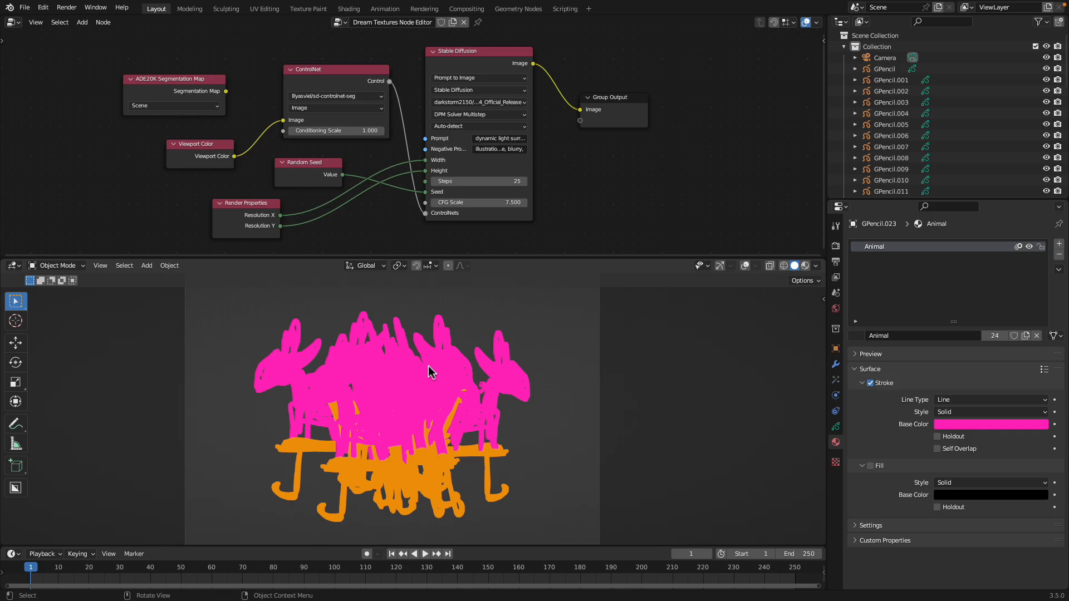
Orbit around the grease pencil drawing and show the active GPencil.023 object's ADE20K segmentation class
key("ctrl")
mouse_move(407, 384)
middle_mouse_down()
mouse_move(315, 417)
mouse_move(526, 436)
mouse_move(452, 412)
mouse_move(490, 383)
mouse_move(485, 376)
mouse_move(501, 383)
middle_mouse_up()
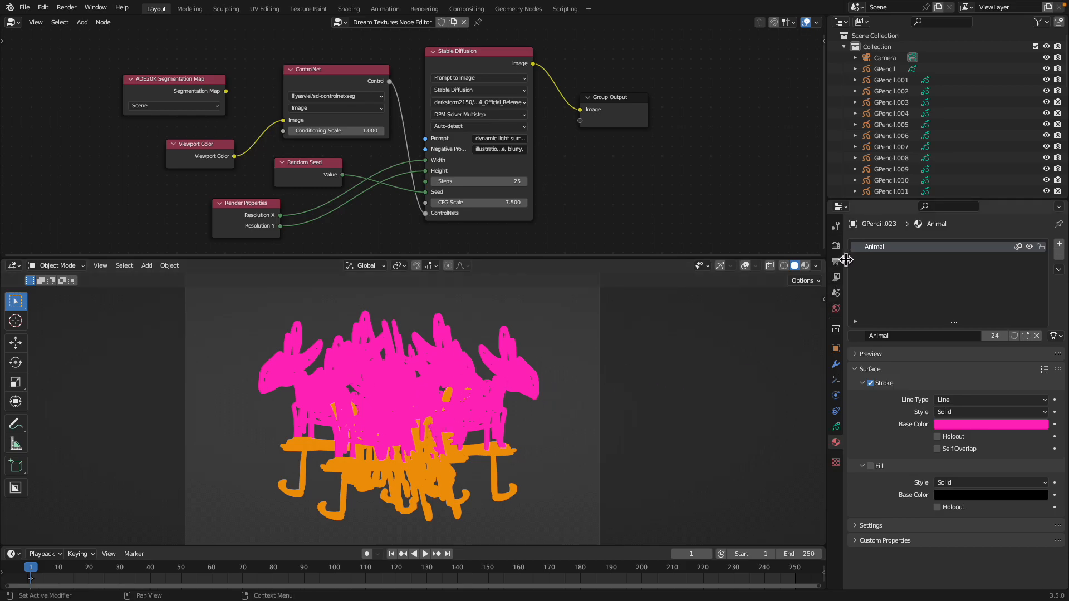
left_click(839, 346)
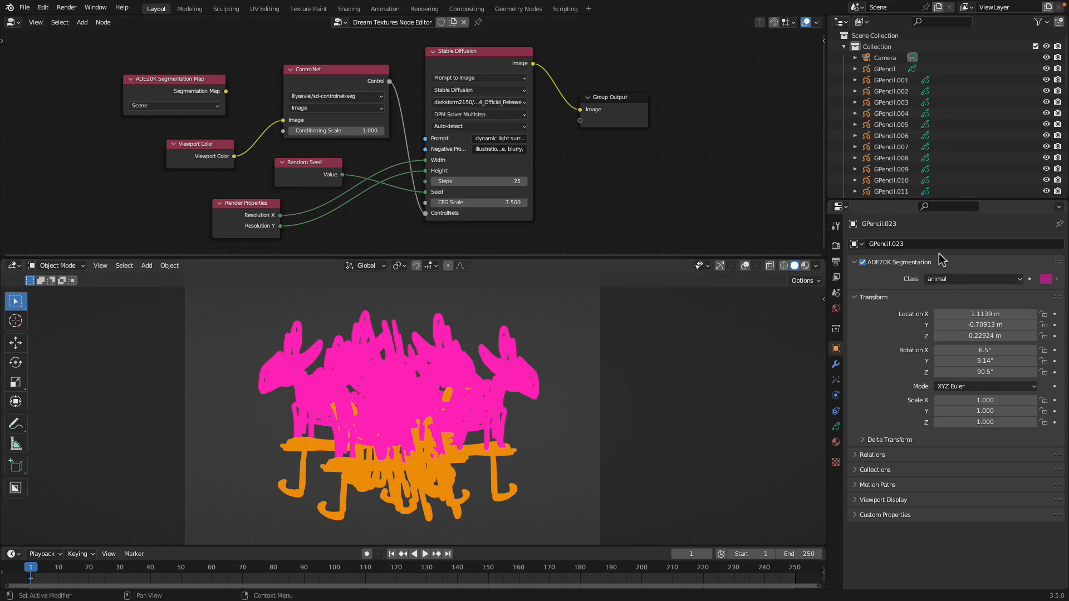
scroll(590, 201, "up", 1)
Switch to the browser and read the ADE20K Segmentation Map section of the node documentation
key("ctrl+Right")
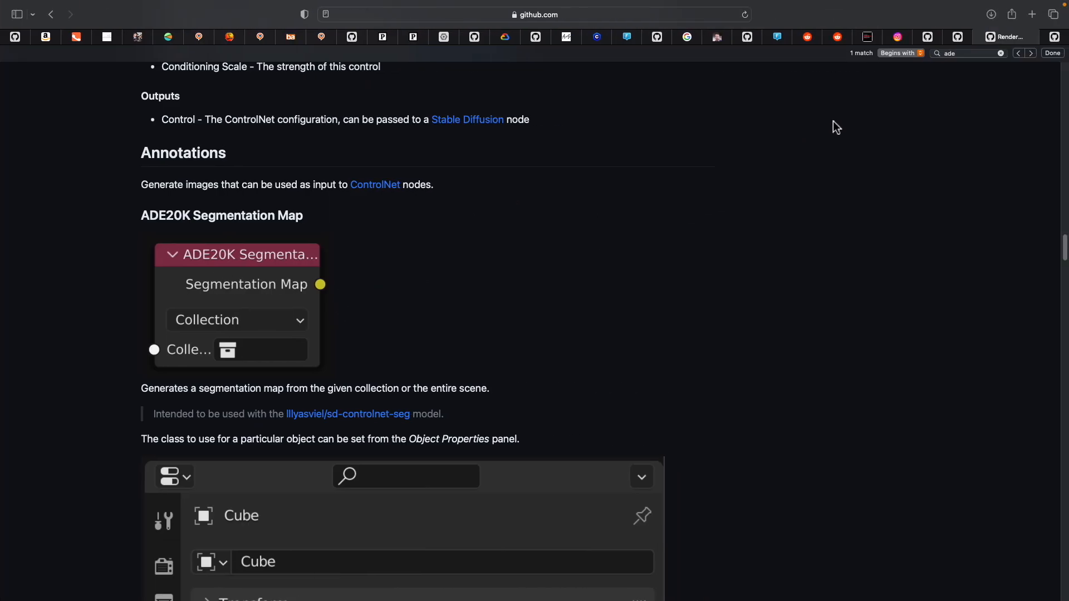
scroll(507, 183, "up", 1)
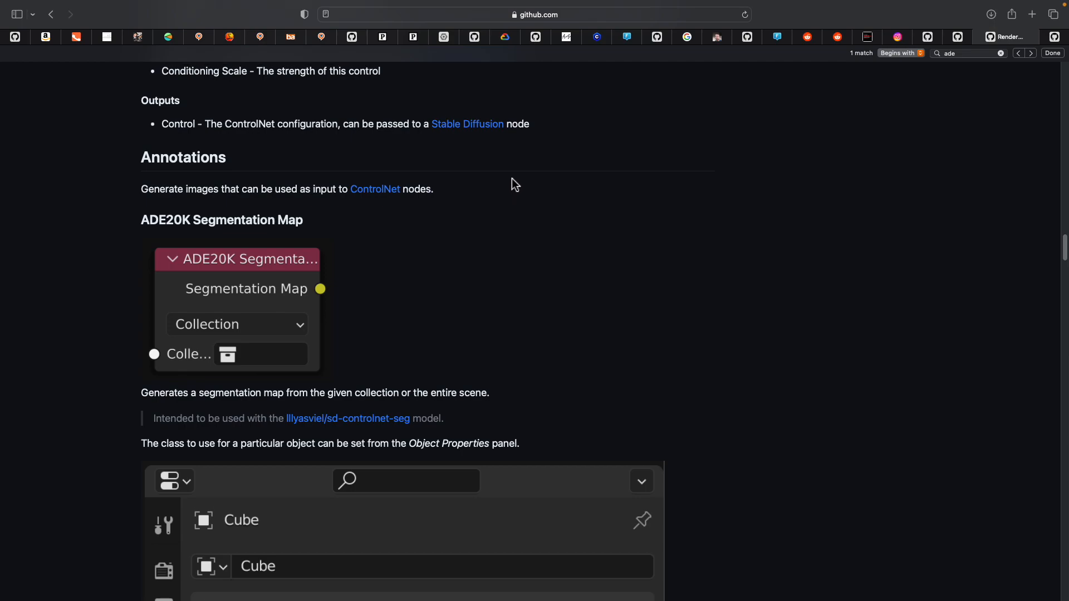
scroll(211, 262, "down", 1)
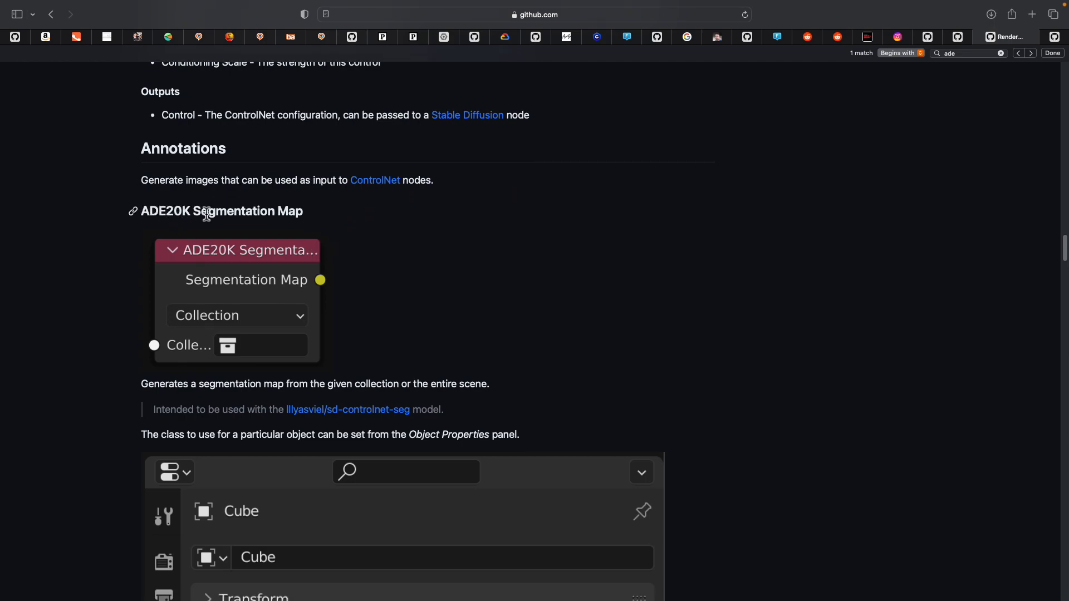
Open the CSAILVision ADE20K repository page and examine the README's segmented kitchen image, overview and dataset stats
left_click(1053, 37)
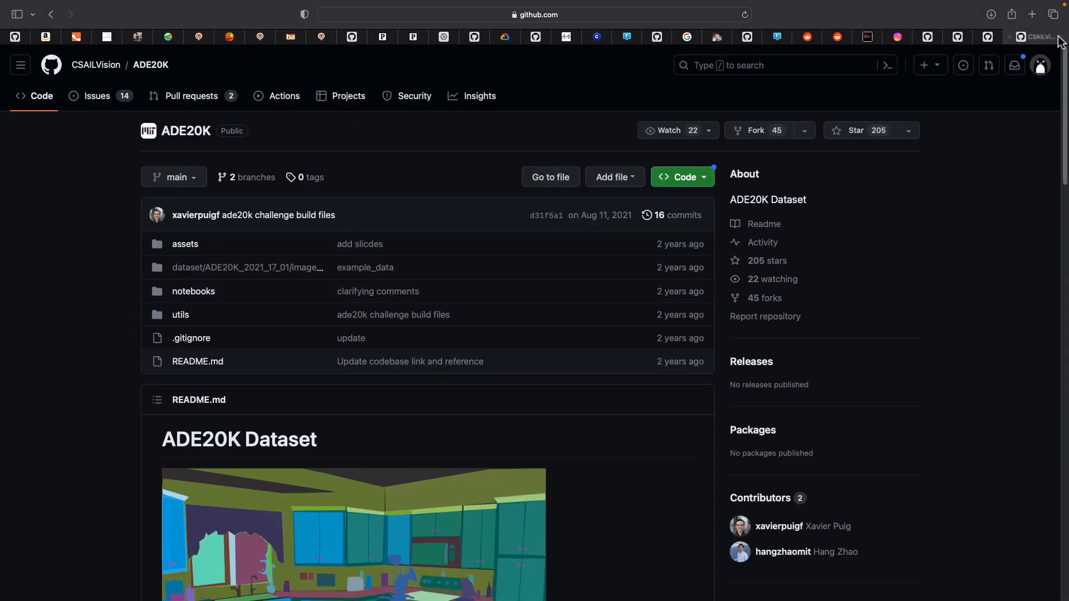
scroll(126, 312, "down", 5)
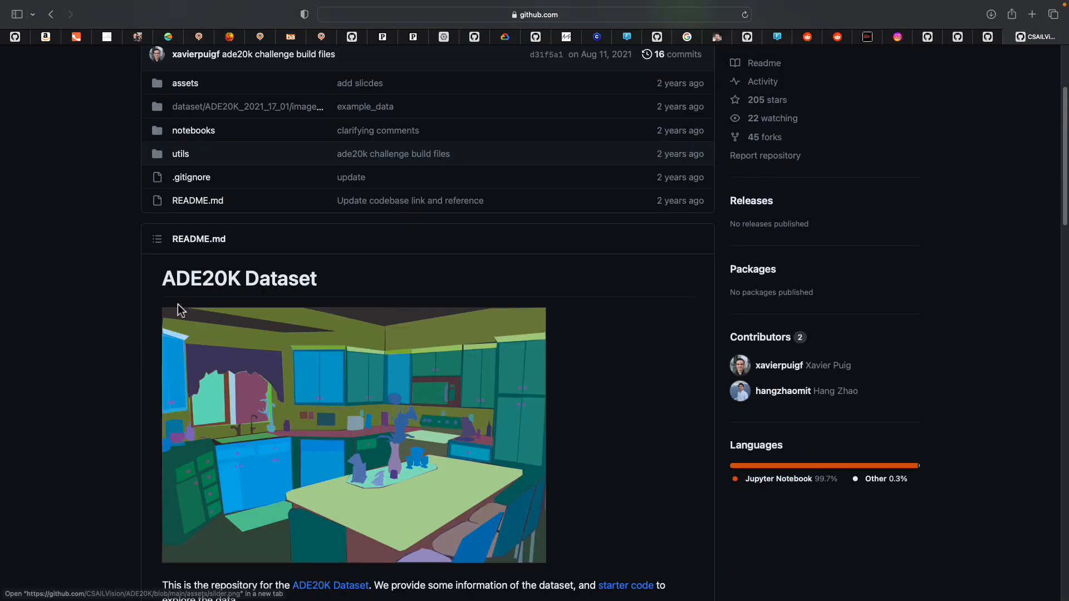
scroll(310, 286, "down", 2)
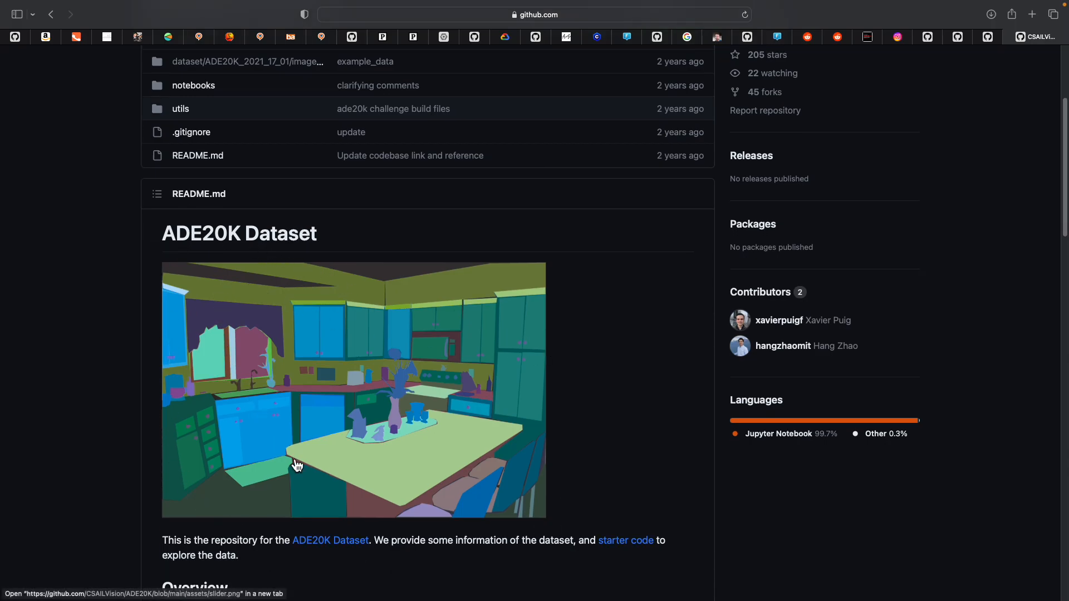
scroll(518, 320, "down", 1)
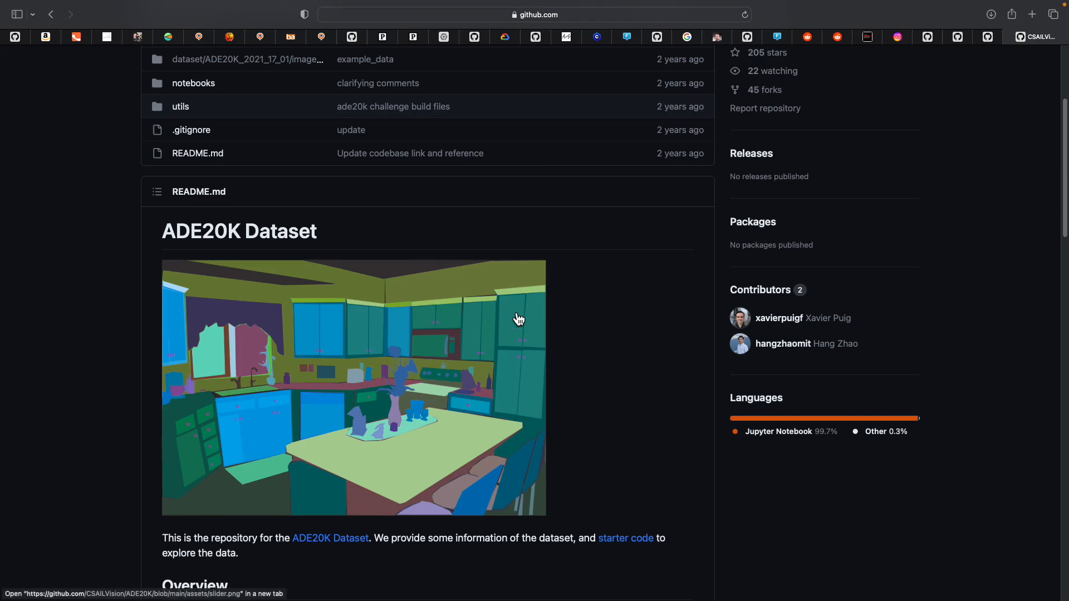
scroll(343, 345, "down", 3)
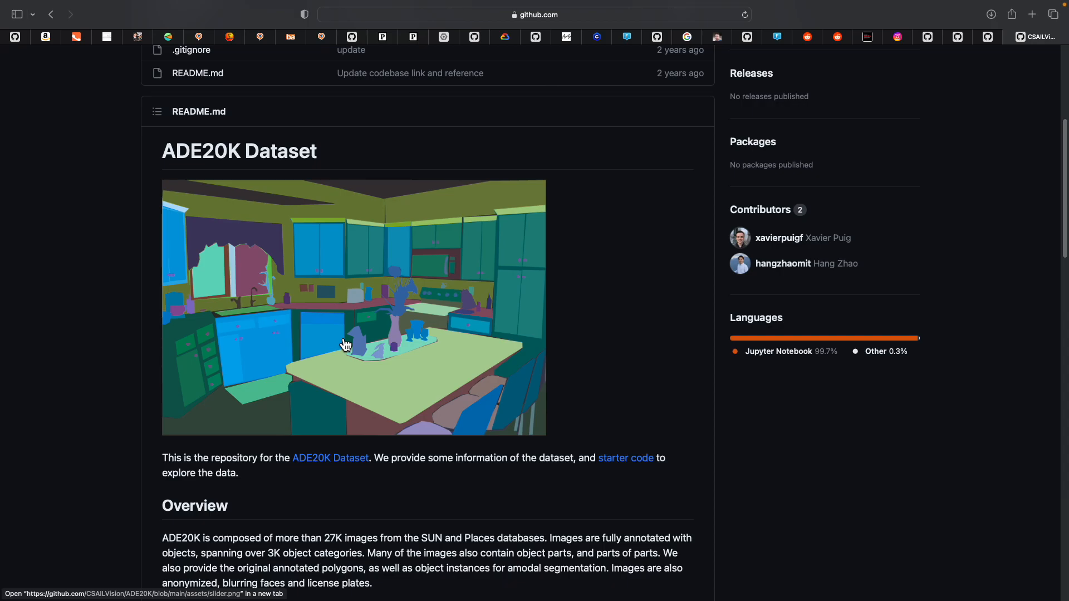
scroll(412, 342, "up", 1)
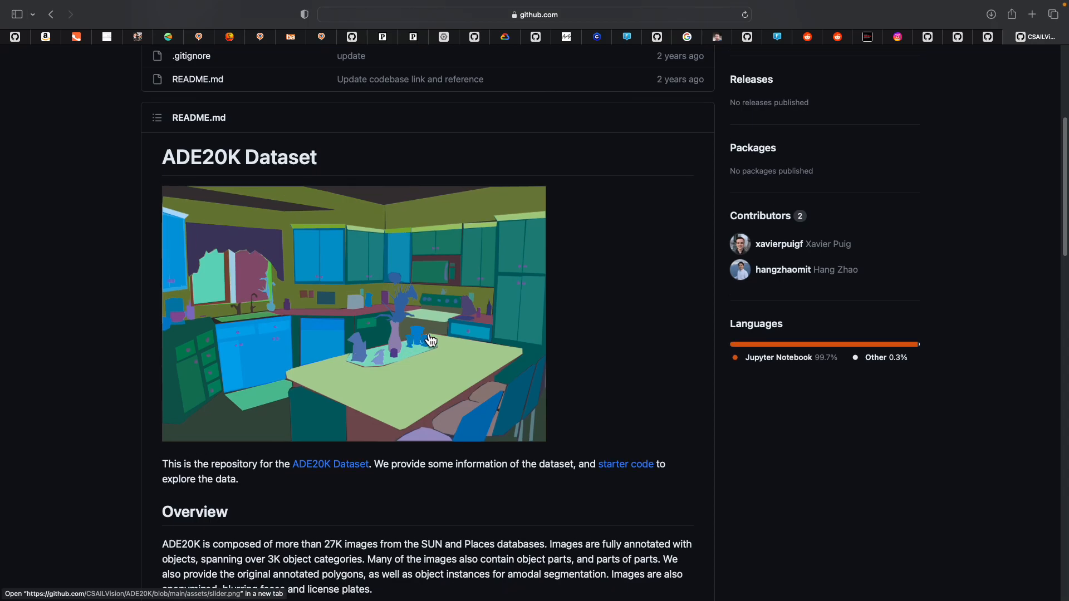
scroll(428, 336, "up", 2)
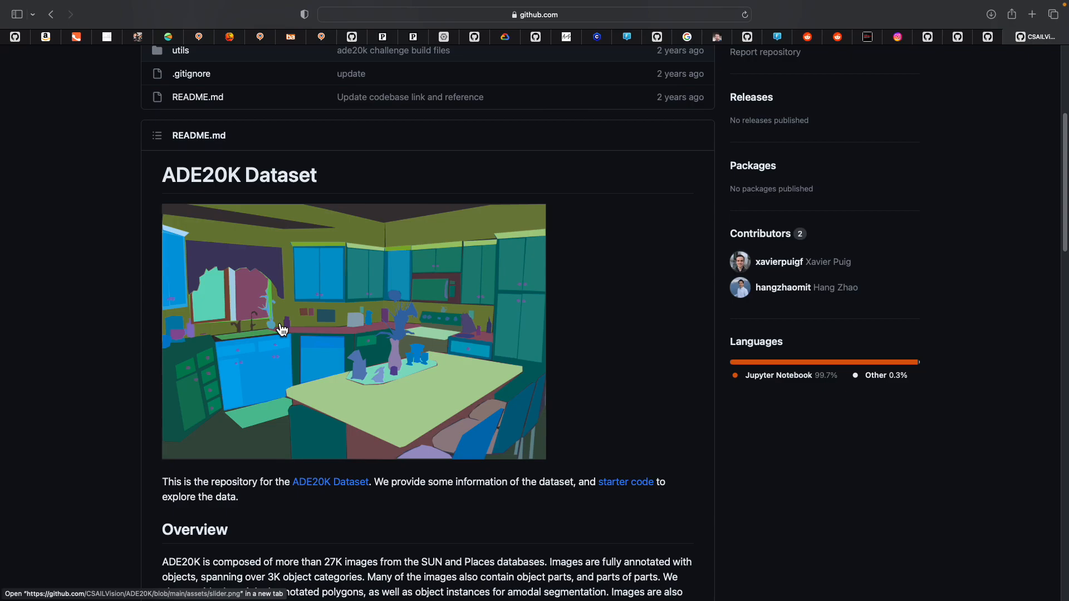
scroll(356, 301, "down", 7)
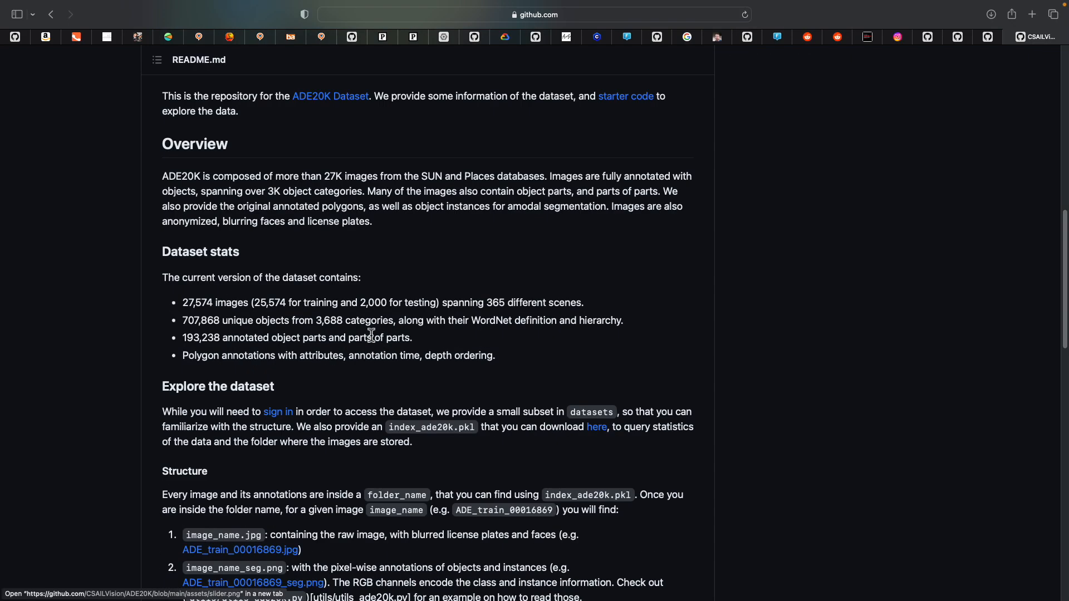
scroll(383, 327, "up", 5)
scroll(383, 326, "up", 2)
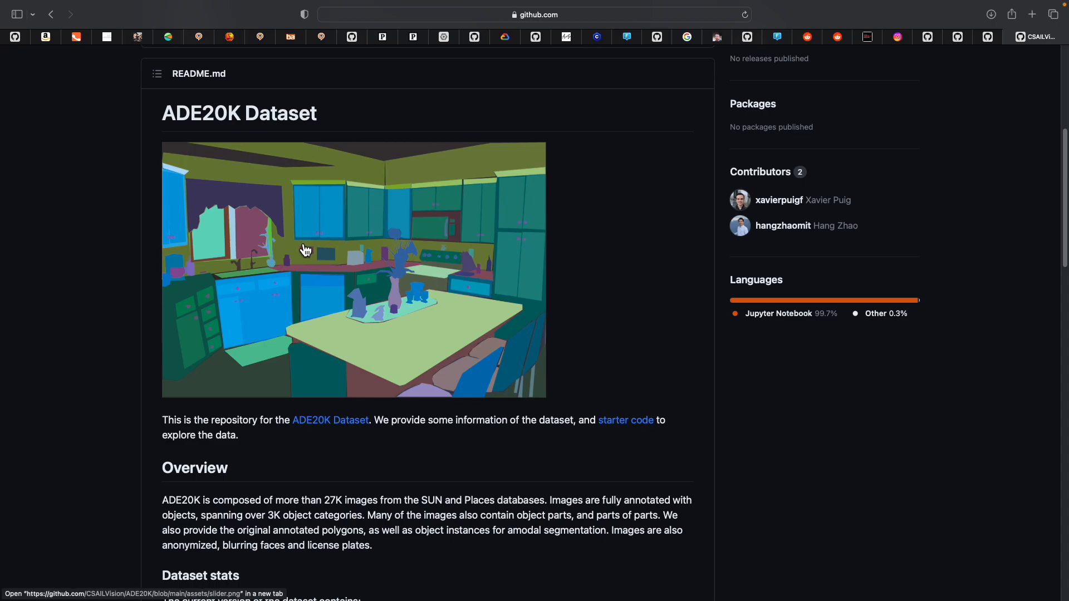
scroll(305, 249, "up", 1)
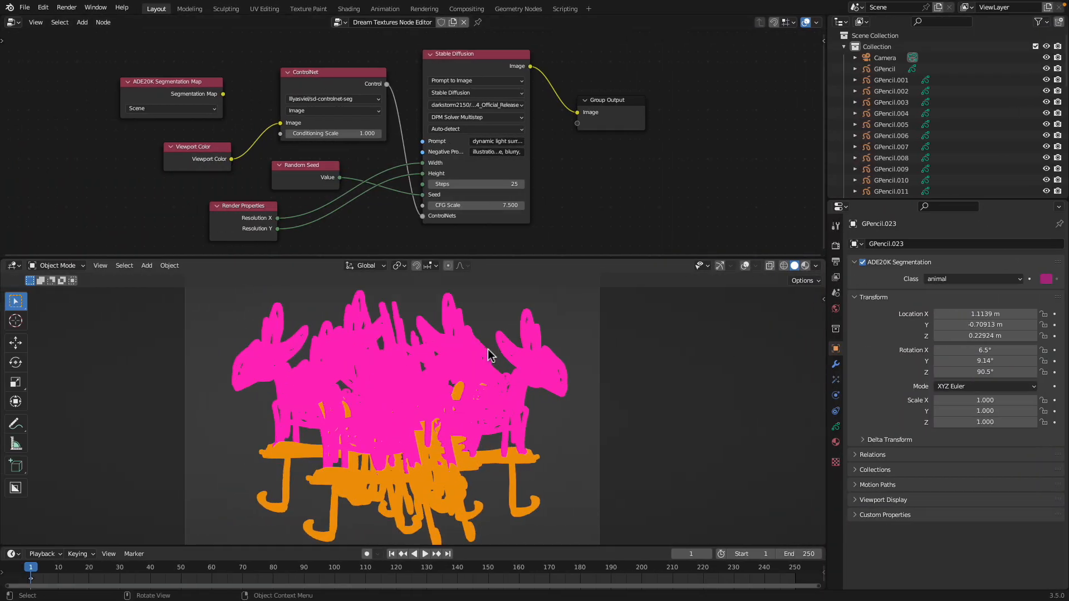
Switch back to Blender and check the ADE20K segmentation class of a pink animal drawing and an orange chair drawing
left_click(436, 383)
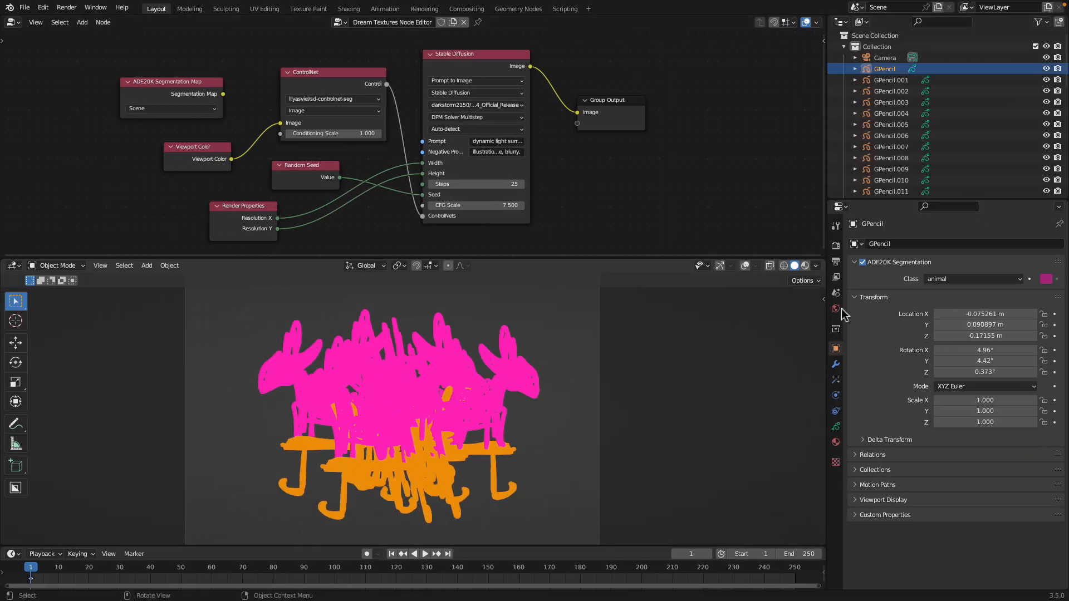
left_click(442, 476)
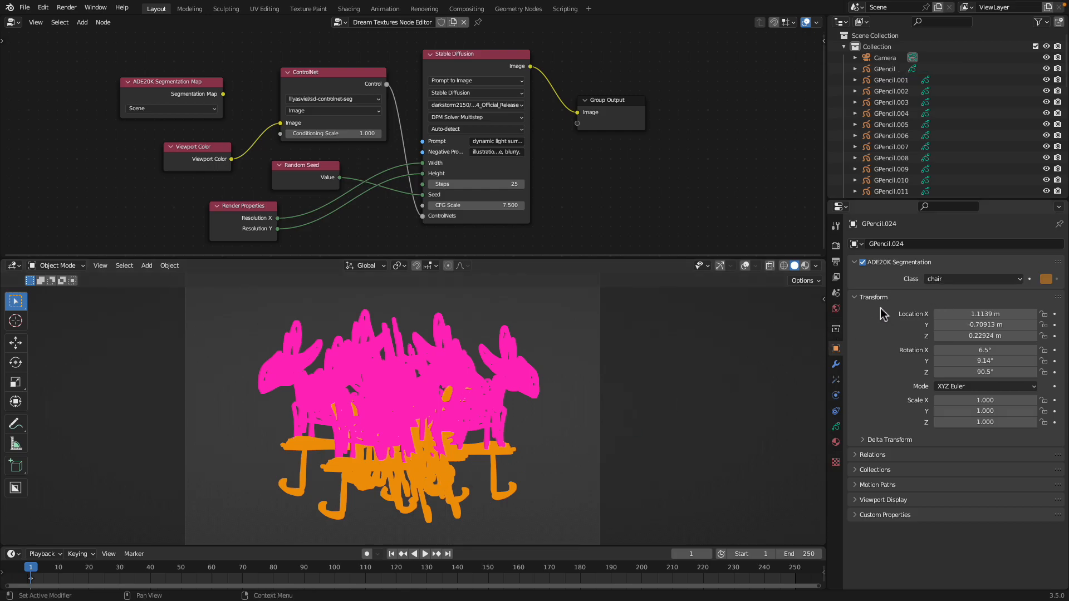
left_click_drag(669, 261, 669, 283)
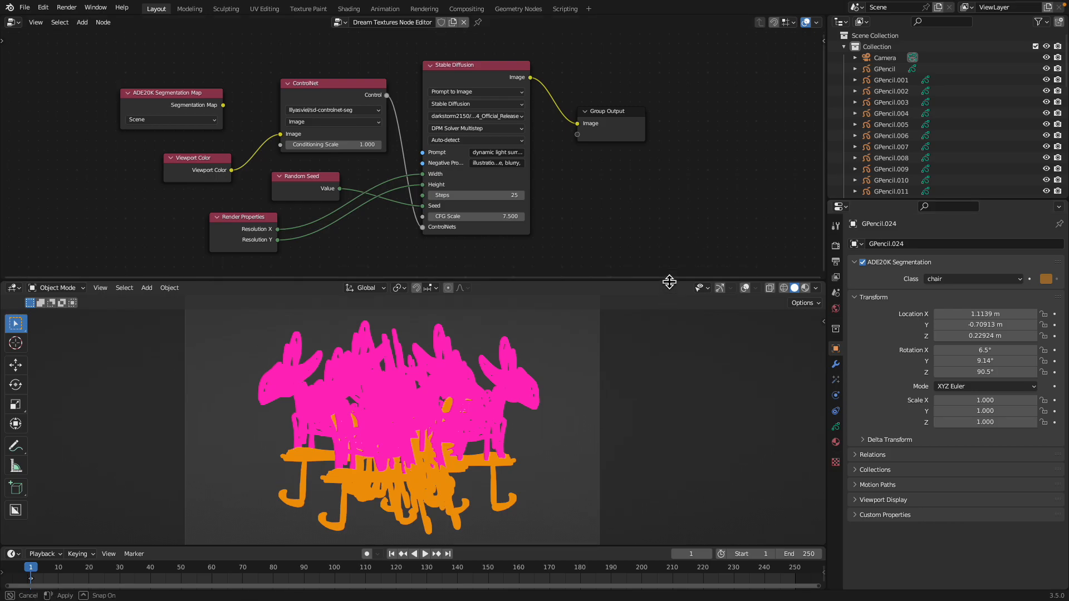
Choose Dream Textures as the scene's render engine
left_click(835, 246)
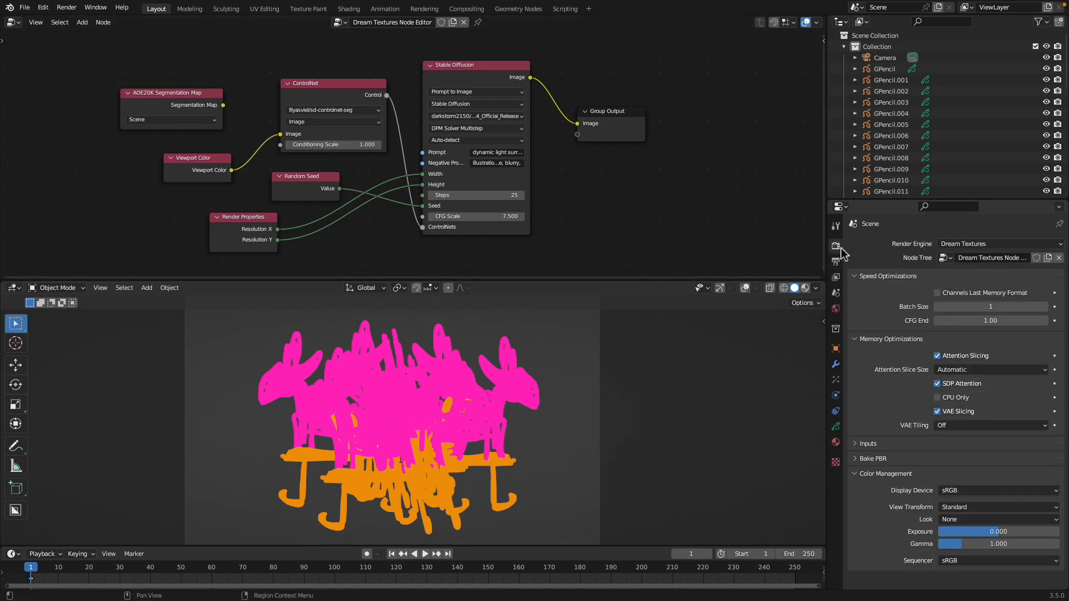
left_click(961, 244)
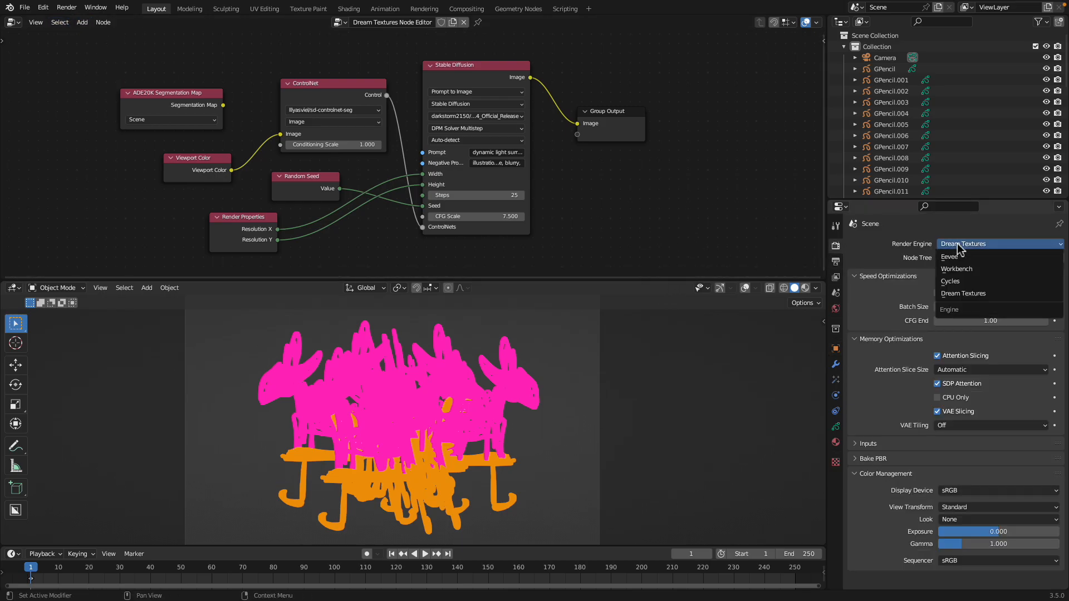
left_click(945, 295)
scroll(733, 232, "up", 1)
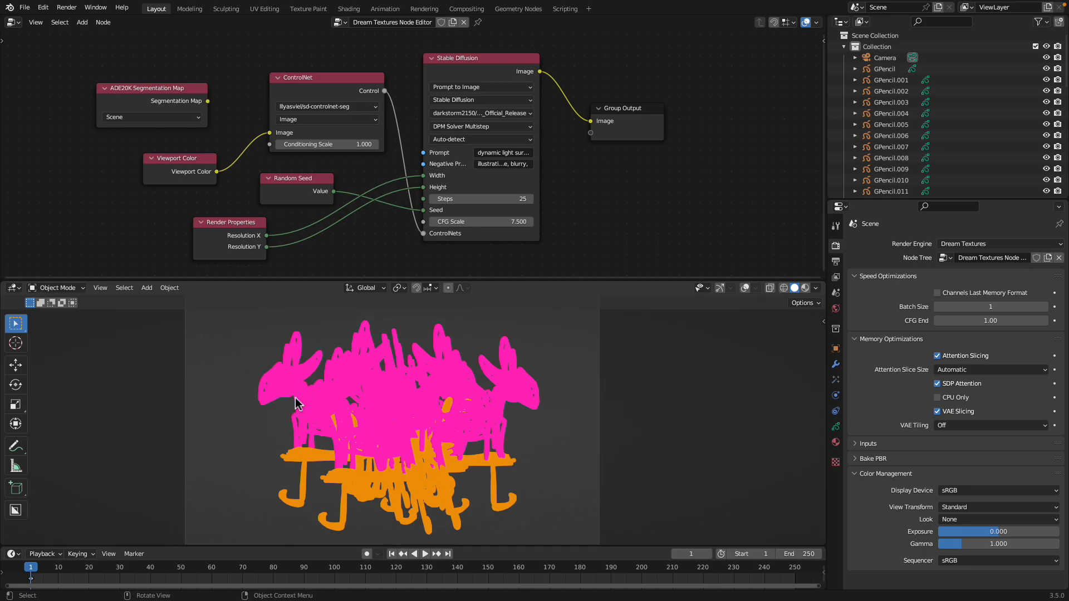
Inspect the Viewport Color node and the ControlNet node with its lllyasviel/sd-controlnet-seg model
scroll(142, 168, "up", 1)
left_click(120, 167)
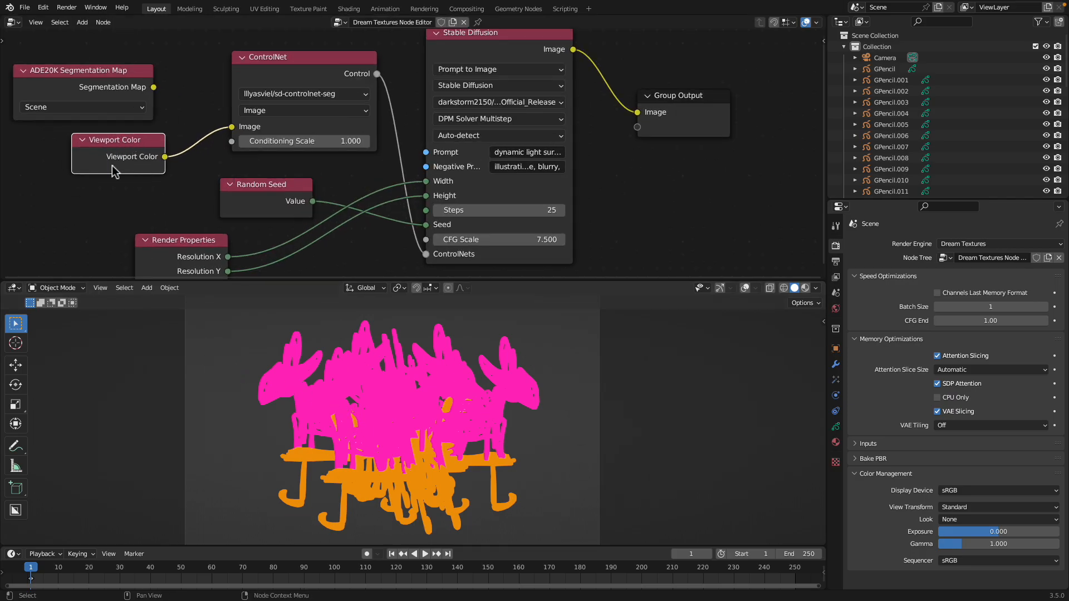
scroll(153, 161, "down", 1)
left_click(285, 102)
scroll(337, 108, "up", 1)
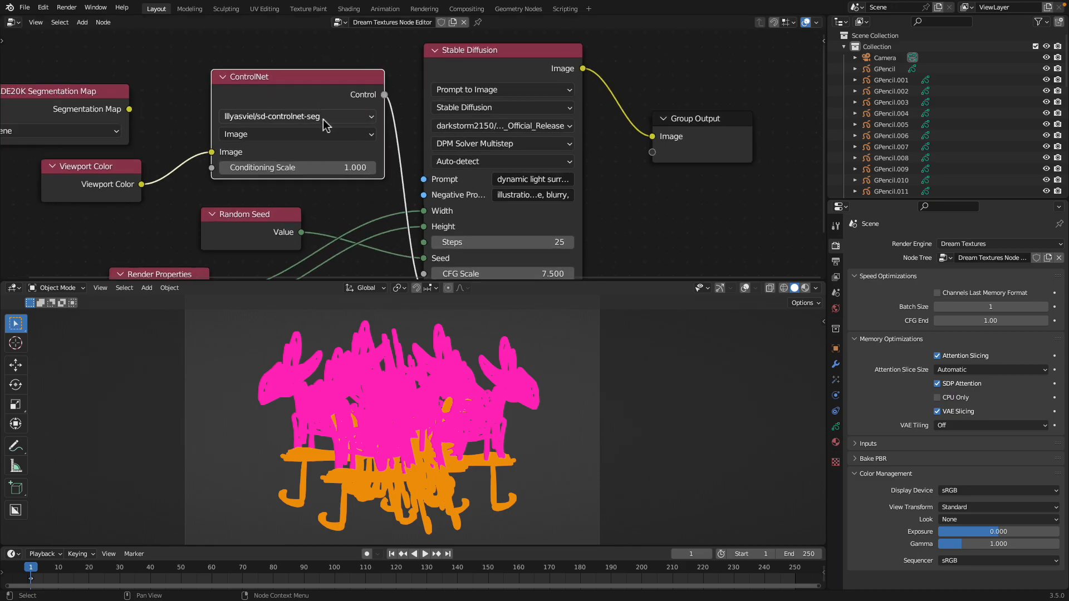
scroll(322, 117, "down", 1)
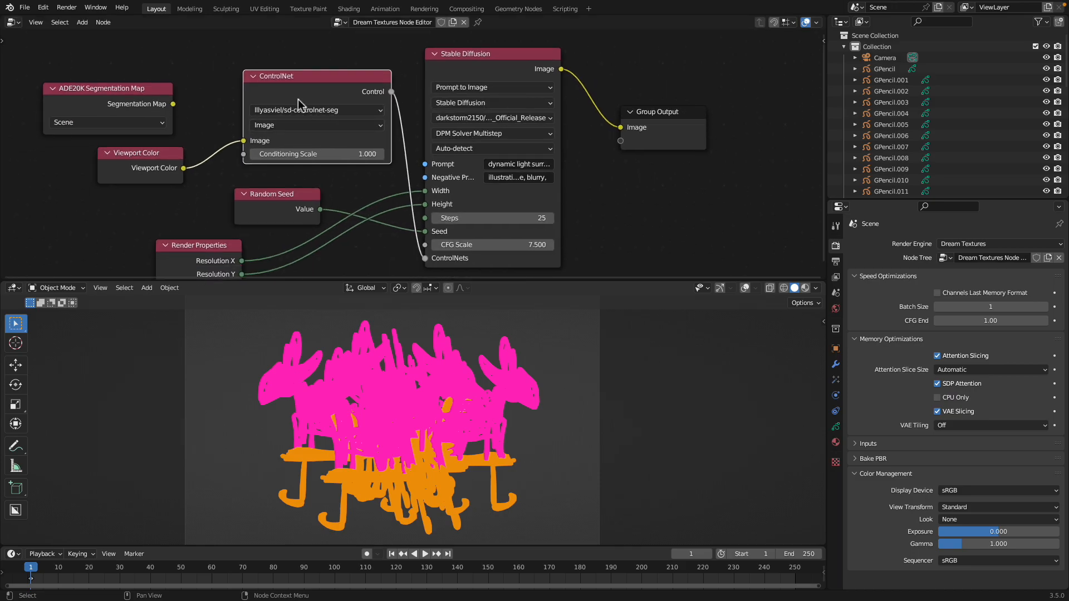
Shift and widen the Stable Diffusion node so its model name is more readable, and move the Group Output node farther away
left_click_drag(498, 70, 511, 73)
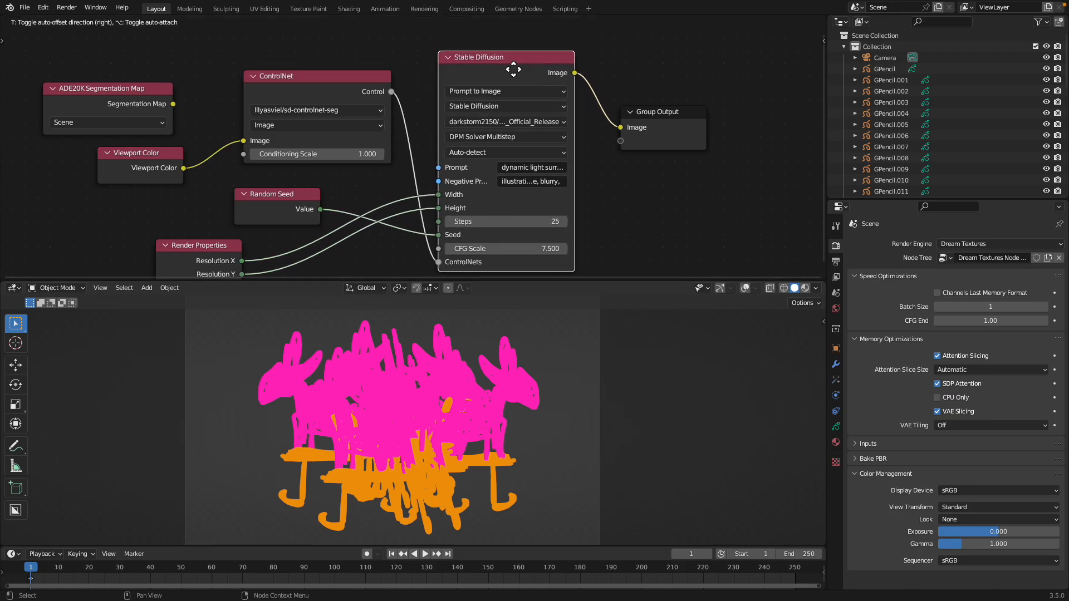
left_click(577, 136)
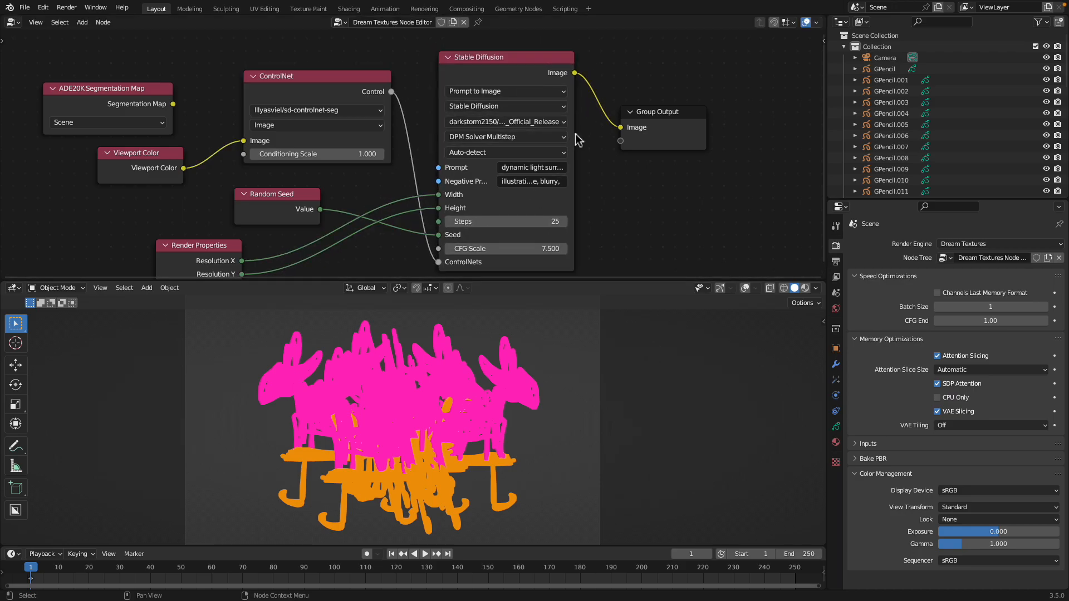
left_click_drag(577, 135, 695, 111)
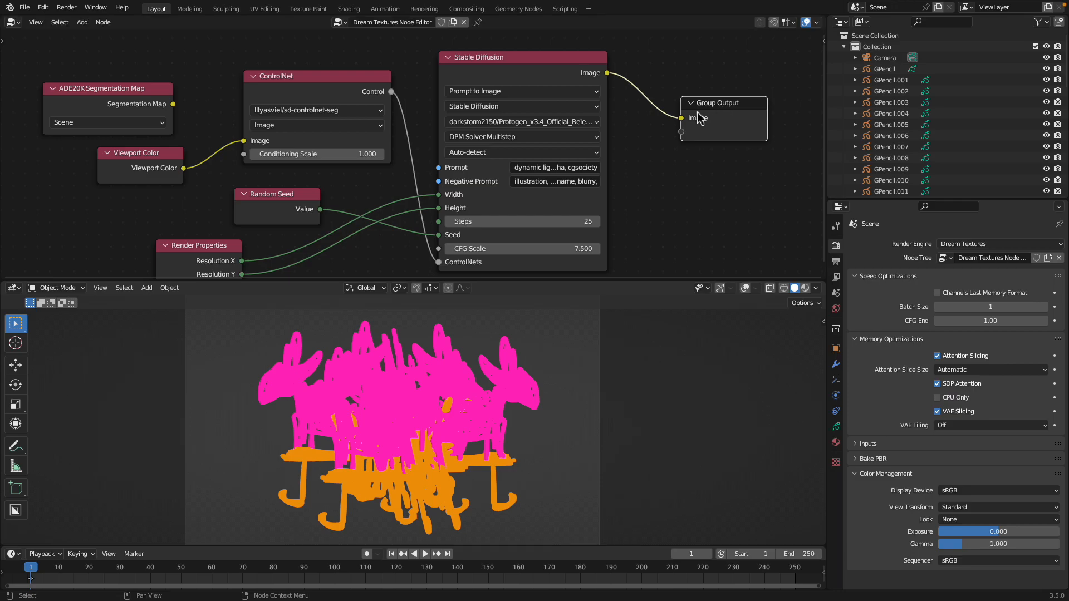
left_click(588, 122)
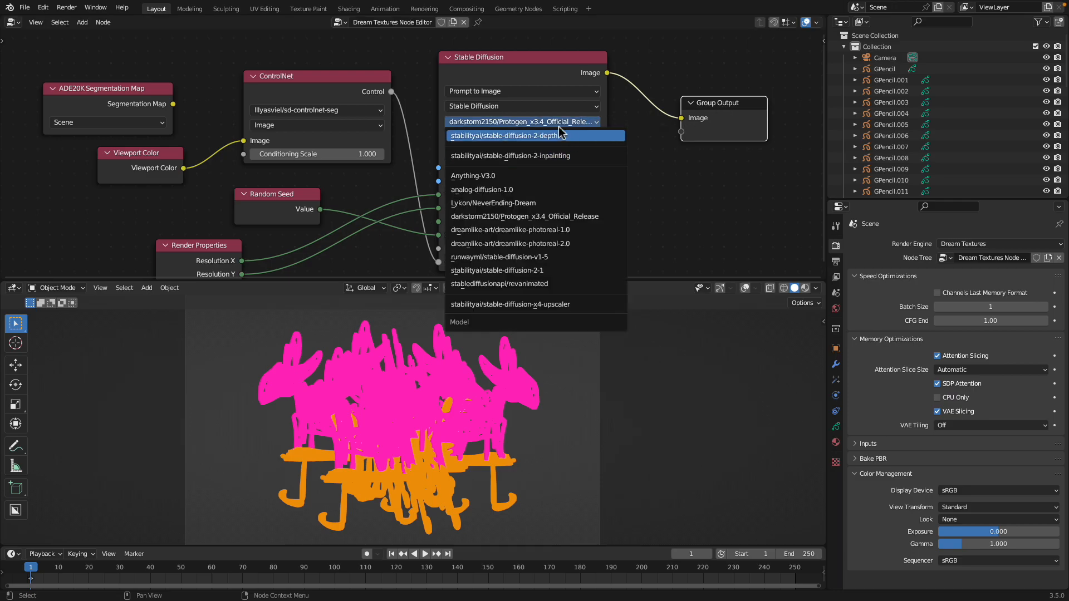
Reposition the Random Seed and Render Properties nodes slightly in the node tree
middle_click_drag(627, 186, 636, 162)
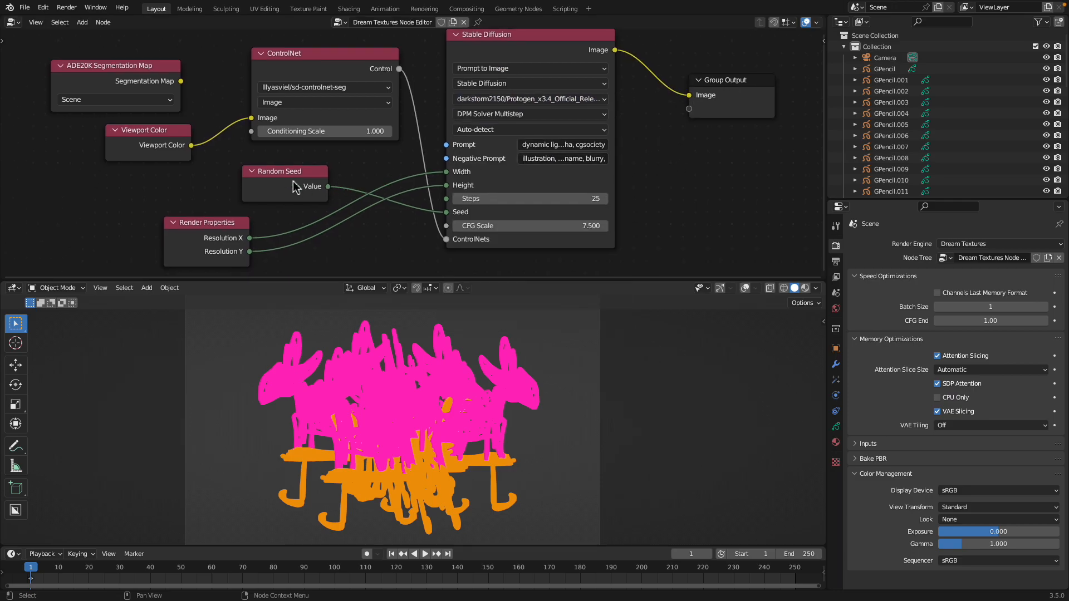
left_click_drag(293, 181, 307, 180)
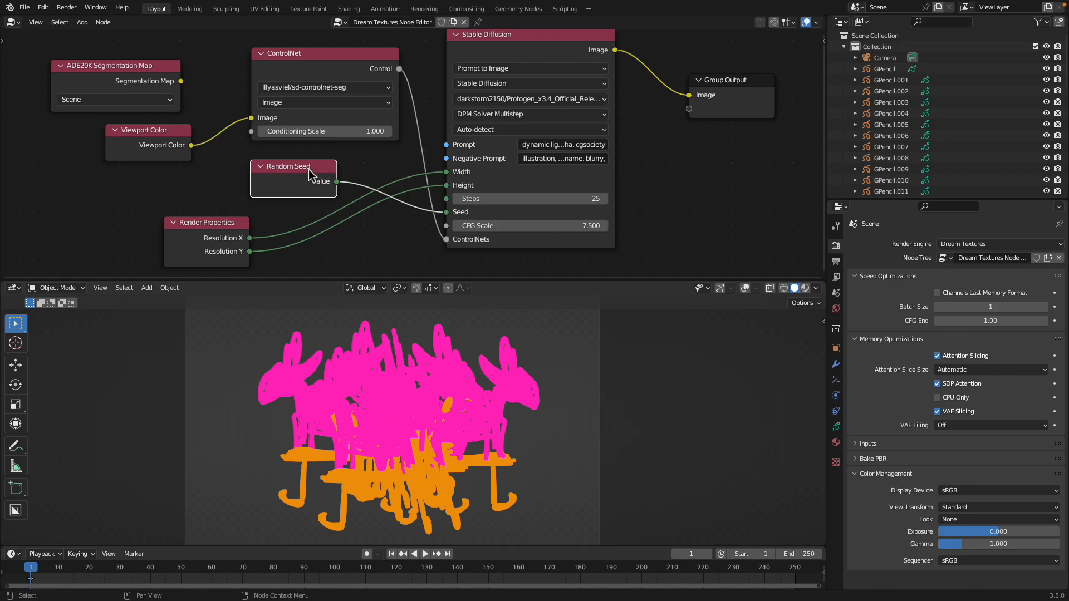
left_click_drag(224, 227, 226, 223)
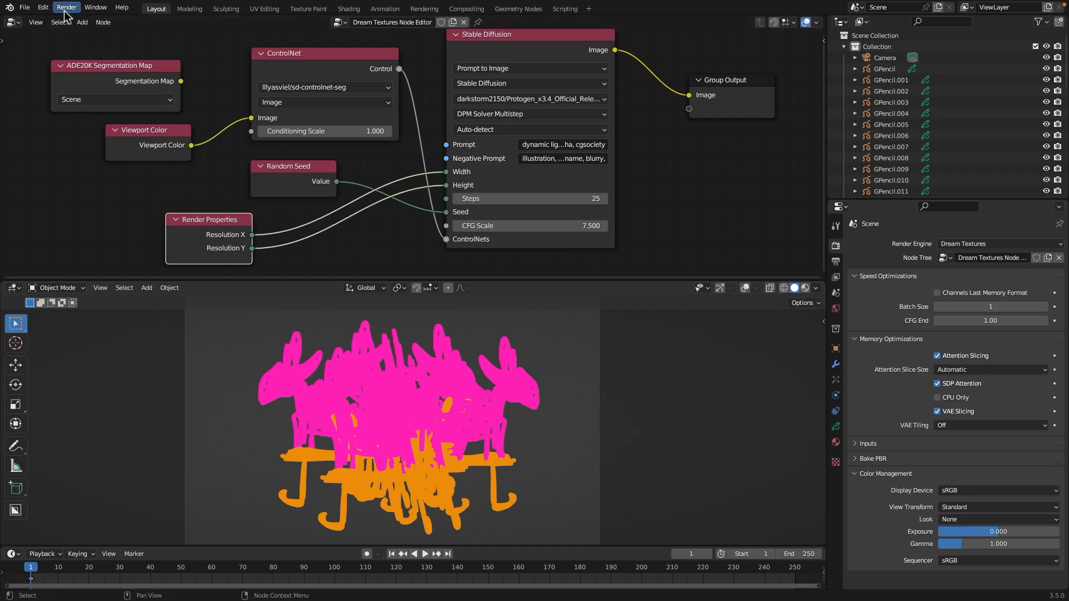
Switch to Finder and preview the rendered PNG frames in the _RENDER_AnimalChair folder one after another
key("ctrl+Left")
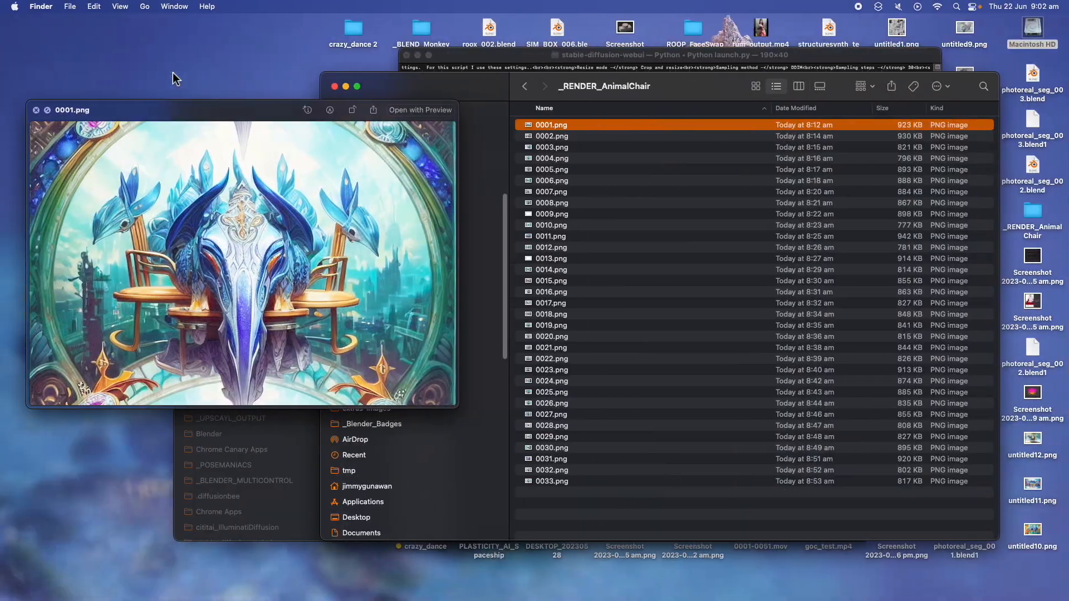
left_click(613, 338)
key("Down")
key("Down")
key("Down")
key("Down")
key("Down")
key("Down")
key("Down")
key("Down")
key("Down")
key("Down")
key("Down")
key("Down")
key("Down")
key("Down")
key("Down")
key("Down")
key("Down")
key("Down")
key("Down")
key("Down")
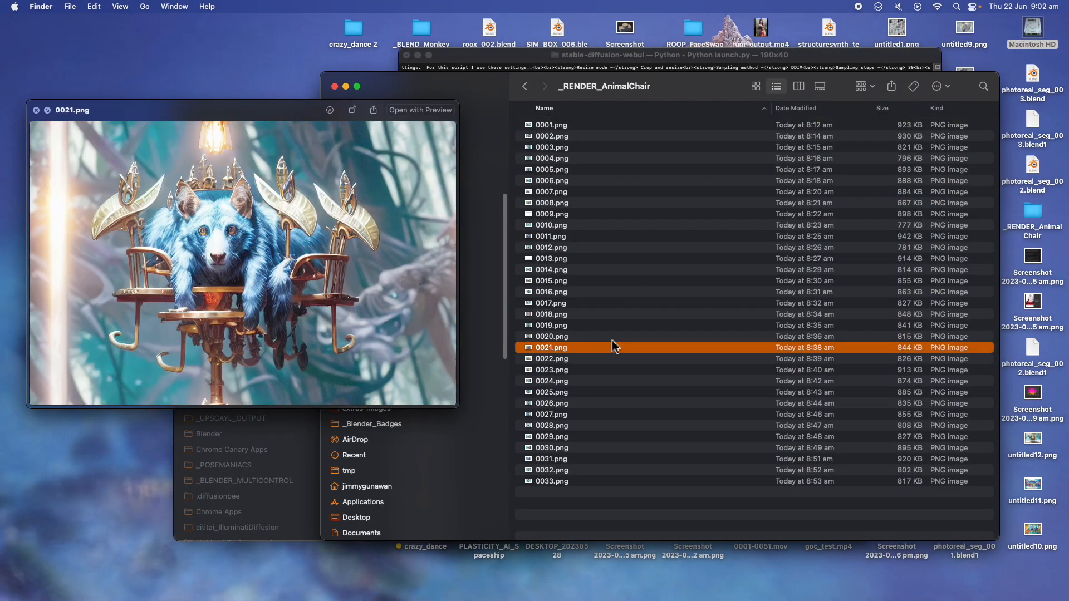
key("Down")
key("Down")
key("Down")
key("Down")
key("Down")
key("Down")
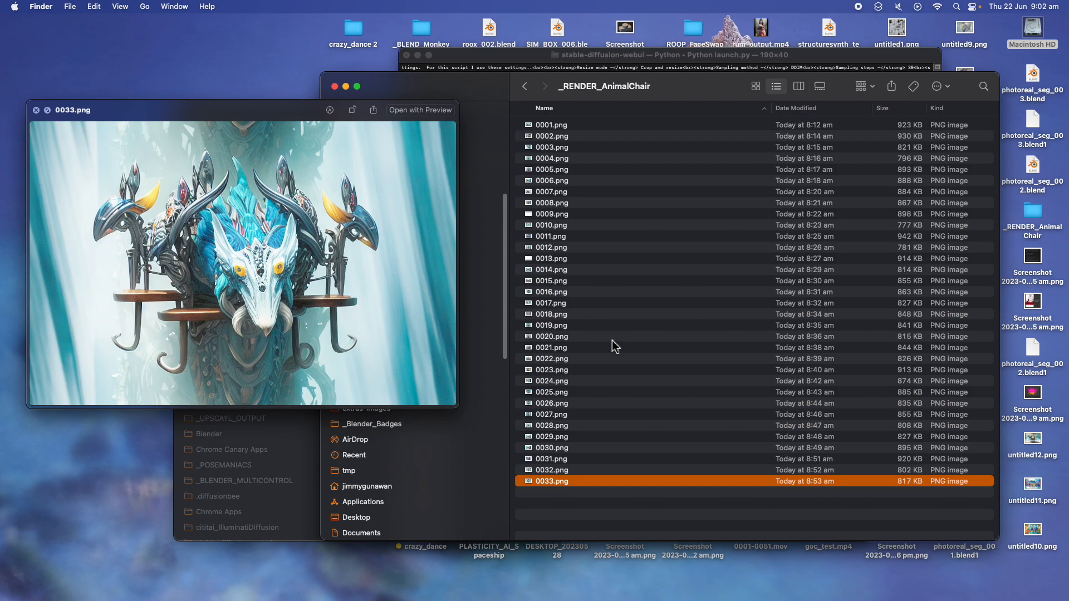
key("Up")
key("Up")
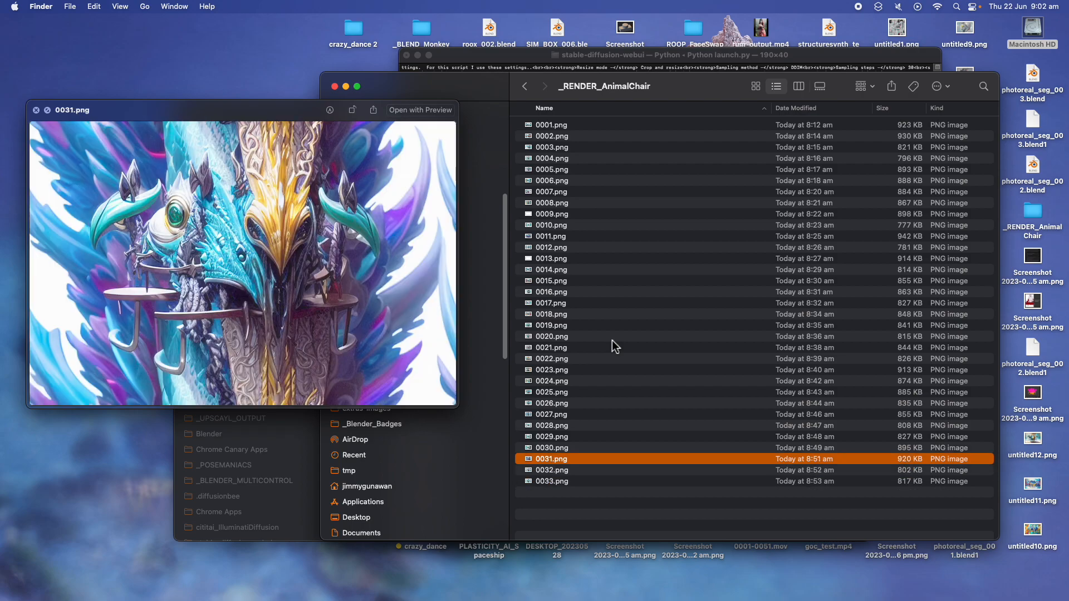
Preview the rendered frames in _RENDER_AnimalChair in reverse order, from 0031.png back past 0016.png
key("Up")
key("Up")
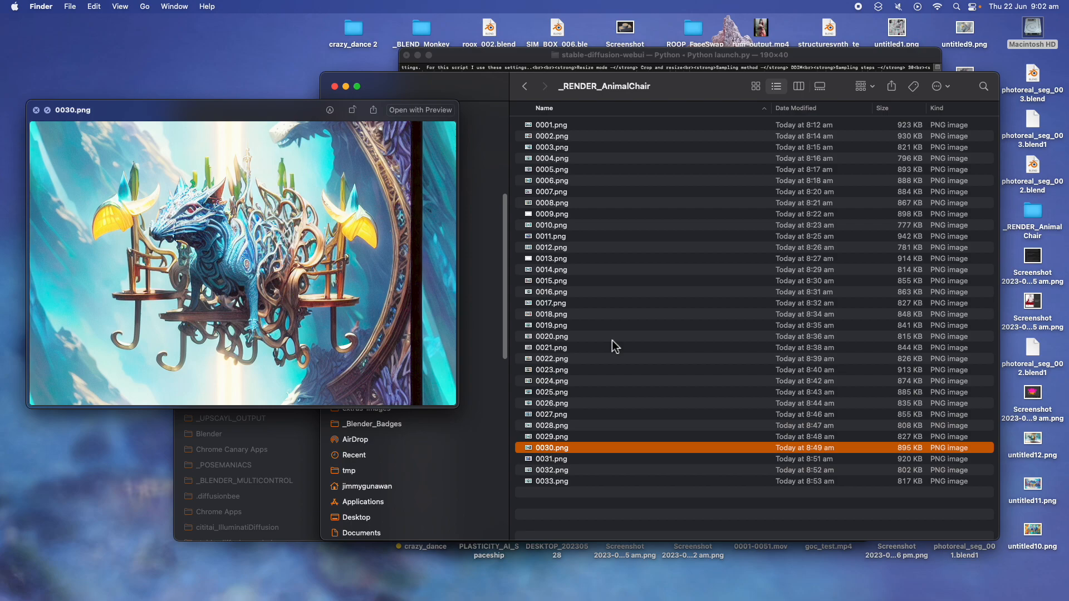
key("Up")
key("Up")
key("Up")
key("Up")
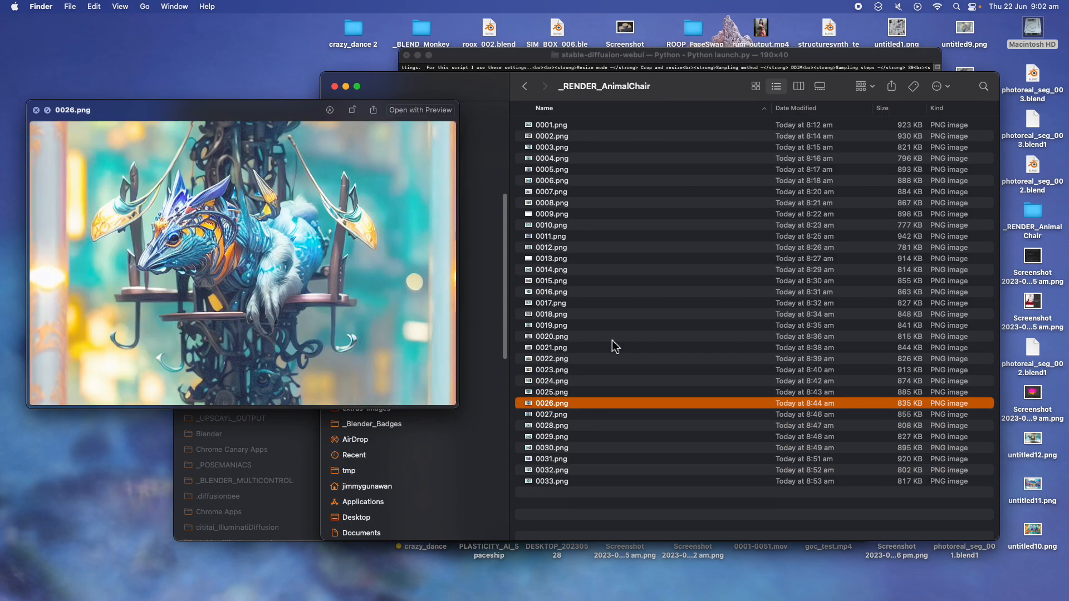
key("Up")
key("Up")
key("Up")
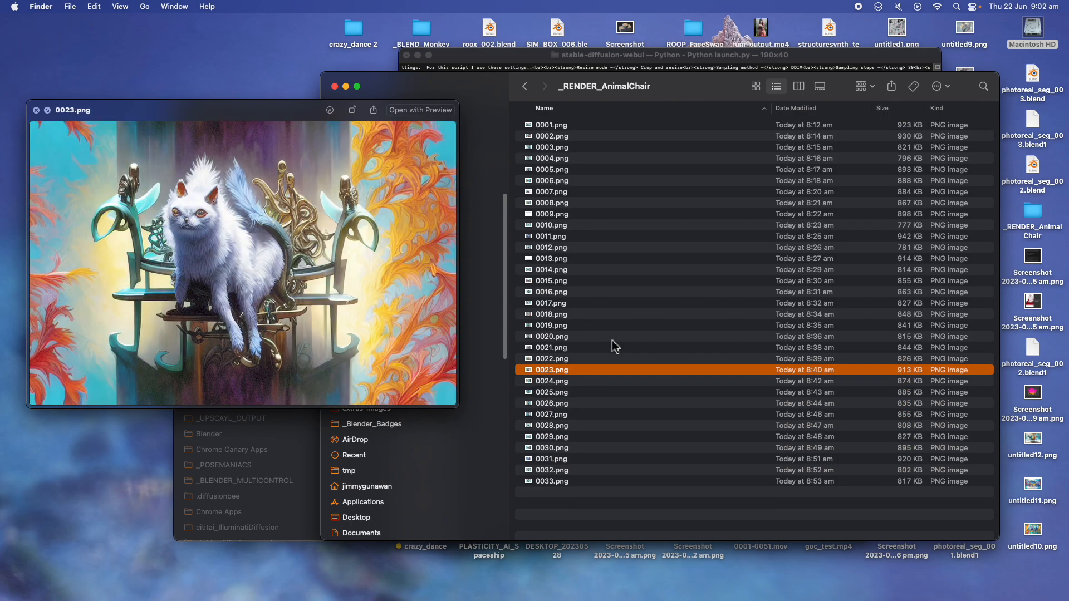
key("Up")
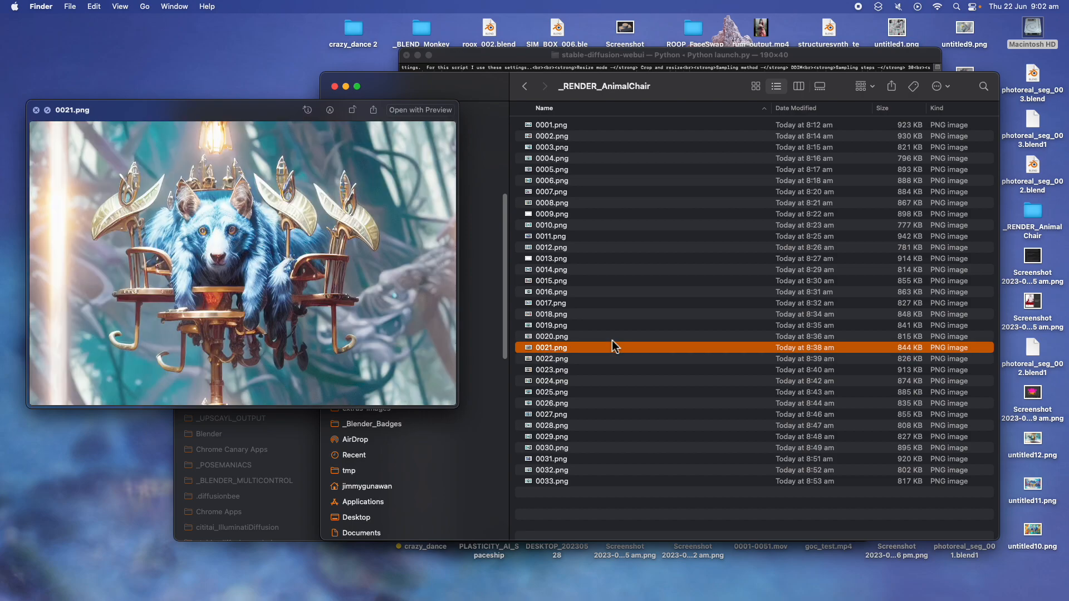
key("Up")
key("Up")
key("Up")
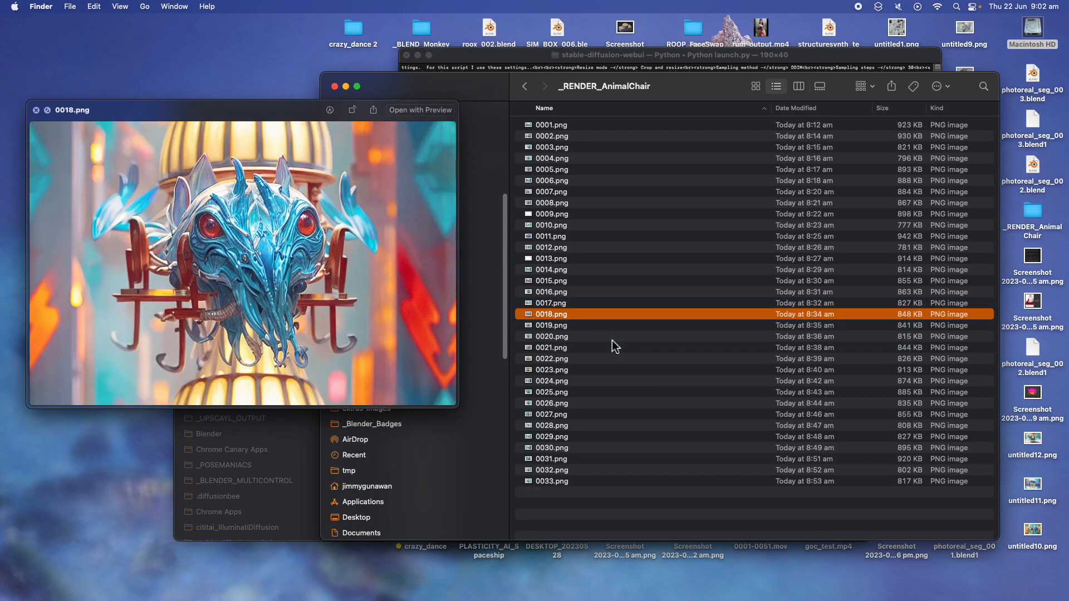
key("Up")
key("Up")
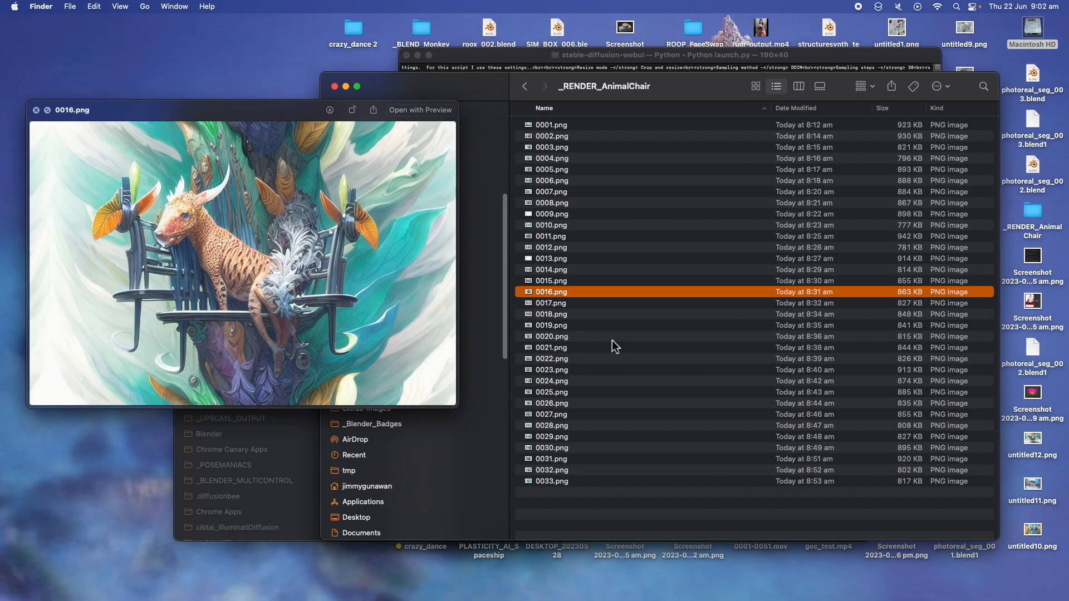
key("Up")
Switch to Draw Things and examine the generated animal-on-chair image, the word "biopunk" in its prompt, and the image history down to the pink and orange sketches
key("ctrl+Right")
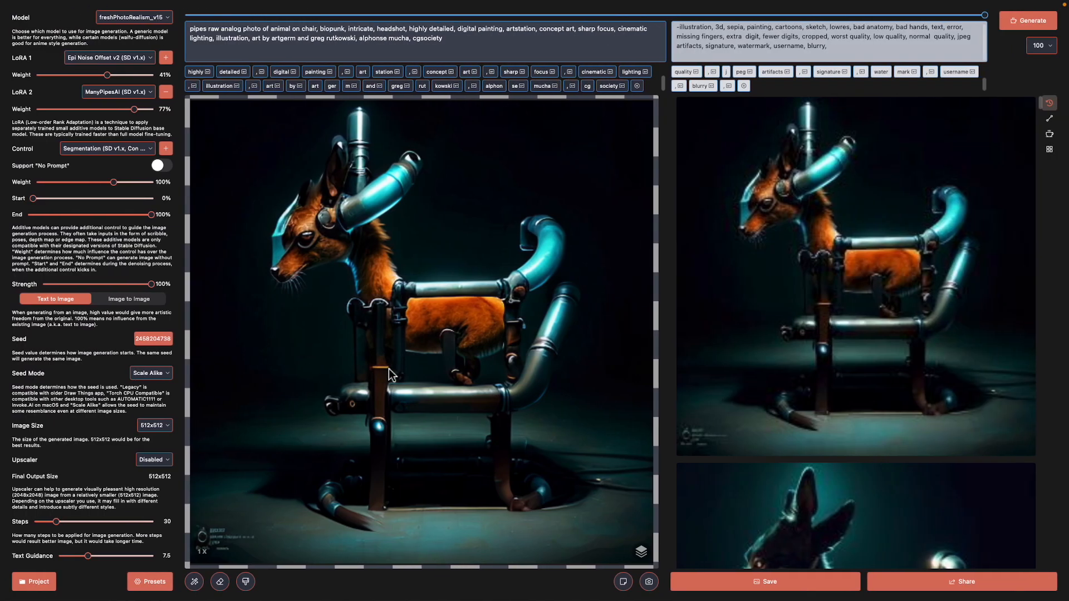
scroll(422, 329, "up", 10)
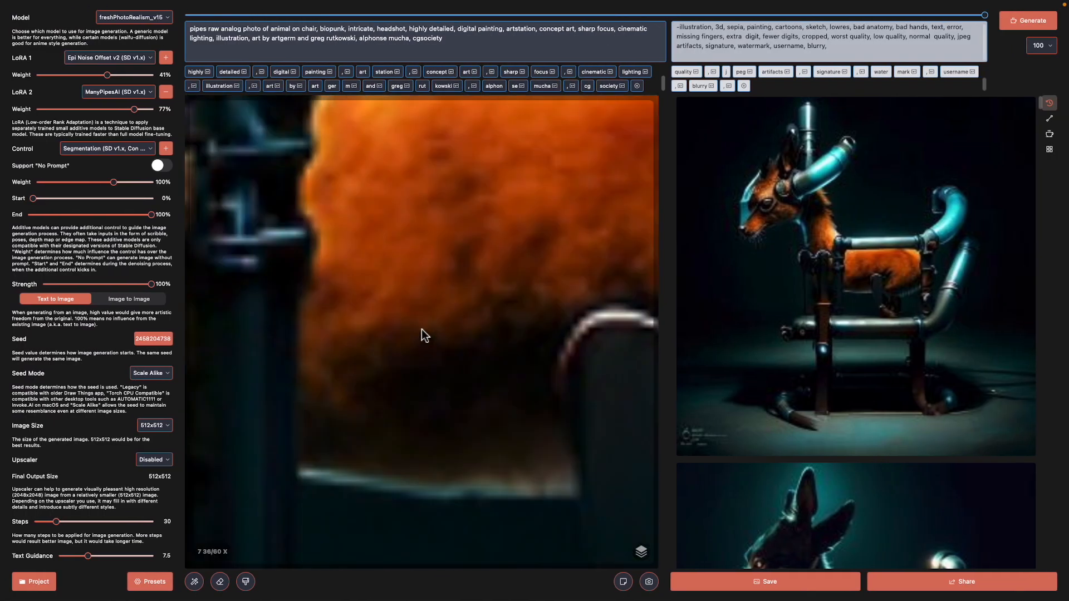
scroll(423, 328, "down", 8)
scroll(418, 317, "down", 5)
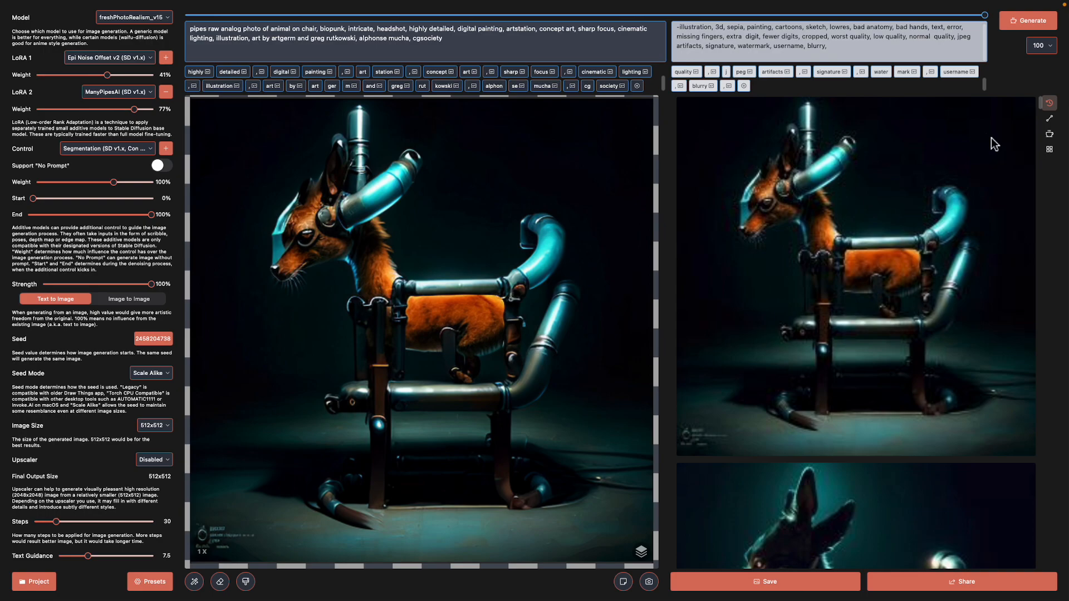
left_click_drag(1040, 106, 1038, 356)
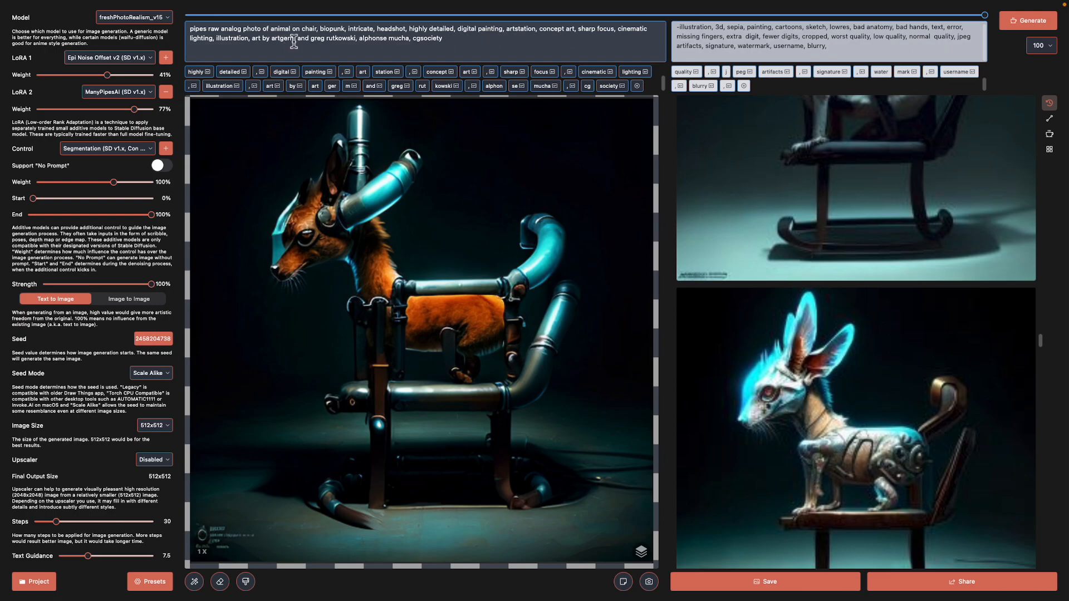
double_click(325, 32)
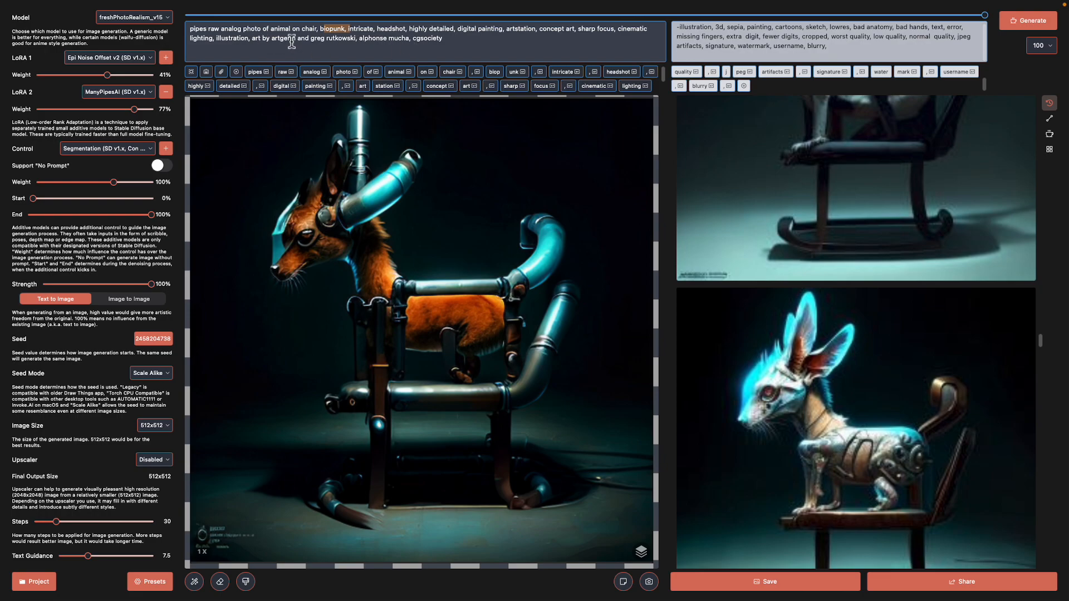
mouse_move(1039, 336)
left_mouse_down()
mouse_move(1029, 377)
mouse_move(1049, 560)
left_mouse_up()
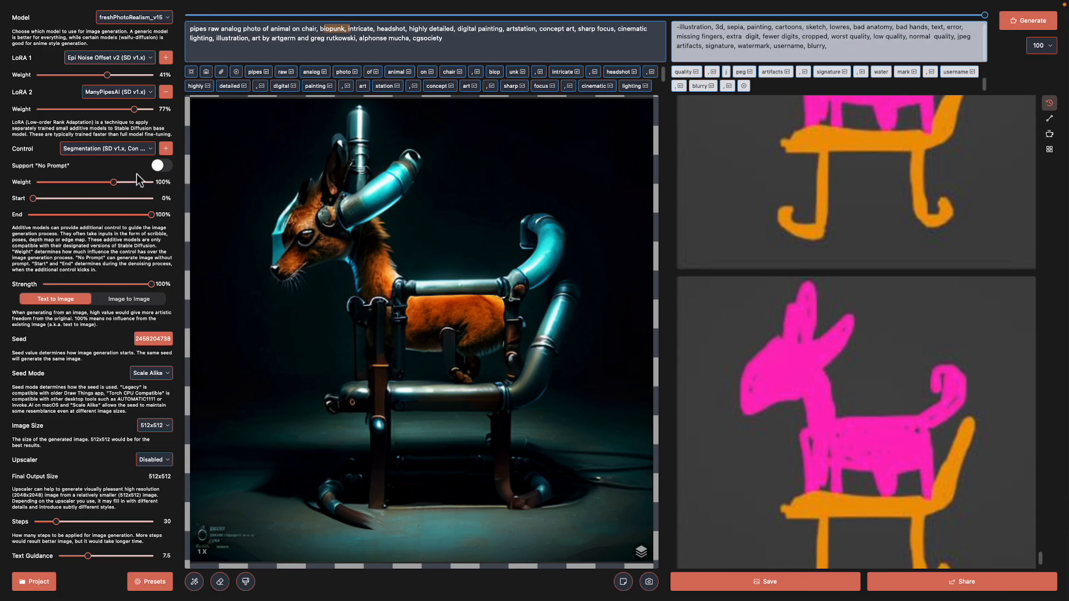
Inspect the available Control models around Segmentation (SD v1.x, ControlNet 1.1) without changing the choice, and look back through the image history
left_click(106, 149)
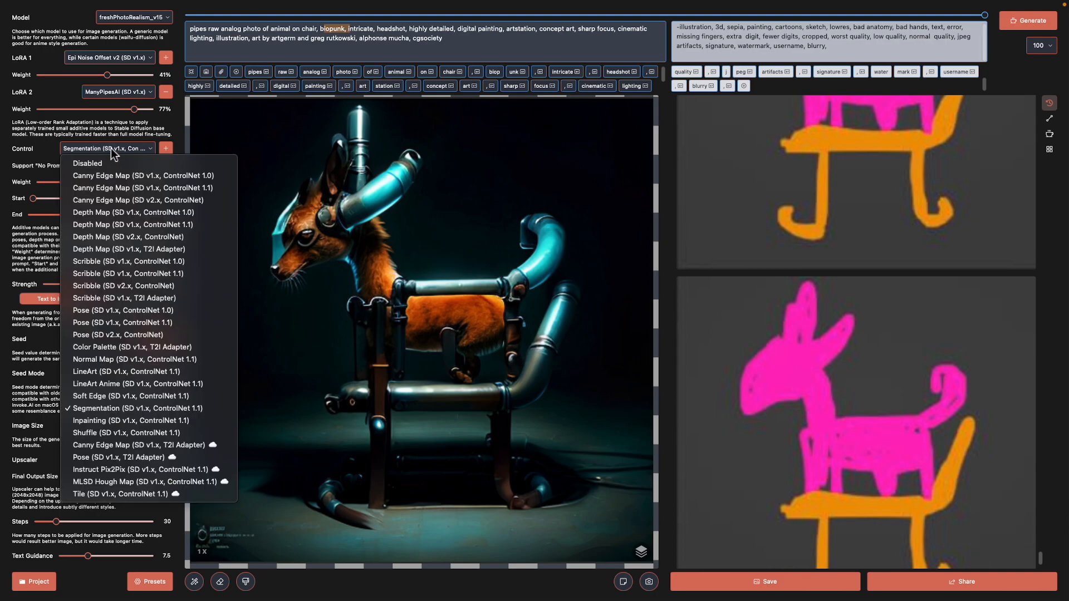
left_click(110, 149)
left_click(126, 149)
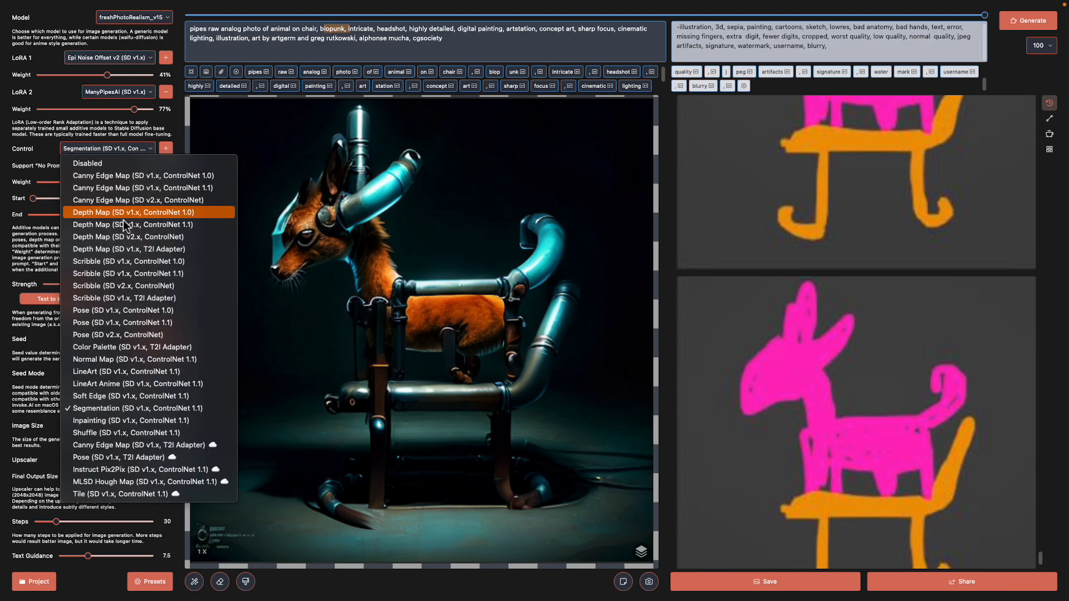
left_click(125, 98)
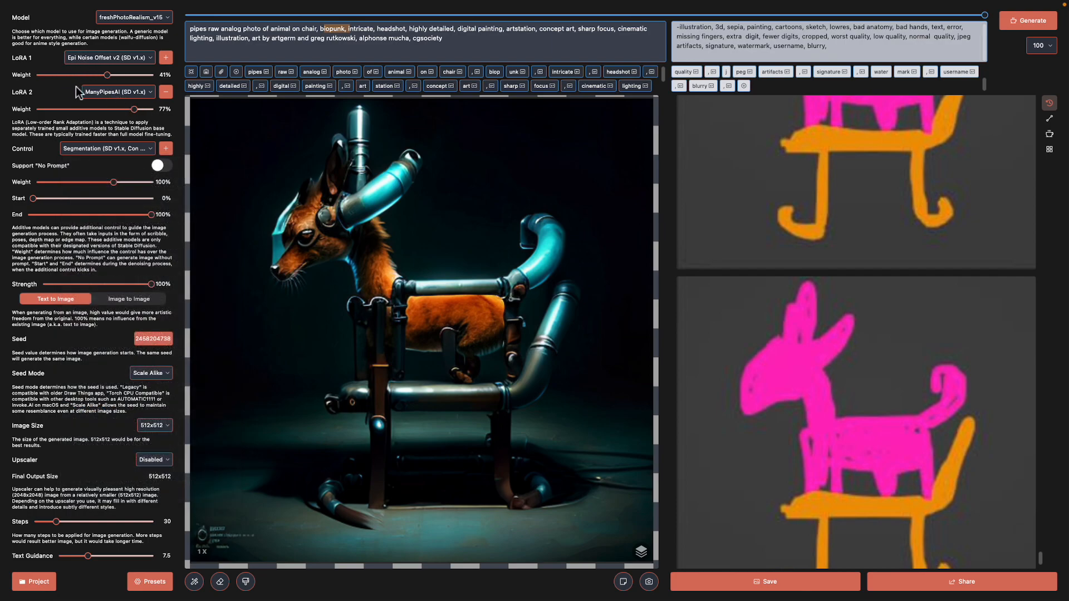
mouse_move(1039, 559)
left_mouse_down()
mouse_move(1026, 269)
mouse_move(1009, 247)
left_mouse_up()
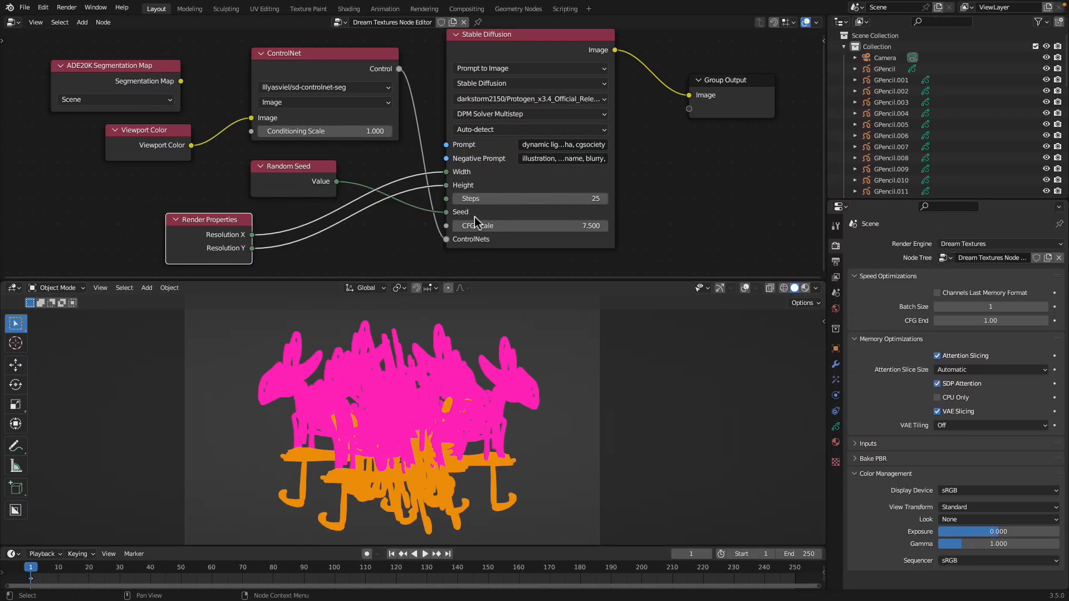
Switch to Blender and start a new default scene, discarding the unsaved changes to photoreal_seg_003.blend
left_click(24, 7)
mouse_move(40, 20)
left_click(25, 7)
mouse_move(42, 20)
left_click(134, 24)
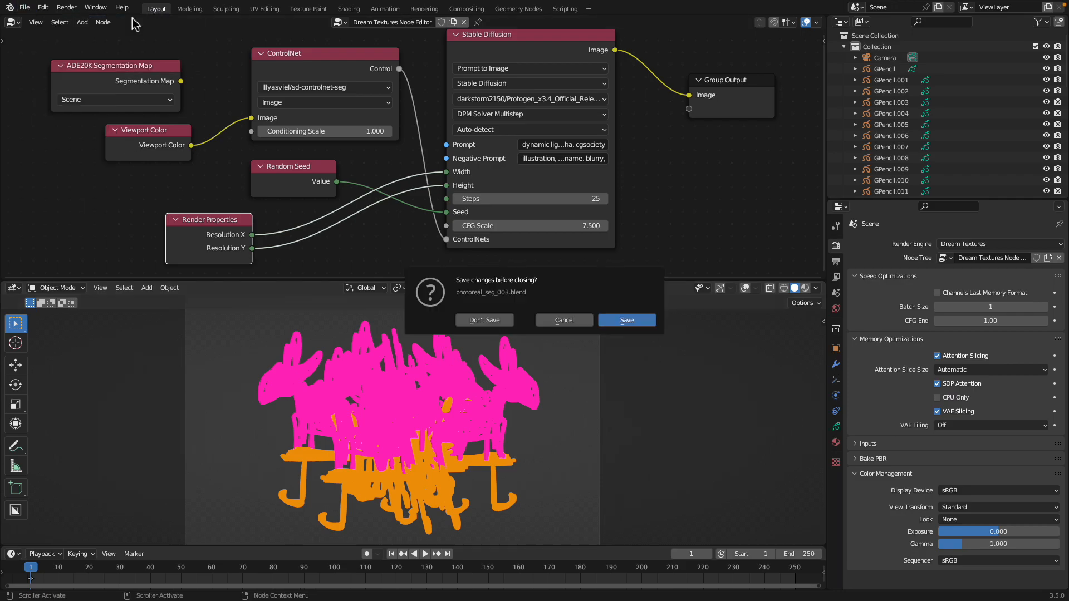
left_click(490, 320)
left_click(515, 261)
Delete all default objects from the scene: the camera, the cube and the light
middle_click_drag(537, 270, 526, 239)
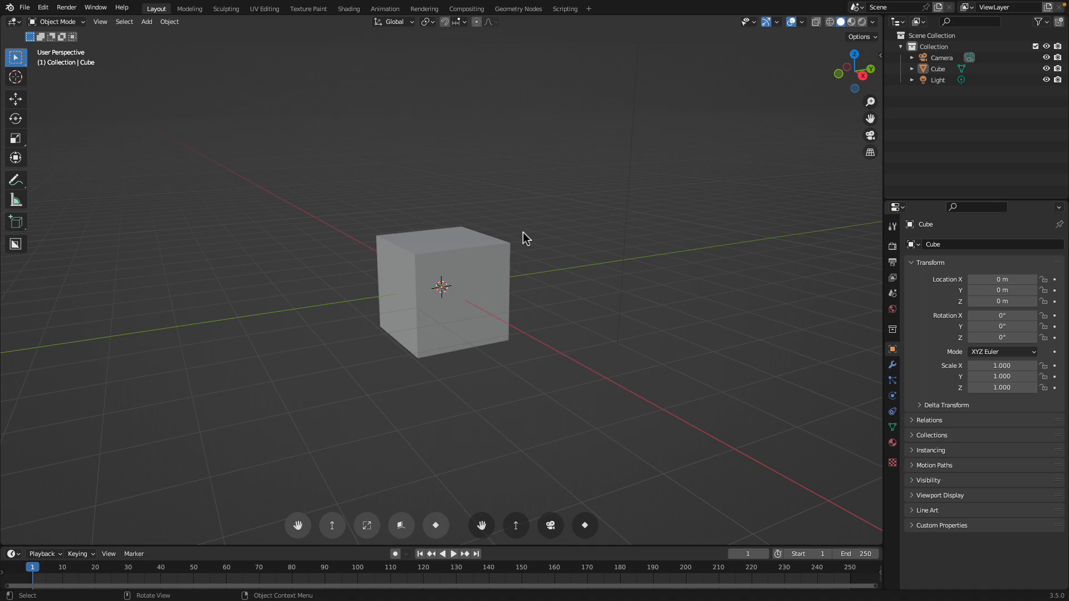
middle_click_drag(454, 252, 498, 270)
scroll(498, 270, "down", 5)
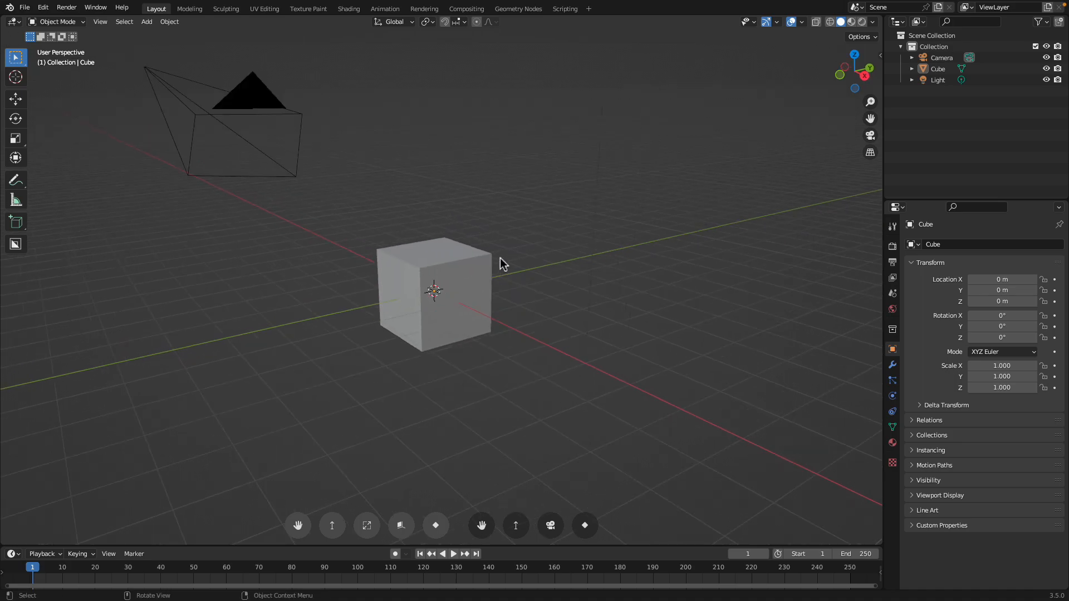
key("a")
key("x")
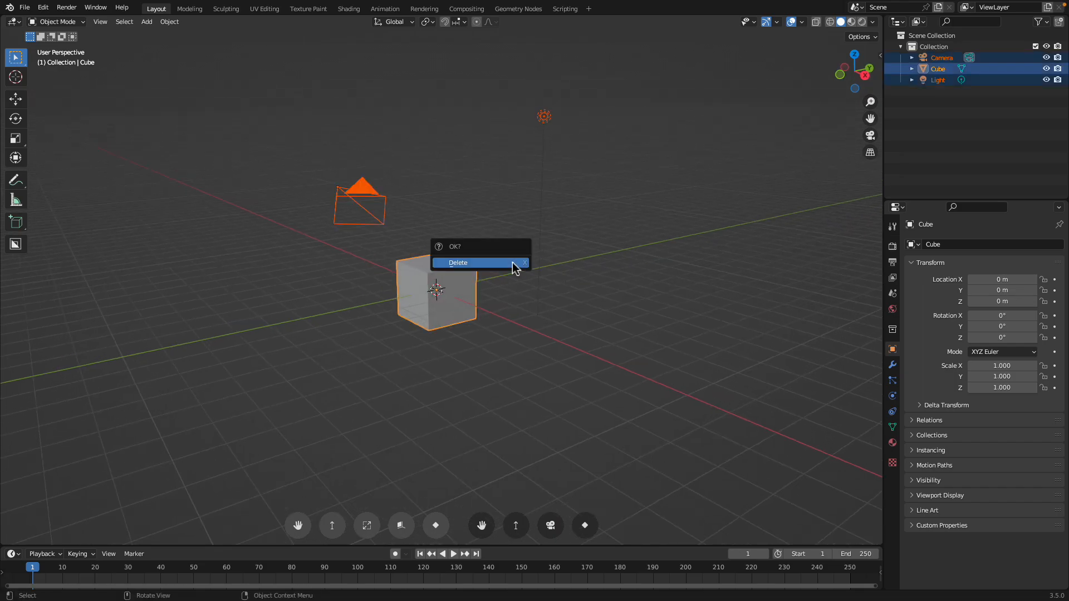
left_click(513, 263)
Activate the Add Cube tool and build a wide, thin floor slab centred at about X 0.33 m, Y 0.28 m
key("shift+a")
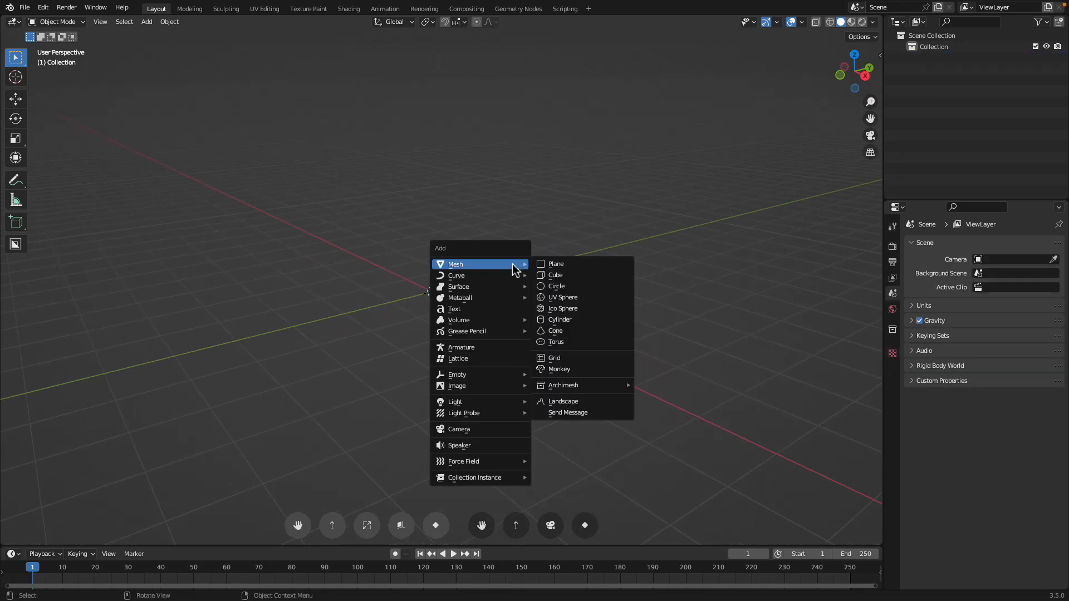
left_click_drag(31, 179, 97, 179)
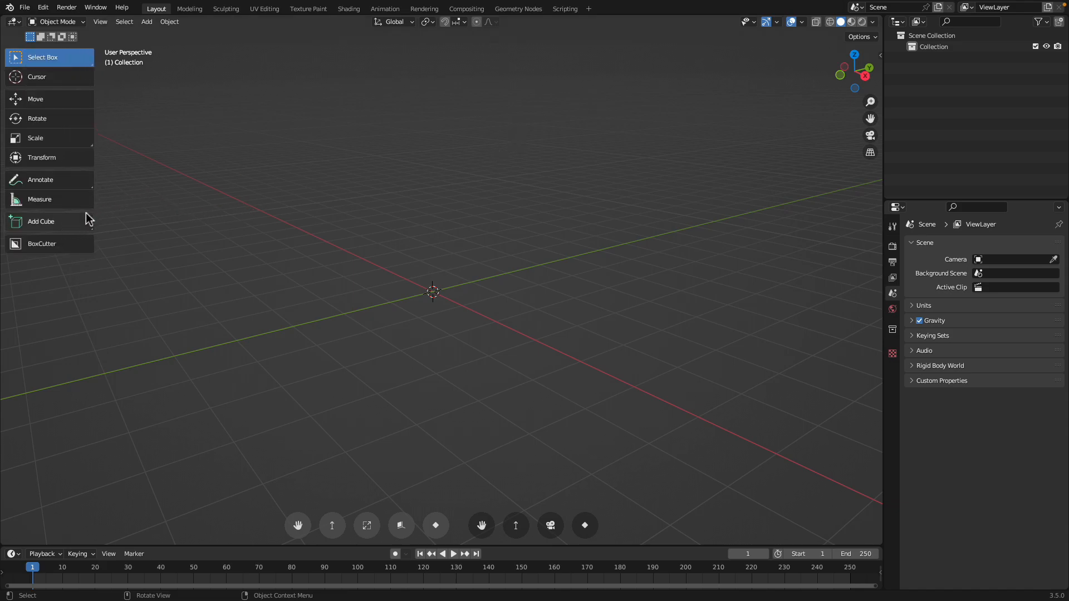
left_click(57, 226)
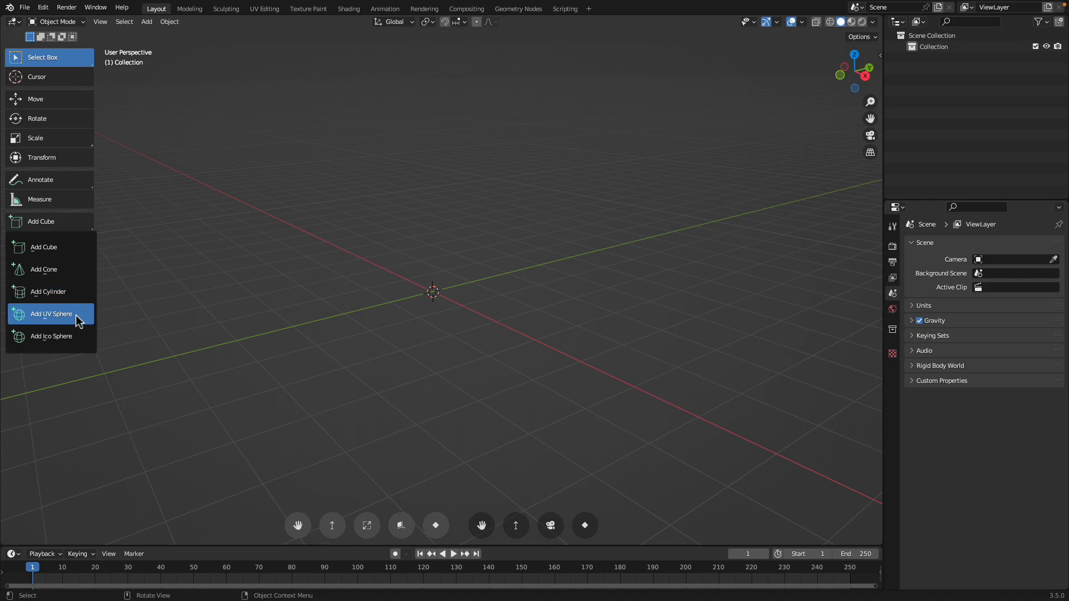
left_click(66, 256)
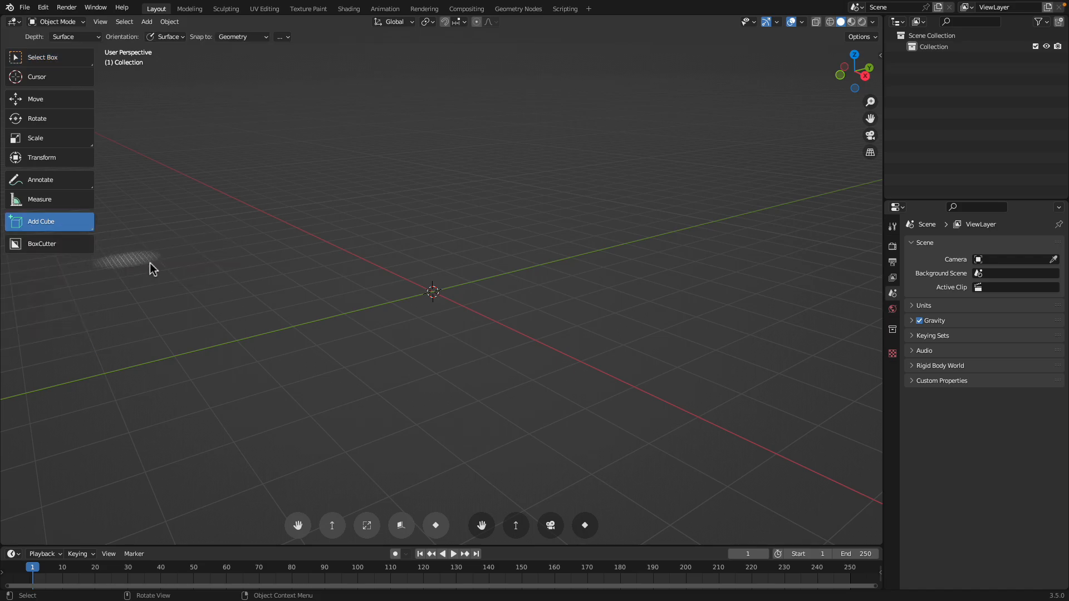
left_click_drag(205, 286, 735, 305)
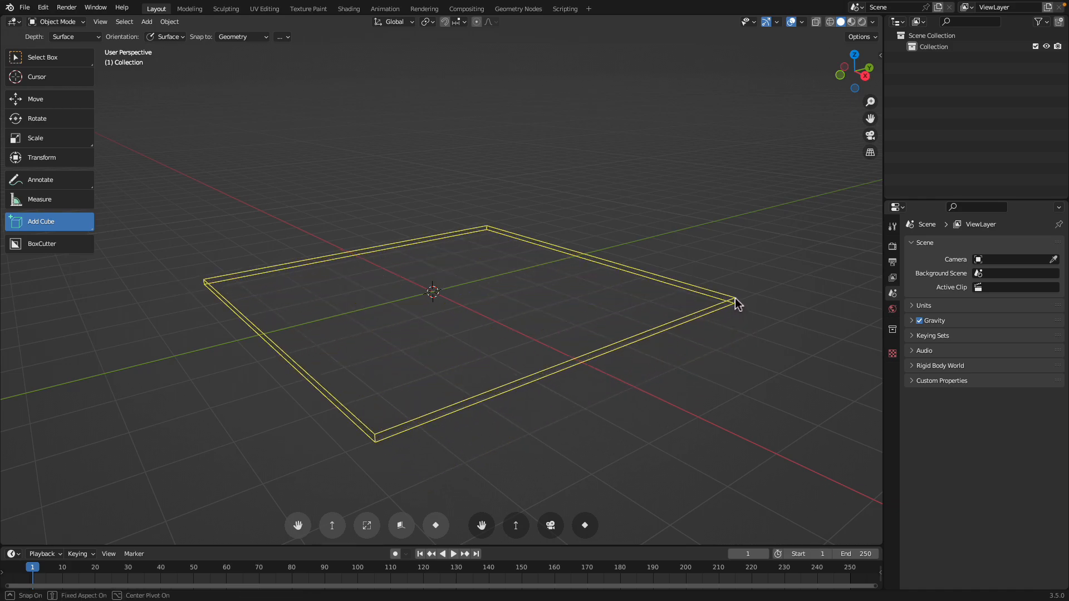
left_click(734, 304)
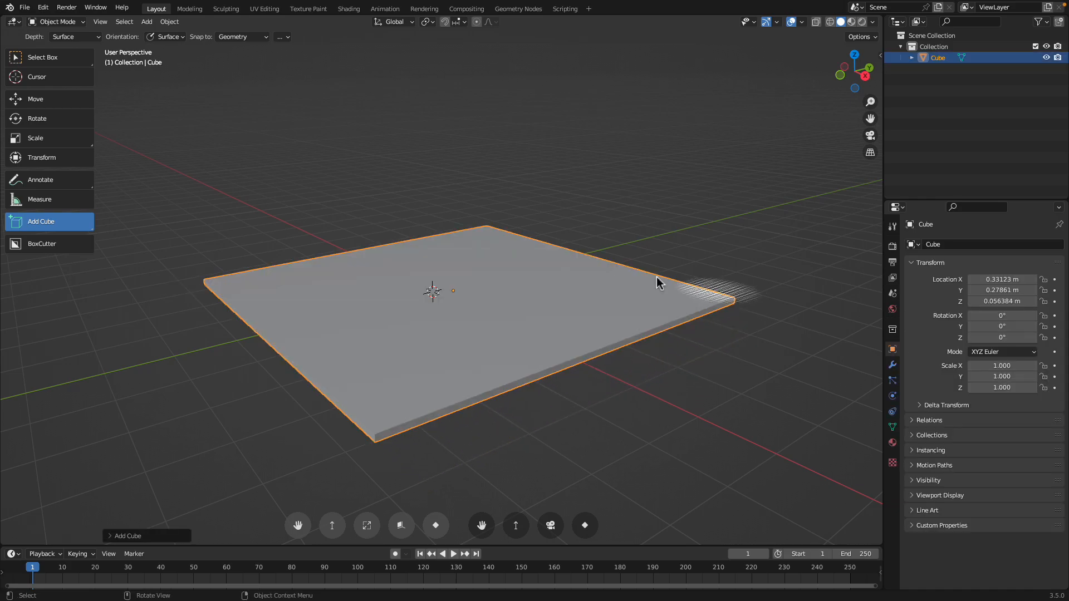
Build a tall wall along one edge of the floor slab, centred at about X -2.86 m, Y 0.26 m, Z 2.54 m
left_click(24, 225)
left_click(134, 250)
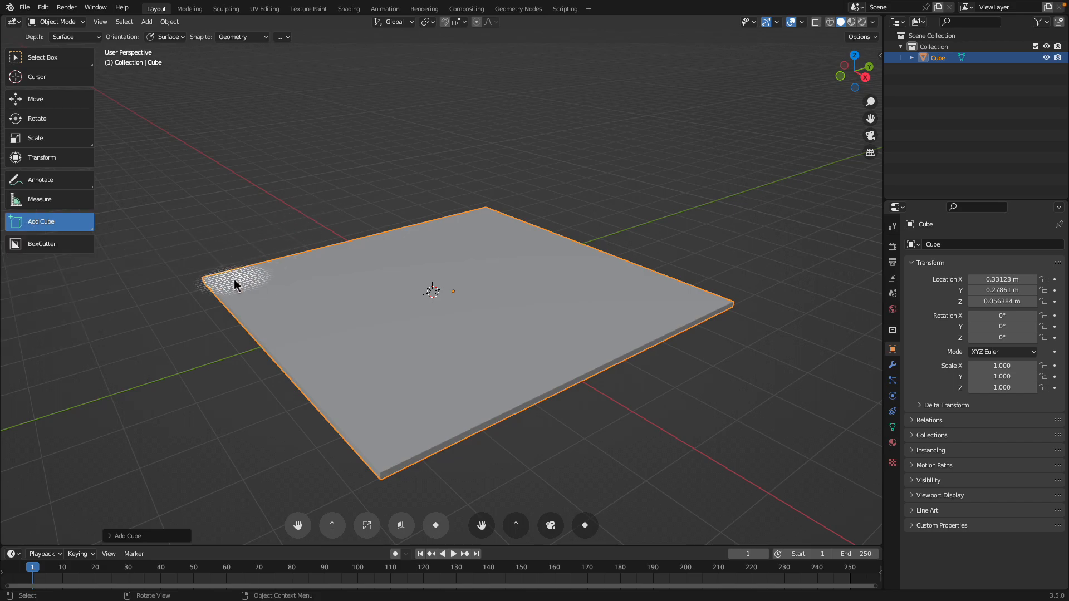
left_click_drag(225, 283, 501, 222)
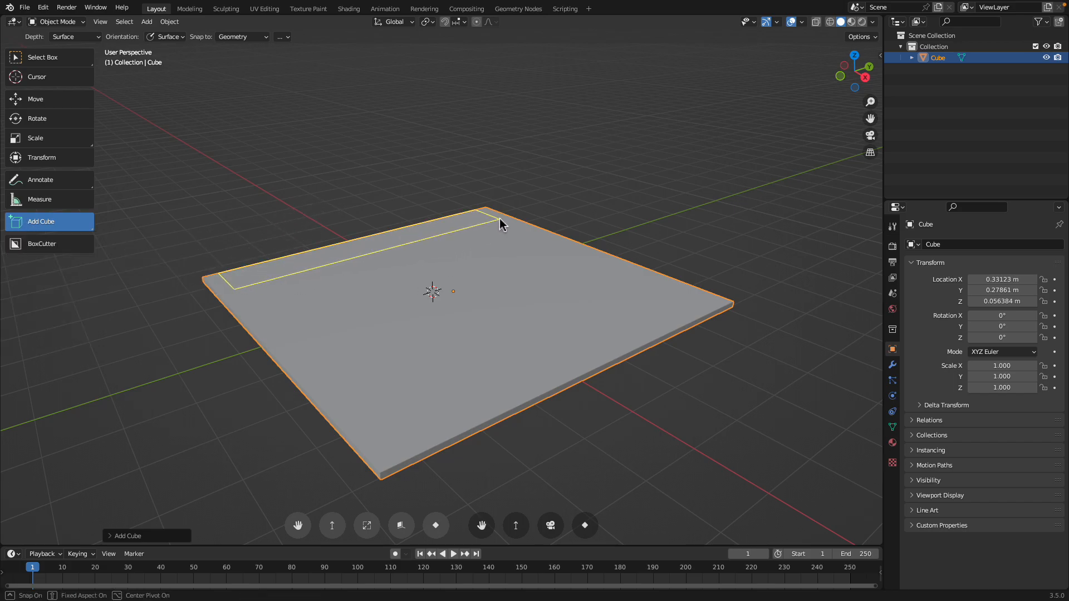
left_click(492, 56)
scroll(494, 146, "down", 1)
scroll(493, 146, "up", 1)
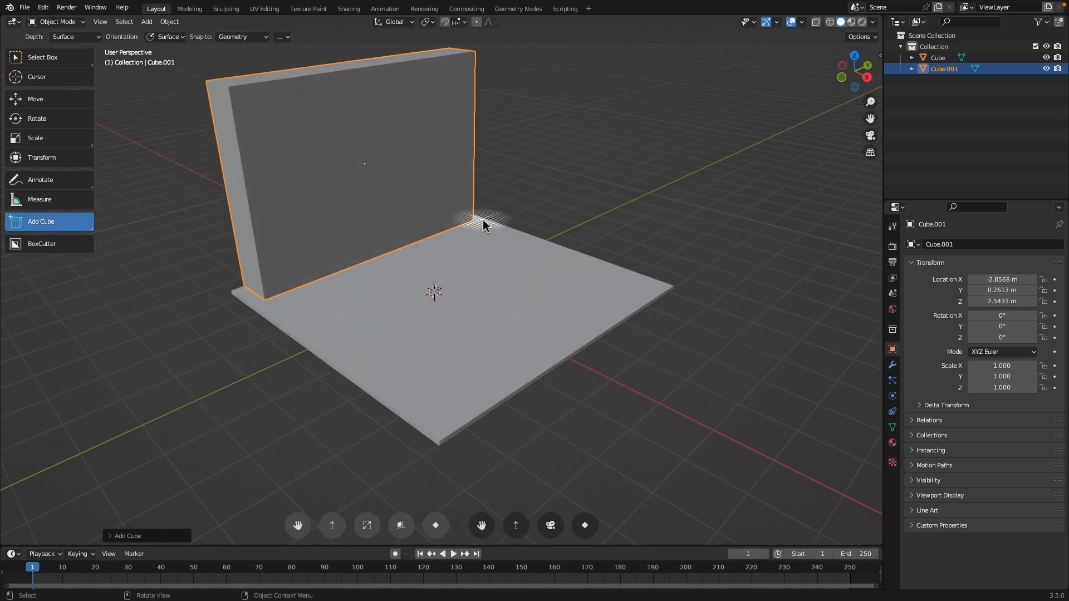
Build a second tall wall along the adjacent floor edge, centred at about X 0.90 m, Y 3.23 m, Z 2.46 m
left_click_drag(473, 229, 647, 300)
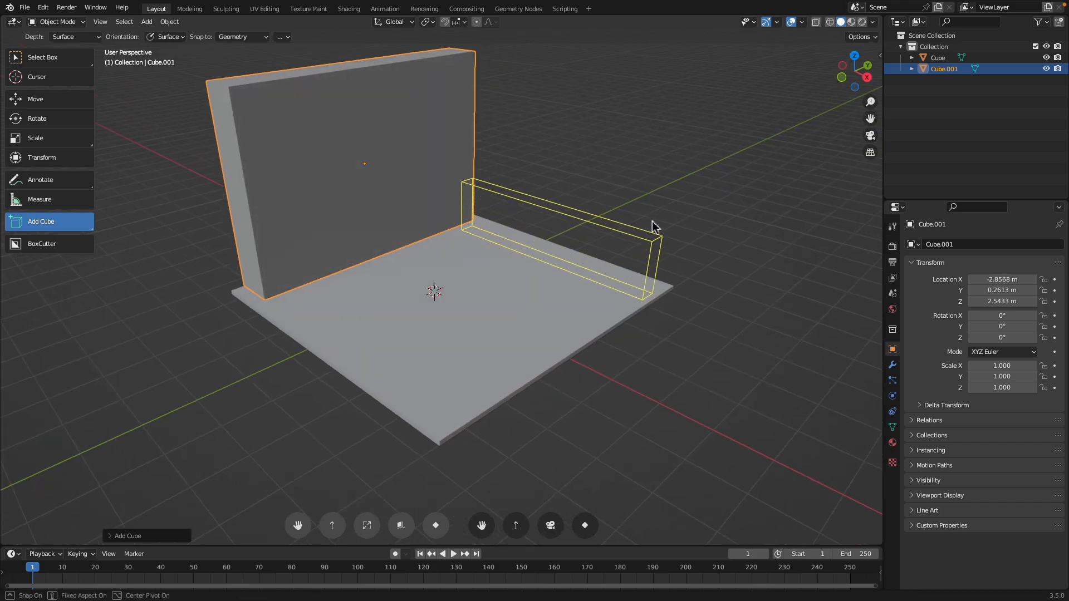
left_click(650, 100)
middle_click_drag(650, 95, 626, 138)
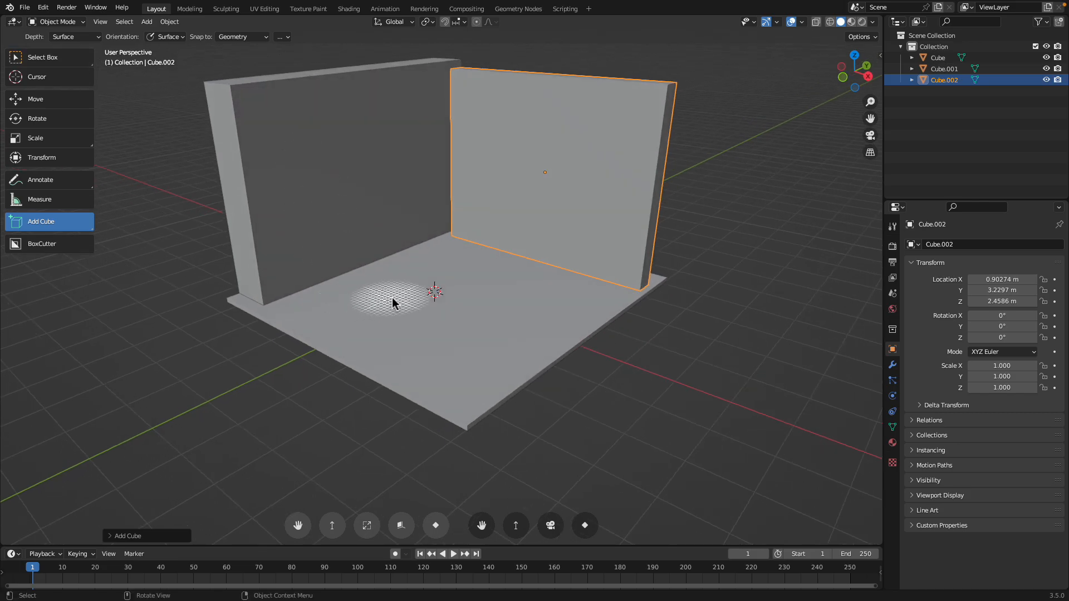
Build a long table-like block in the middle of the floor and two smaller stool-like blocks in front of it
left_click_drag(378, 326, 526, 287)
left_click(536, 228)
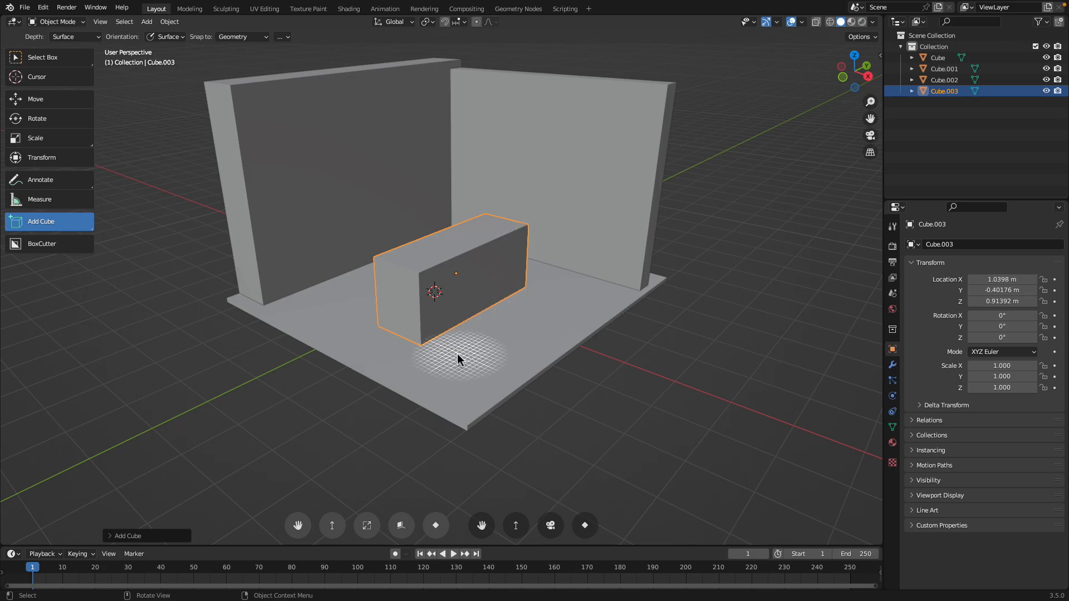
left_click_drag(449, 350, 587, 315)
left_click(510, 294)
scroll(508, 284, "up", 2)
left_click(585, 281)
Build a small box on top of the long central block, centred at about X 1.06 m, Y -0.46 m, Z 2.01 m
left_click_drag(429, 238, 488, 233)
left_click(489, 202)
middle_click_drag(489, 203, 487, 225, "ctrl")
Add a thin rectangular panel to the inner face of each wall, centred at heights of about 2.70 m and 2.64 m
left_click_drag(503, 116, 617, 227)
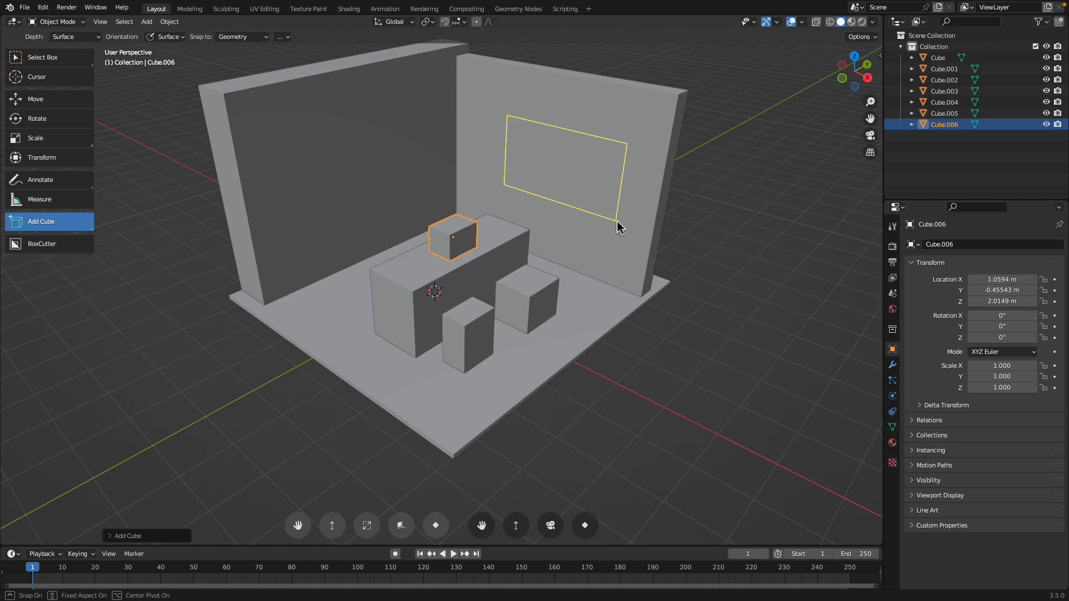
left_click(614, 227)
middle_click_drag(569, 186, 571, 177)
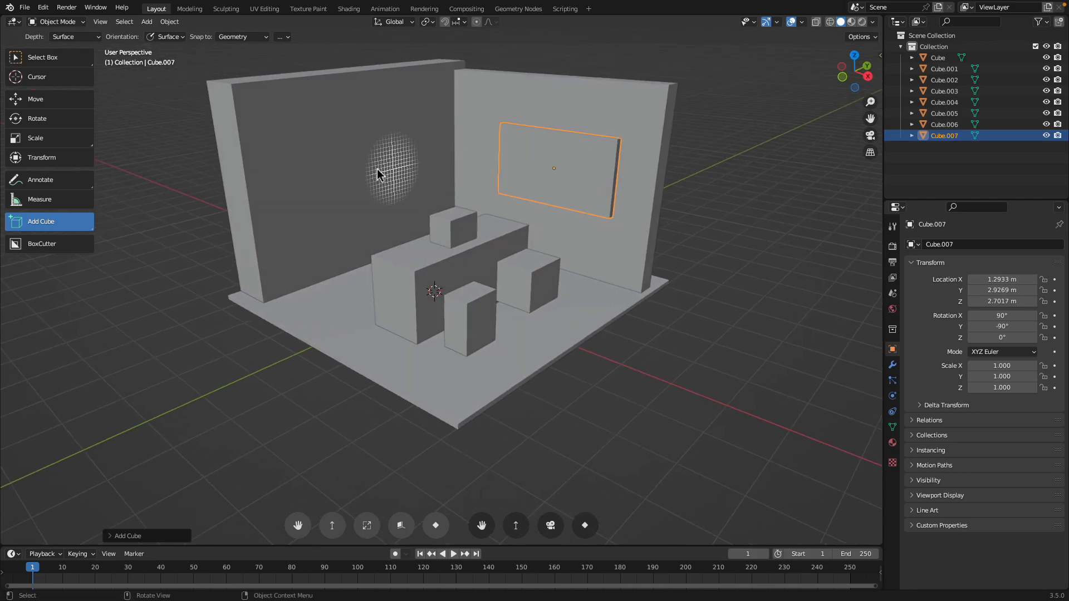
left_click_drag(285, 151, 418, 198)
left_click(417, 198)
Build two boxes on the floor beside the walls, centred at about X -1.81, Y -2.48, Z 0.65 m and X 3.18, Y 2.32, Z 0.69 m
left_click_drag(279, 301, 336, 299)
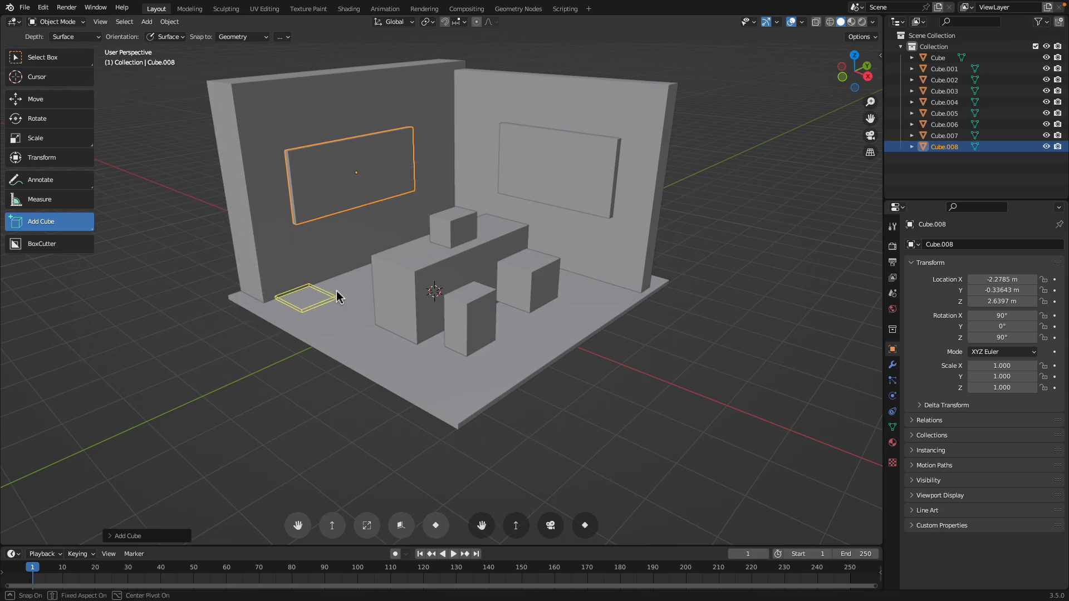
left_click(336, 256)
scroll(334, 257, "up", 2)
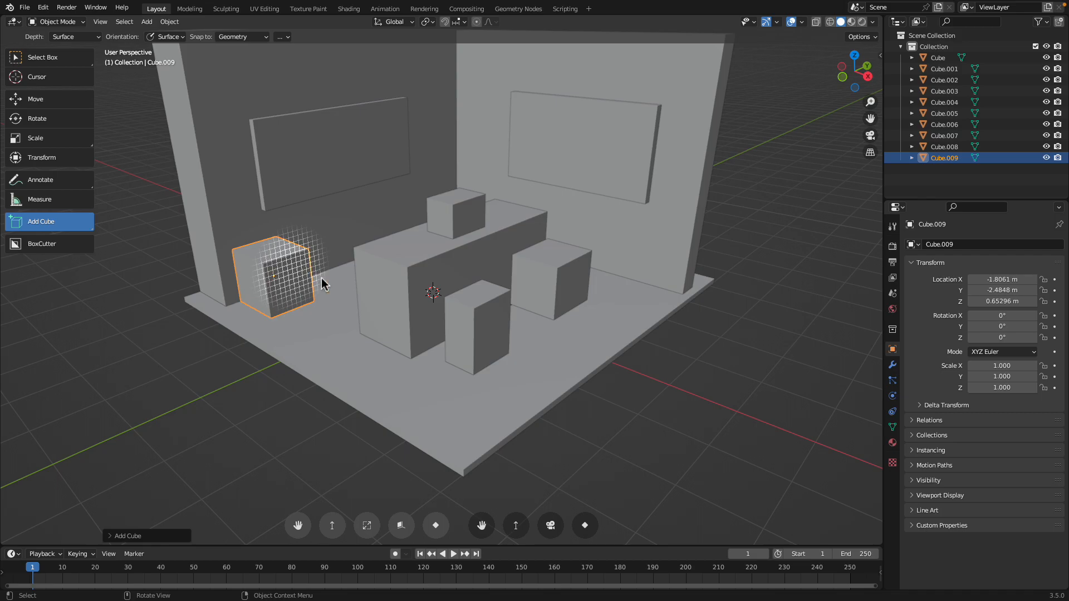
left_click_drag(614, 290, 659, 315)
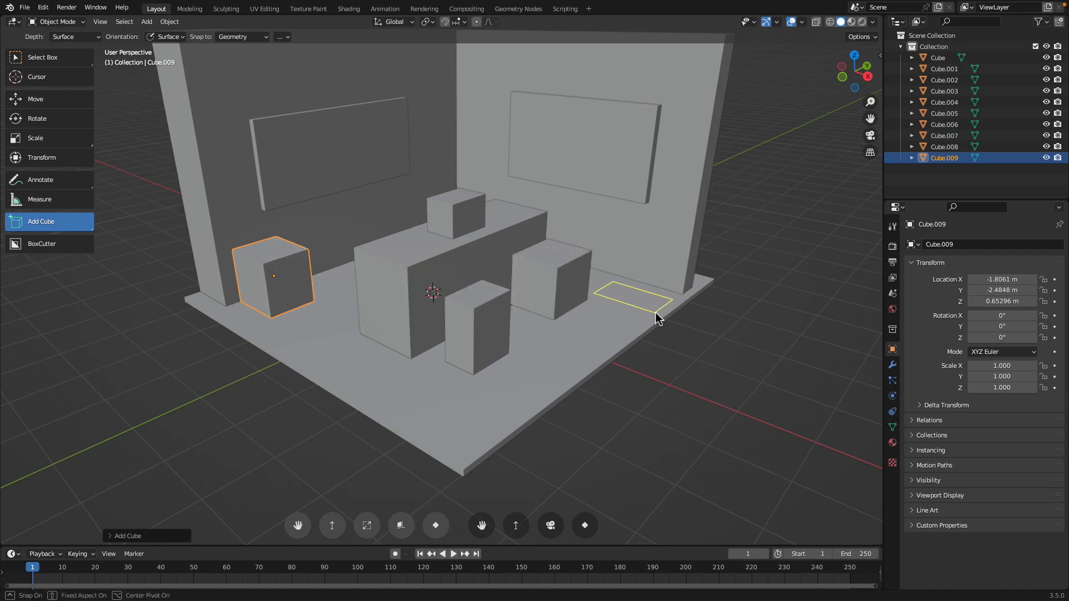
left_click(668, 259)
middle_click_drag(547, 210, 354, 174)
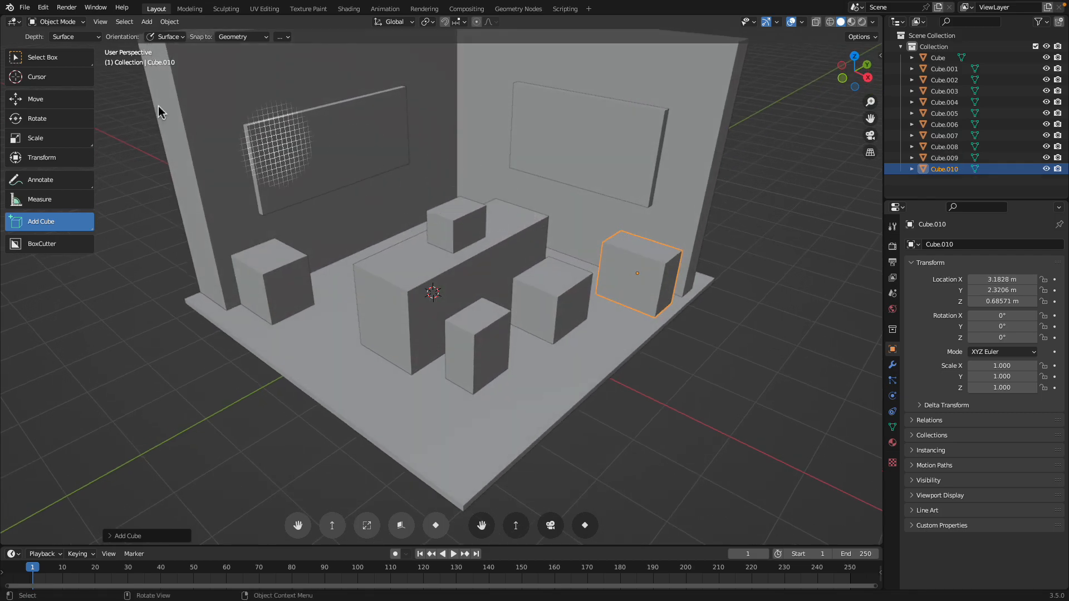
Switch to the Select Box tool and save the scene on the Desktop as seg_example_001.blend
left_click(46, 22)
left_click(49, 35)
middle_click_drag(166, 192, 150, 245, "shift")
left_click(63, 54)
middle_click_drag(112, 96, 254, 221)
key("super+s")
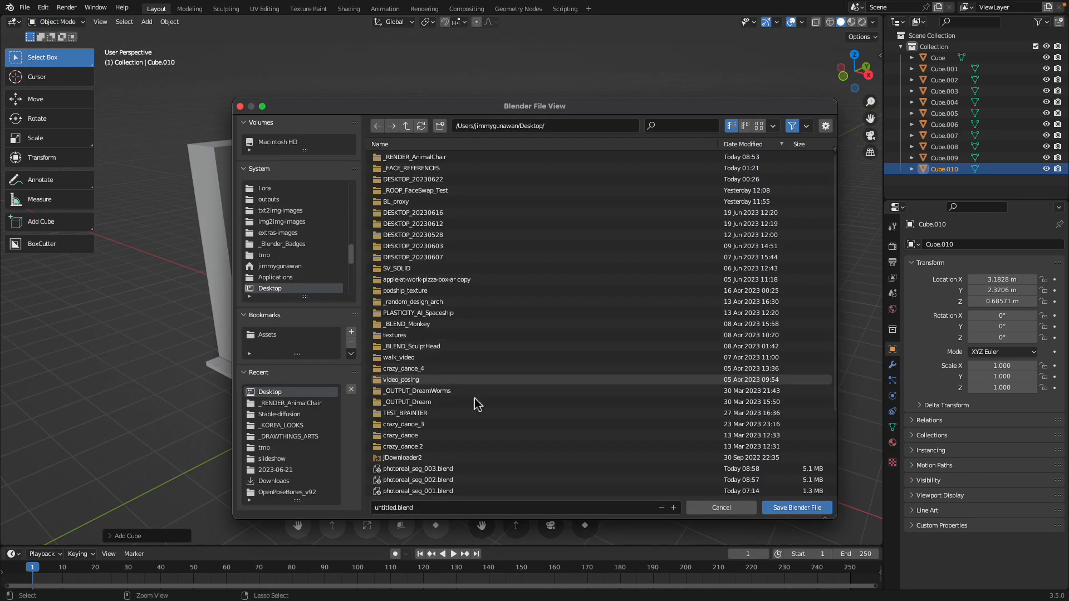
type("se")
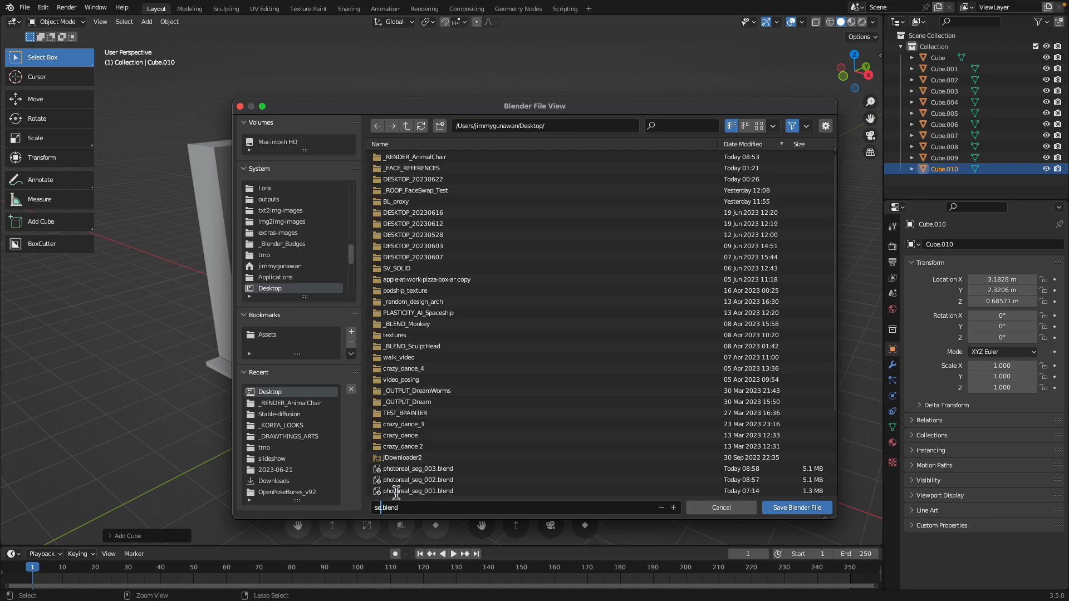
type("g_example_001")
left_click(788, 508)
Set the render engine to Dream Textures, create a new node tree for it and save the file
scroll(676, 376, "up", 3)
middle_click_drag(674, 371, 667, 361)
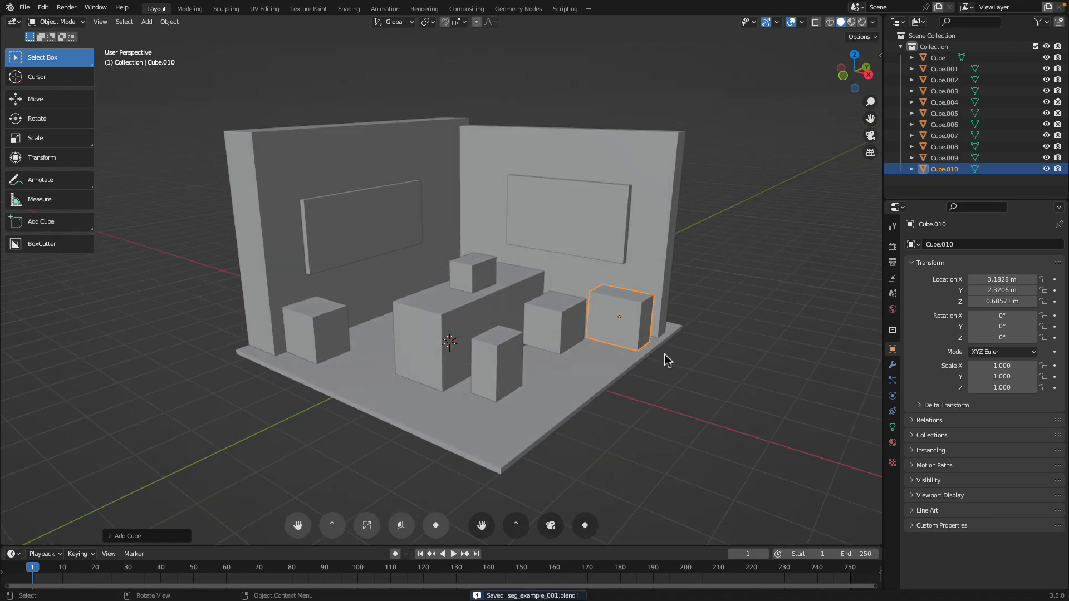
mouse_move(494, 257)
middle_mouse_down()
mouse_move(546, 258)
mouse_move(559, 234)
mouse_move(616, 229)
mouse_move(644, 256)
mouse_move(577, 298)
mouse_move(454, 236)
mouse_move(500, 256)
middle_mouse_up()
scroll(530, 239, "up", 3)
left_click(892, 247)
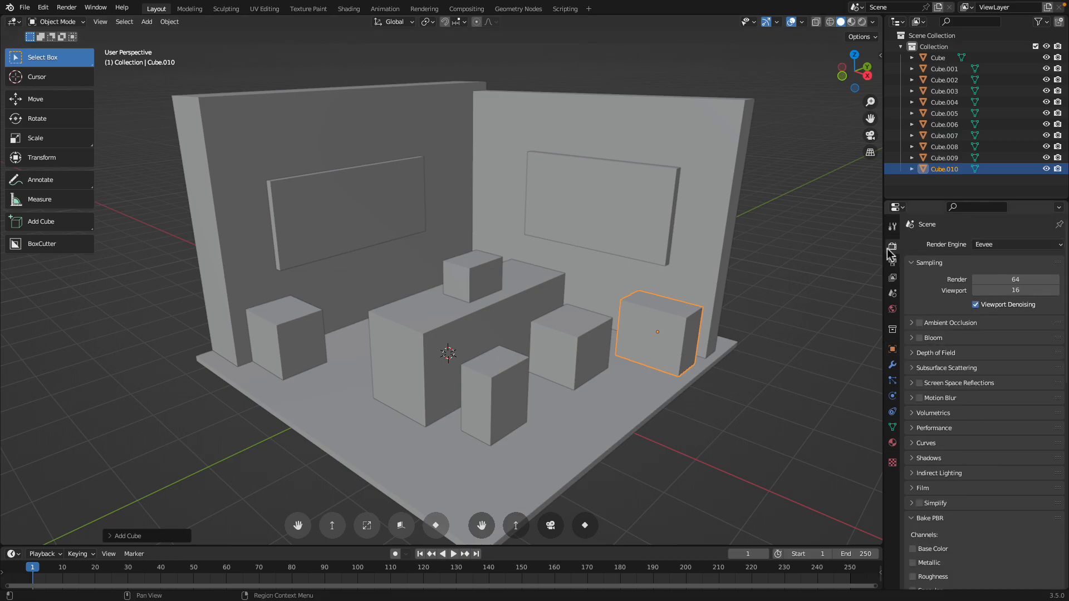
left_click(984, 246)
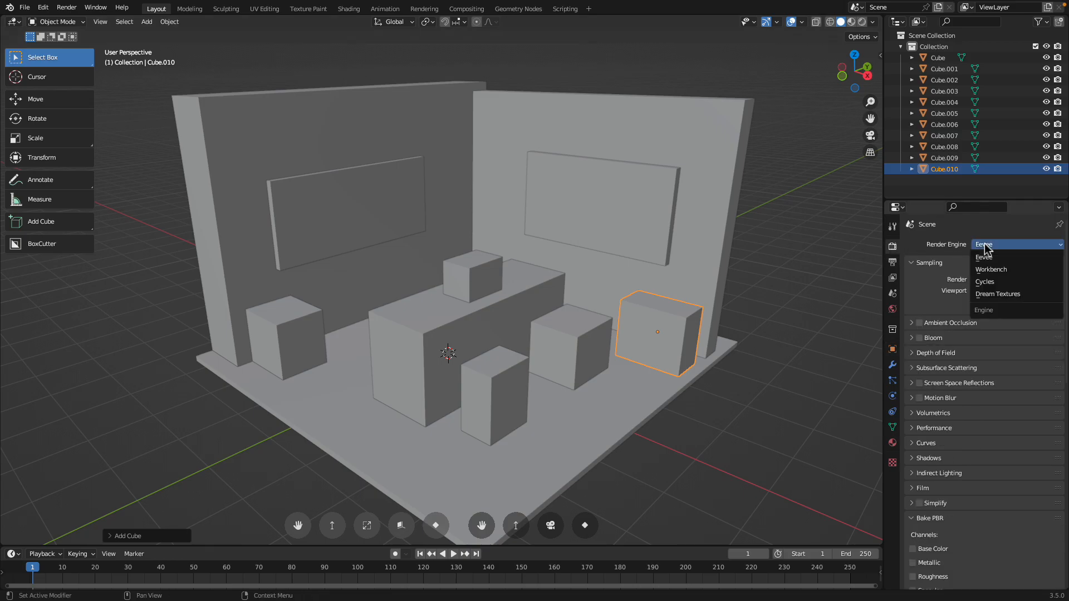
left_click(1002, 295)
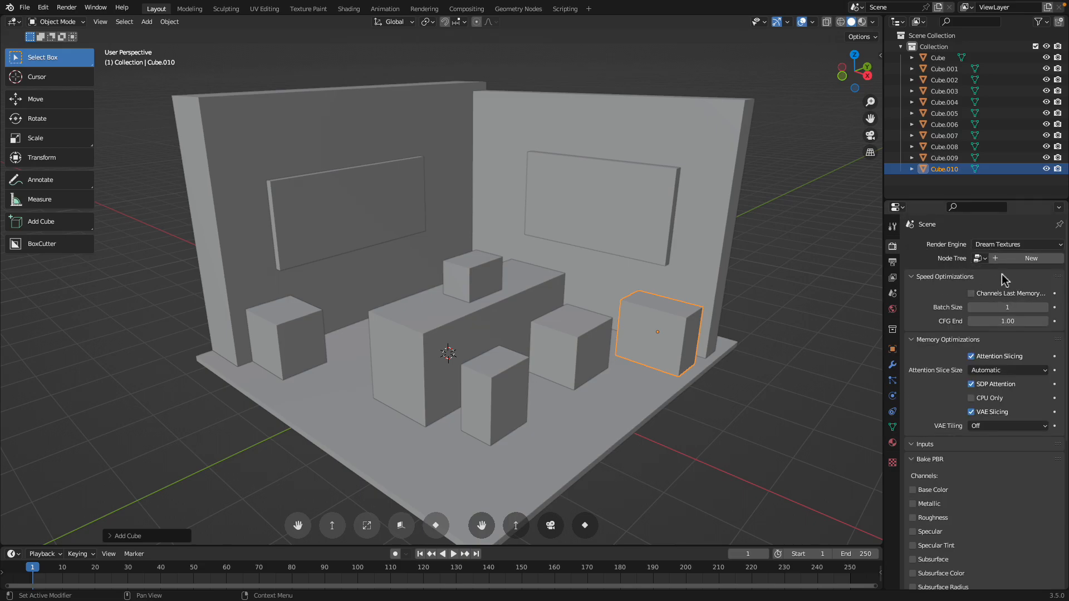
key("ctrl+s")
middle_click_drag(815, 176, 802, 185, "shift")
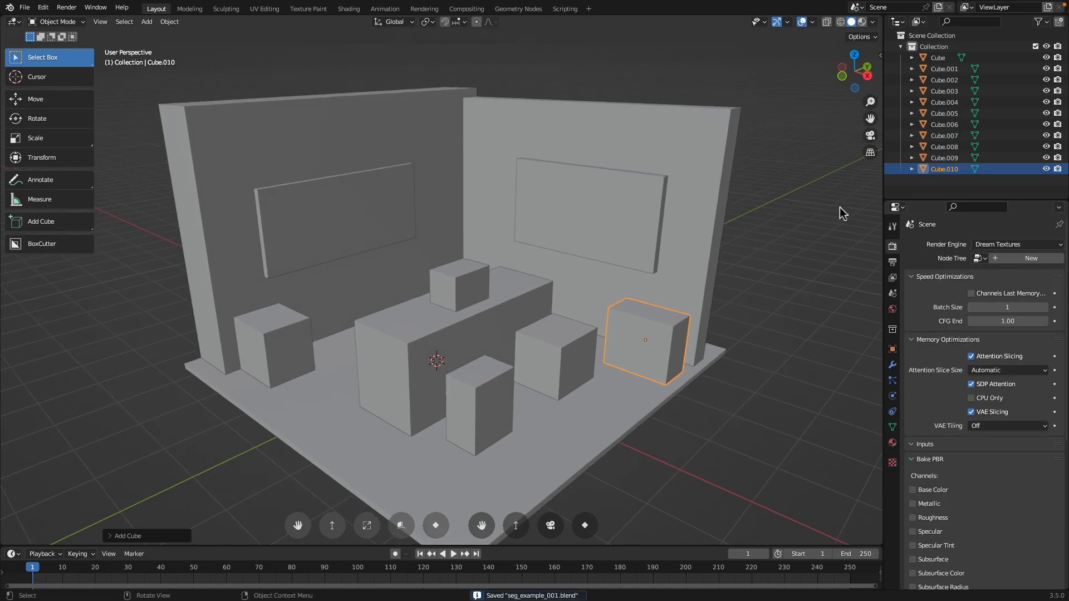
left_click(1024, 259)
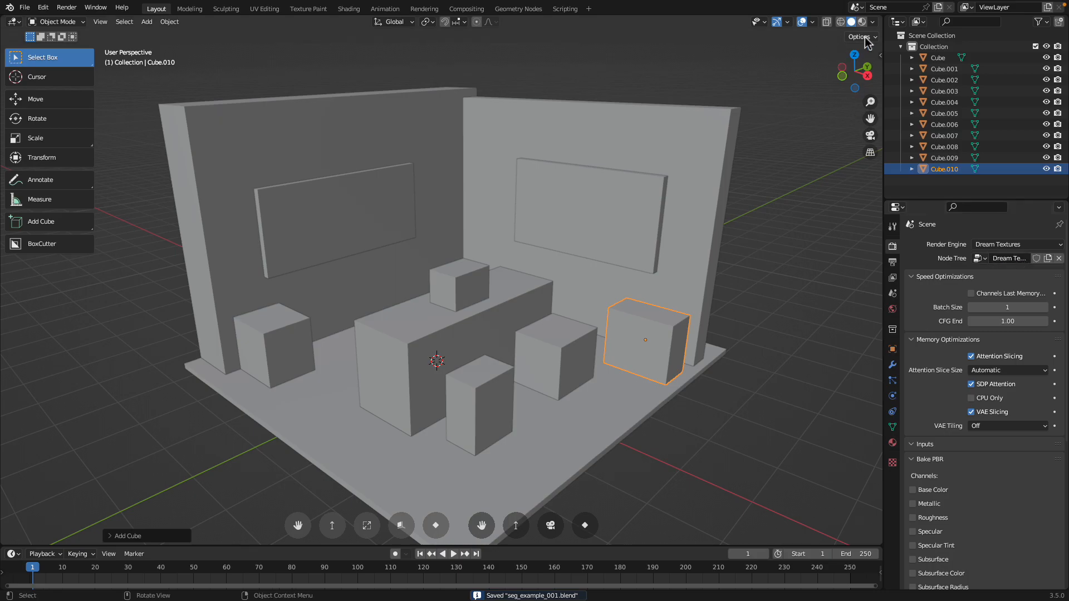
Split the 3D viewport horizontally and turn the upper area into a Dream Textures Node Editor showing the Dream Textures node tree
left_click_drag(883, 21, 882, 305)
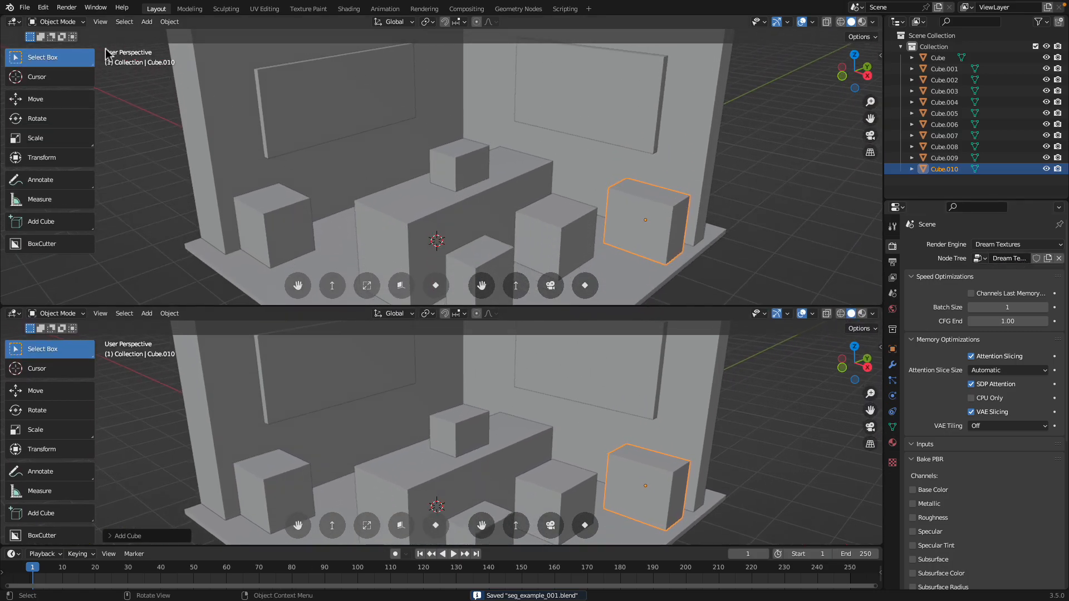
left_click(13, 21)
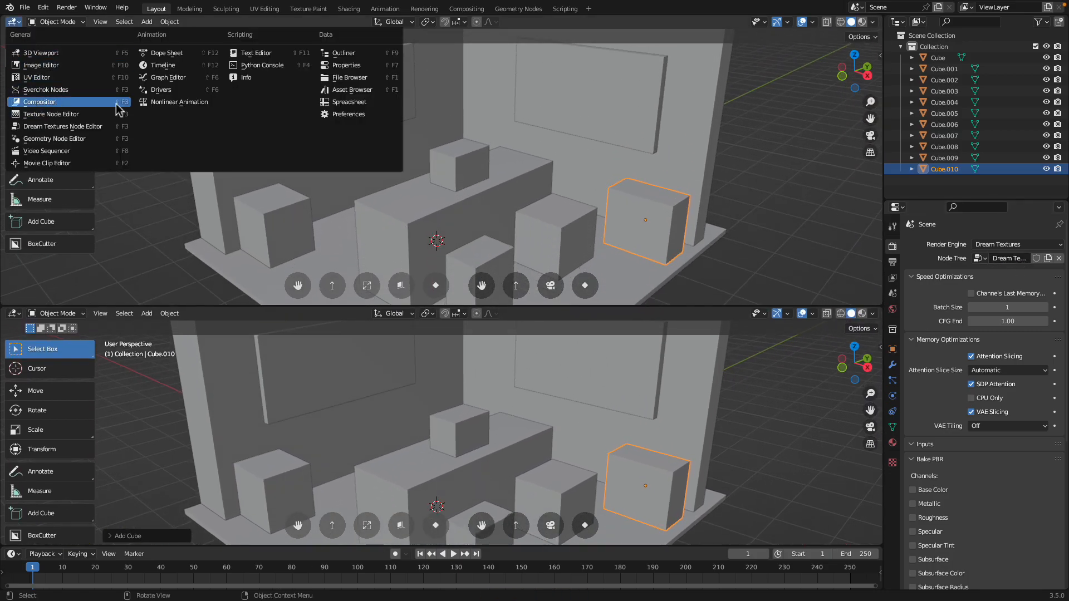
left_click(71, 128)
left_click(394, 23)
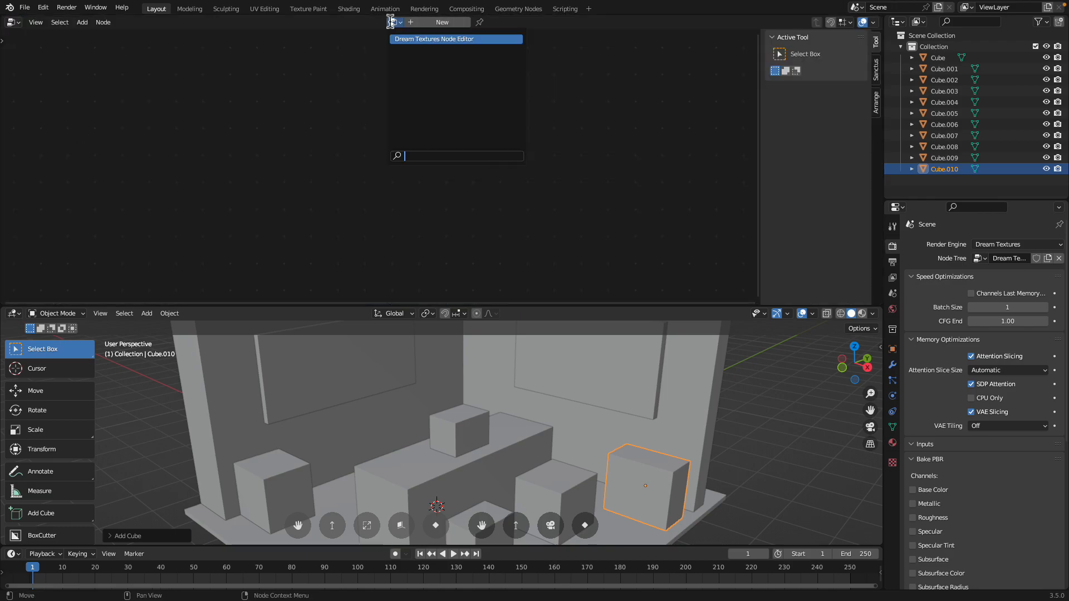
left_click(412, 39)
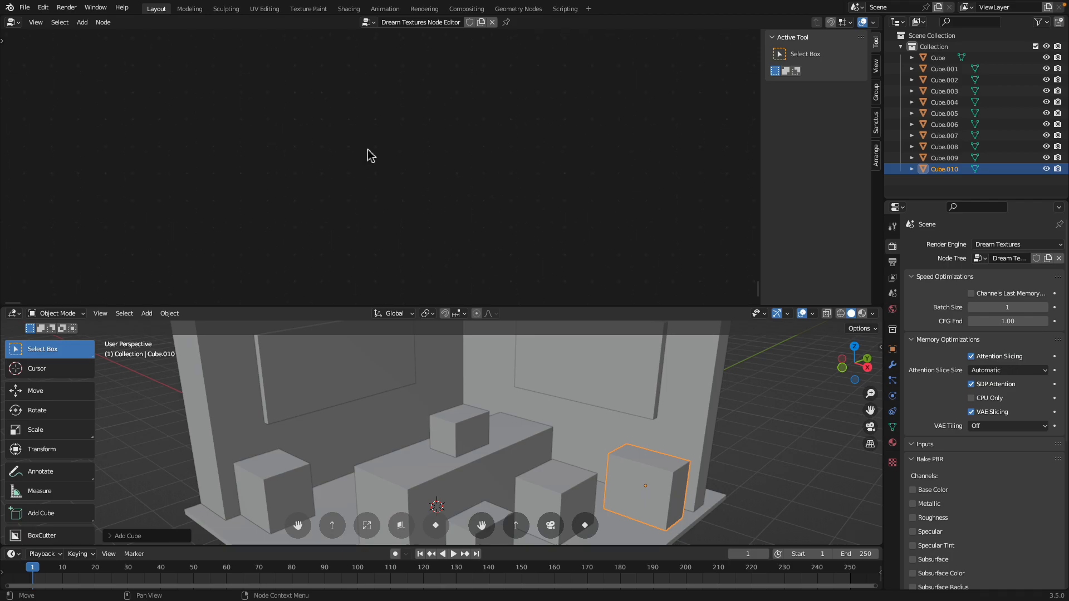
Add a Stable Diffusion pipeline node to the empty node tree
key("shift+a")
mouse_move(350, 149)
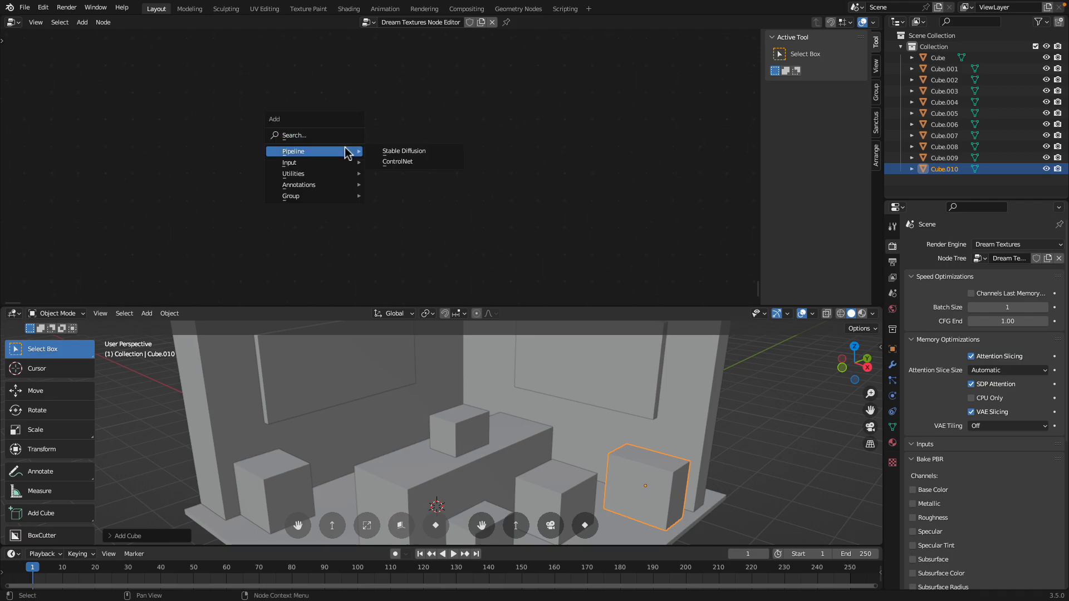
left_click(389, 150)
left_click(365, 151)
scroll(406, 131, "up", 3)
Add a ControlNet pipeline node and place it to the left of the Stable Diffusion node
key("shift+a")
mouse_move(429, 130)
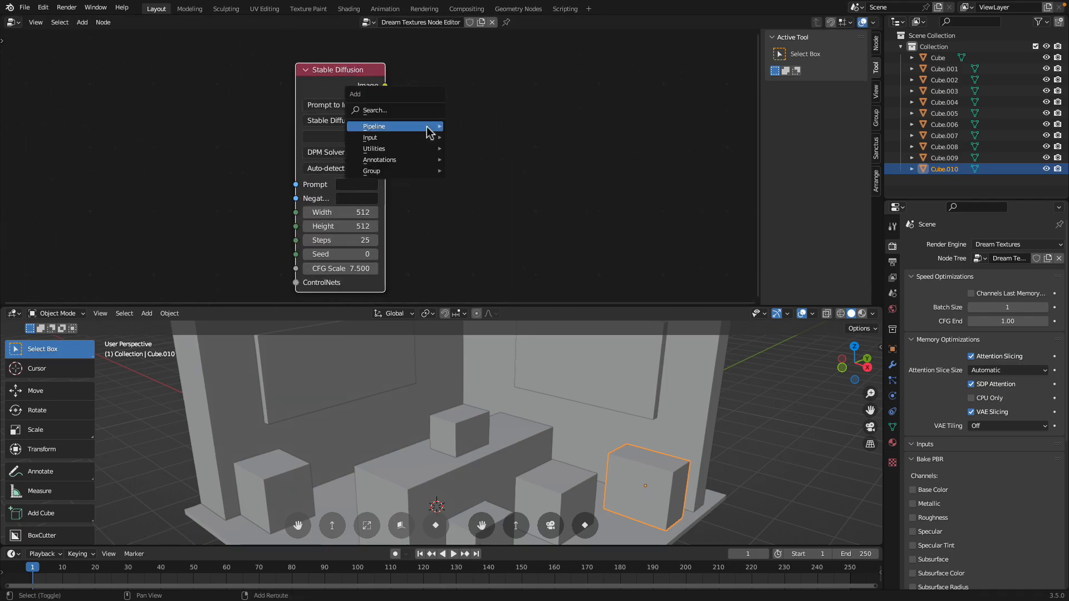
left_click(478, 137)
left_click(156, 106)
scroll(294, 113, "up", 1)
middle_click_drag(273, 113, 296, 97)
left_click_drag(227, 95, 169, 93)
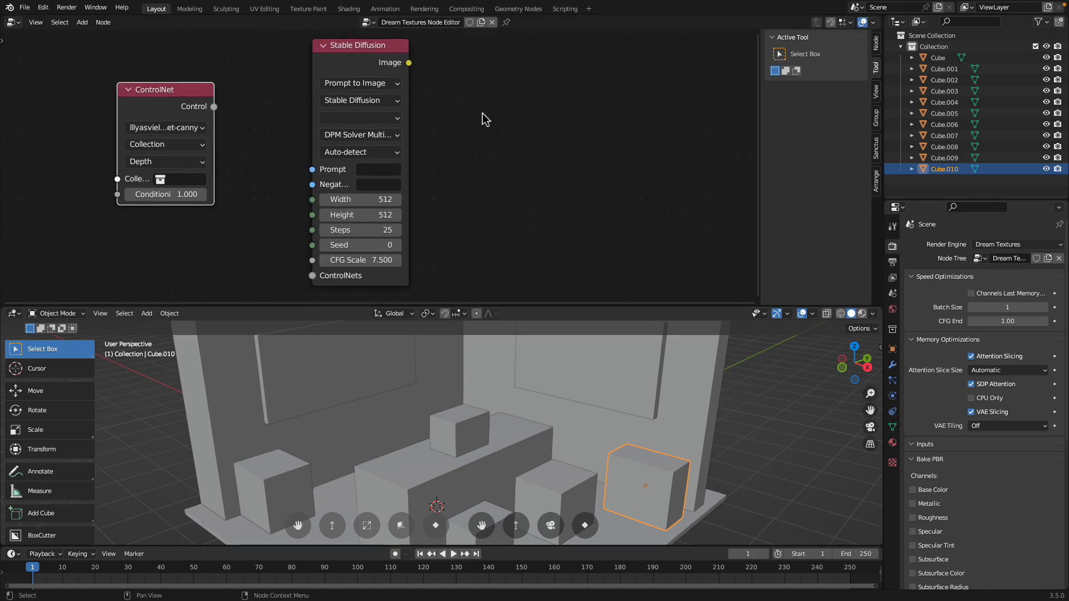
Add a Group Output node, link the Stable Diffusion node's Image output to it and save the file
scroll(483, 114, "down", 1)
key("shift+a")
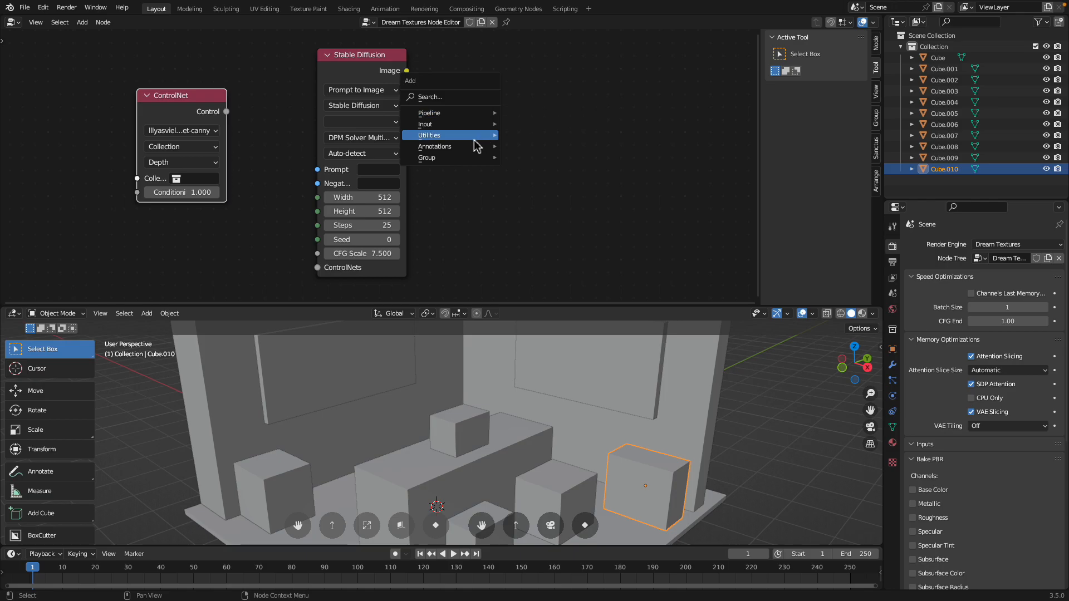
mouse_move(477, 158)
left_click(544, 159)
left_click(492, 100)
left_click_drag(406, 70, 490, 116)
key("ctrl+s")
Set the Stable Diffusion model to darkstorm2150/Protogen_x3.4_Official_Release, widening the node and moving Group Output further right
left_click_drag(409, 114, 553, 116)
left_click(434, 124)
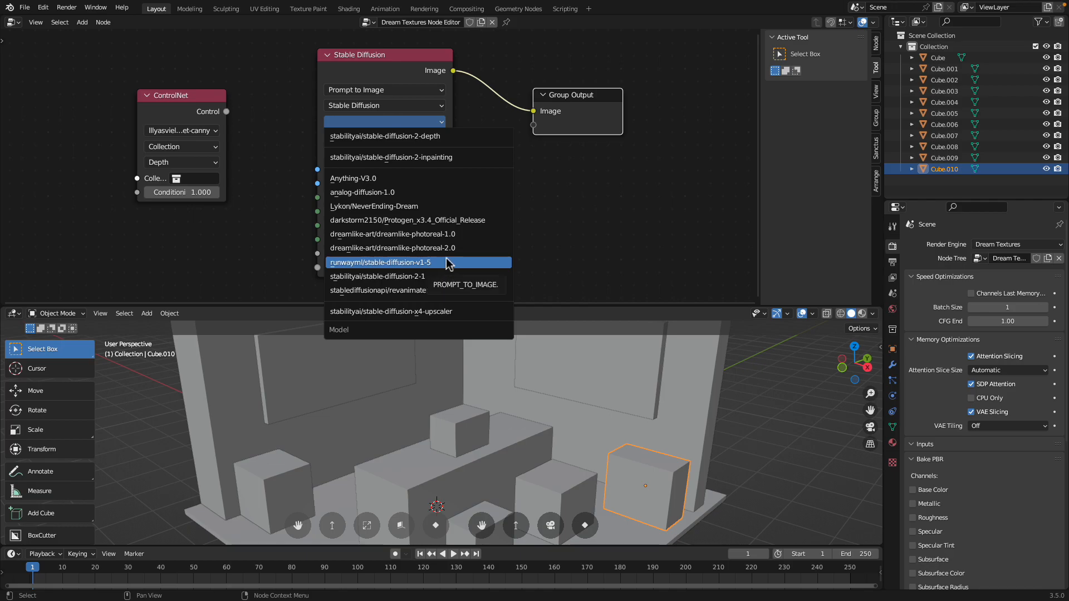
left_click(454, 221)
left_click_drag(455, 176, 495, 173)
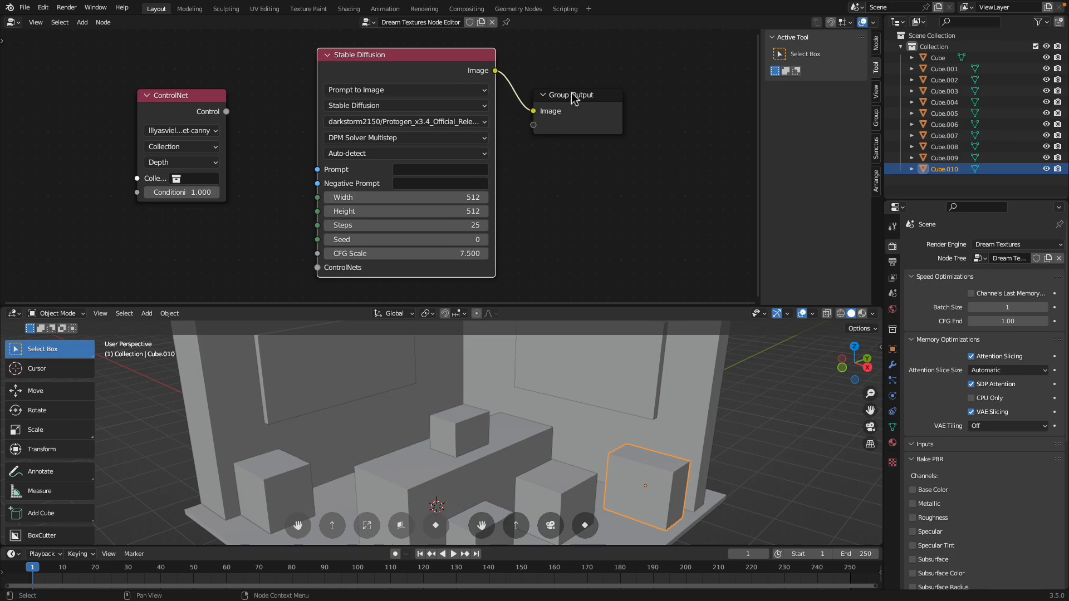
left_click_drag(574, 98, 629, 97)
Enter "living room" as the Stable Diffusion node's prompt and save the file
left_click(455, 169)
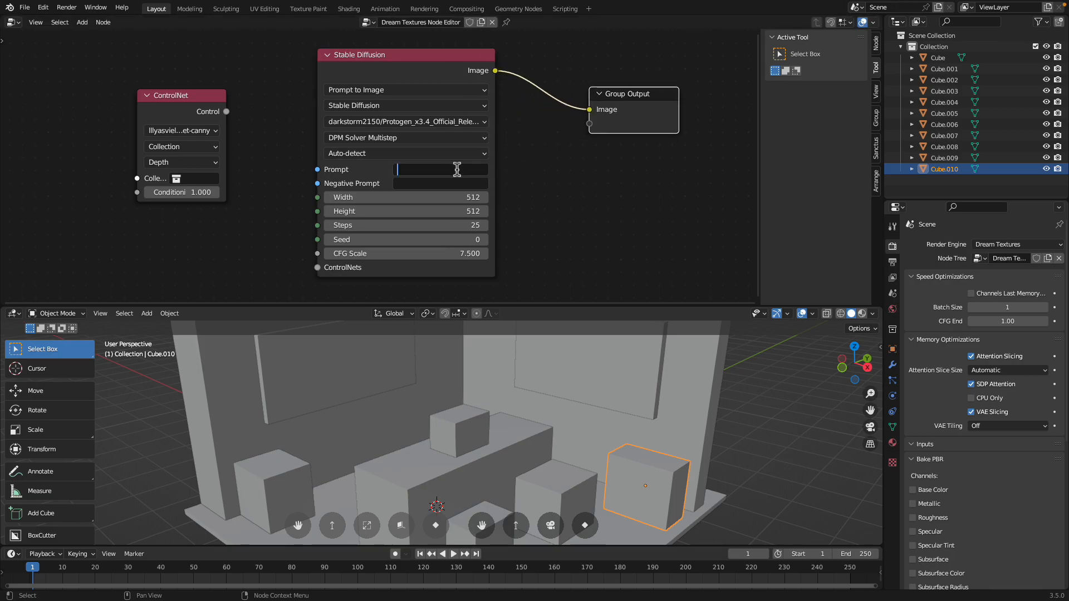
type("living room")
key("Return")
key("ctrl+s")
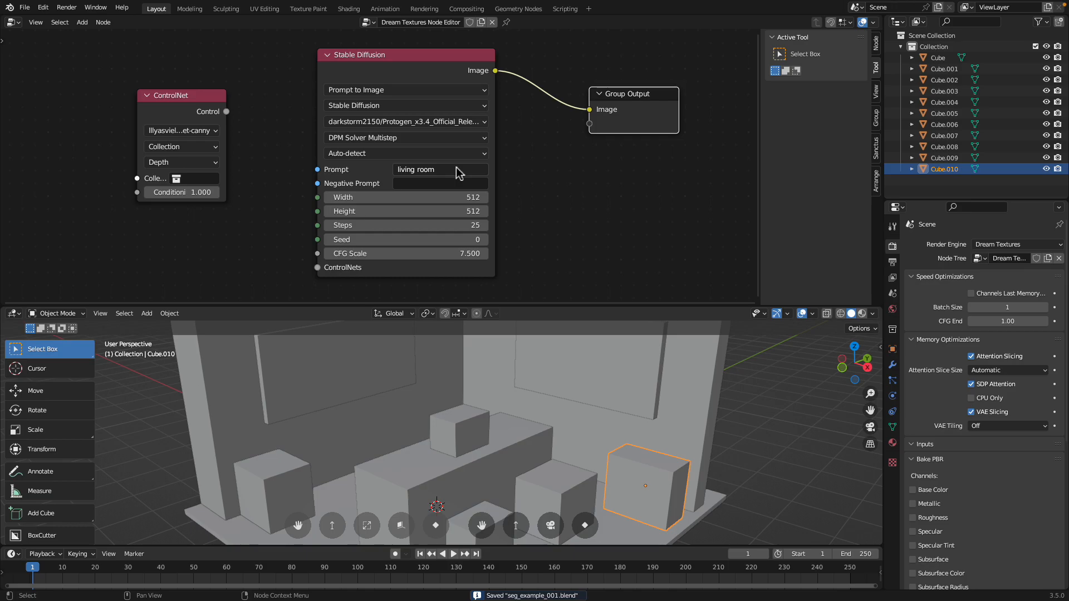
Widen the ControlNet node, set its model to lllyasviel/sd-controlnet-seg and save the file
left_click(139, 119)
left_click_drag(130, 116, 55, 116)
left_click(128, 130)
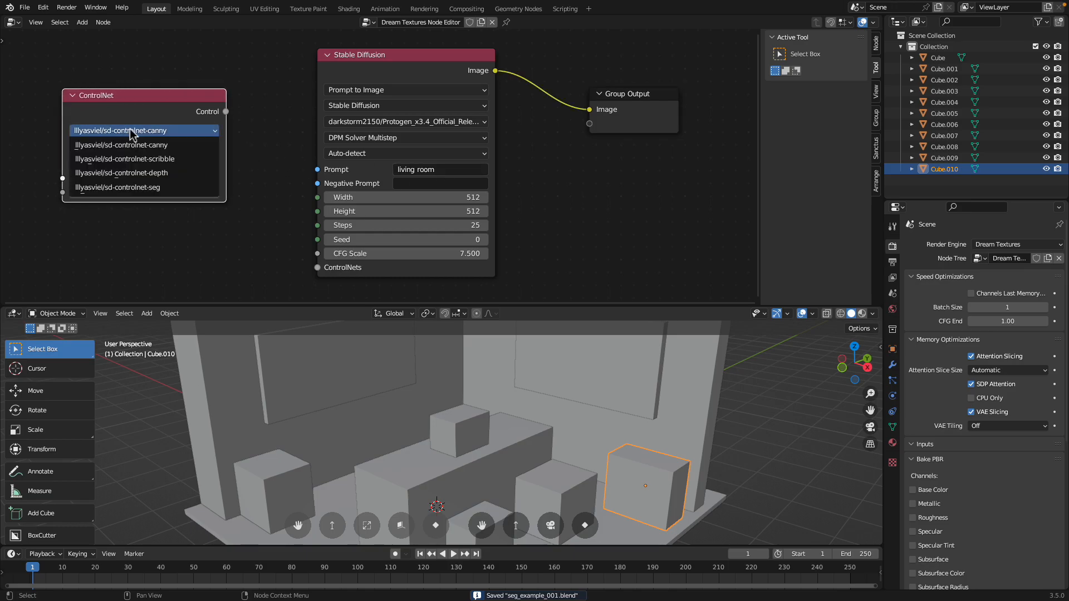
left_click(150, 187)
key("Home")
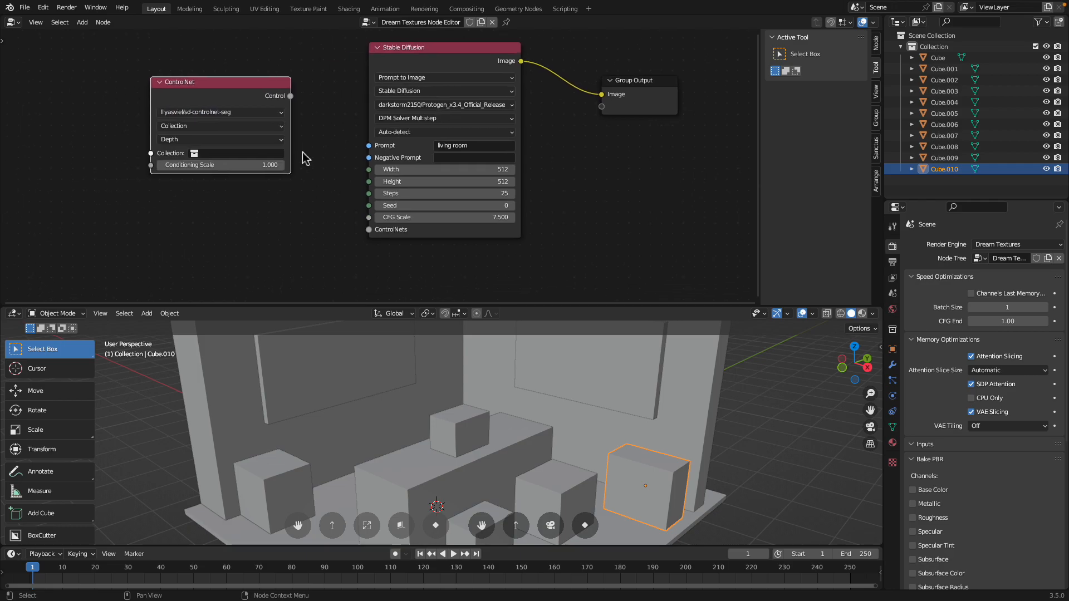
key("ctrl+s")
Search for "seg" among the nodes and place an ADE20K Segmentation node below the ControlNet node
key("shift+a")
left_click(98, 100)
type("seg")
left_click(132, 122)
left_click(261, 240)
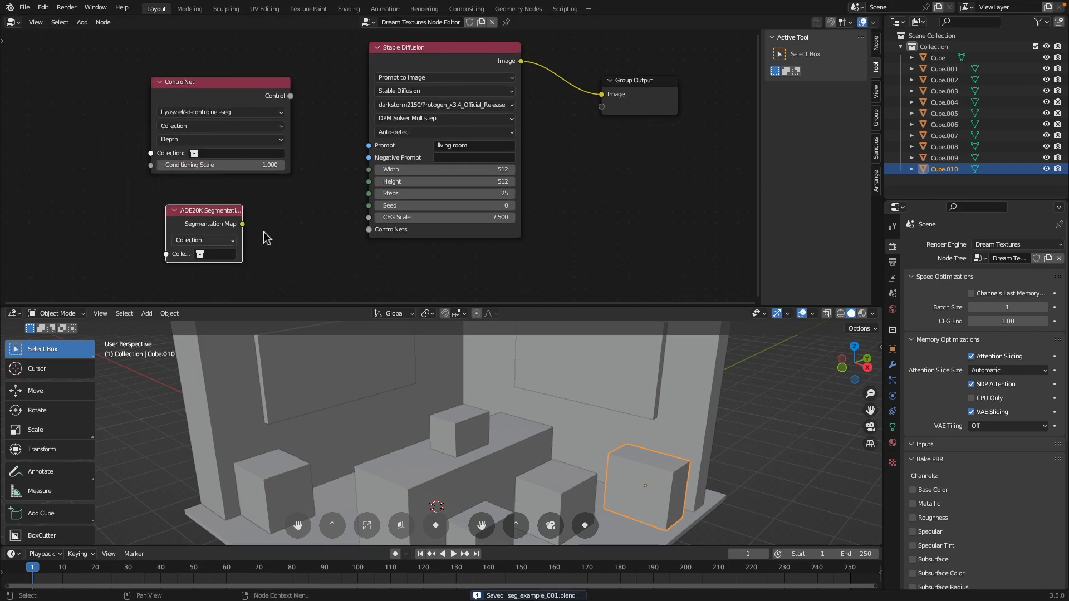
Assign the scene's collection to the ADE20K Segmentation node and link its Segmentation Map to the Group Output's Image input
left_click(229, 254)
left_click(227, 240)
scroll(267, 237, "up", 1)
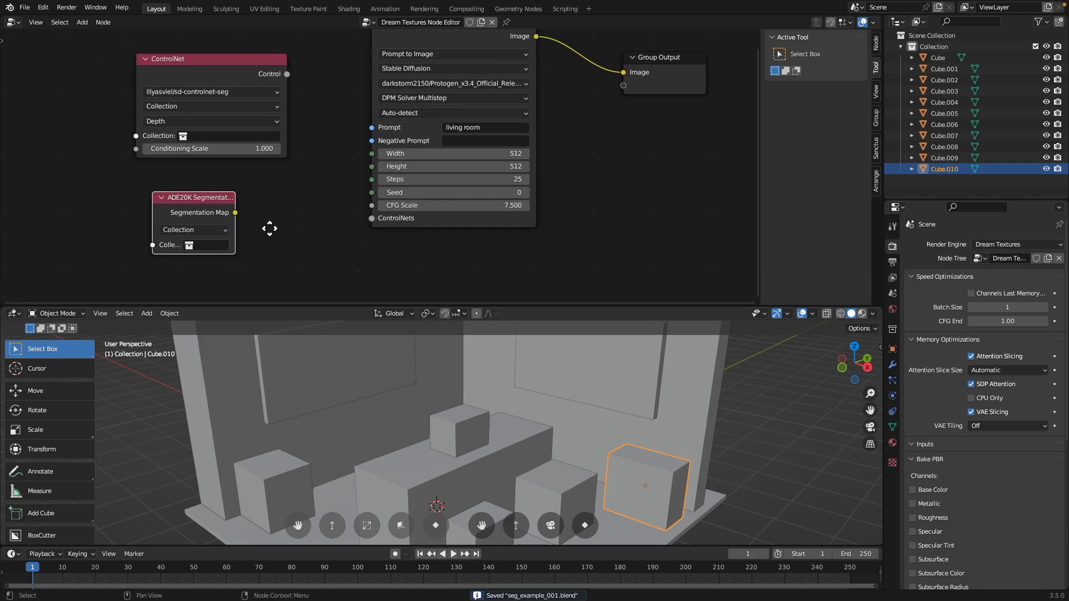
left_click(220, 243)
left_click(219, 262)
left_click_drag(234, 211, 622, 74)
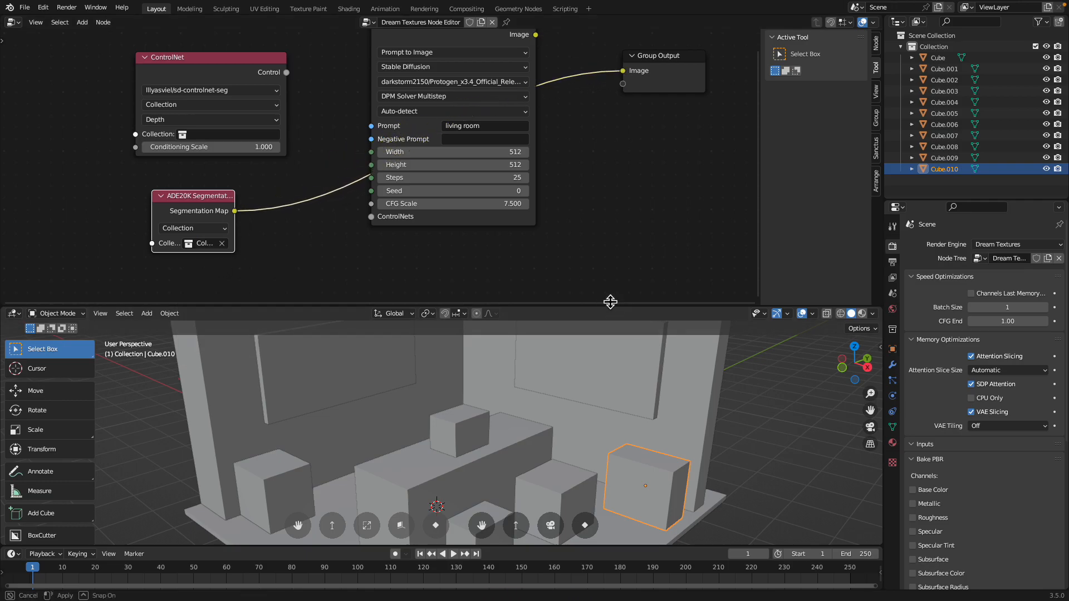
Enlarge the 3D viewport area and frame the whole room from a front corner perspective
left_click_drag(612, 305, 612, 184)
scroll(690, 323, "down", 4)
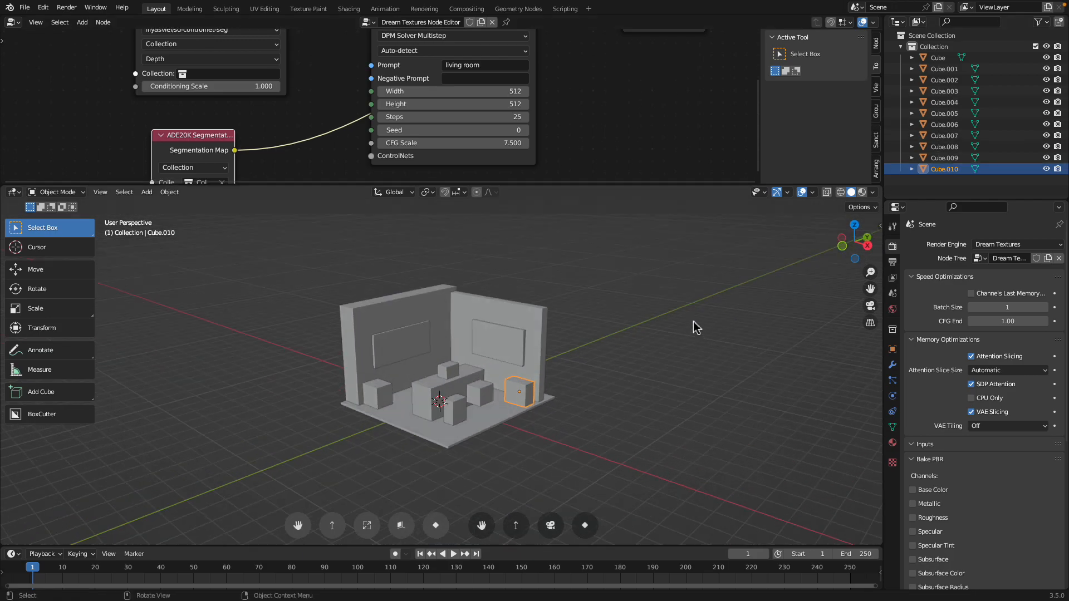
scroll(666, 313, "up", 3)
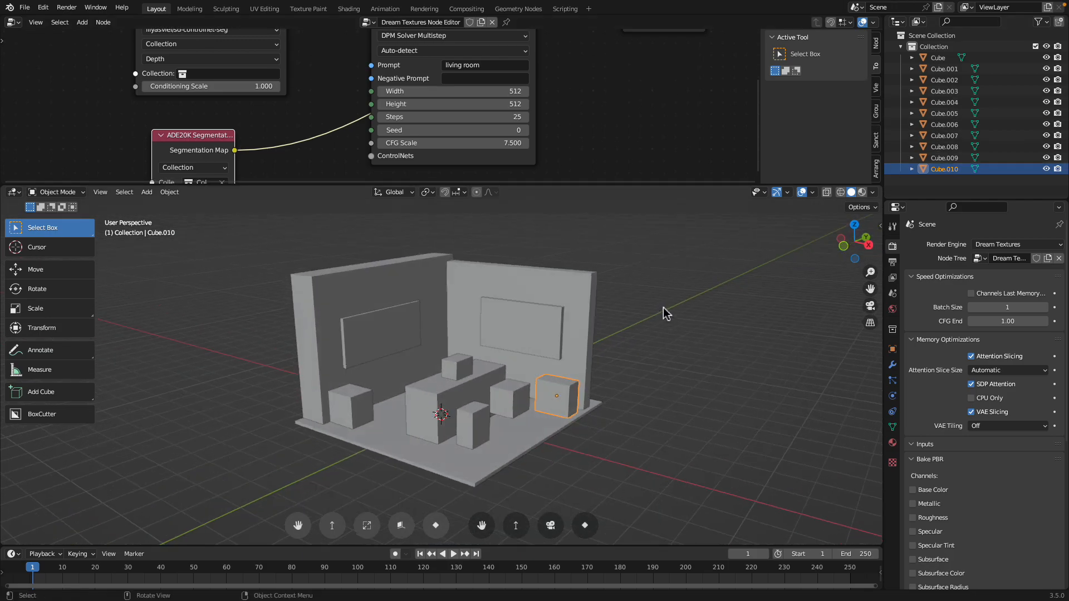
left_click(551, 526)
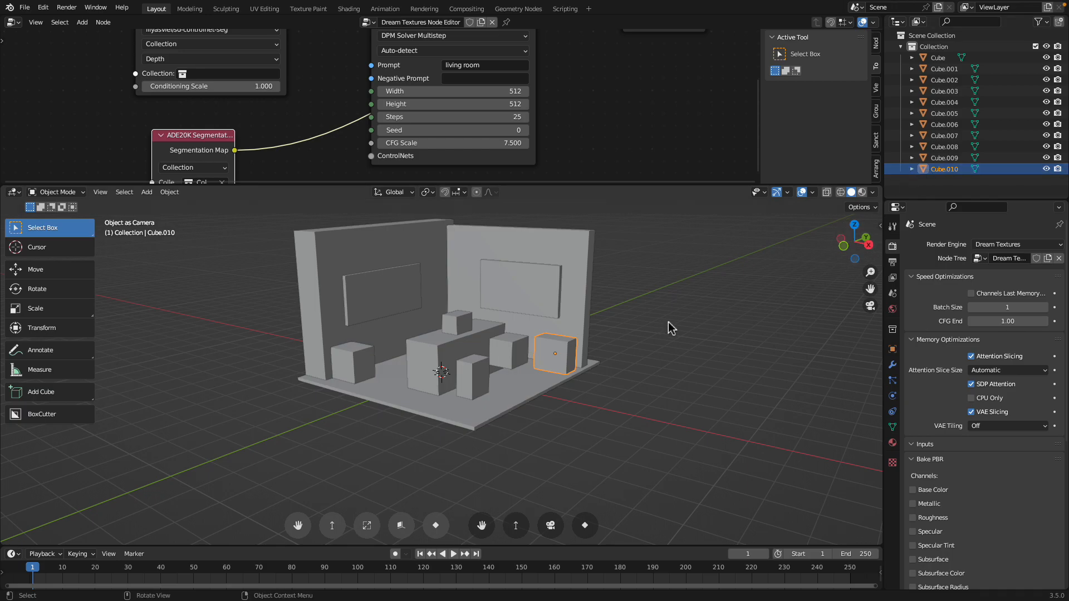
mouse_move(608, 381)
middle_mouse_down("shift")
mouse_move(595, 420)
mouse_move(605, 378)
middle_mouse_up("shift")
middle_click_drag(661, 297, 644, 299)
Add a camera to the scene, align it to the current view and center its frame in the viewport
key("shift+a")
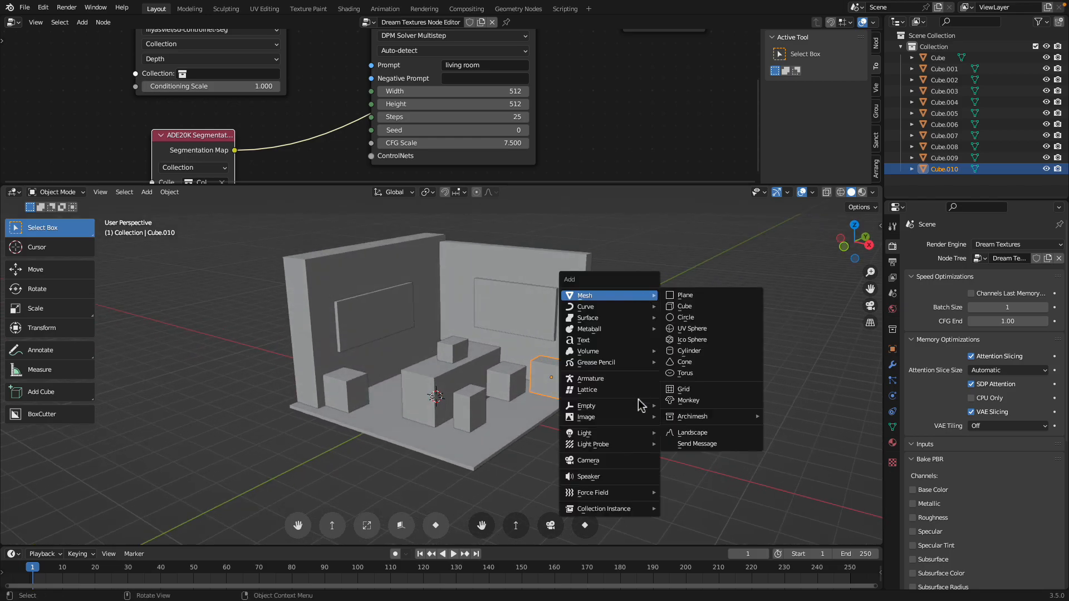
left_click(628, 465)
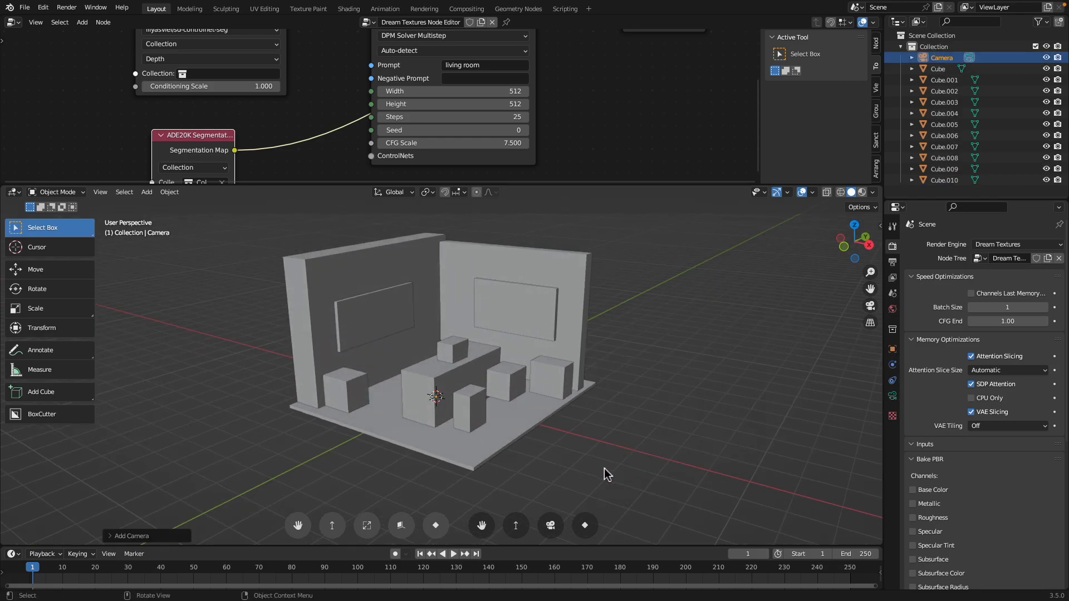
left_click(106, 195)
mouse_move(157, 354)
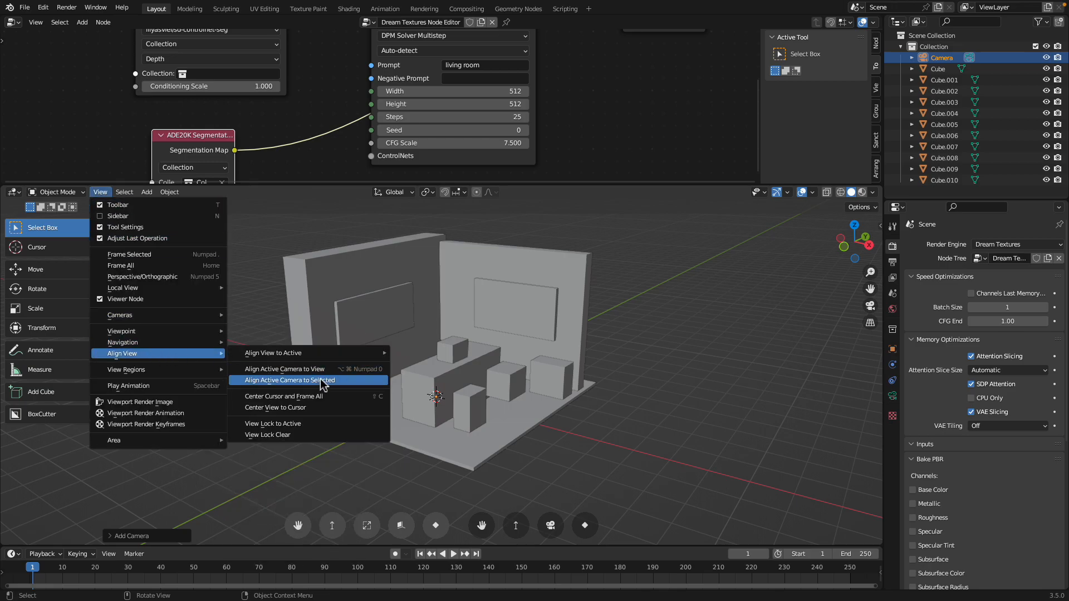
left_click(284, 369)
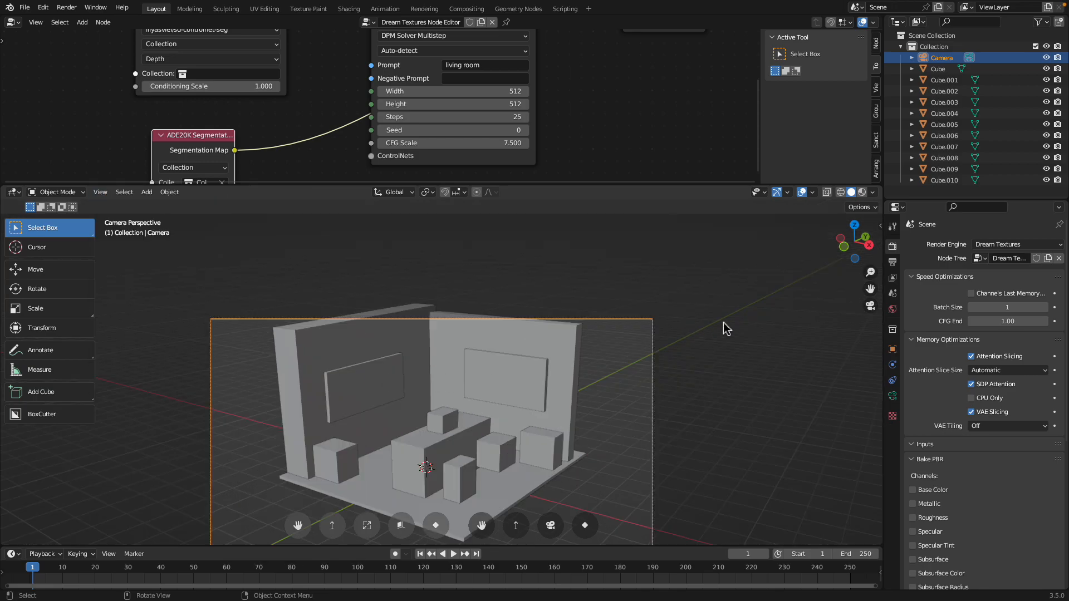
middle_click_drag(690, 324, 684, 223, "shift")
middle_click_drag(681, 284, 687, 311, "shift")
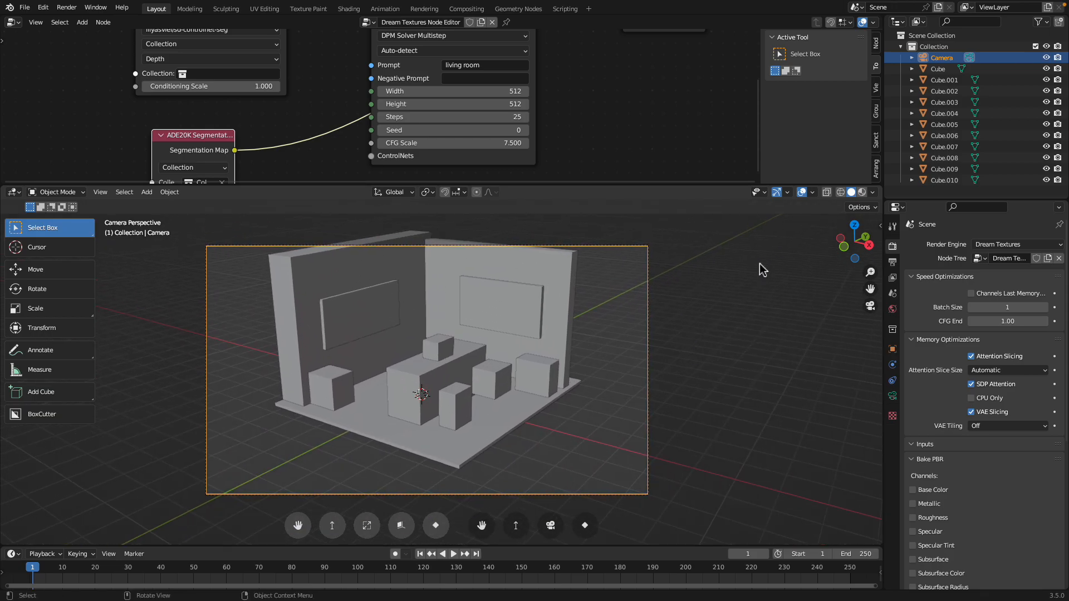
Lock the camera to the view, orbit it to a lower angle on the room's front corner and save the file
left_click(886, 226)
left_click(878, 260)
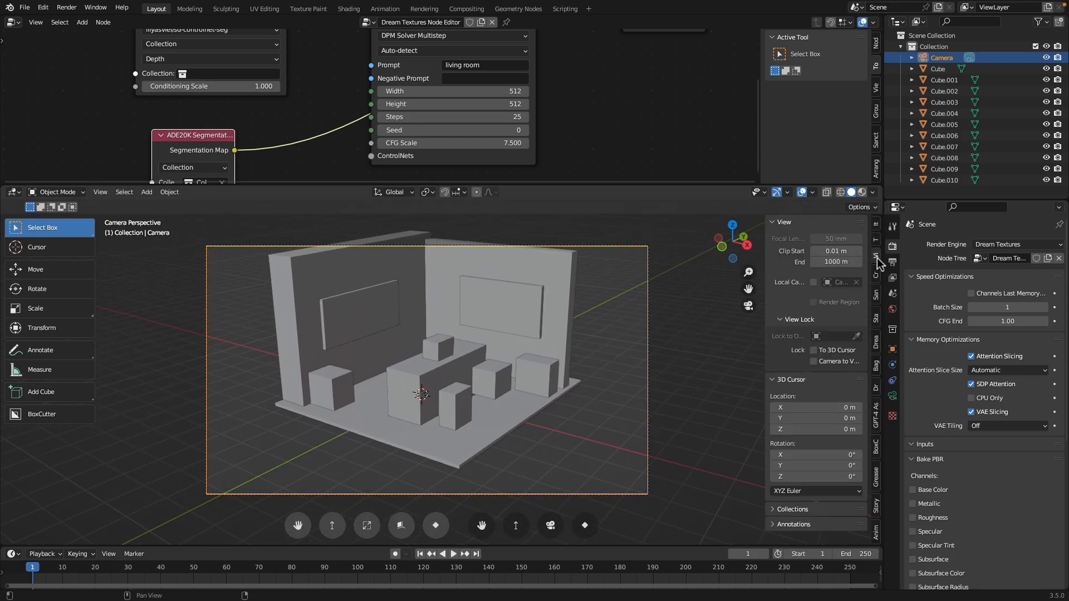
left_click(828, 363)
middle_click_drag(613, 370, 561, 367)
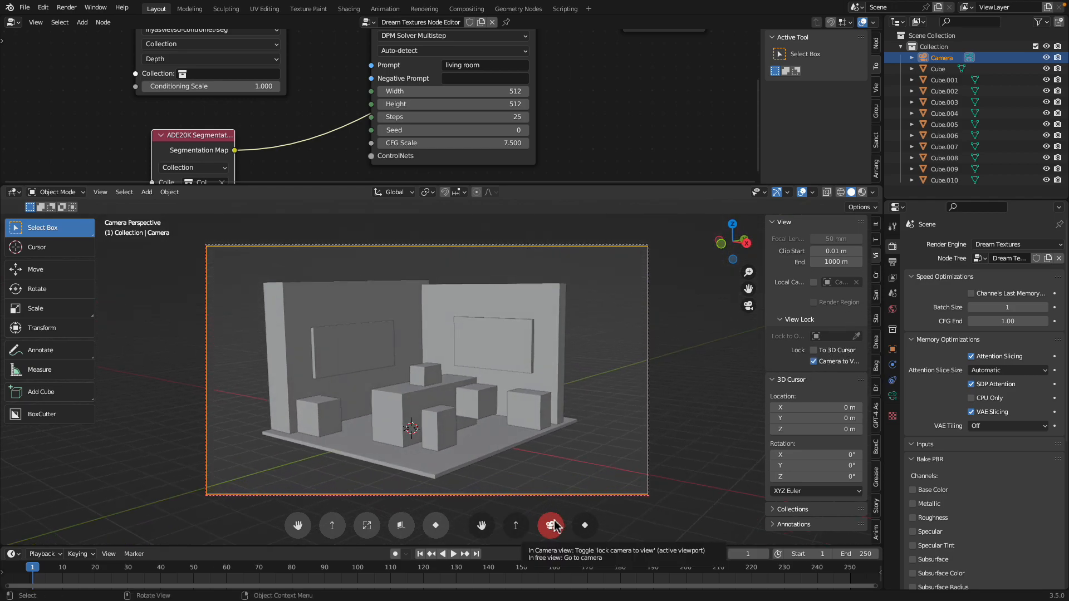
left_click(552, 525)
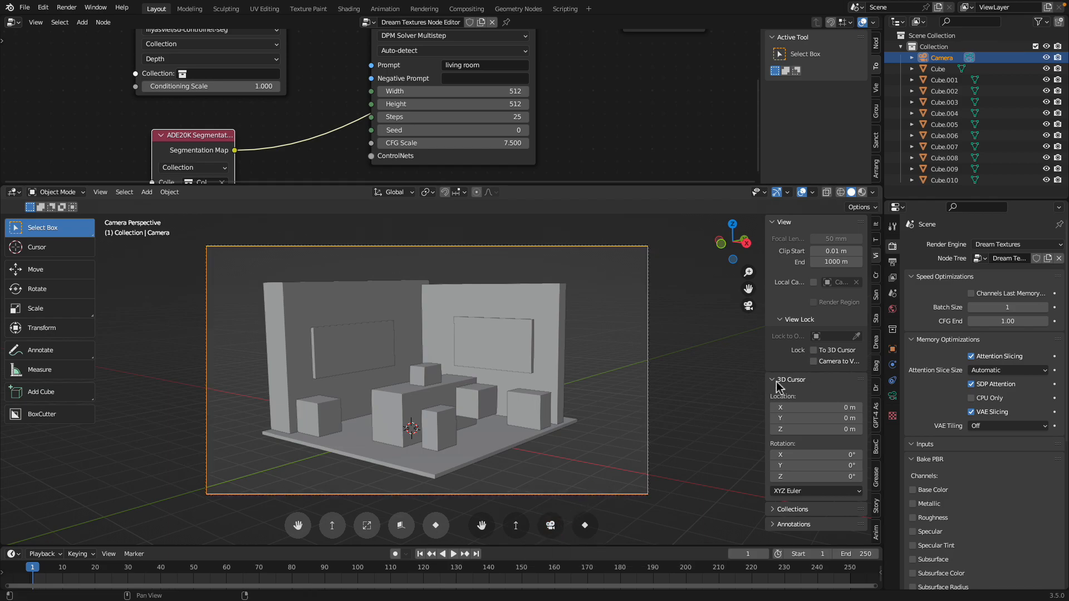
left_click(814, 362)
middle_click_drag(588, 359, 549, 363)
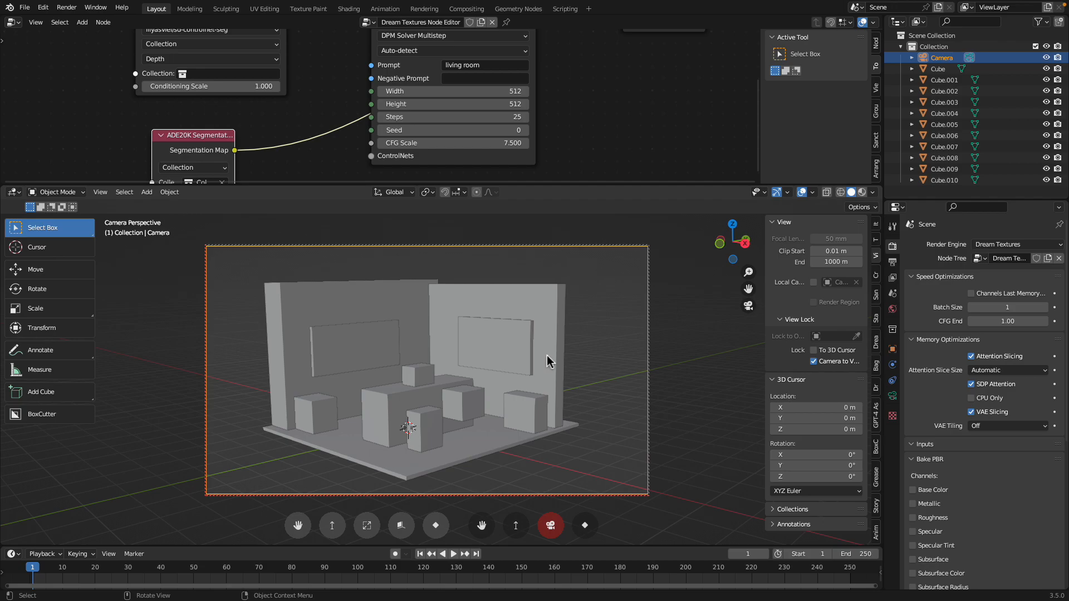
key("ctrl+s")
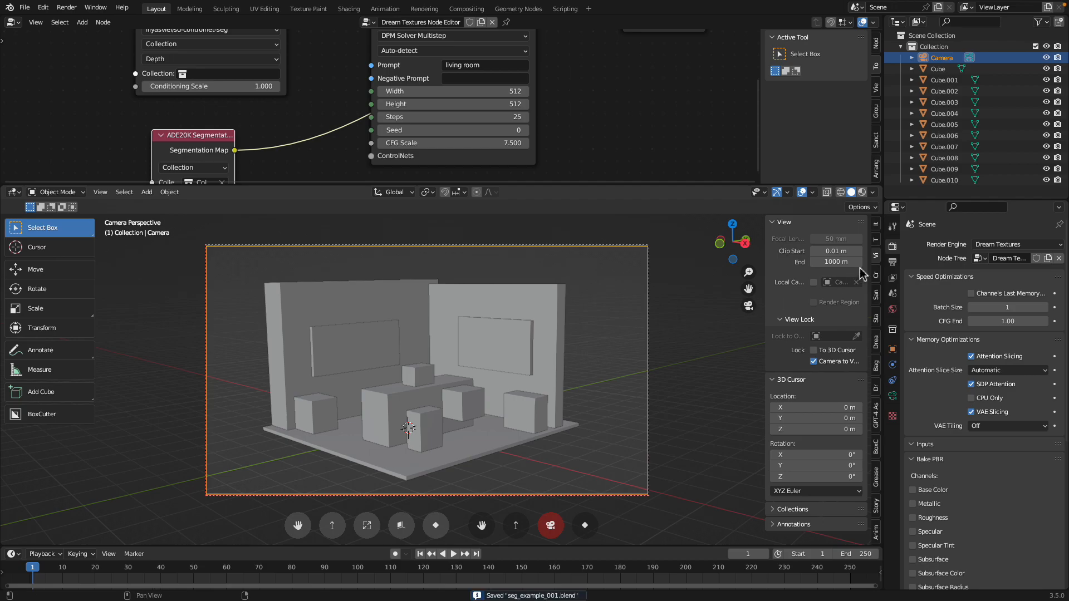
Set the render resolution to 512 × 512 px, bring the camera closer to the room and save the file
left_click(893, 261)
left_click_drag(989, 260, 990, 271)
type("512")
key("Return")
scroll(590, 323, "up", 3)
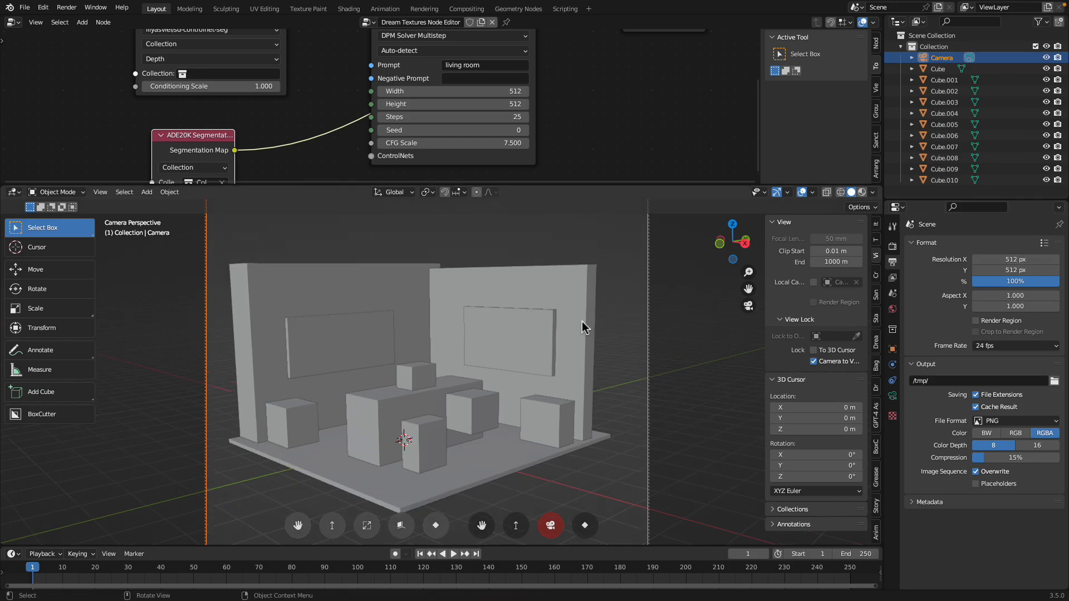
key("ctrl+s")
Add a Render Properties node and link its Resolution X and Y to the Stable Diffusion node's Width and Height
left_click_drag(692, 189, 691, 277)
middle_click_drag(111, 77, 154, 143)
key("shift+a")
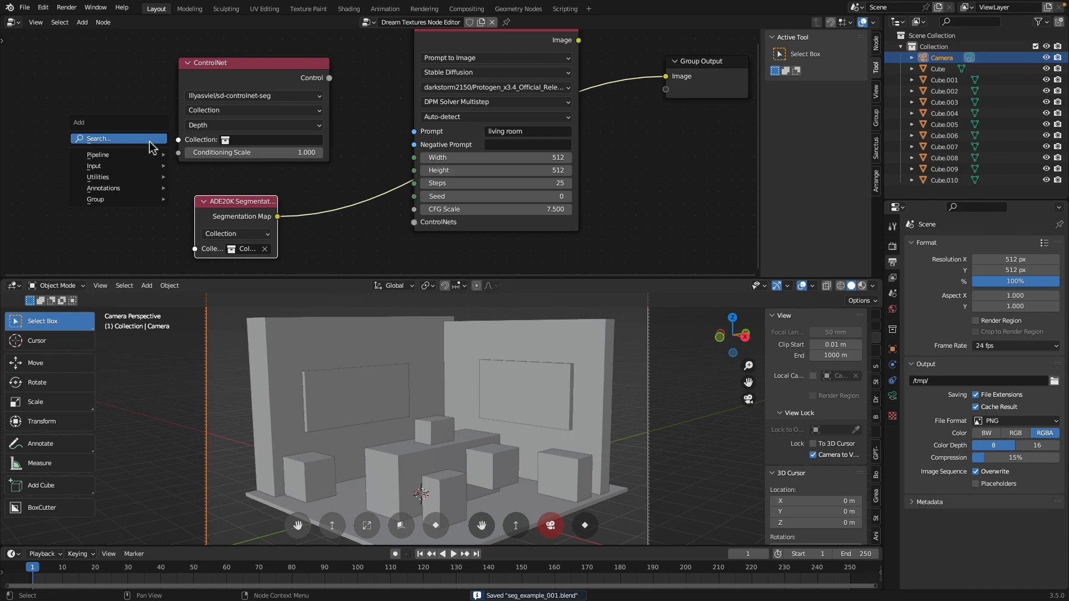
mouse_move(150, 166)
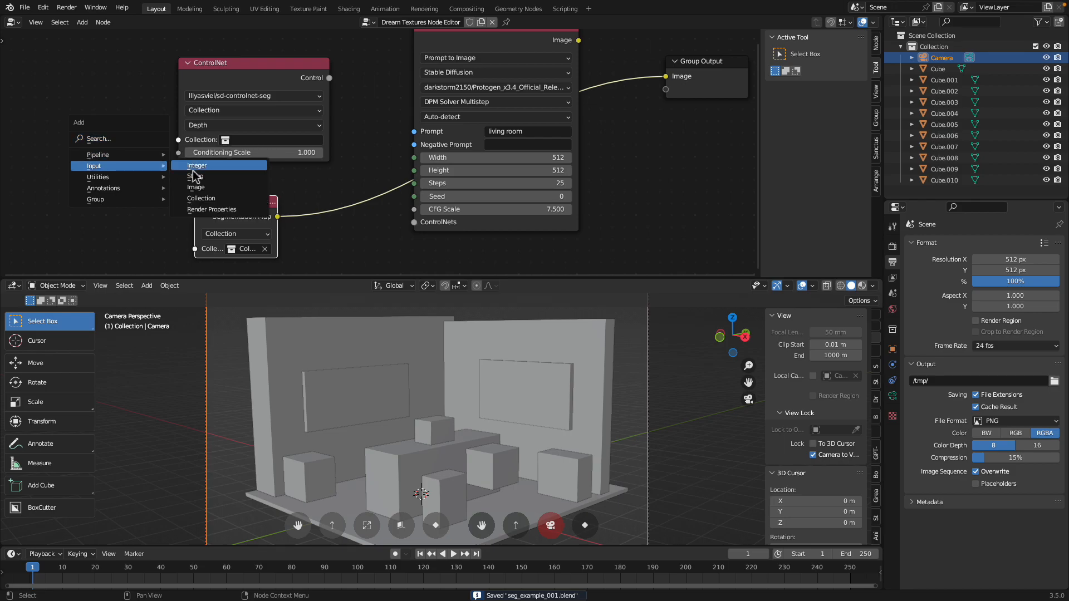
left_click(214, 209)
left_click(132, 155)
left_click_drag(132, 153, 414, 172)
left_click_drag(247, 69, 137, 42)
left_click_drag(91, 153, 328, 139)
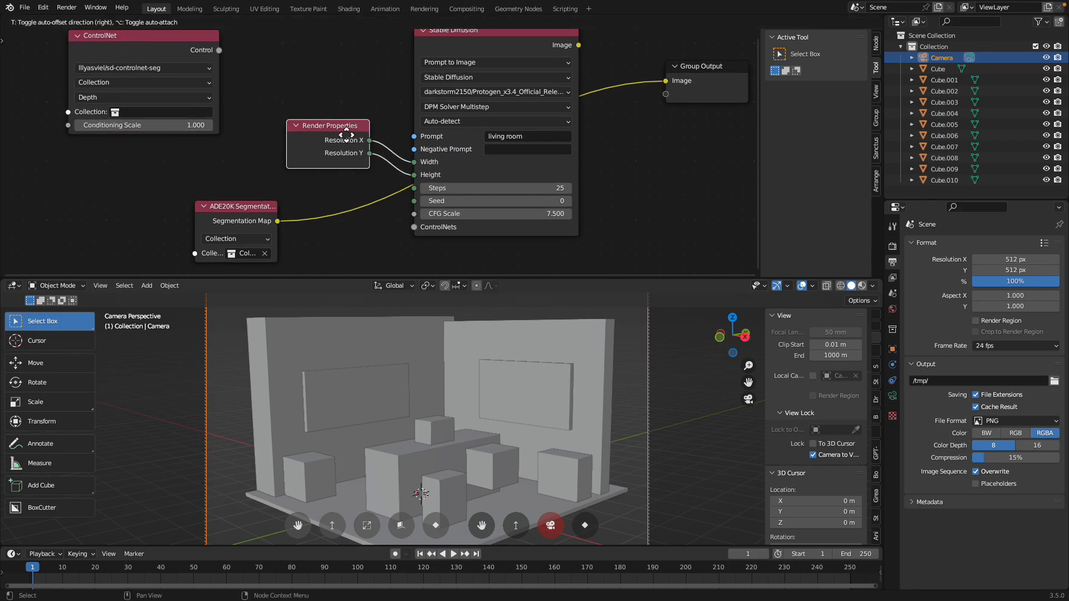
Move the ADE20K Segmentation node between the Stable Diffusion and Group Output nodes, space them out and save the file
left_click_drag(236, 207, 681, 124)
scroll(283, 171, "up", 1)
scroll(284, 171, "down", 1)
key("ctrl+s")
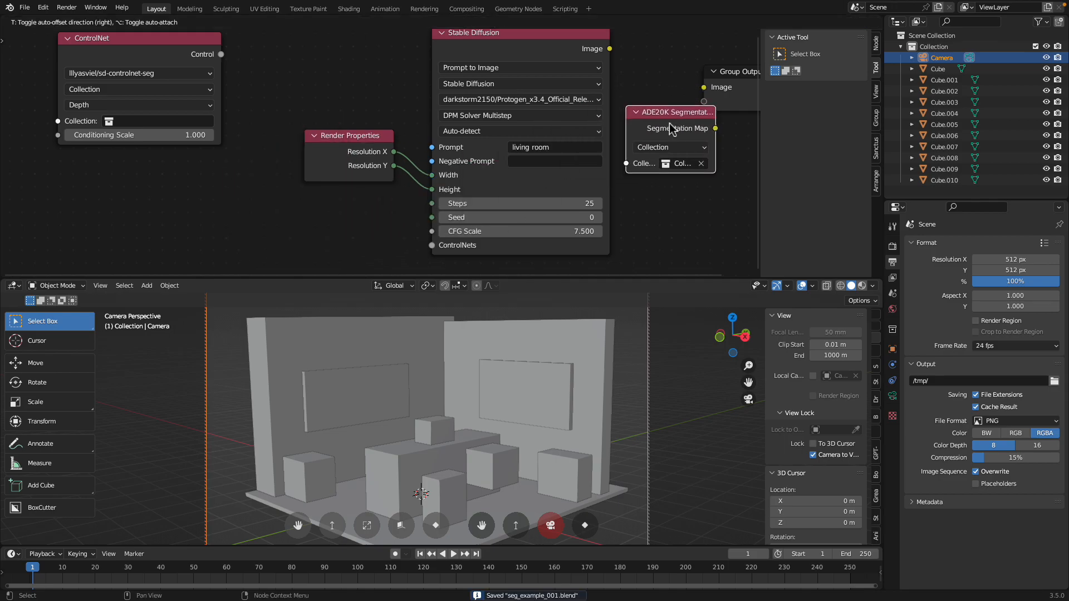
middle_click_drag(681, 124, 583, 122)
left_click_drag(638, 76, 667, 90)
scroll(564, 87, "down", 1)
middle_click_drag(565, 87, 543, 111)
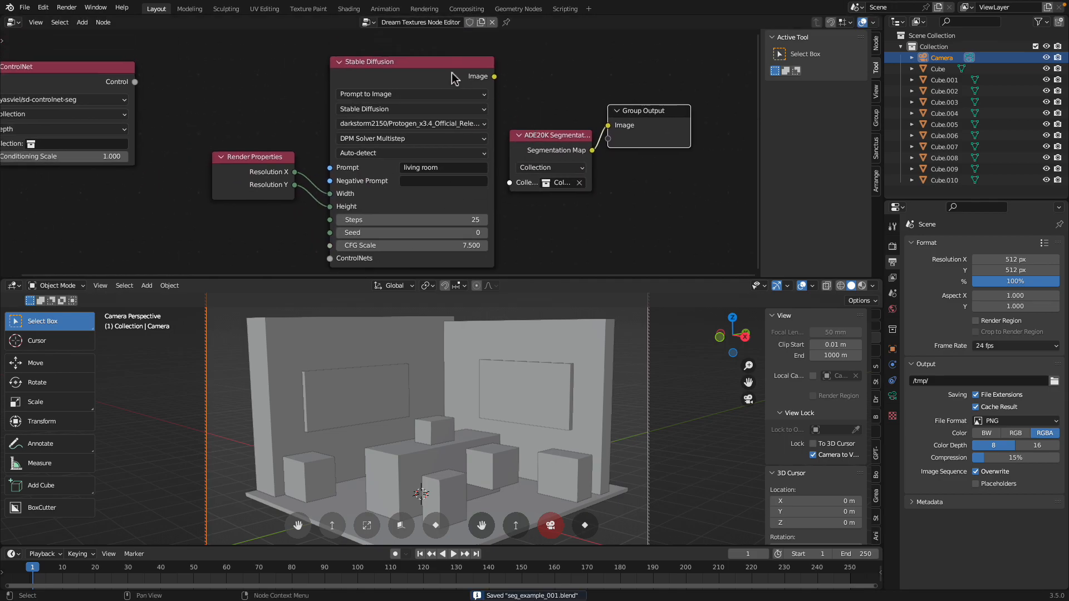
left_click_drag(452, 73, 450, 64)
Link the ControlNet node's Control output to the Stable Diffusion node's ControlNets input and lower the ControlNet node
middle_click_drag(270, 72, 320, 78)
left_click_drag(184, 87, 378, 255)
left_click_drag(96, 88, 97, 143)
middle_click_drag(101, 119, 102, 96)
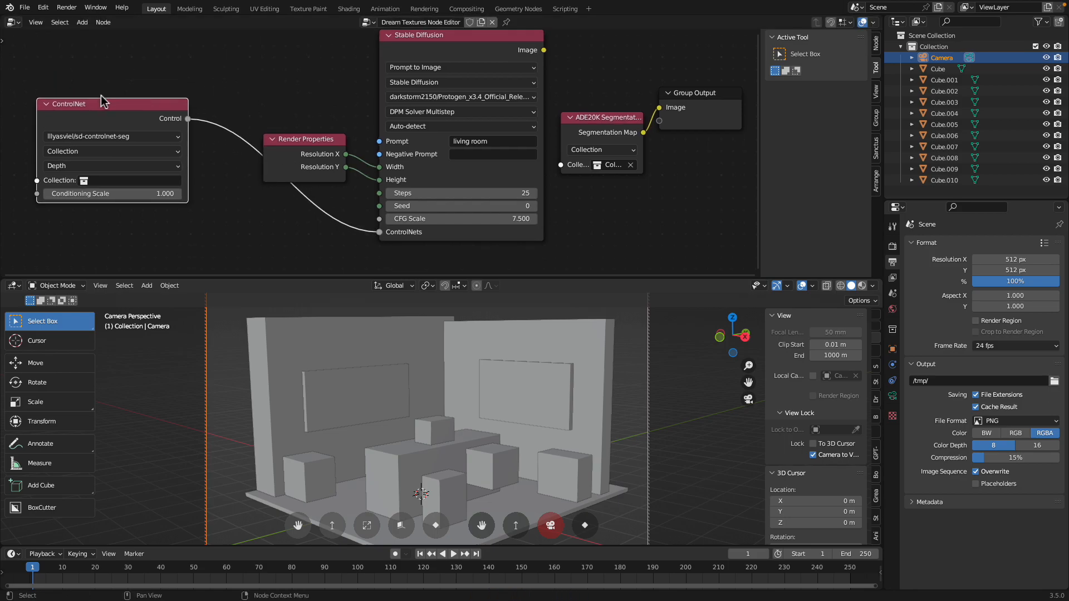
Set the ControlNet node's processing type to ADE20K Segmentation, assign it the scene's Collection and save the file
left_click(113, 167)
left_click(105, 220)
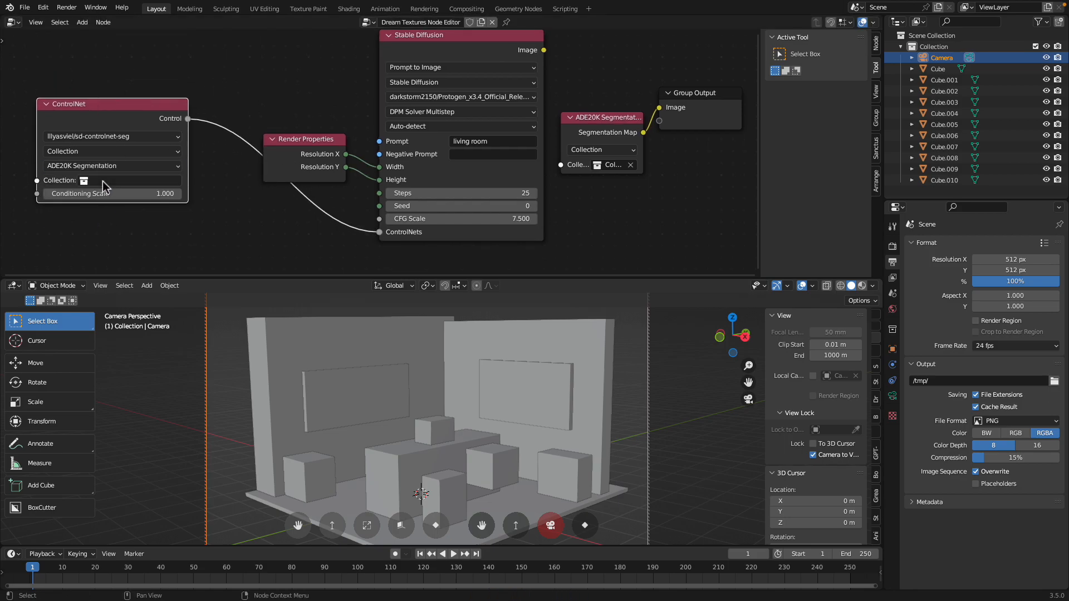
scroll(82, 171, "up", 1)
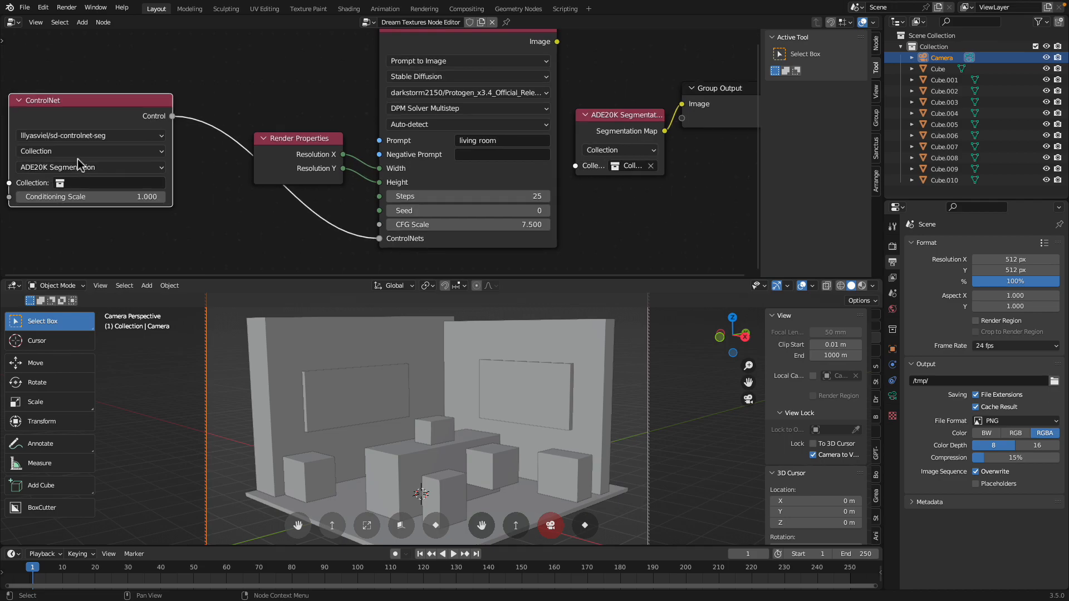
left_click(83, 183)
left_click(85, 199)
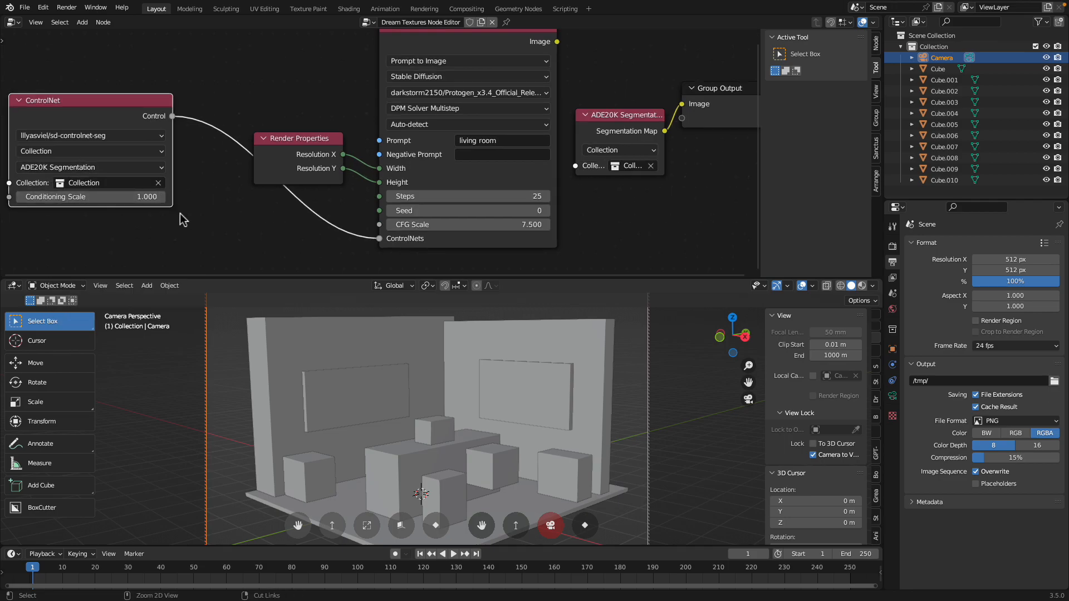
key("ctrl+s")
Arrange the Render Properties node above the ControlNet node, shift Group Output aside and enlarge the 3D viewport area
left_click_drag(143, 126, 220, 182)
left_click_drag(299, 137, 289, 98)
middle_click_drag(200, 161, 181, 146)
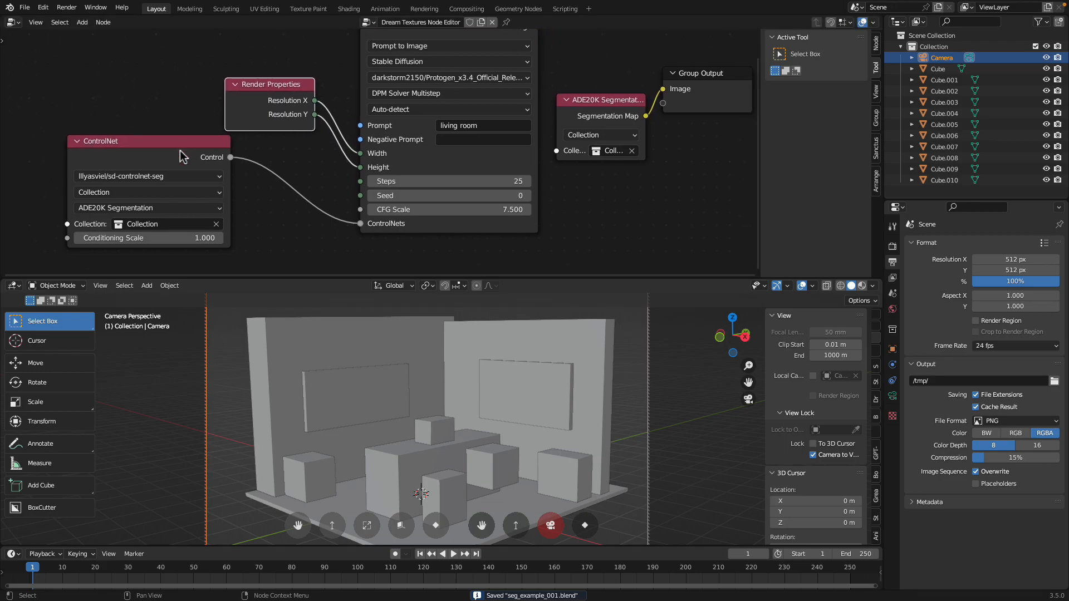
left_click_drag(181, 146, 252, 156)
scroll(290, 133, "down", 1)
middle_click_drag(289, 132, 234, 139)
left_click_drag(612, 101, 647, 110)
left_click_drag(567, 277, 568, 207)
Show the object properties of the right-hand wall in an enlarged editor and move the ADE20K Segmentation section directly below Transform
left_click(563, 300)
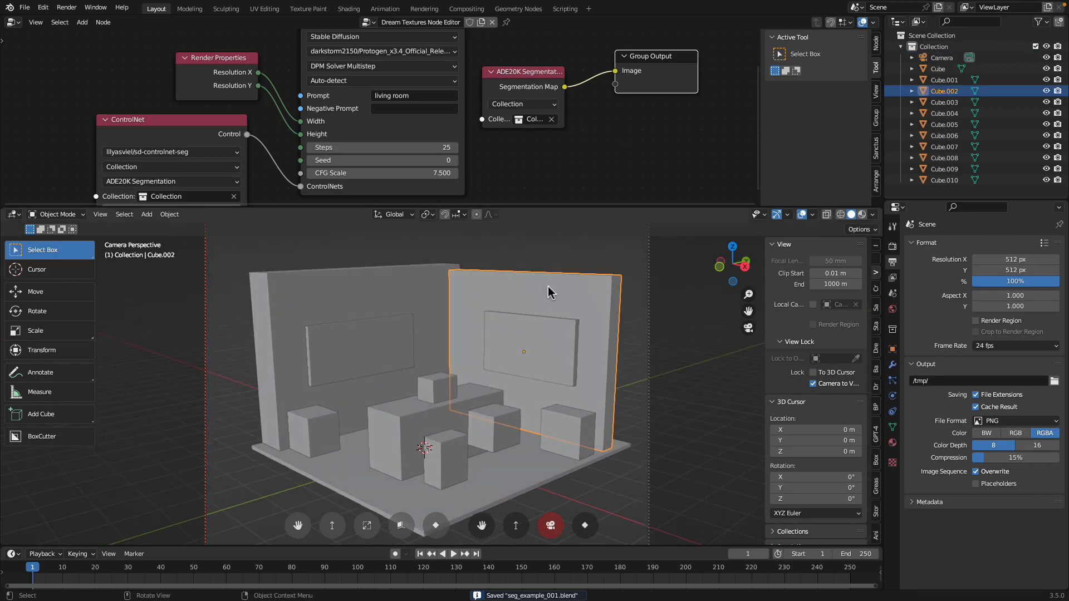
left_click(893, 248)
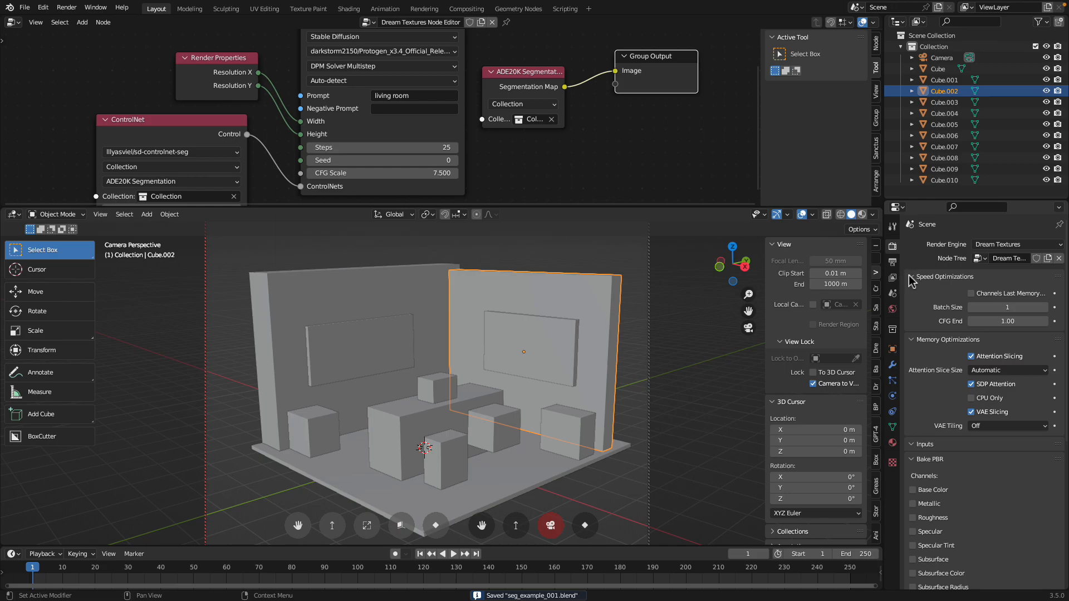
left_click(892, 350)
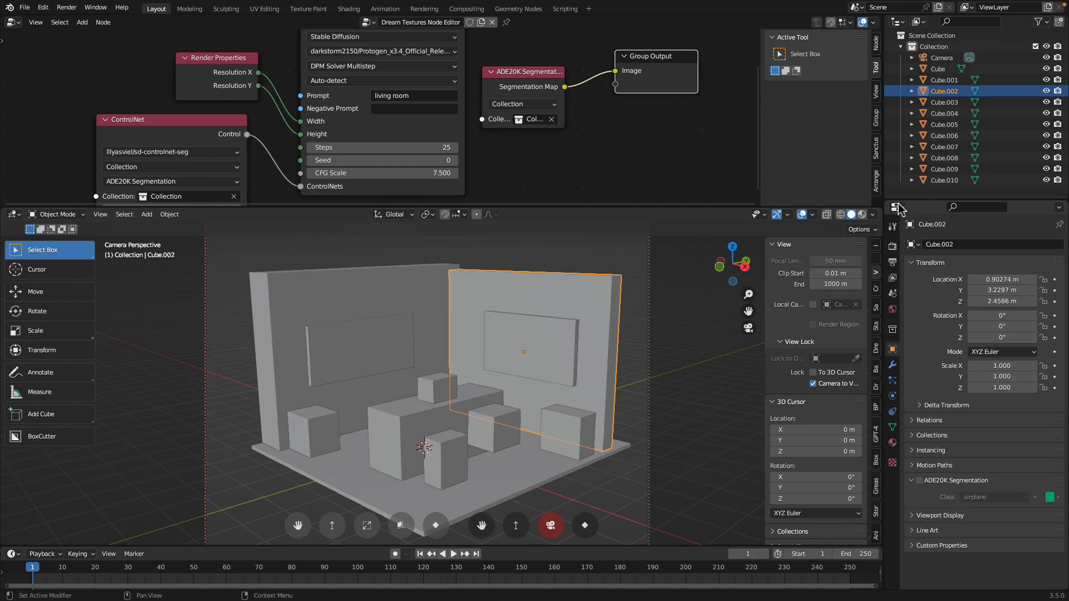
left_click_drag(883, 182, 838, 182)
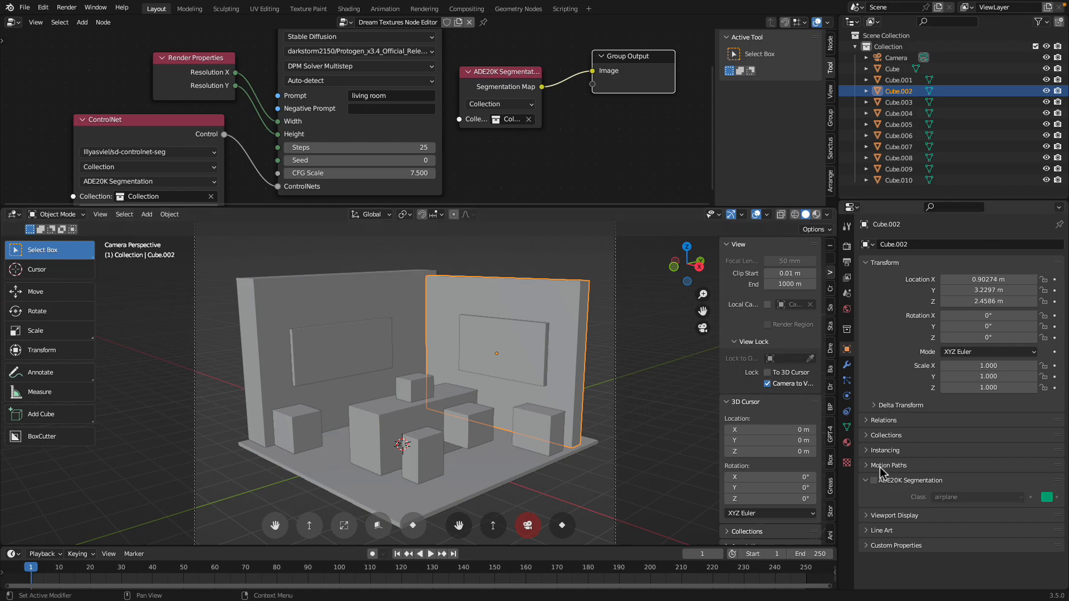
left_click_drag(1057, 482, 1038, 404)
left_click_drag(941, 202, 943, 177)
Enable ADE20K Segmentation on both room walls and assign each the class wall
left_click(874, 396)
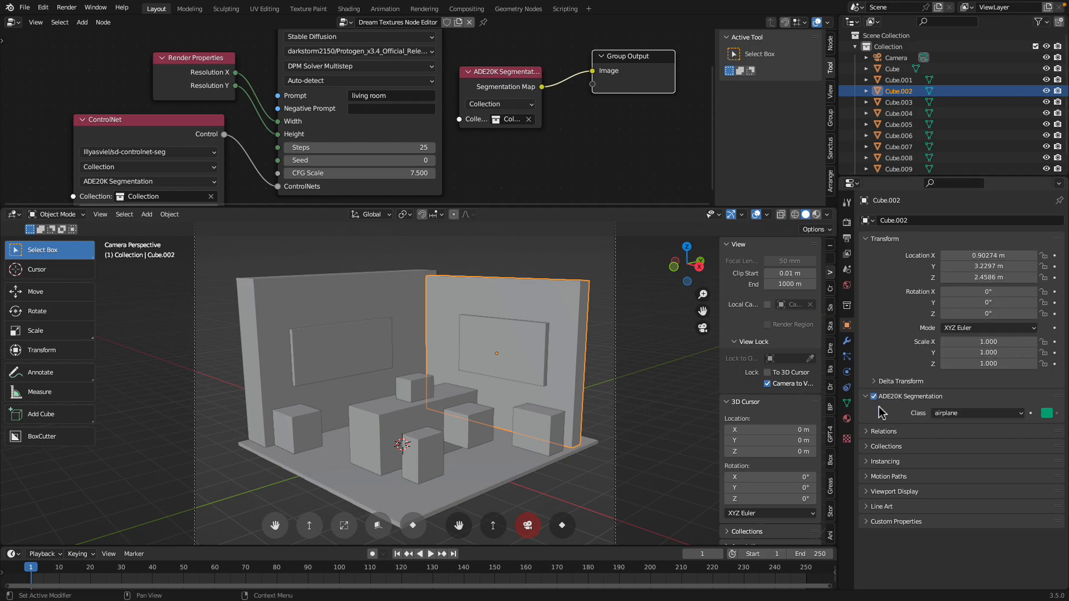
left_click(956, 419)
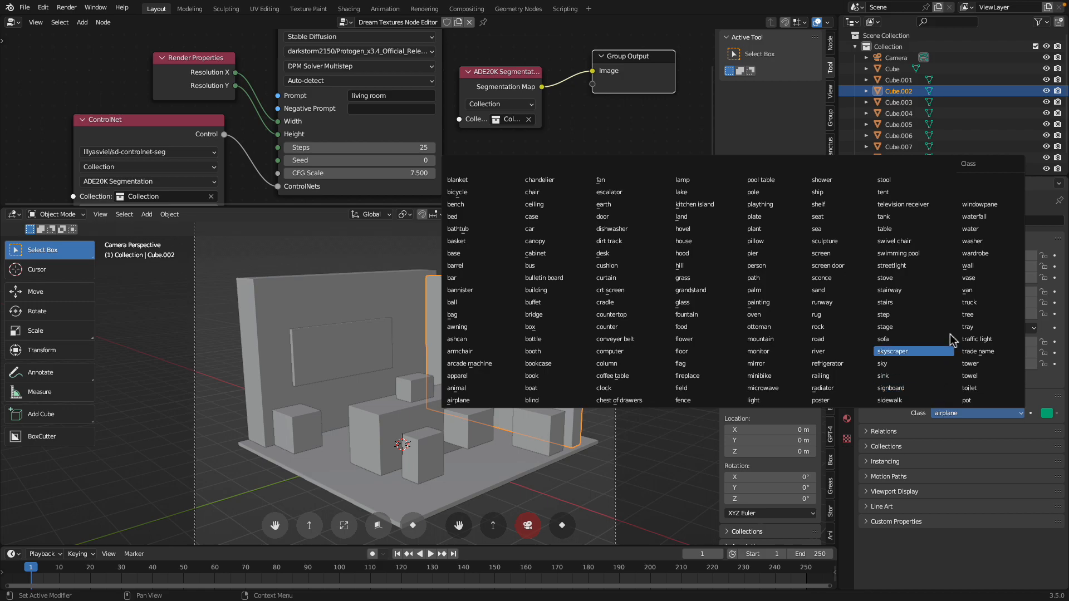
left_click(976, 267)
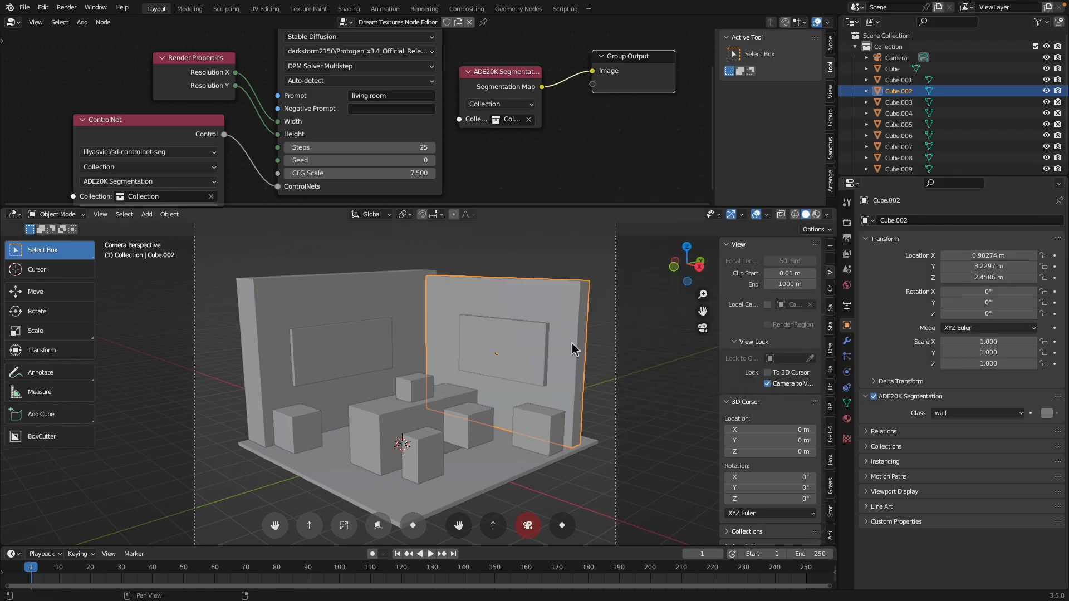
left_click(387, 300)
left_click(873, 396)
left_click(947, 413)
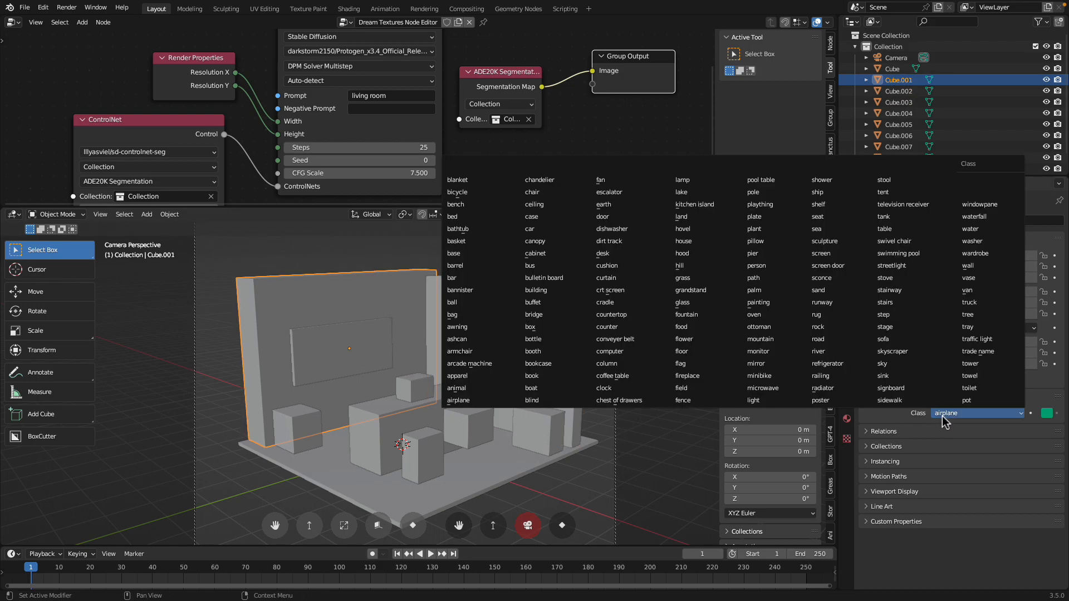
left_click(972, 267)
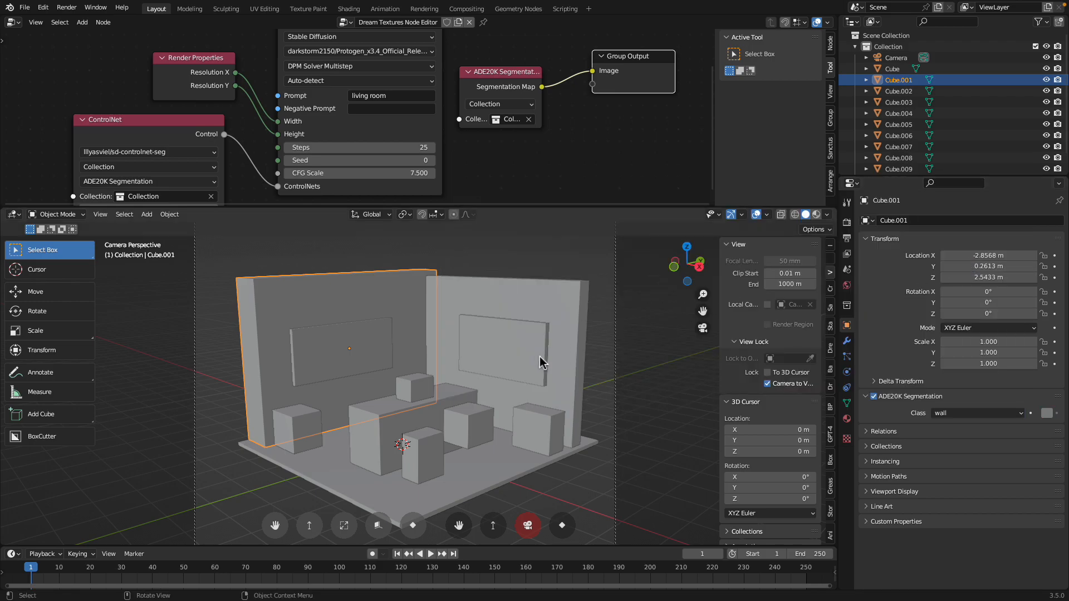
Enable ADE20K Segmentation with a class on the box by the right-hand wall, and assign cabinet to the box by the left-hand wall
left_click(540, 426)
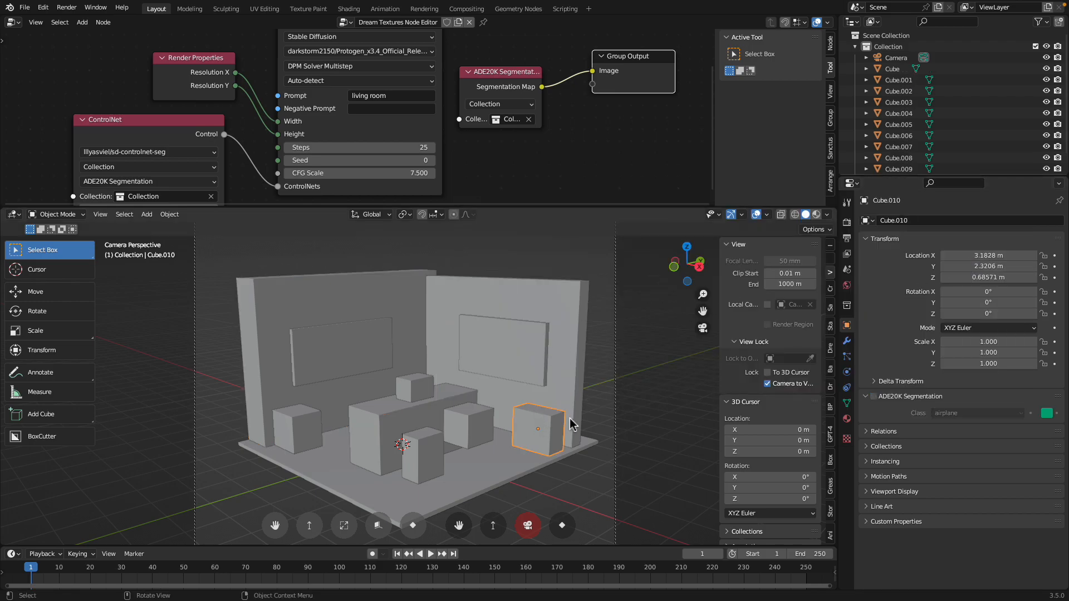
left_click(873, 397)
left_click(946, 413)
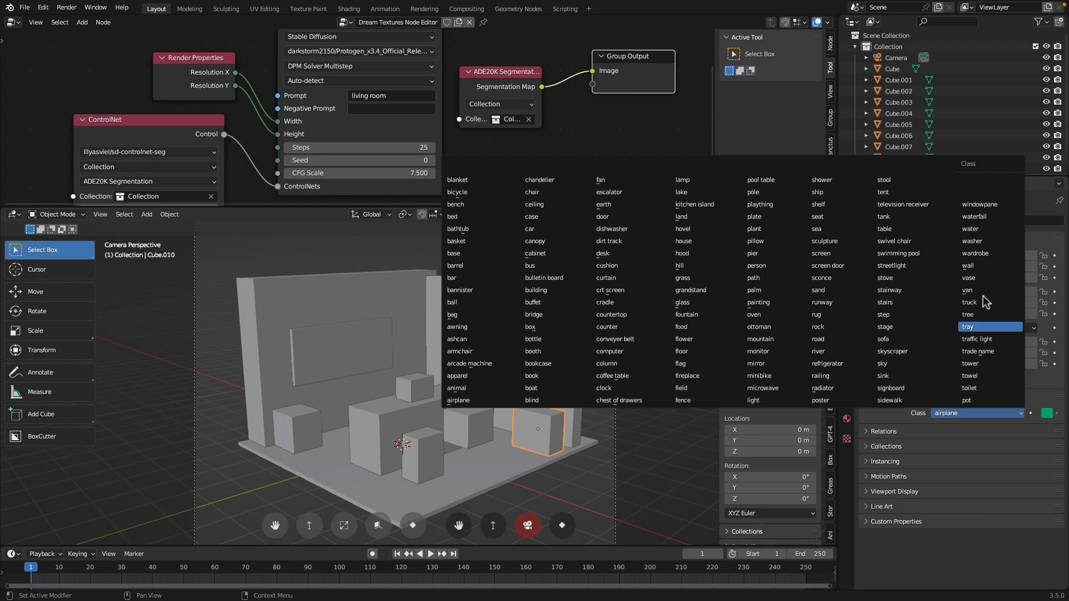
left_click(981, 242)
left_click(310, 423)
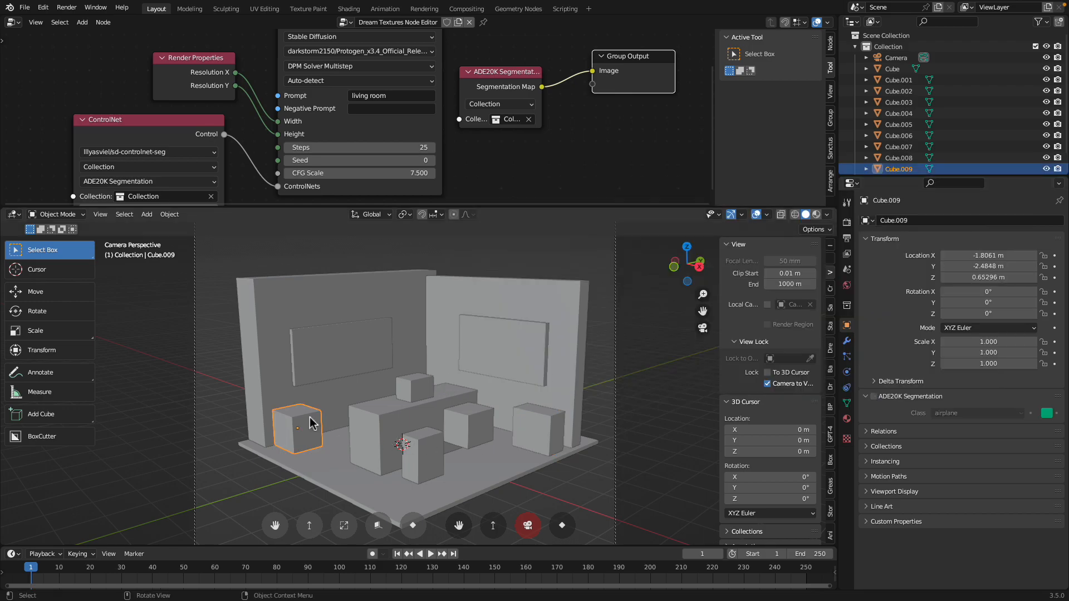
left_click(966, 413)
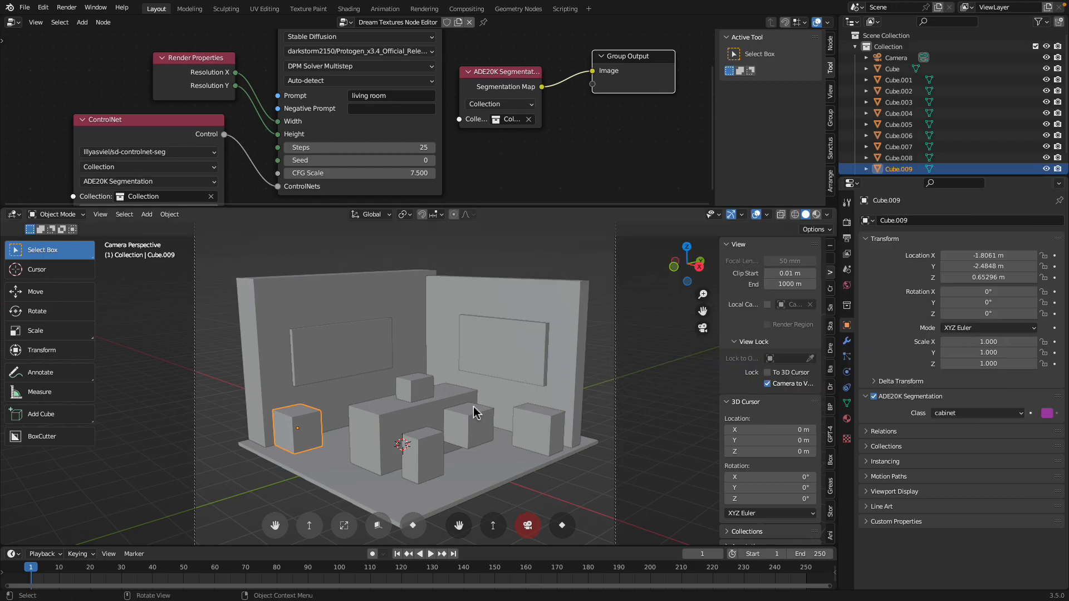
Enable ADE20K Segmentation on the large central block with the class table, and on the small box on top with the class microwave
left_click(420, 423)
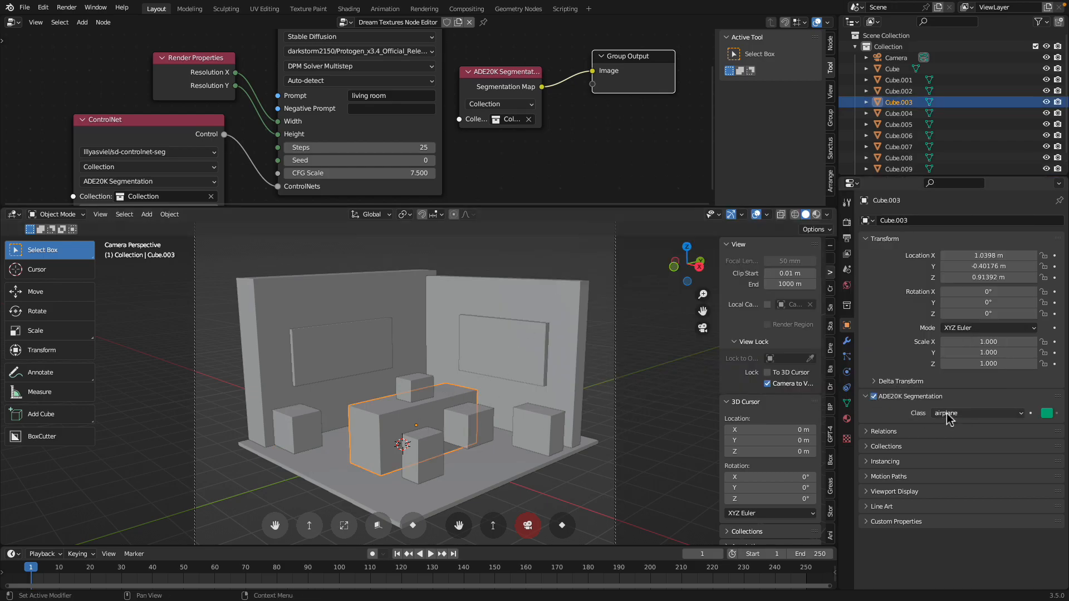
left_click(949, 414)
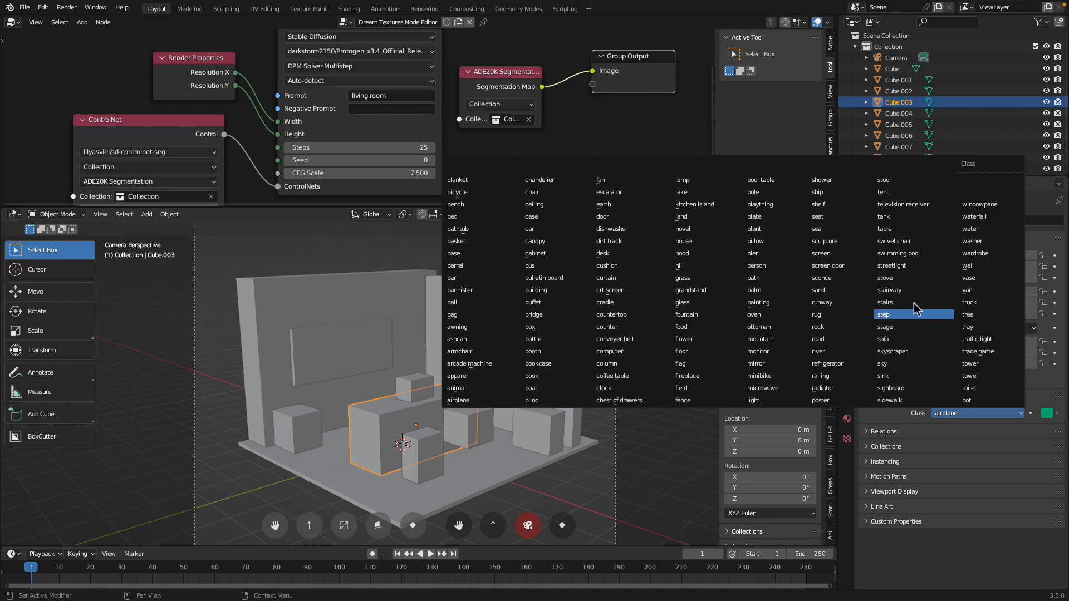
left_click(908, 229)
left_click(423, 390)
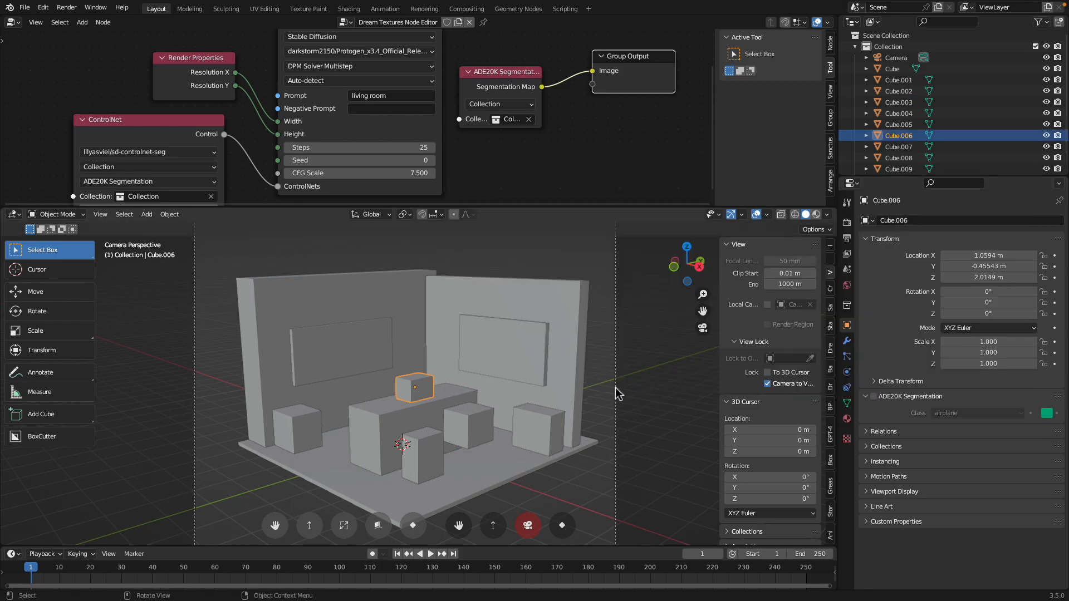
left_click(958, 417)
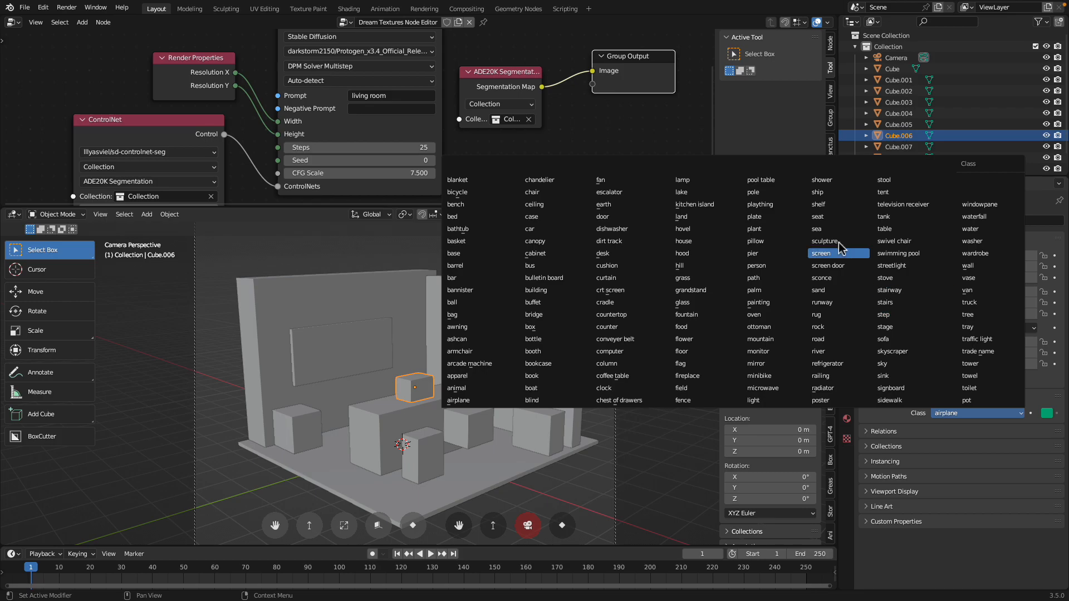
left_click(763, 388)
Delete the raised box at the right-hand end of the table, and try duplicating the front box along the Y axis
left_click(461, 427)
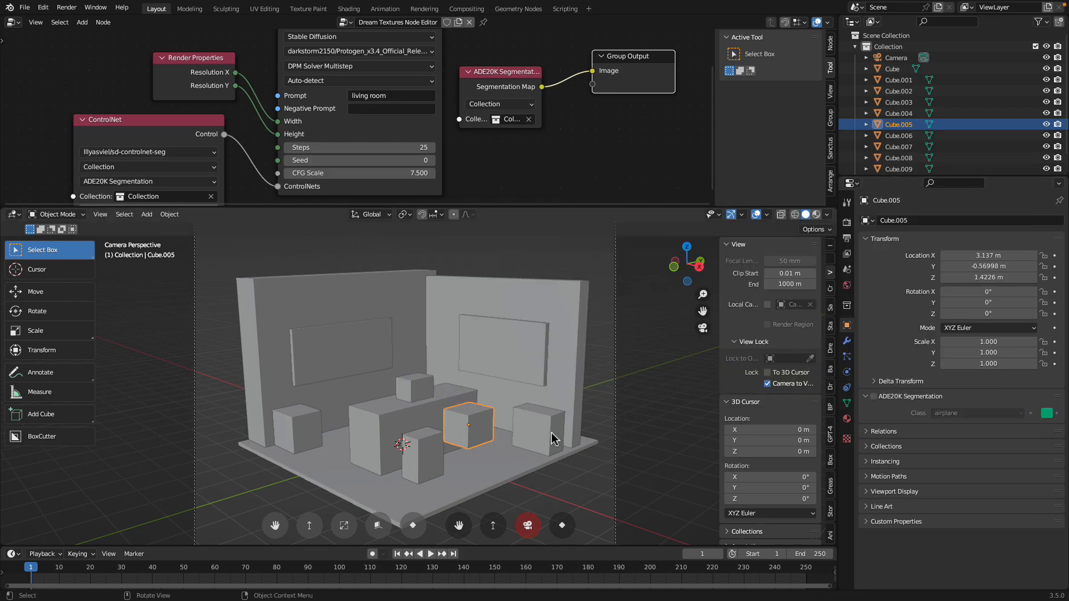
middle_click_drag(518, 429, 473, 427)
left_click(440, 464)
key("shift+d")
key("y")
left_click(490, 446)
key("x")
left_click(489, 445)
Save the file, enable ADE20K Segmentation on the front box by the table and assign it the class chair
left_click(436, 457)
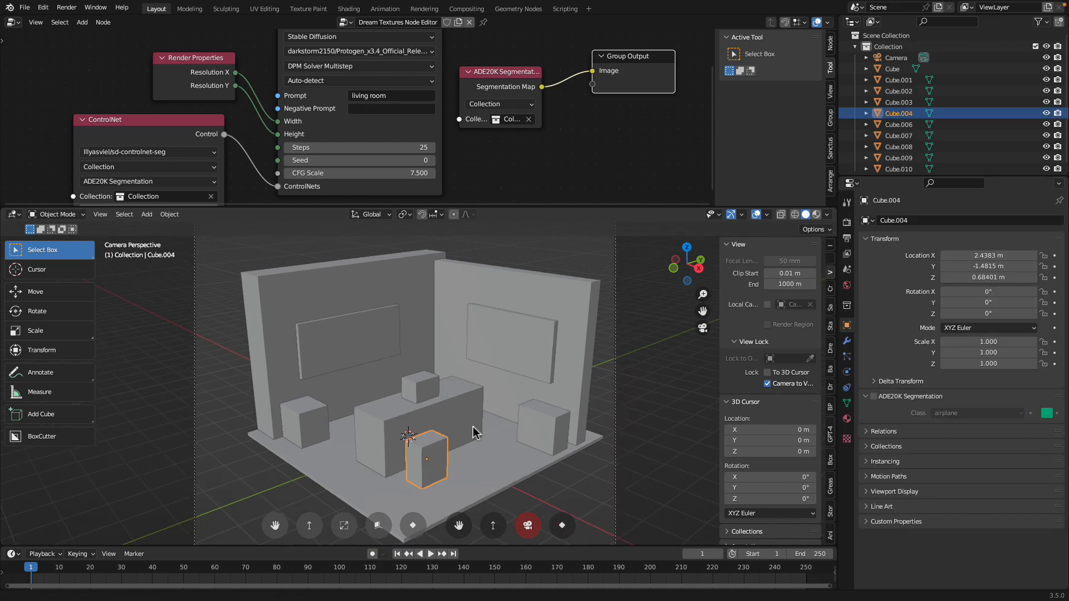
key("ctrl+s")
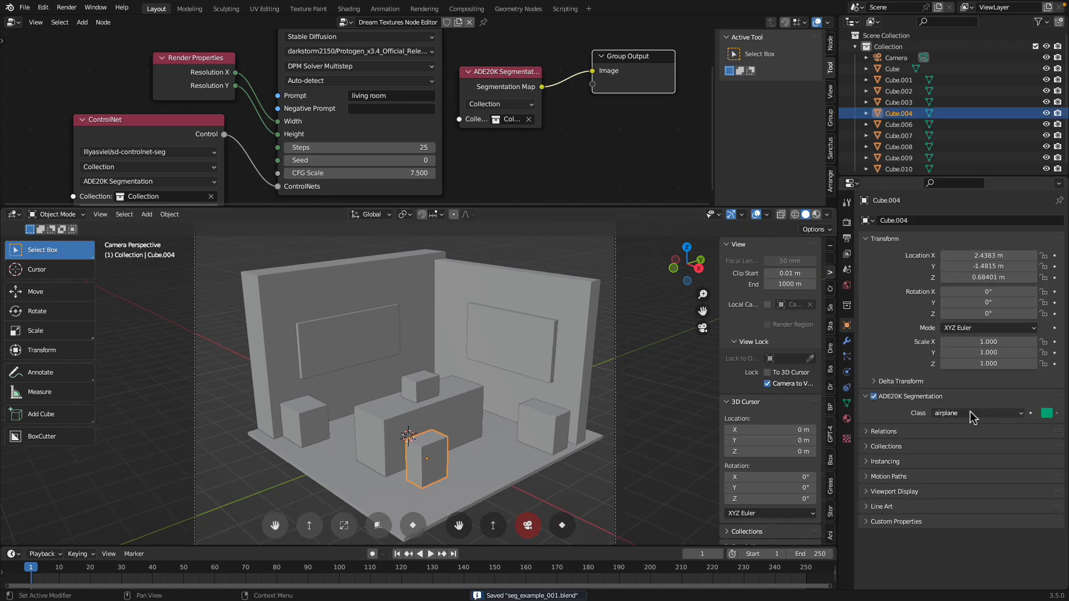
left_click(969, 414)
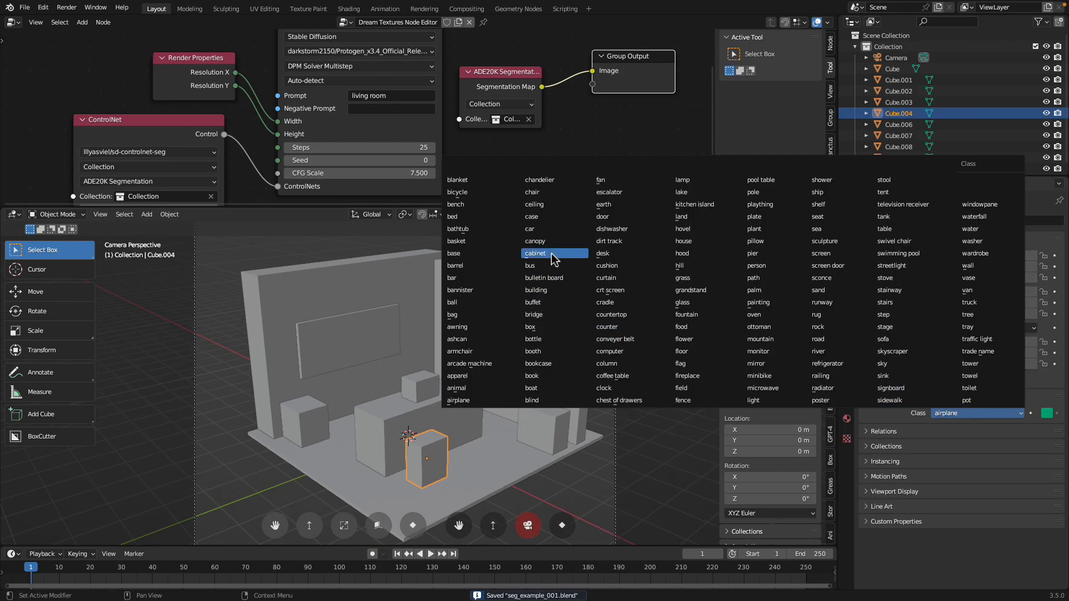
left_click(547, 194)
Duplicate the chair box about 1.47 m along the global Y axis, save the file and check the small box on the table
key("shift+d")
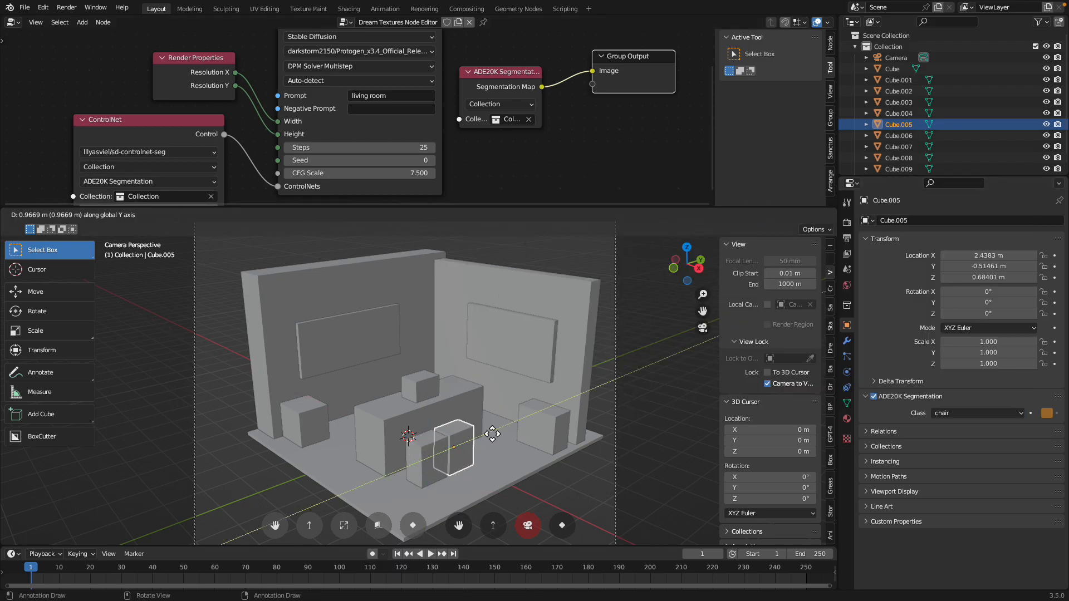
left_click(493, 432)
key("ctrl+s")
left_click(452, 401)
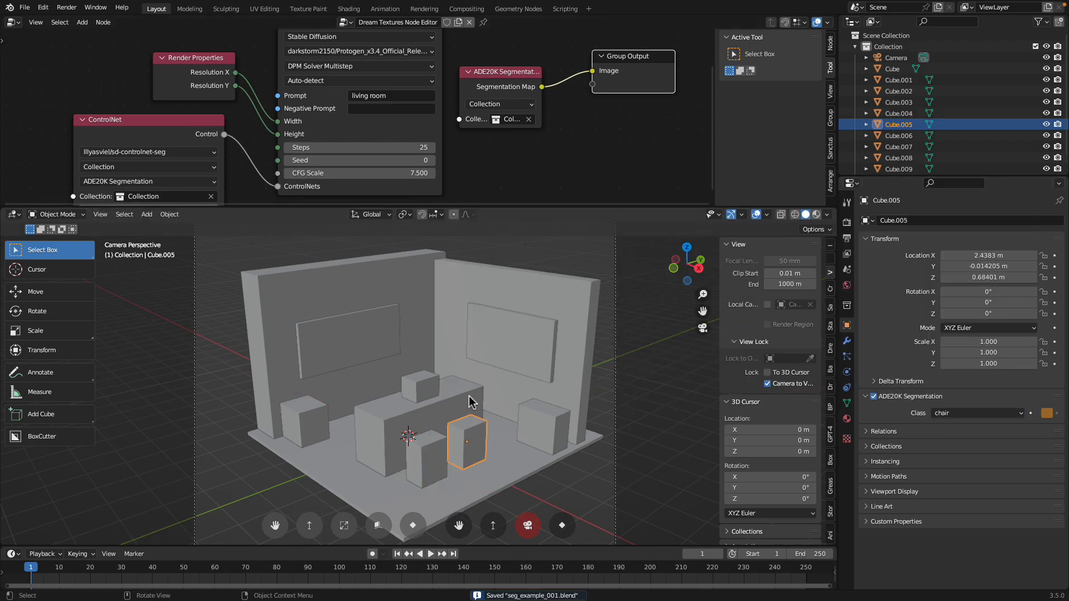
left_click(423, 386)
Enable ADE20K Segmentation on both wall panels, assigning painting to the one on the left-hand wall and windowpane to the one on the right-hand wall
left_click(351, 335)
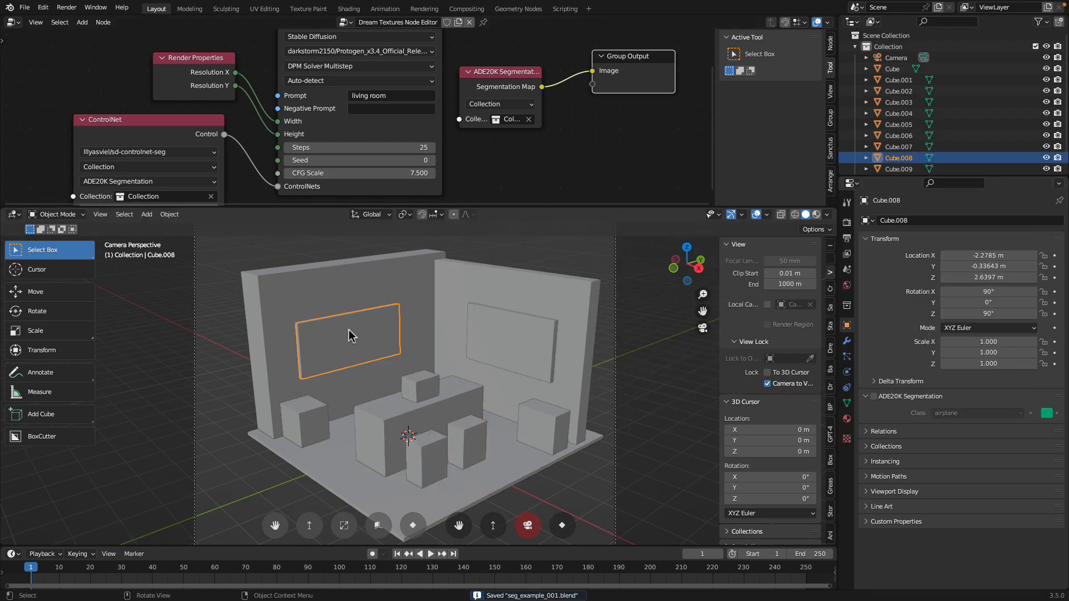
left_click(975, 412)
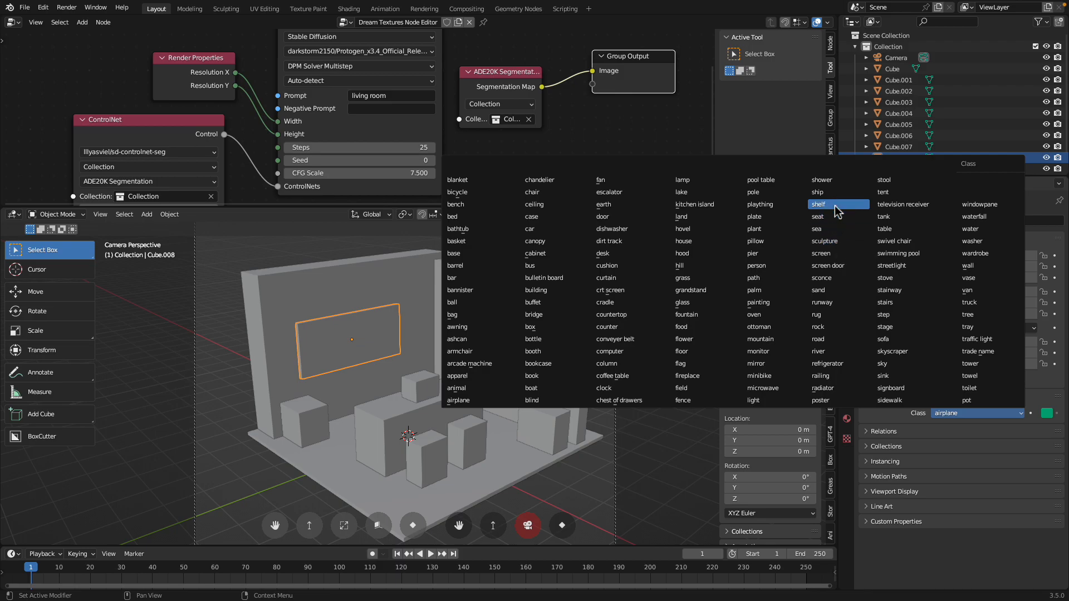
left_click(774, 303)
left_click(496, 353)
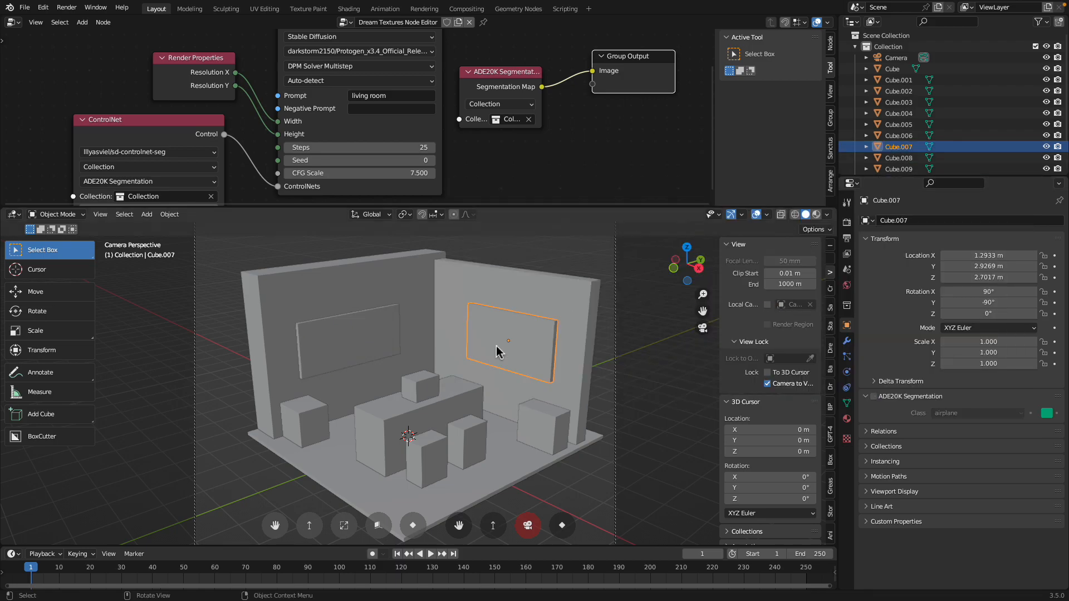
key("ctrl+s")
left_click(954, 418)
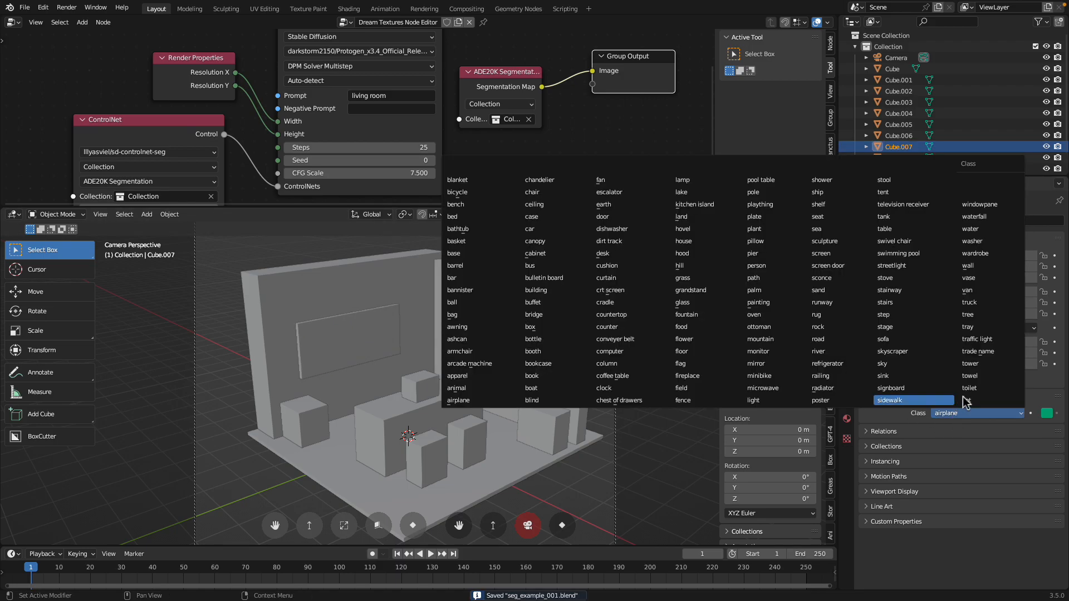
left_click(980, 204)
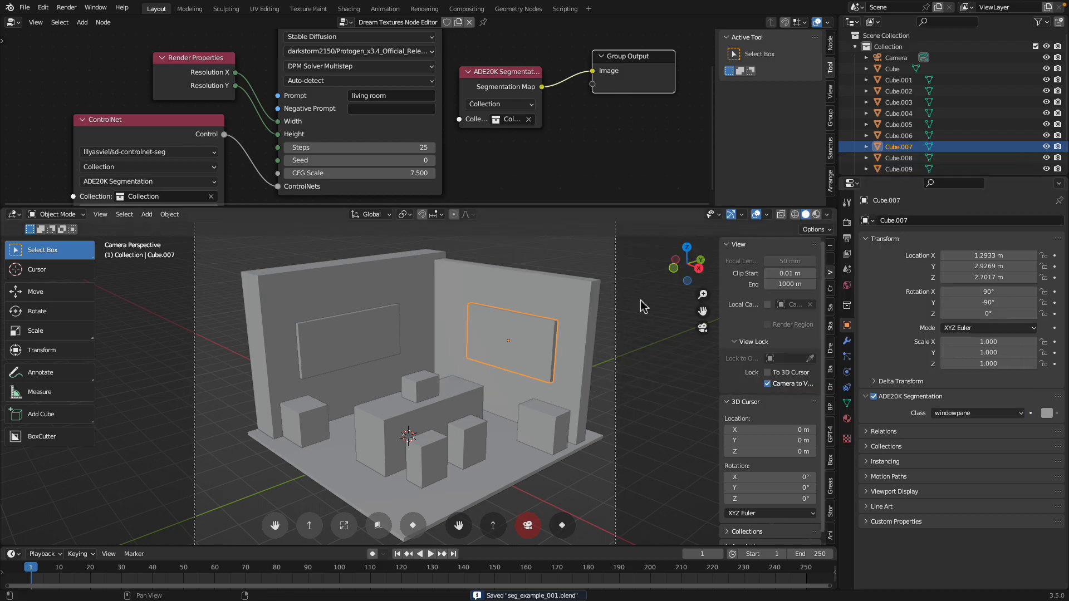
left_click(470, 440)
middle_click_drag(533, 428, 533, 413, "shift")
left_click(537, 414)
key("shift+d")
key("y")
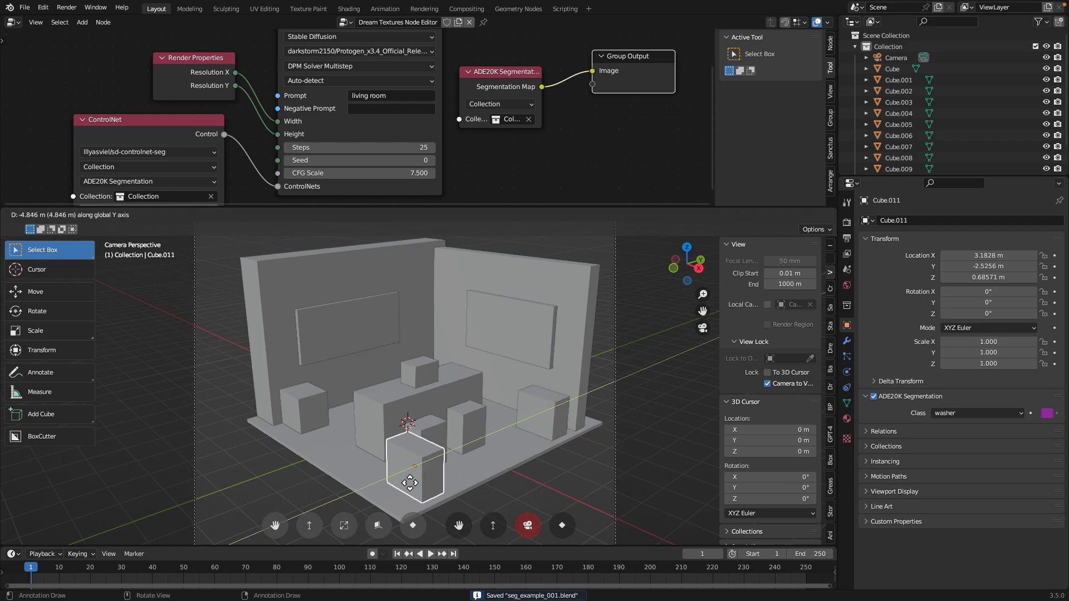
left_click(393, 491)
key("x")
left_click(405, 486)
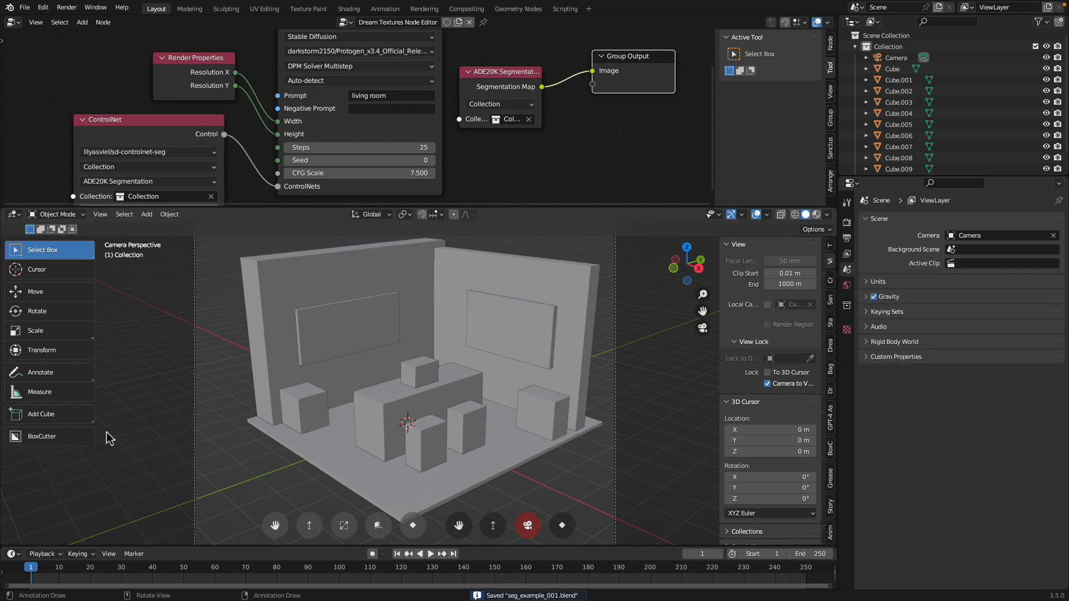
Draw a tall box with BoxCutter in front of the table, save the file and return to the Select Box tool
left_click(63, 437)
mouse_move(372, 486)
left_mouse_down()
mouse_move(397, 505)
mouse_move(439, 489)
left_mouse_up()
left_click(443, 421)
key("ctrl+s")
left_click(26, 251)
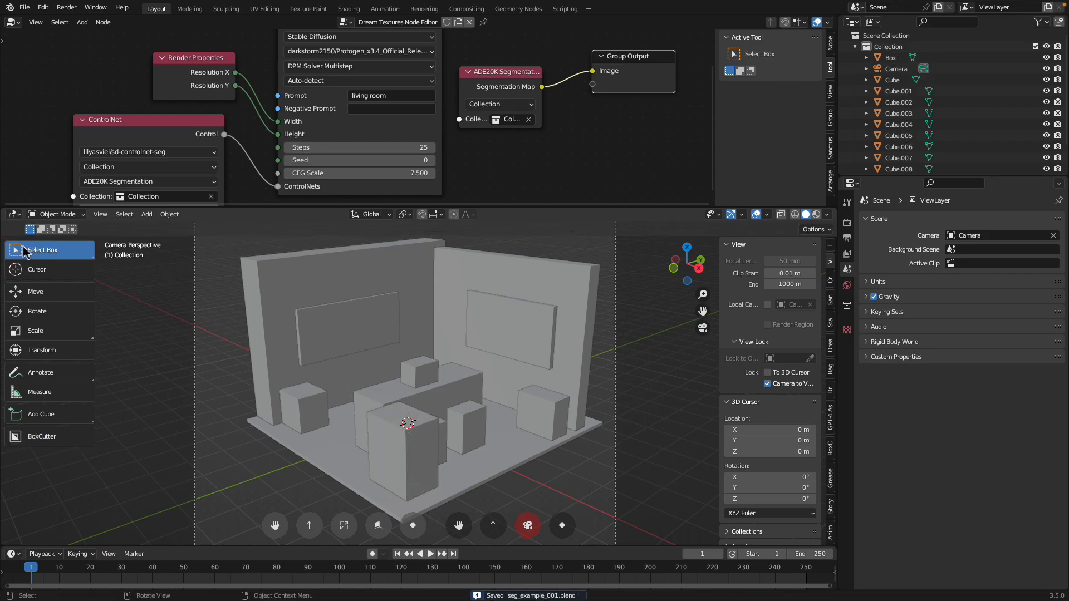
Move the new box along the Y and X axes behind the table, to about X -1.38 m and Y 1.90 m
left_click(412, 473)
middle_click_drag(394, 477, 366, 475)
key("g")
key("y")
left_click(504, 439)
middle_click_drag(504, 437, 559, 469)
key("g")
key("x")
left_click(437, 414)
key("g")
key("y")
left_click(446, 403)
middle_click_drag(446, 403, 439, 387)
Enable ADE20K Segmentation on the box behind the table, assign the class sculpture and save the file
left_click(873, 395)
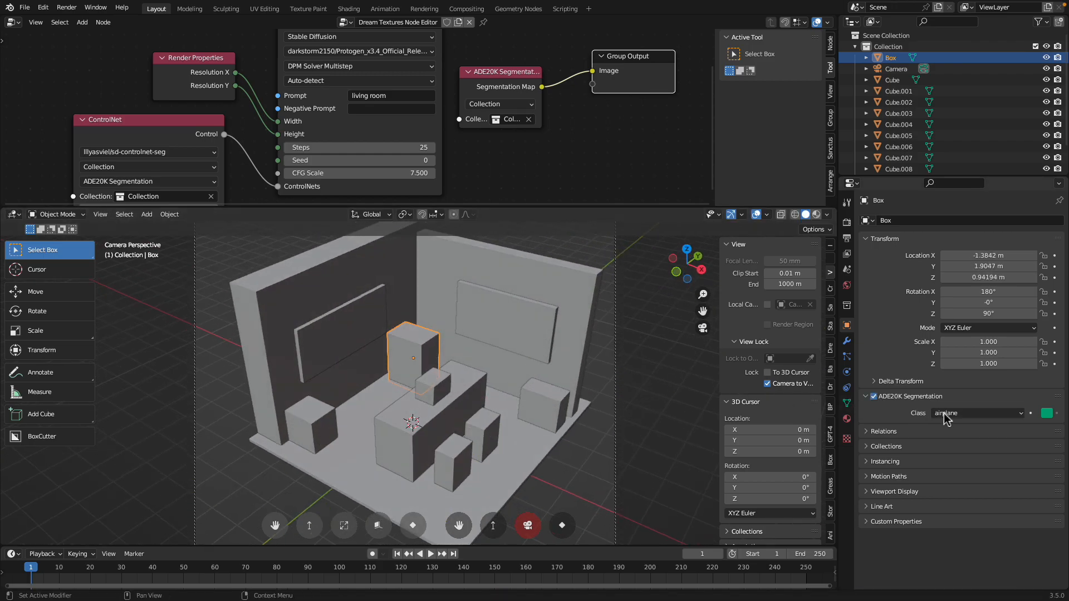
left_click(977, 413)
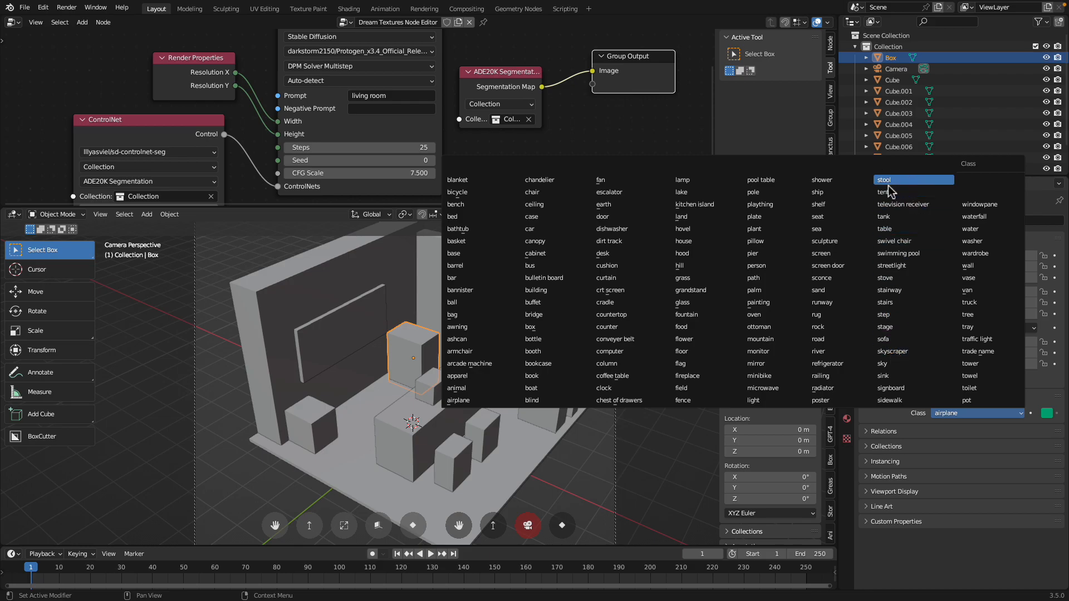
left_click(825, 241)
mouse_move(475, 383)
middle_mouse_down()
mouse_move(458, 365)
mouse_move(475, 394)
middle_mouse_up()
scroll(458, 366, "up", 3)
key("ctrl+s")
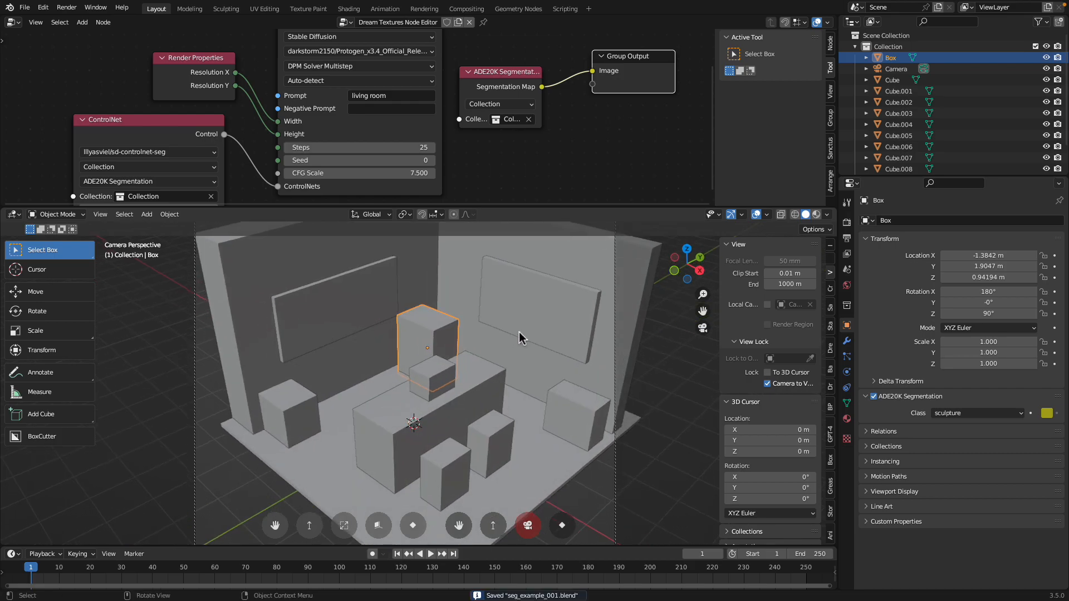
Enable ADE20K Segmentation on the floor slab, assign the class base and save the file
left_click(519, 338)
middle_click_drag(519, 338, 453, 358)
left_click(482, 437)
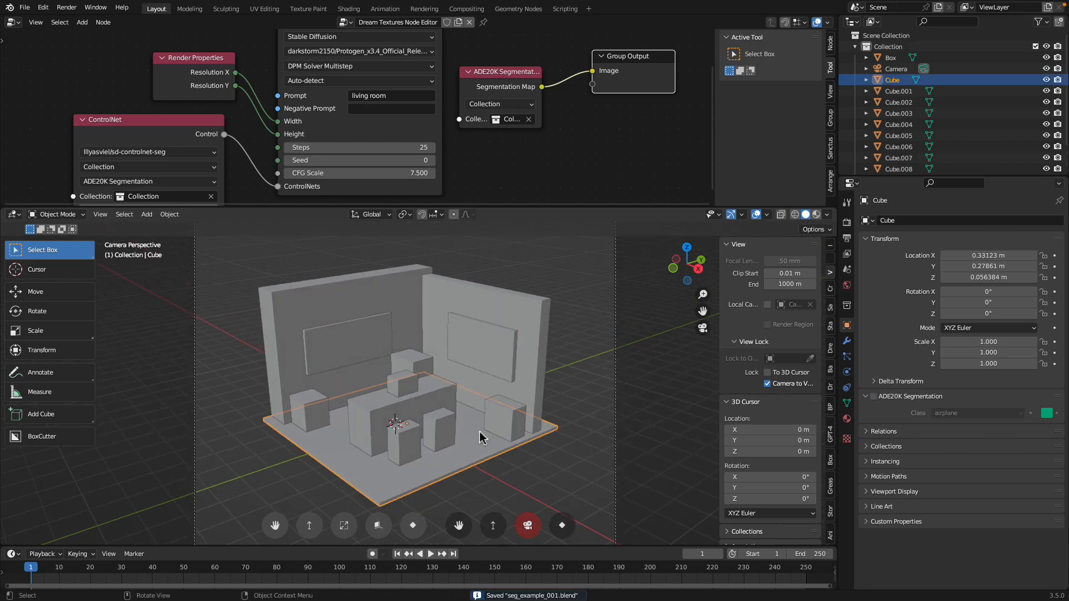
left_click(946, 413)
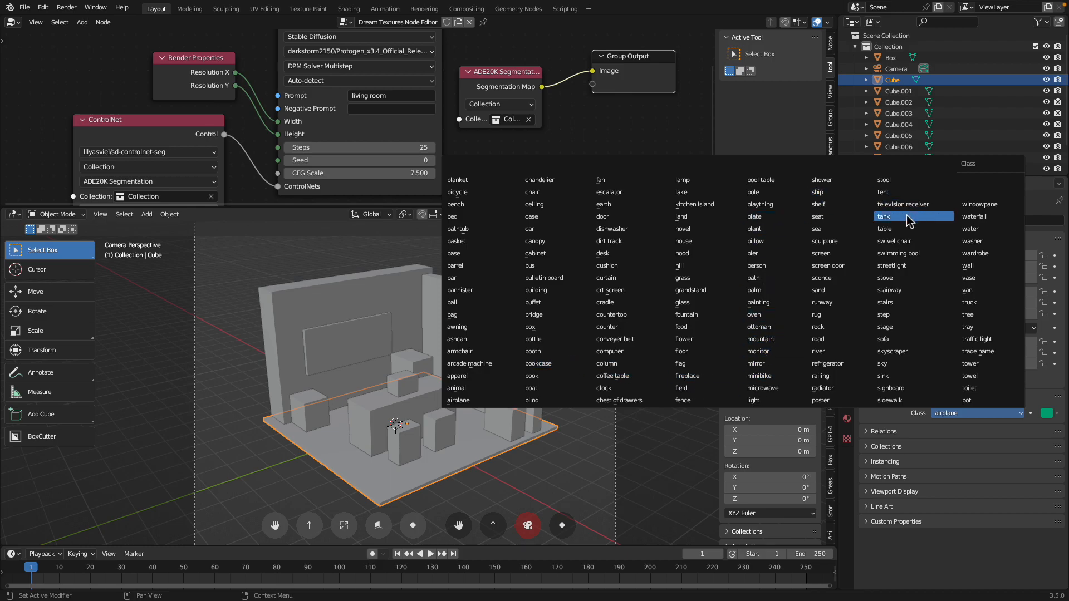
key("f")
left_click(949, 415)
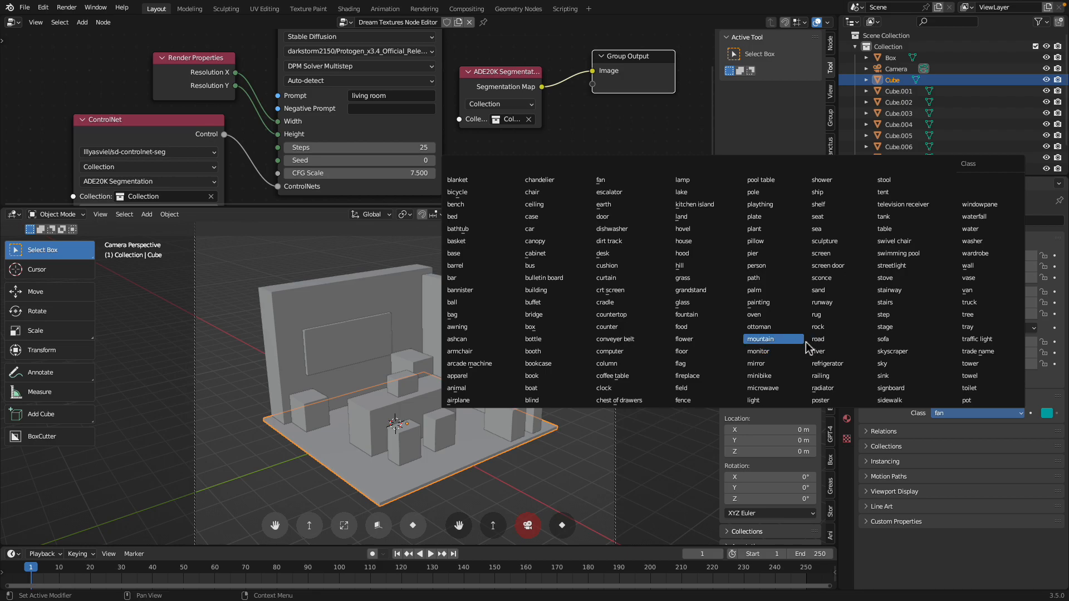
left_click(490, 253)
key("ctrl+s")
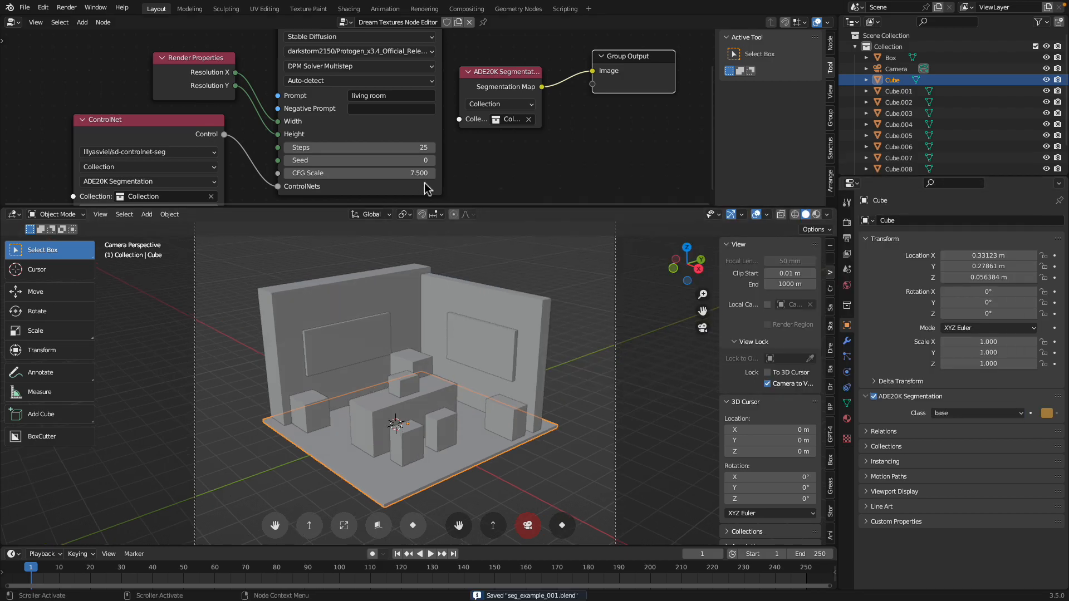
Enlarge the node editor and move the ADE20K Segmentation and Group Output nodes further away from the Stable Diffusion node
left_click_drag(491, 207, 491, 254)
middle_click_drag(511, 210, 415, 44)
scroll(415, 44, "up", 2)
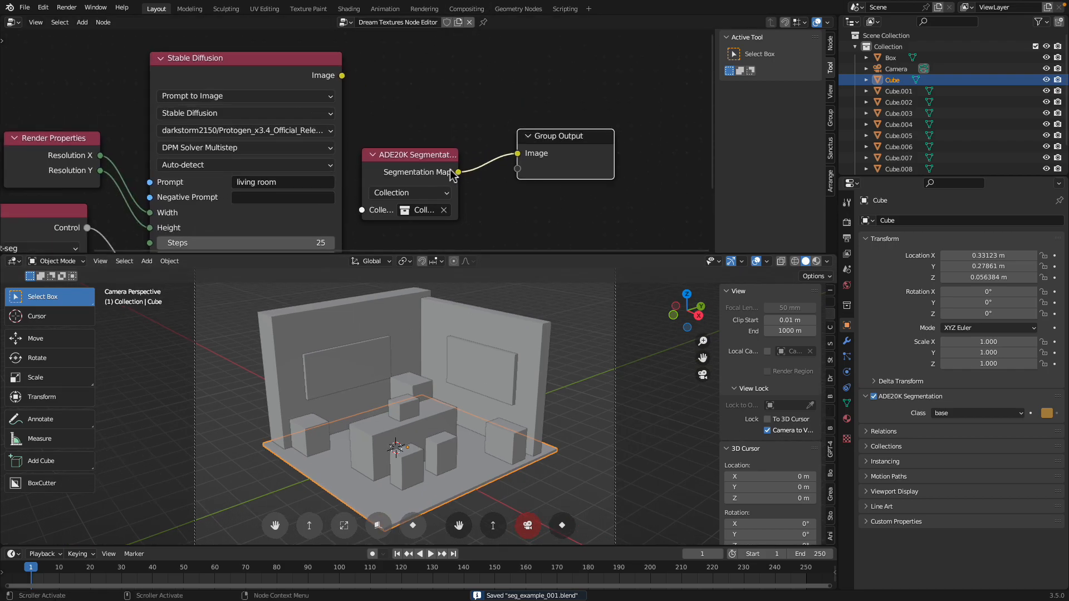
left_click_drag(432, 156, 456, 114)
left_click_drag(576, 138, 617, 122)
left_click_drag(468, 114, 497, 101)
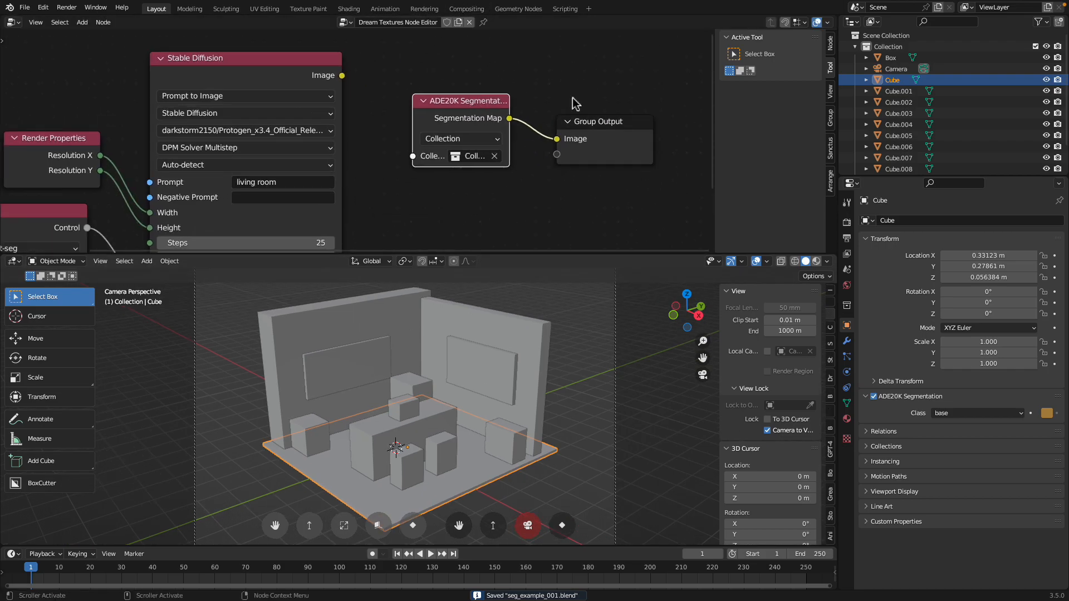
Render the image to inspect the colours of the segmentation map, and close the render window
left_click(77, 9)
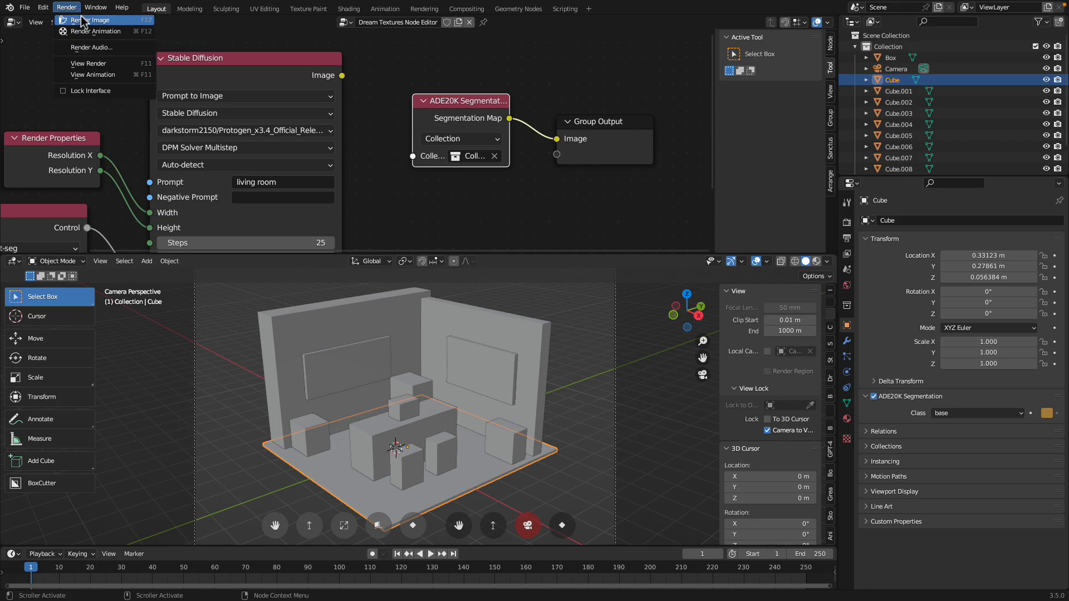
left_click(83, 20)
scroll(240, 173, "up", 1)
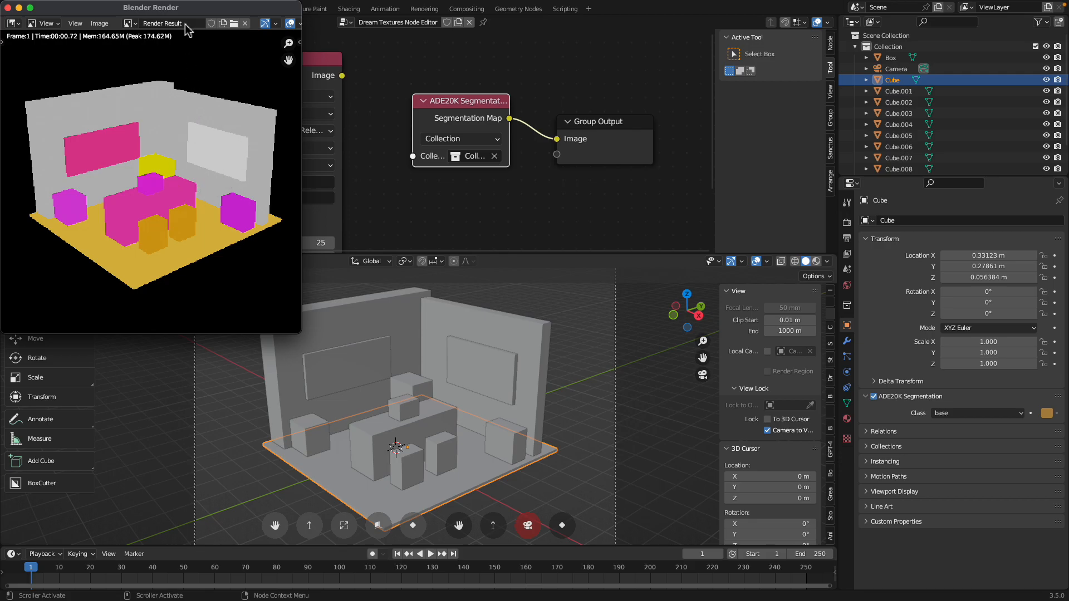
left_click_drag(195, 15, 216, 68)
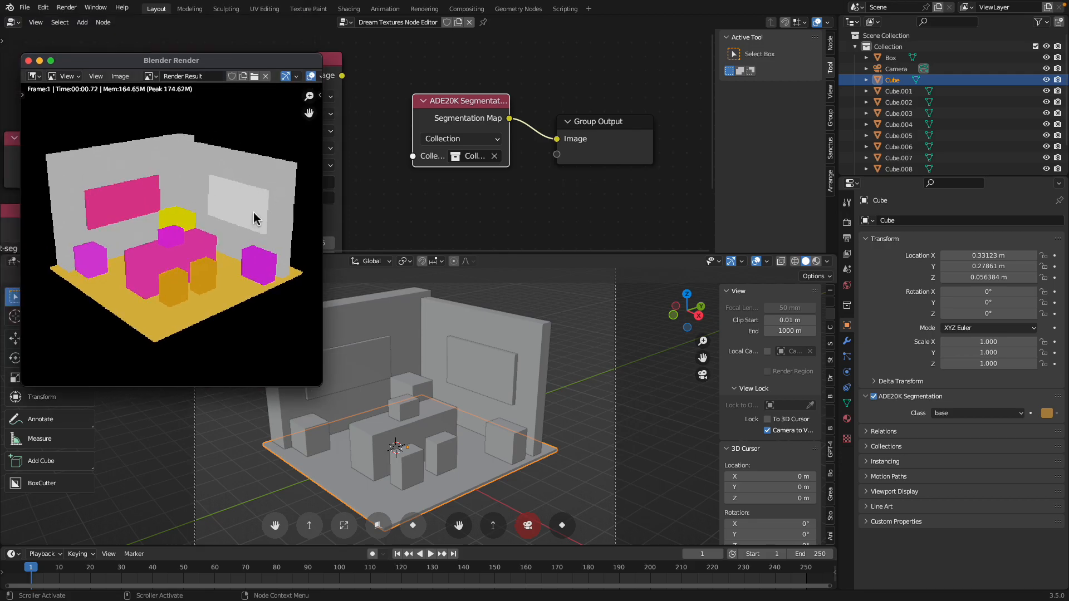
scroll(551, 114, "down", 1)
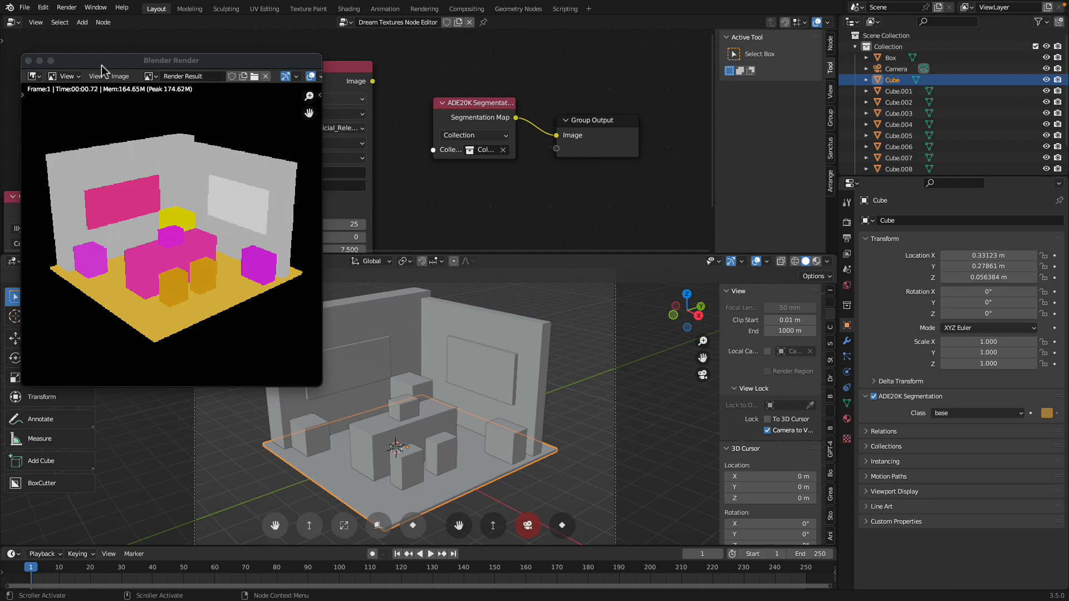
left_click(29, 61)
Connect the Stable Diffusion Image output to Group Output and place the ADE20K Segmentation node above Render Properties
middle_click_drag(209, 107, 298, 100)
left_click_drag(462, 75, 646, 129)
scroll(501, 245, "down", 2)
left_click_drag(558, 132, 209, 70)
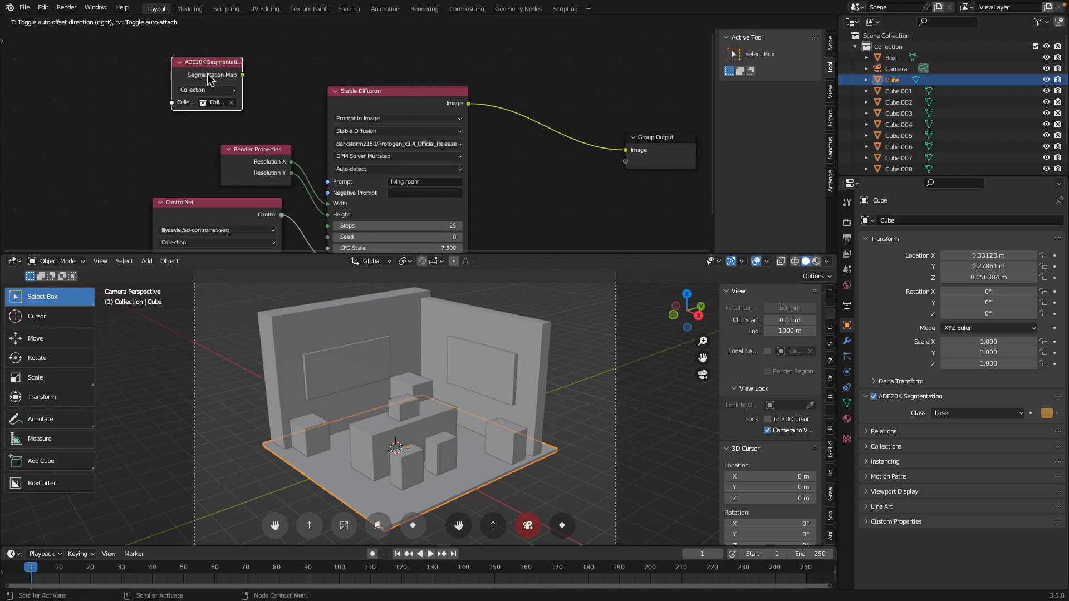
middle_click_drag(208, 68, 229, 47)
Space out the Stable Diffusion, Render Properties and ControlNet nodes, and save the file
left_click_drag(409, 73, 538, 64)
middle_click_drag(538, 64, 489, 49)
left_click_drag(232, 114, 312, 83)
left_click_drag(200, 166, 279, 155)
middle_click_drag(256, 132, 253, 123)
key("super+s")
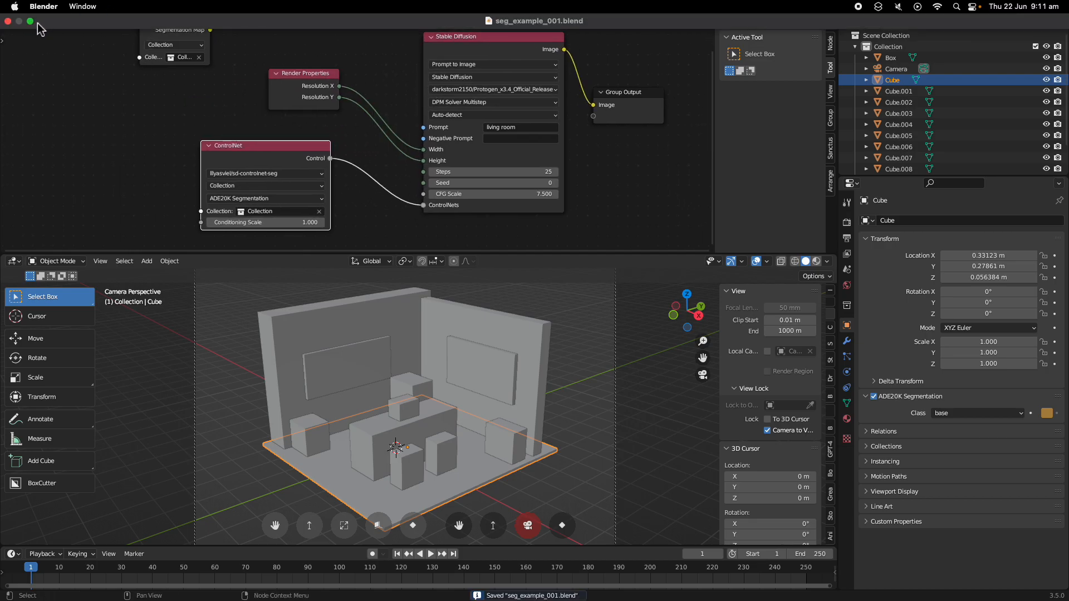
Take the window out of full screen and render the living room image through the Stable Diffusion node
left_click(30, 21)
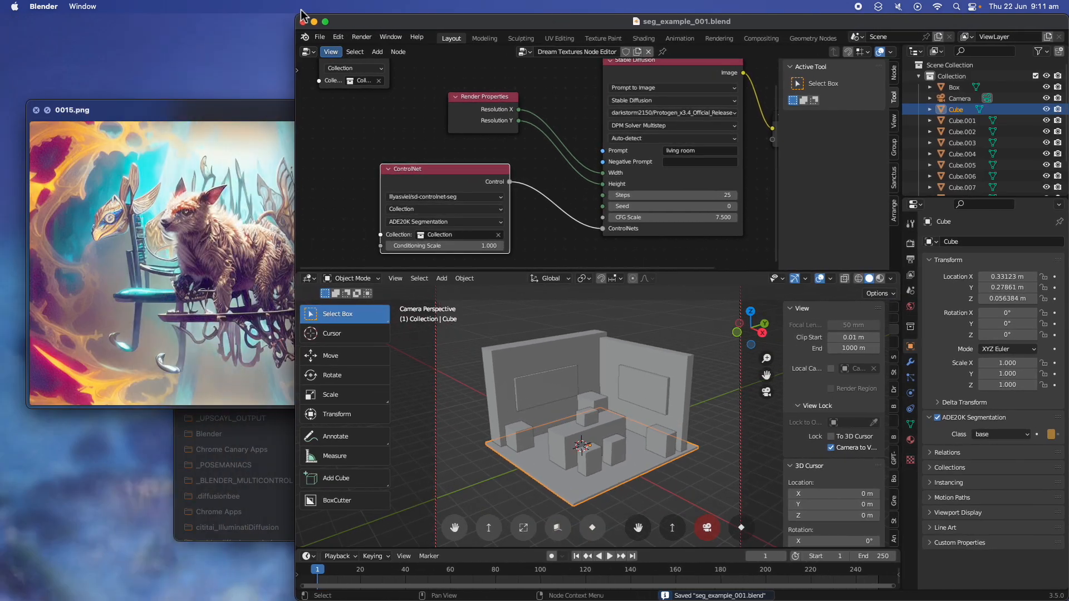
left_click(384, 37)
left_click(396, 50)
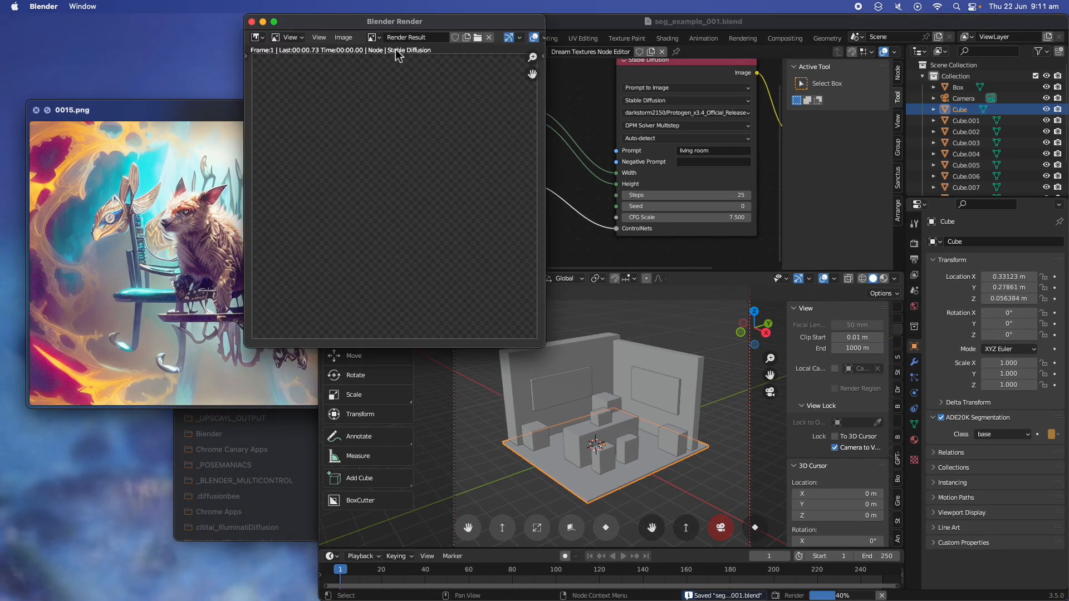
Close the 0015.png preview, bring the Blender node editor back to the front and show the scene's render settings
left_click(218, 387)
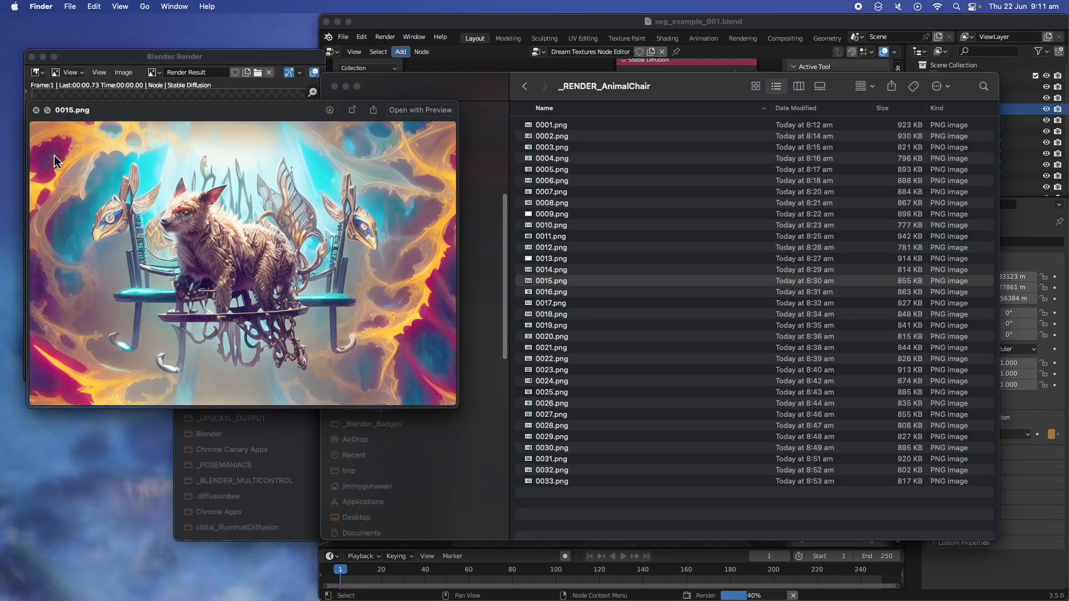
left_click(36, 111)
left_click(392, 27)
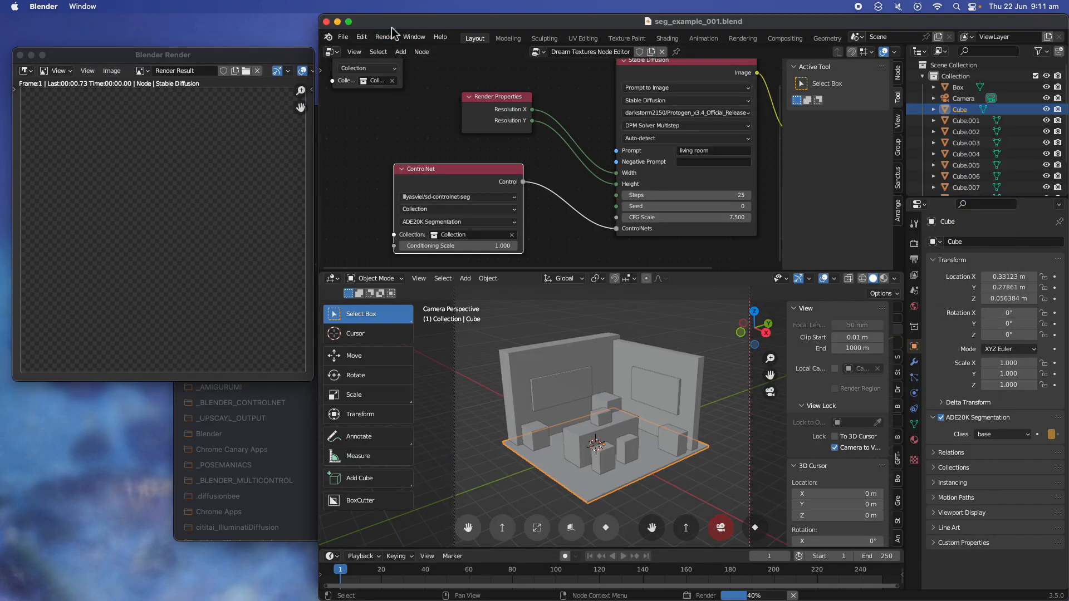
scroll(507, 172, "down", 2)
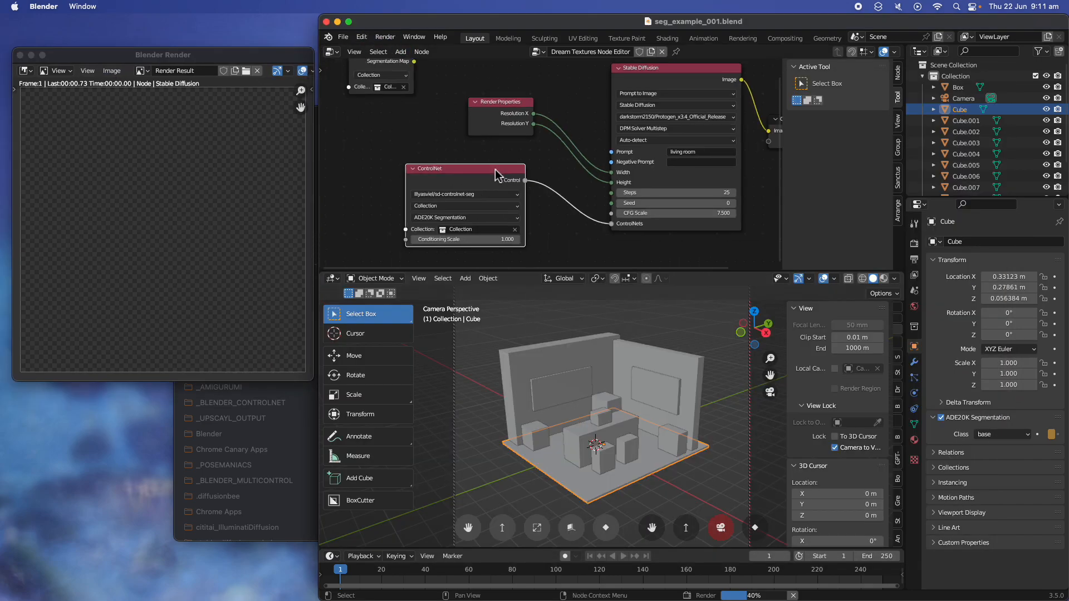
left_click(140, 70)
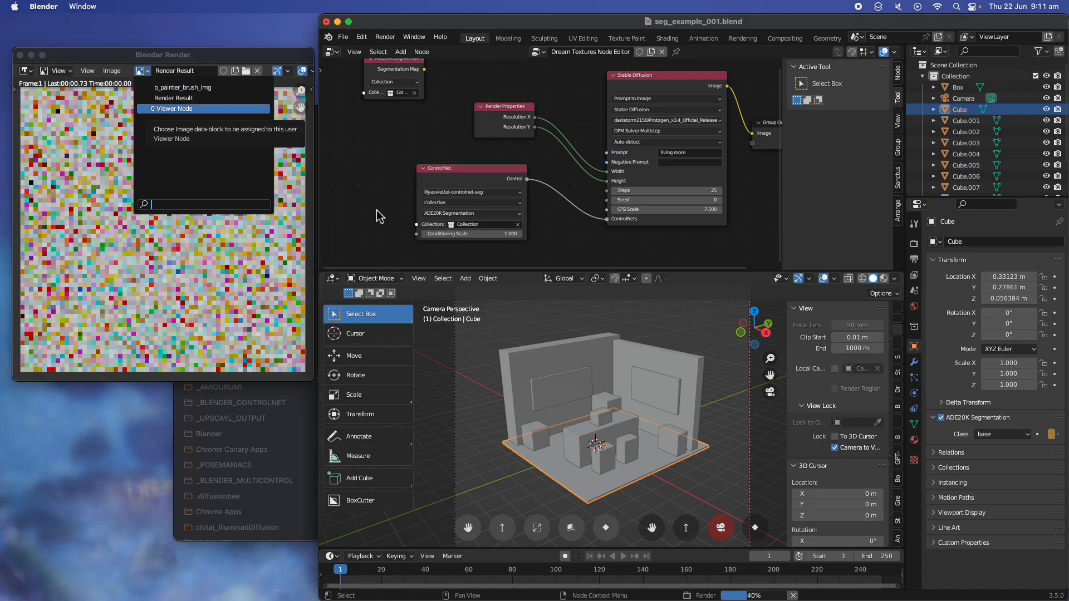
left_click(914, 243)
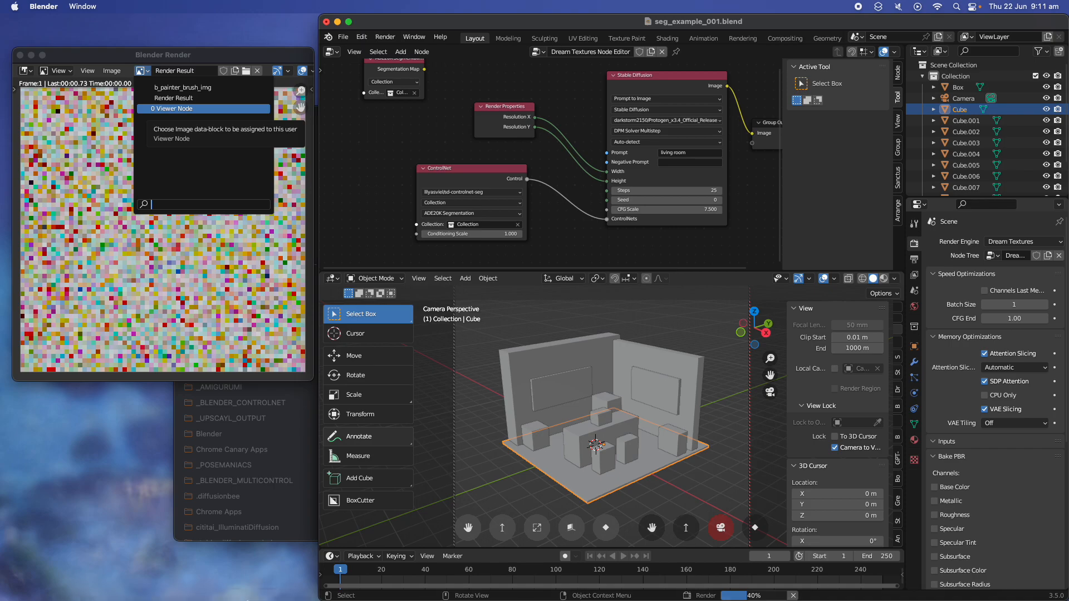
Switch to the browser and read the ADE20K Segmentation Map section of the Dream Textures Render Engine wiki page
left_click(137, 589)
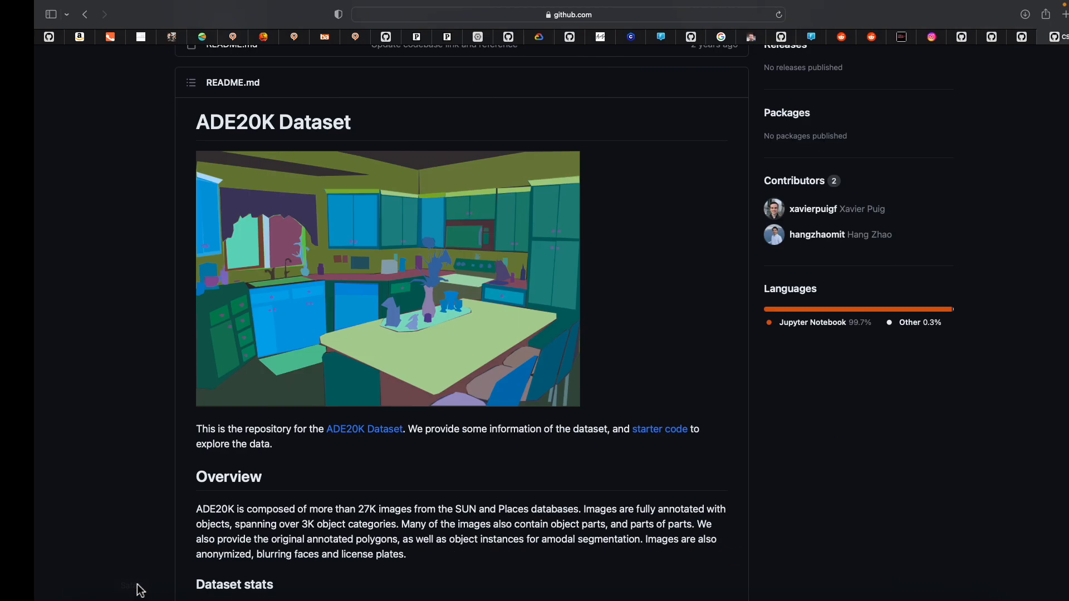
scroll(820, 168, "up", 3)
left_click(989, 37)
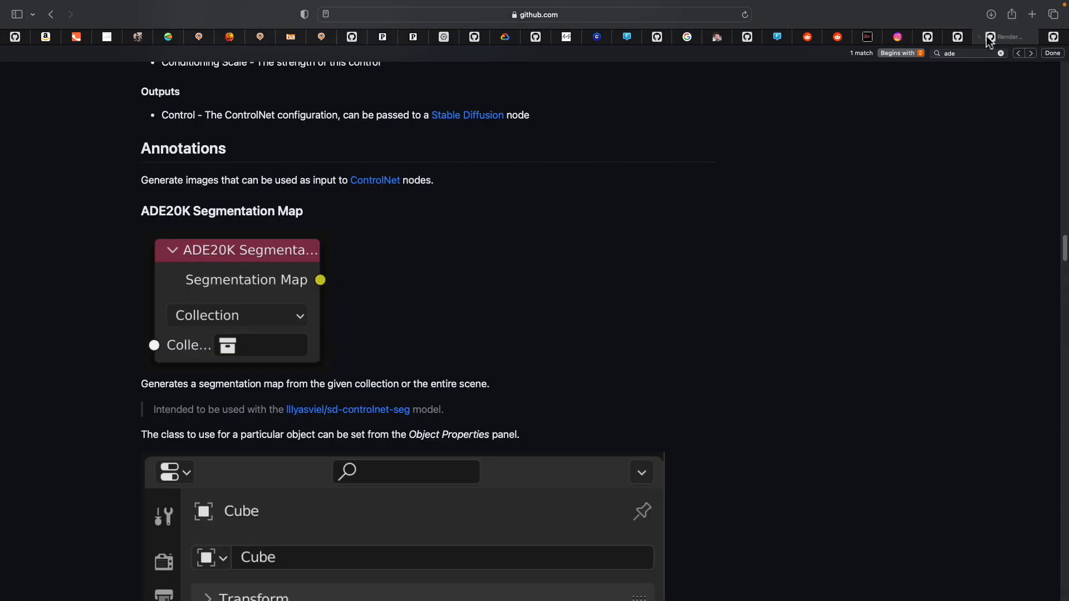
scroll(794, 223, "up", 10)
scroll(780, 229, "down", 5)
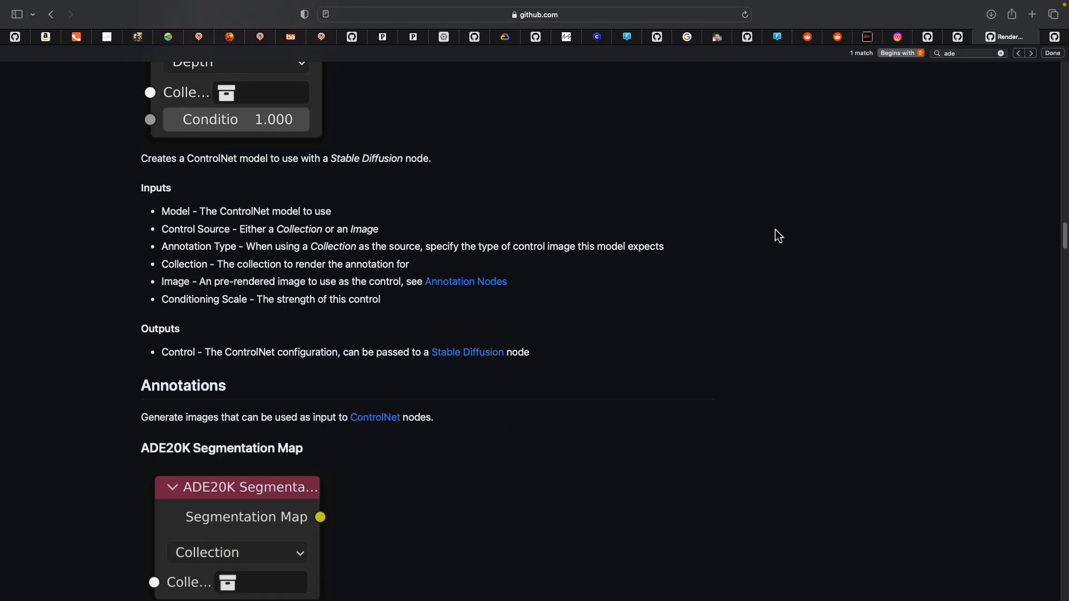
left_click(456, 17)
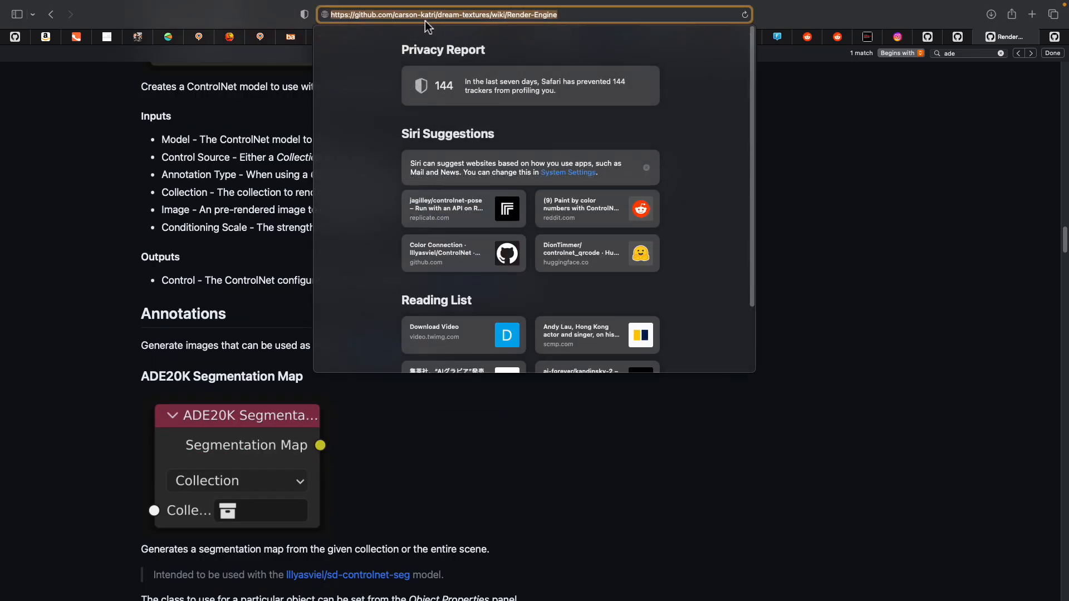
left_click(77, 295)
scroll(133, 317, "down", 5)
scroll(179, 199, "up", 1)
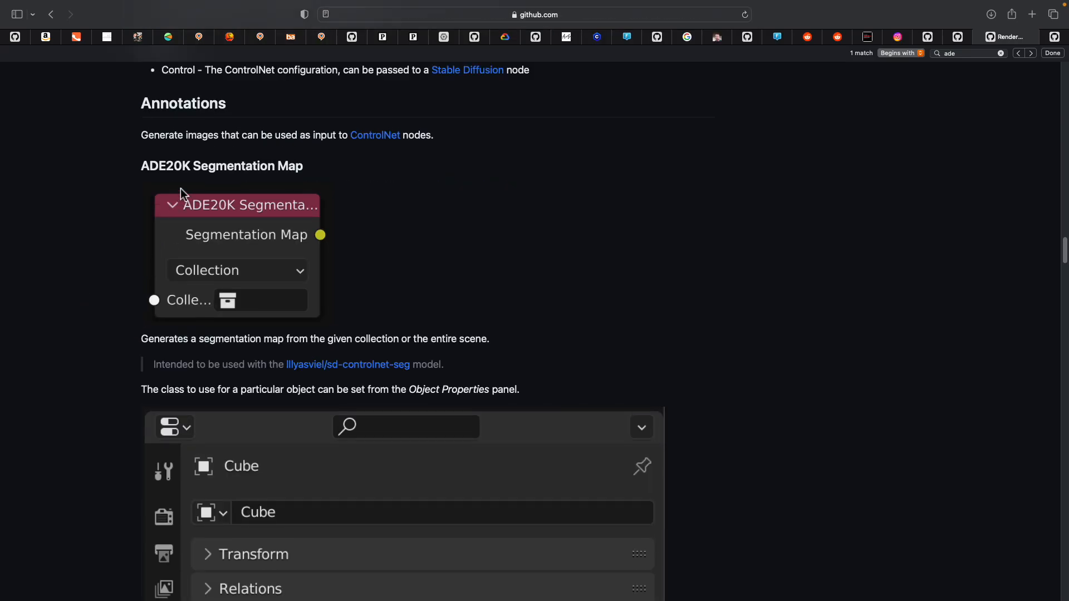
scroll(151, 326, "down", 1)
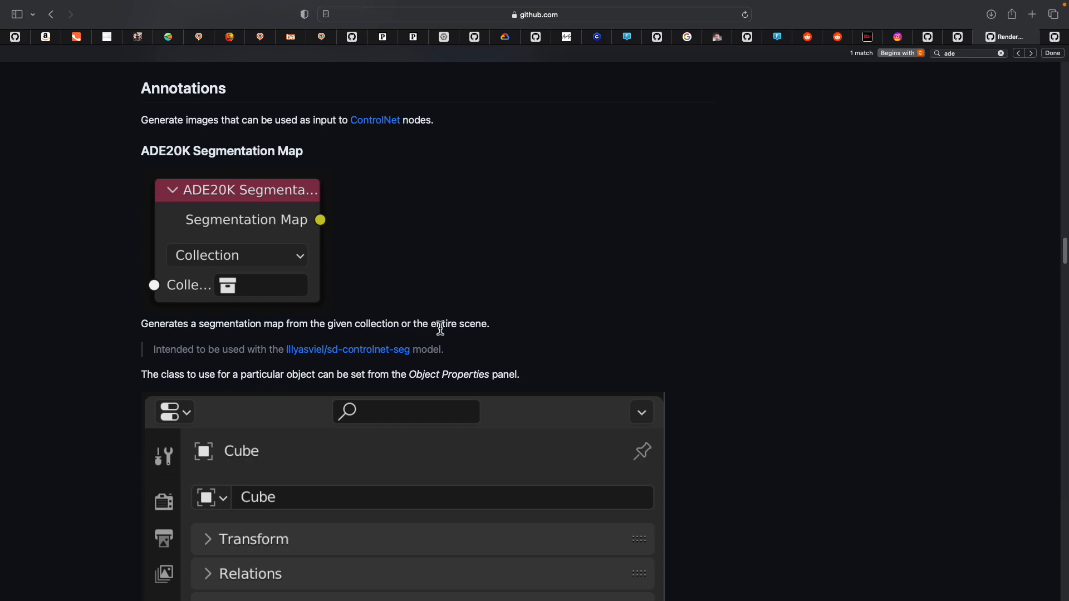
scroll(233, 239, "down", 3)
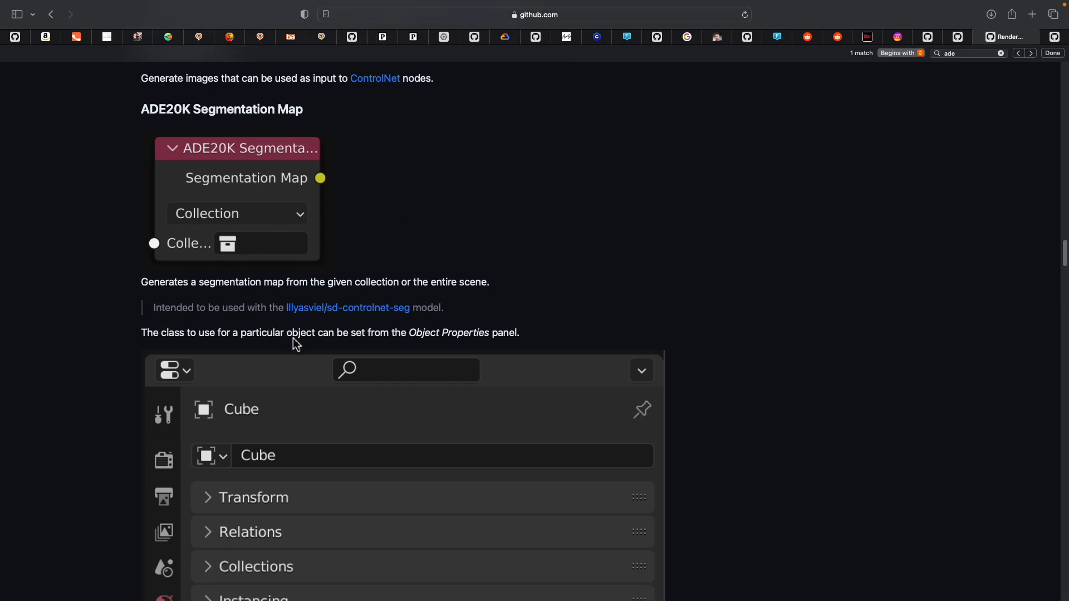
scroll(286, 326, "down", 1)
scroll(341, 314, "down", 3)
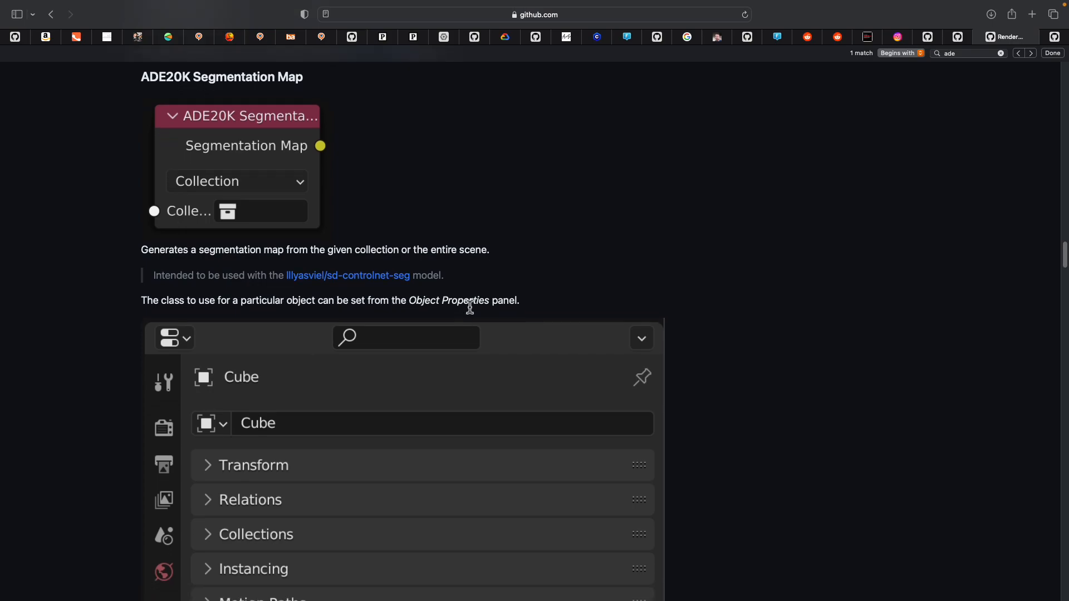
scroll(328, 390, "down", 10)
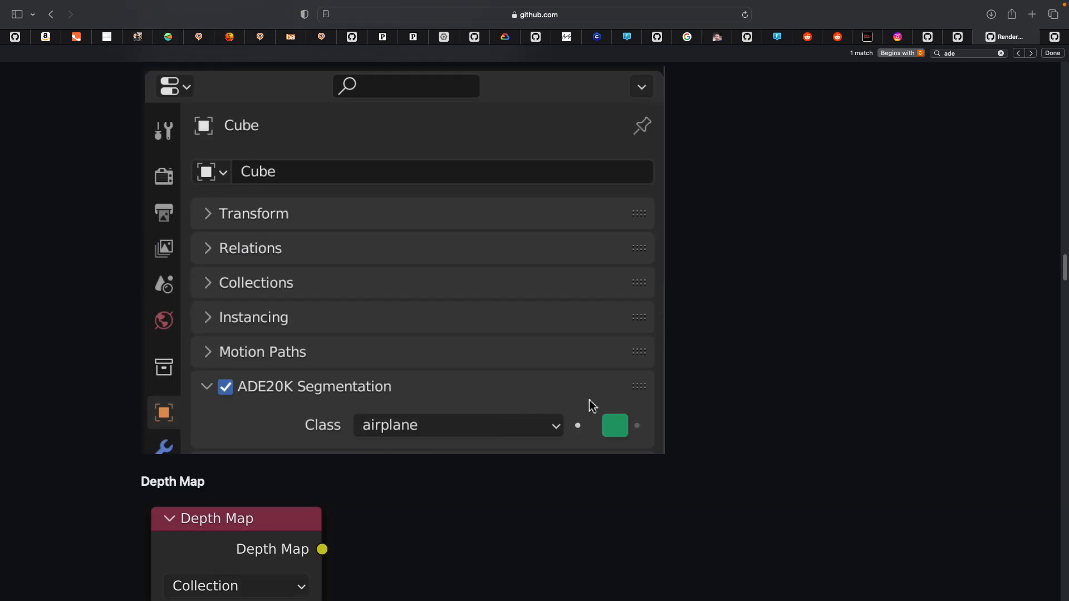
scroll(406, 321, "down", 1)
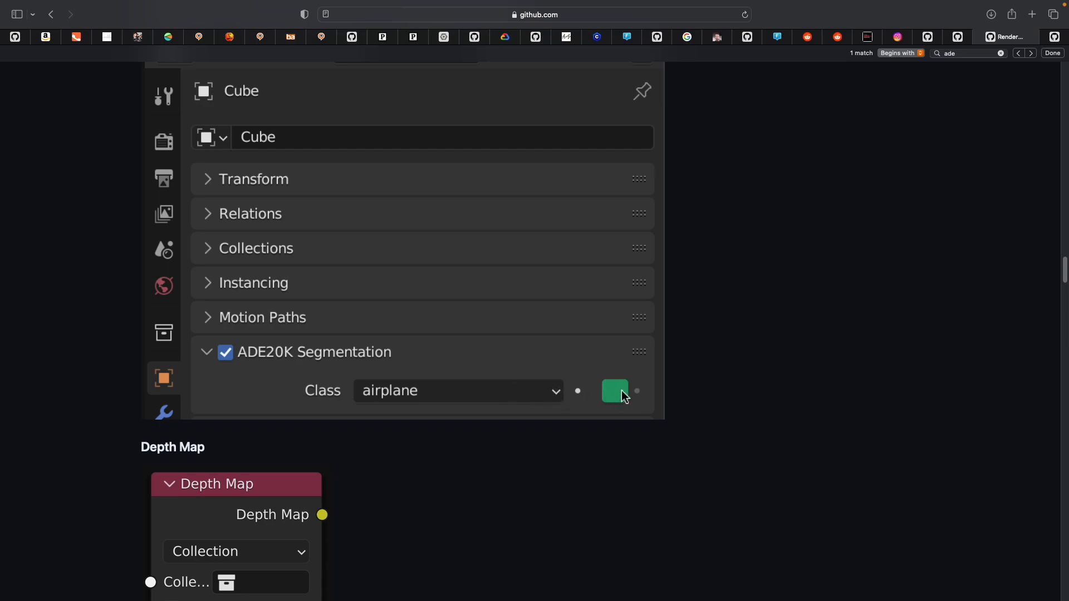
scroll(618, 394, "down", 3)
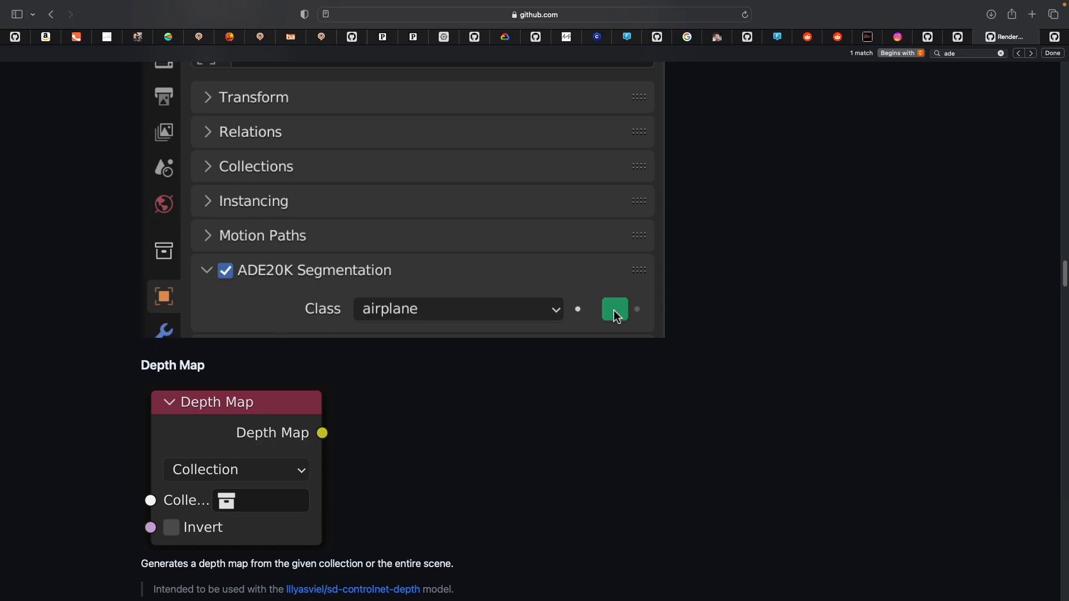
scroll(602, 316, "down", 1)
scroll(623, 298, "down", 2)
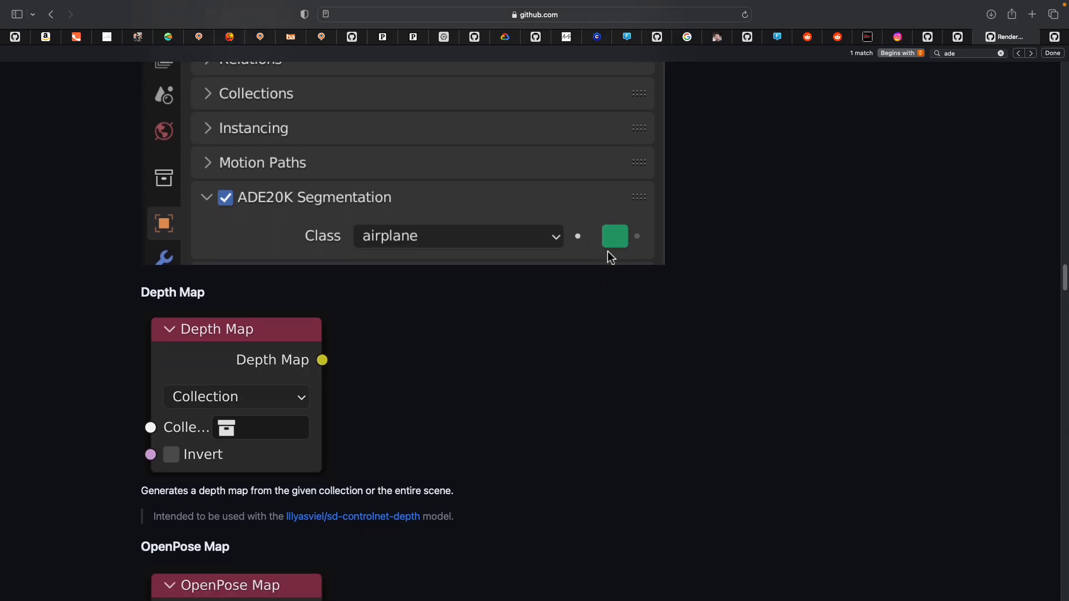
Look through the wiki's Depth Map, OpenPose Map, Viewport Color and Input node sections
scroll(451, 298, "down", 7)
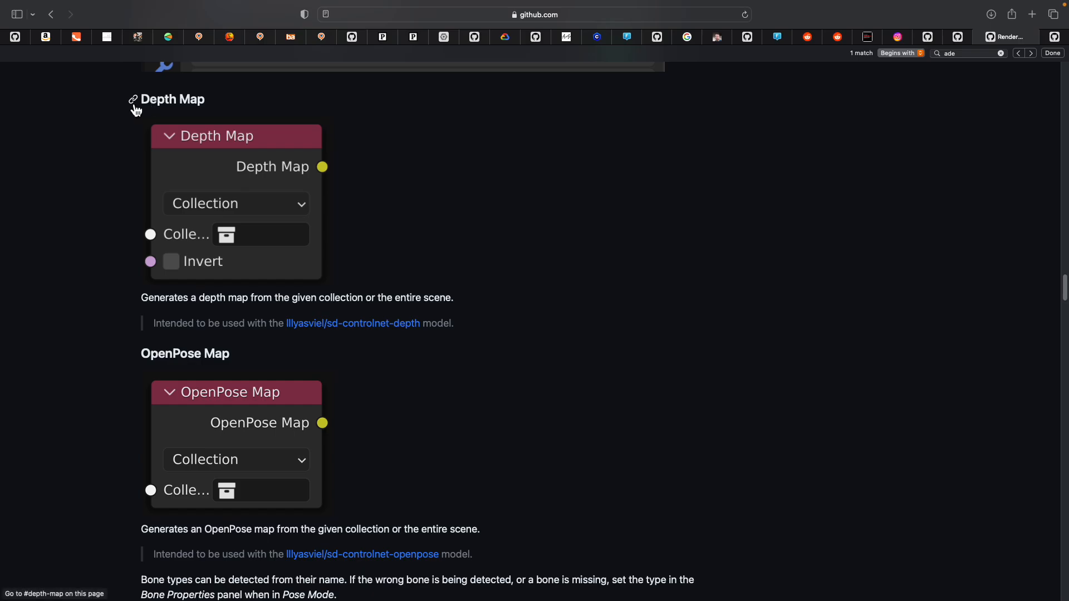
scroll(188, 183, "down", 5)
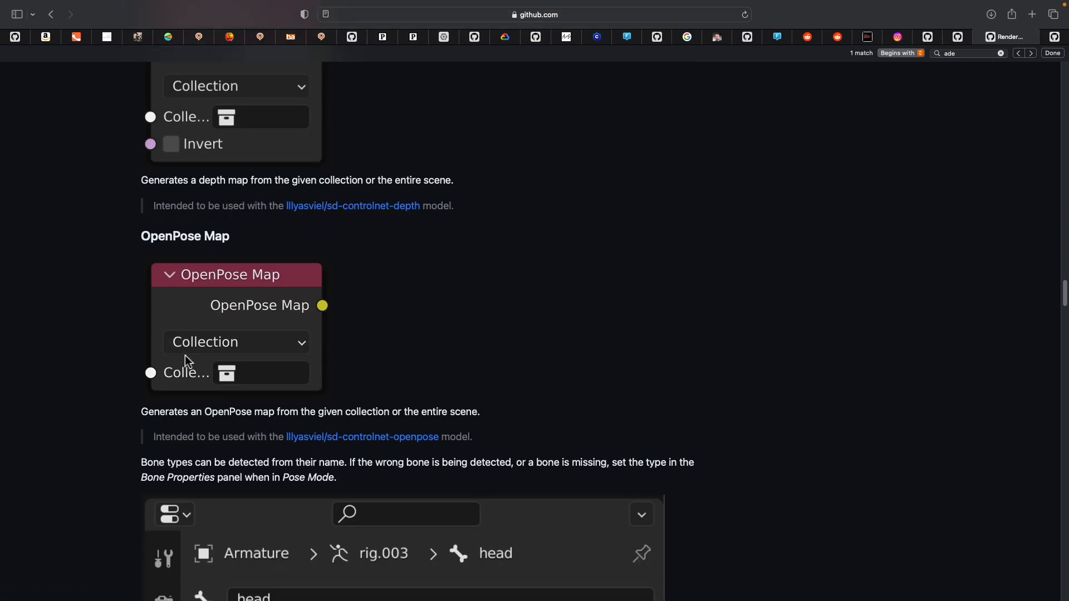
scroll(189, 364, "down", 7)
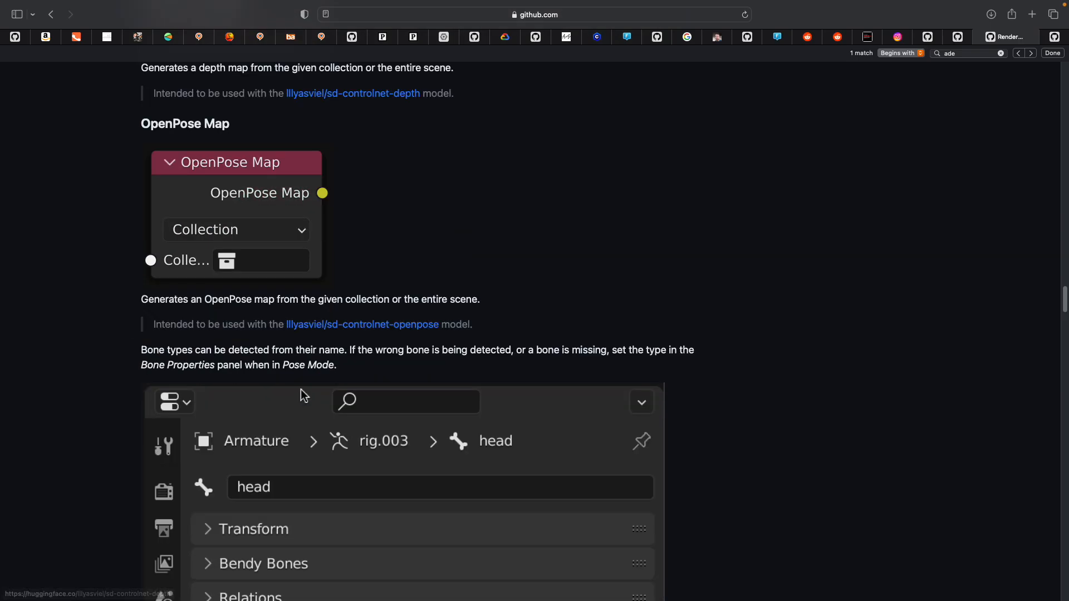
scroll(310, 412, "down", 20)
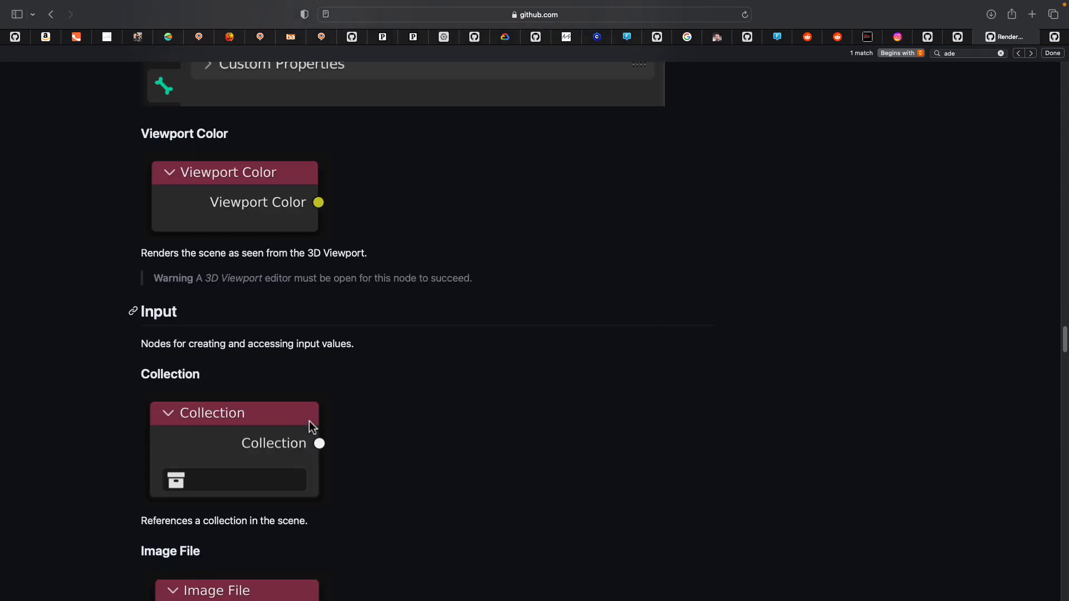
scroll(310, 424, "down", 20)
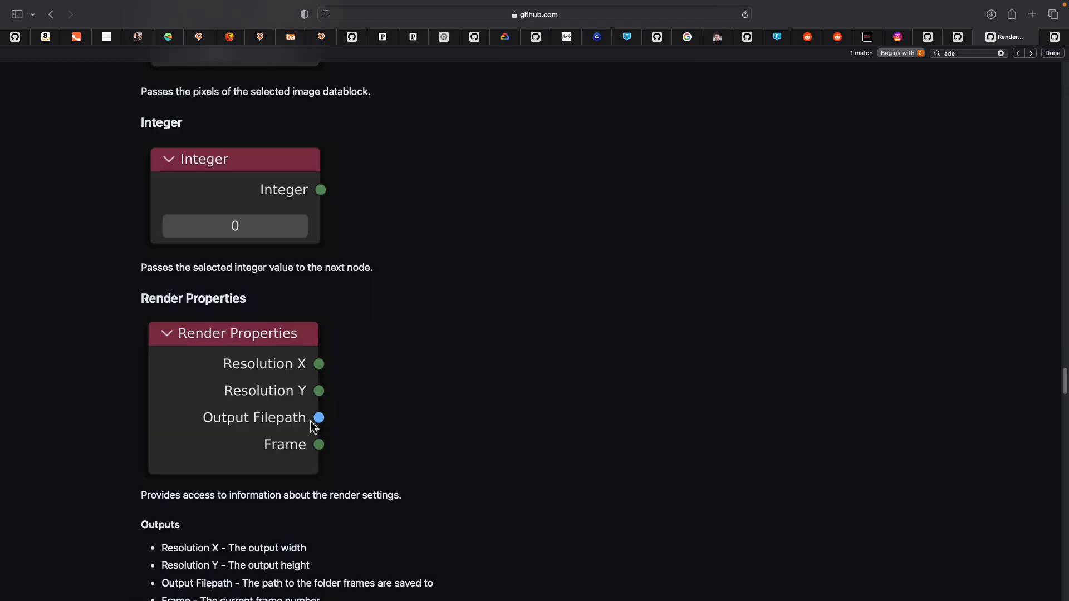
scroll(470, 351, "up", 12)
left_click_drag(1064, 362, 1063, 101)
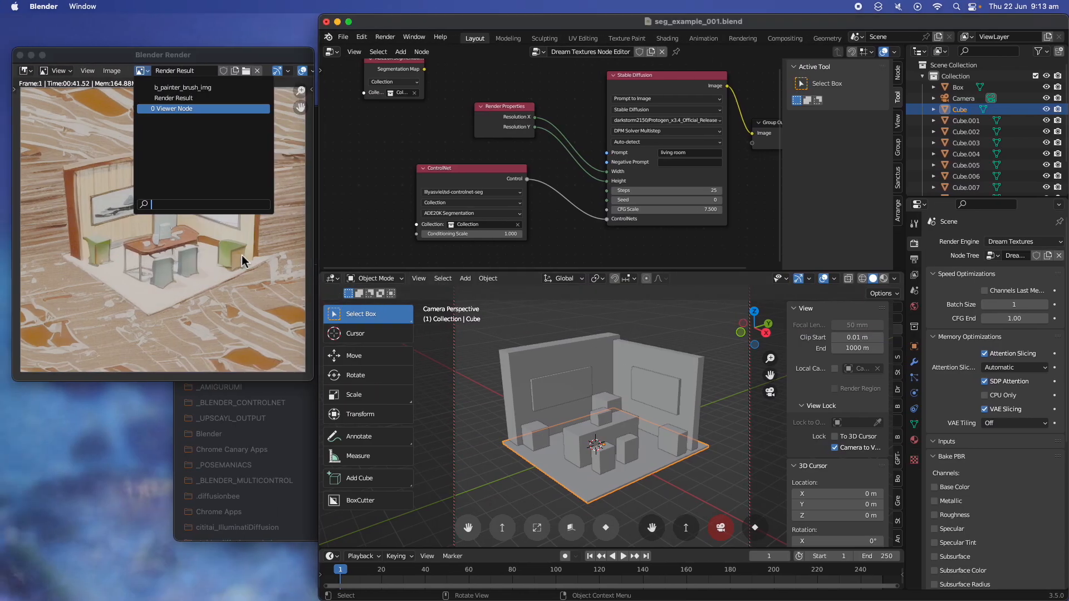
Dismiss the image list in the Blender Render window and enlarge the window to inspect the rendered living room
left_click(244, 262)
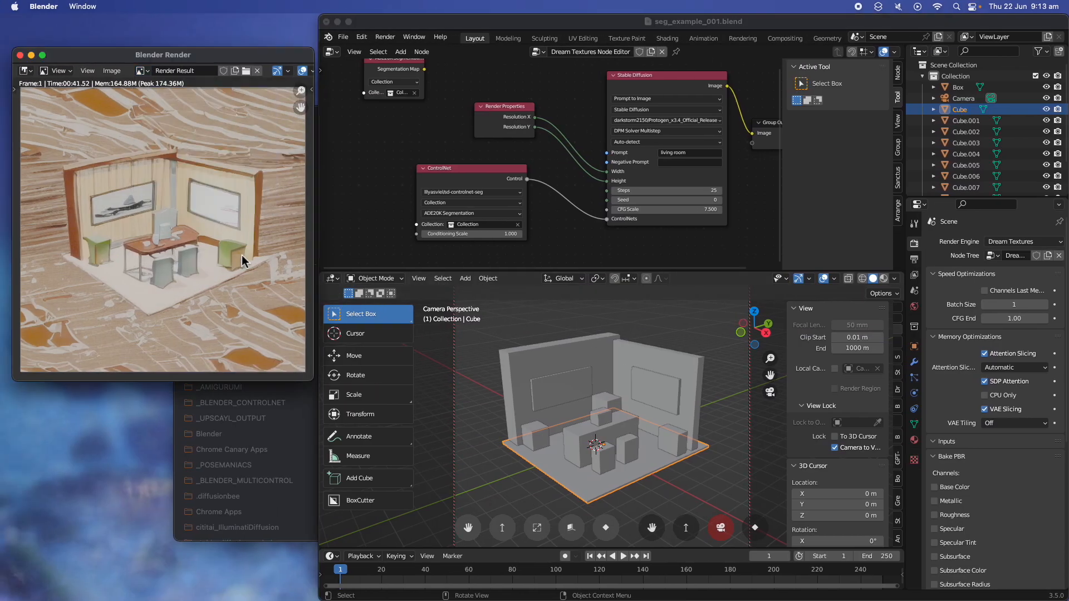
scroll(158, 241, "up", 2)
left_click_drag(312, 384, 507, 463)
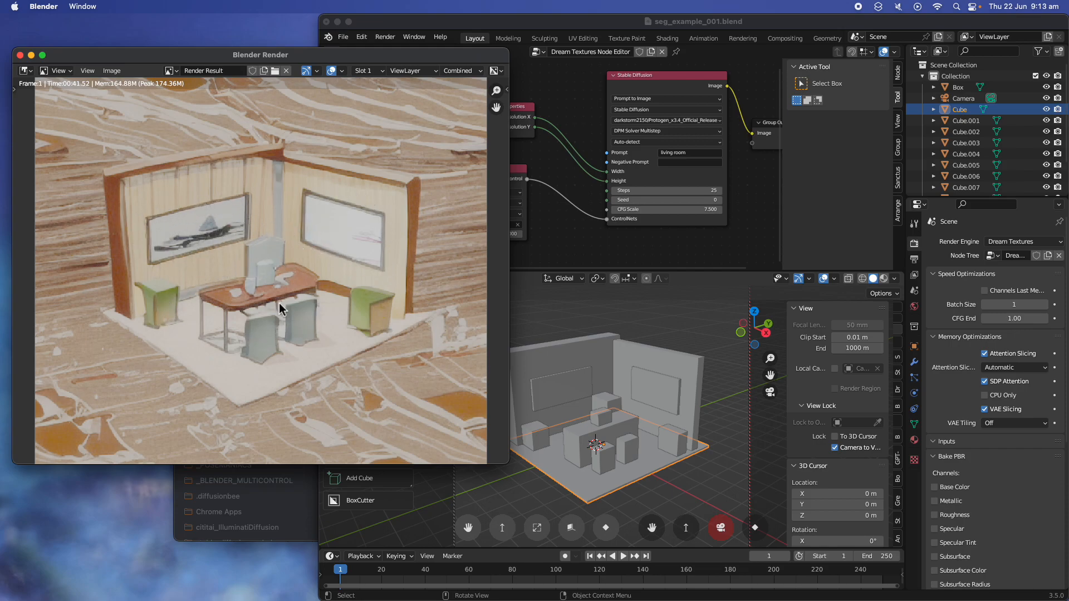
Switch to Draw Things and copy its negative prompt text starting with "illustration, 3d, sepia, painting", without the leading dash
left_click(566, 240)
scroll(563, 222, "up", 3)
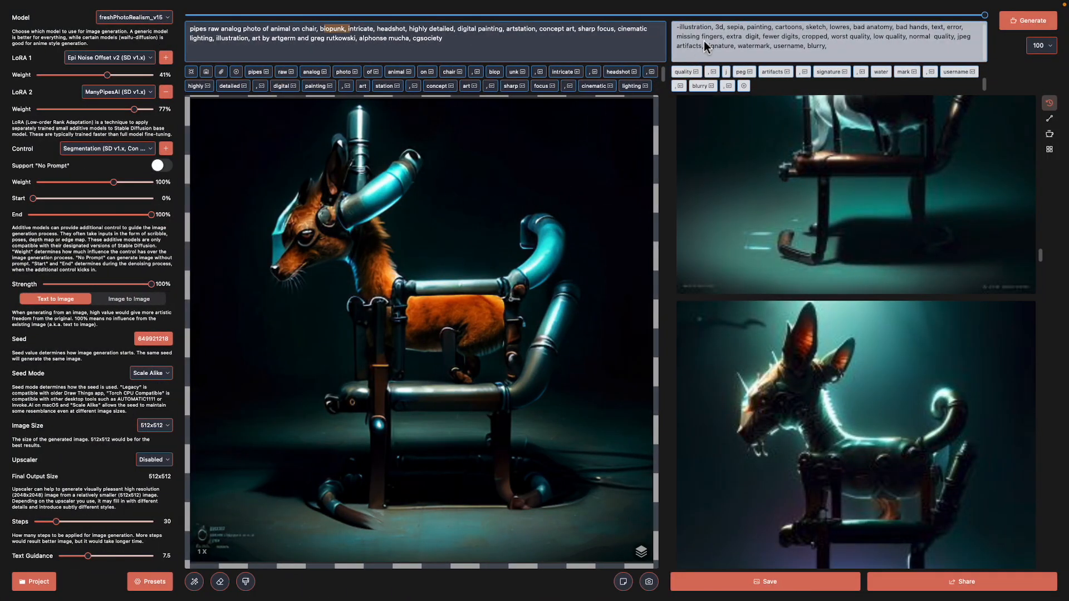
triple_click(704, 41)
left_click(696, 50)
left_click(680, 28)
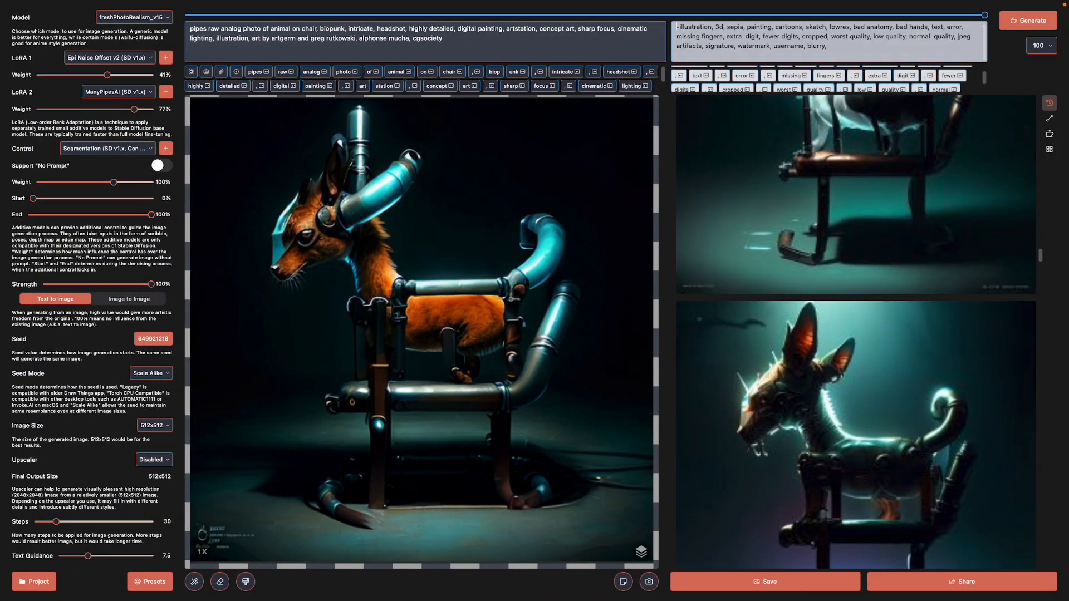
key("BackSpace")
left_click(678, 56)
key("BackSpace")
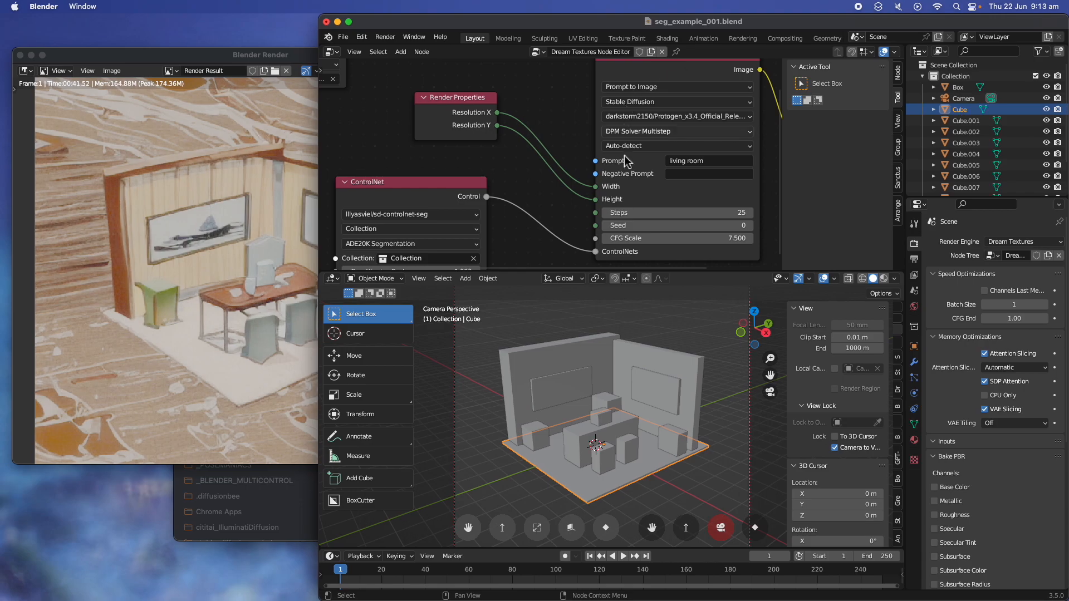
Paste the copied text into the Stable Diffusion node's Negative Prompt in Blender and save the file
left_click(558, 173)
key("super+v")
key("Return")
key("super+s")
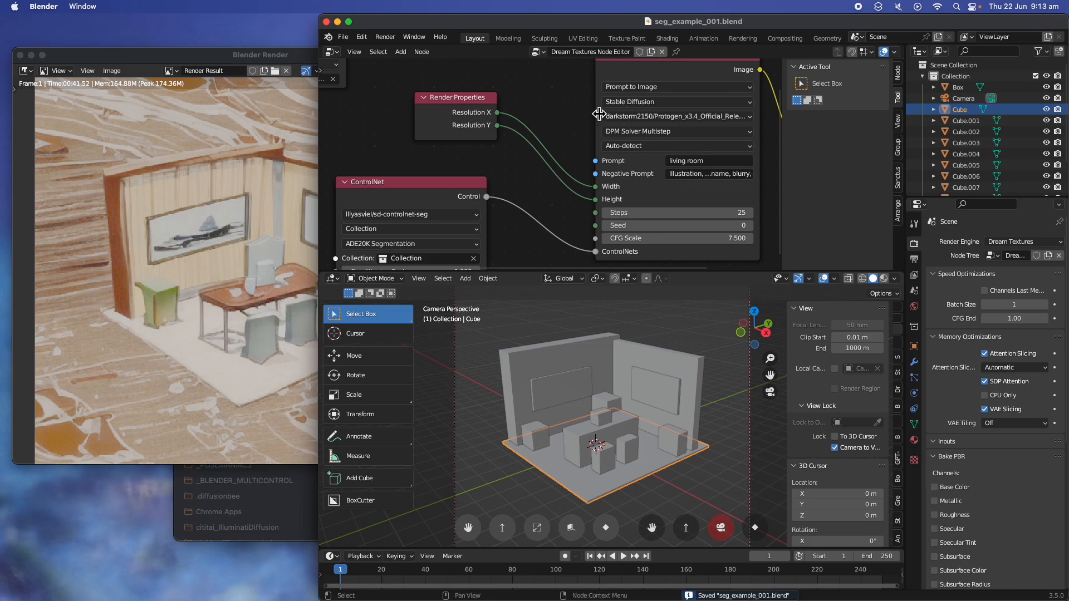
Put "daytime, oil painting of " in front of "living room" in the Stable Diffusion node's Prompt
scroll(641, 156, "up", 5)
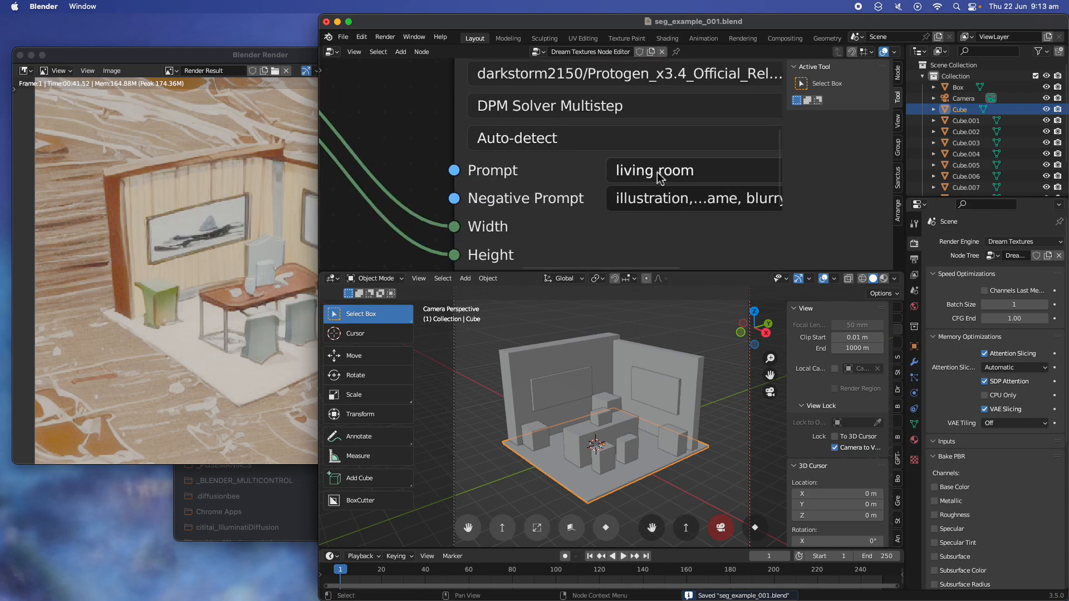
scroll(660, 177, "down", 1)
left_click(633, 166)
key("Home")
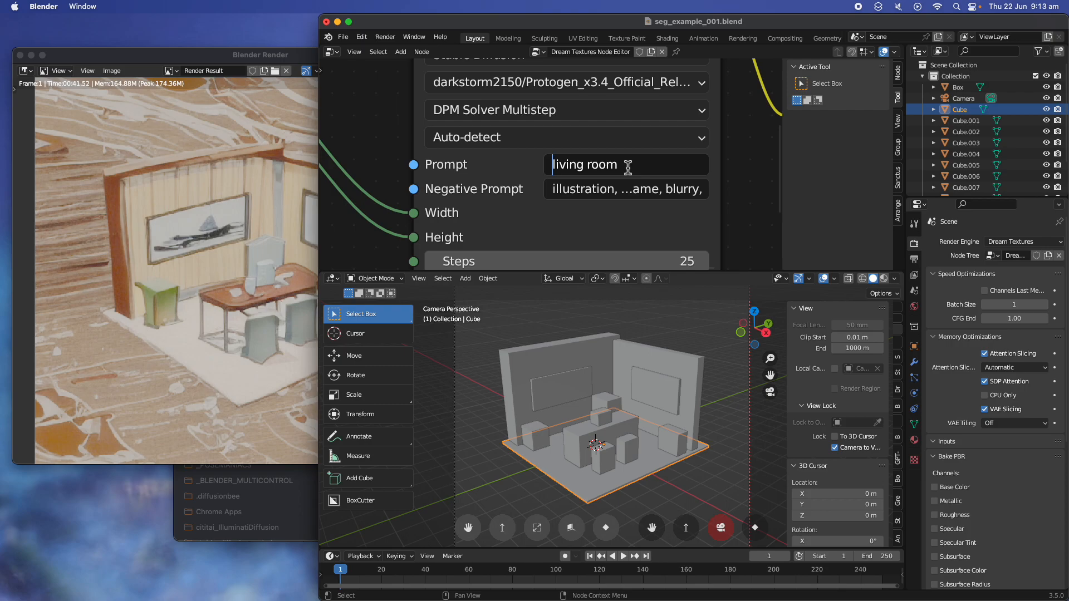
type("daytime, ")
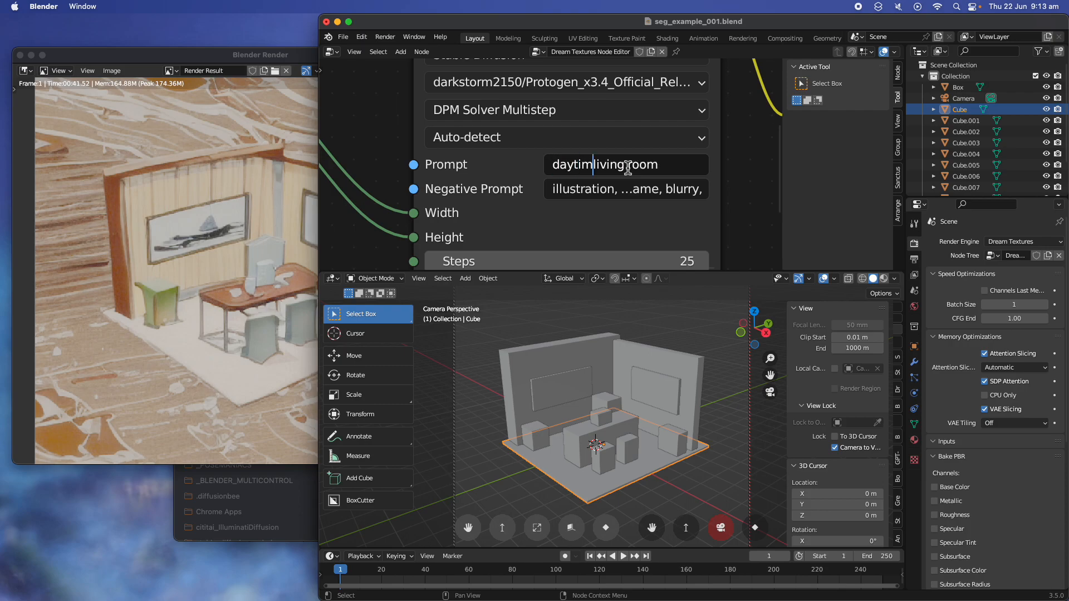
type("oil painting ")
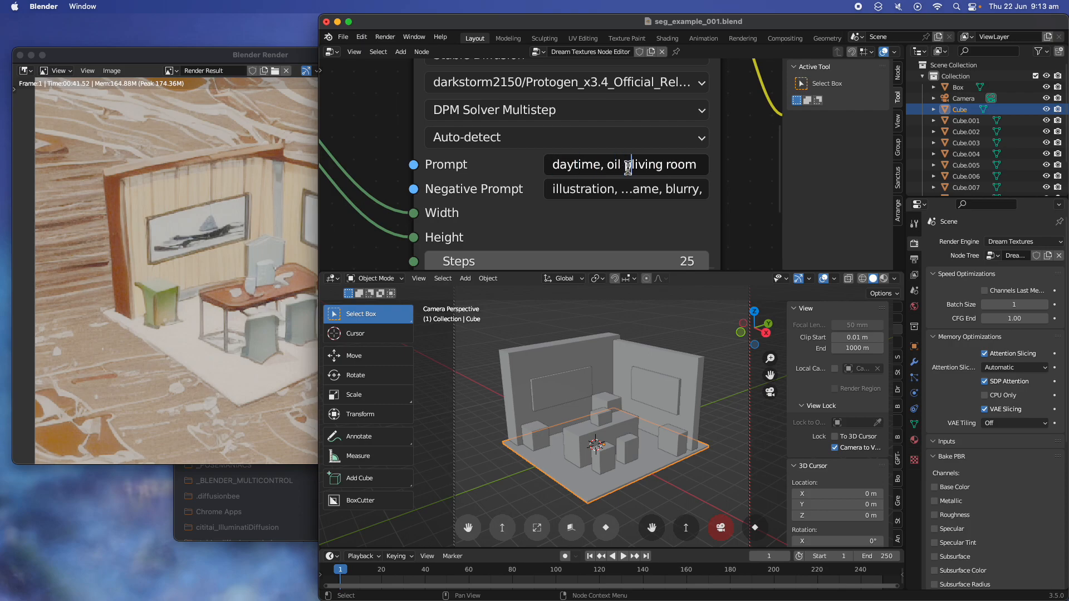
type("of")
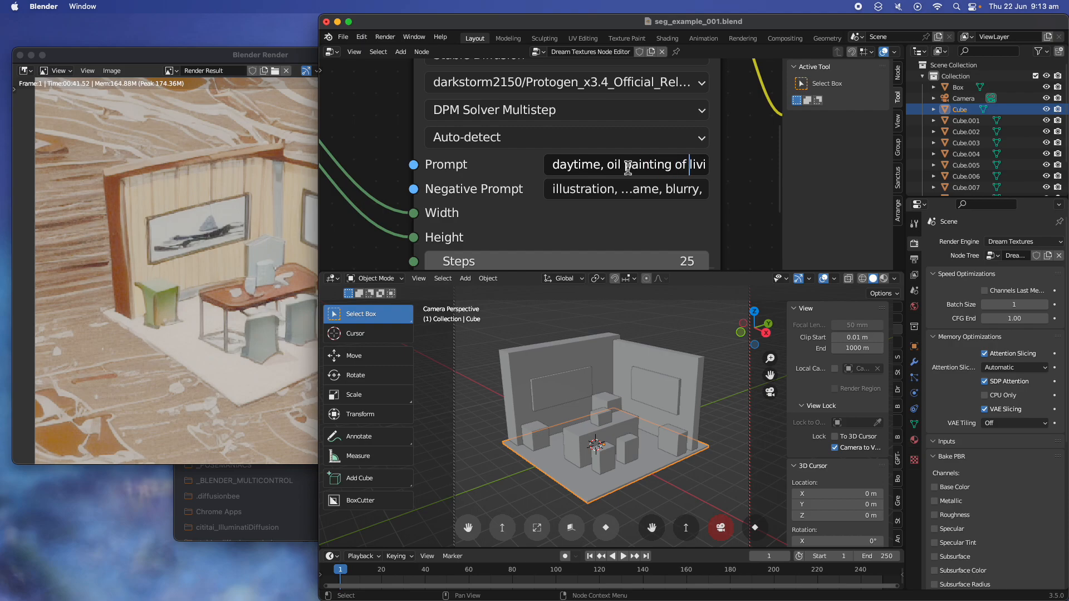
Append " in style of rococo" to the end of the Stable Diffusion node's Prompt and save the file
key("End")
type("in ")
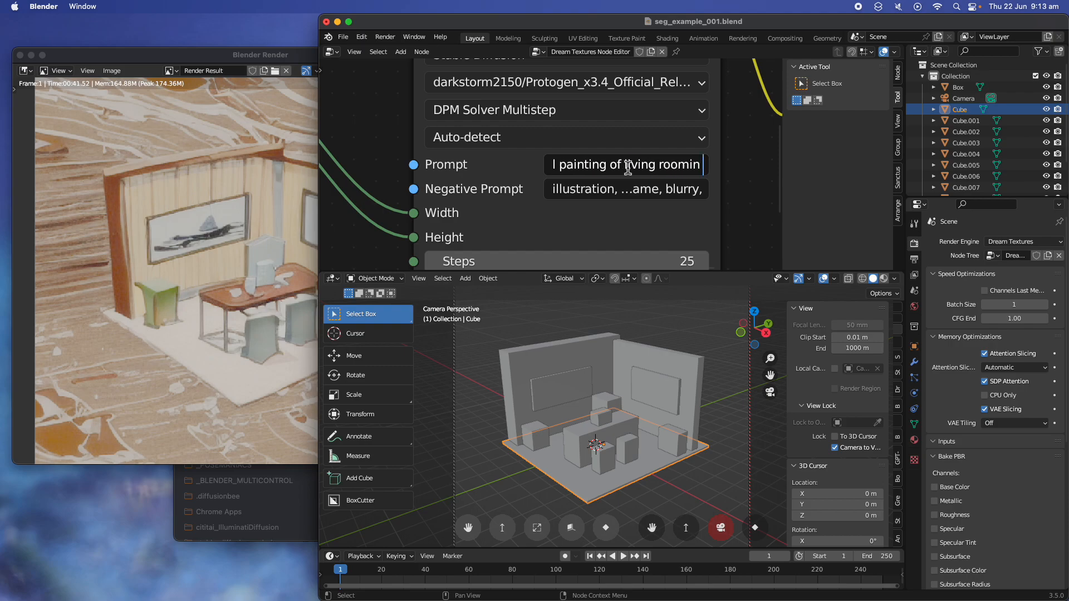
type("style of ro")
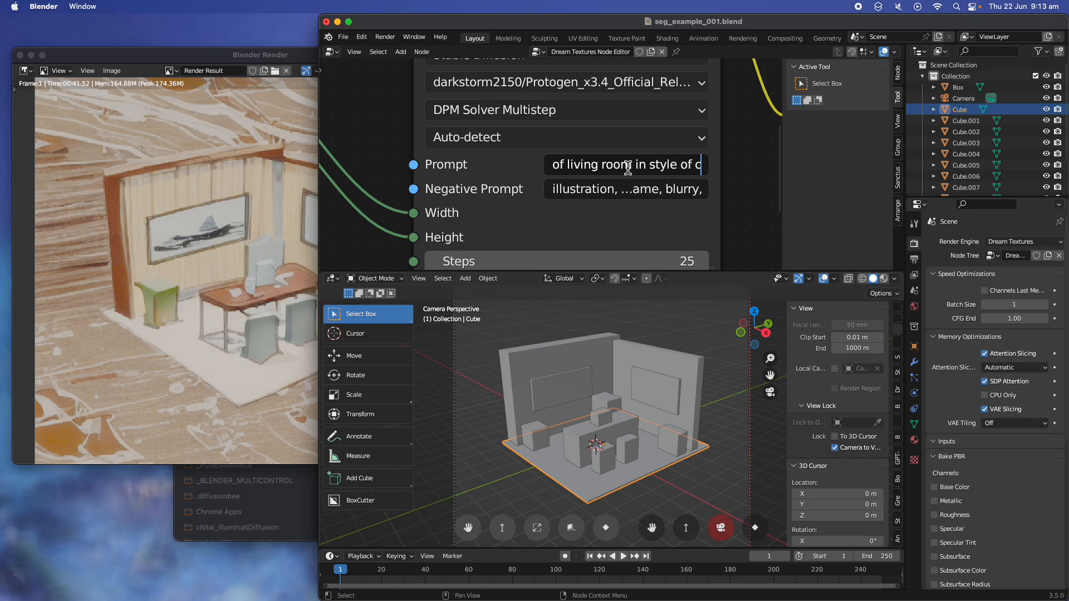
type("ro")
type("oco")
key("Return")
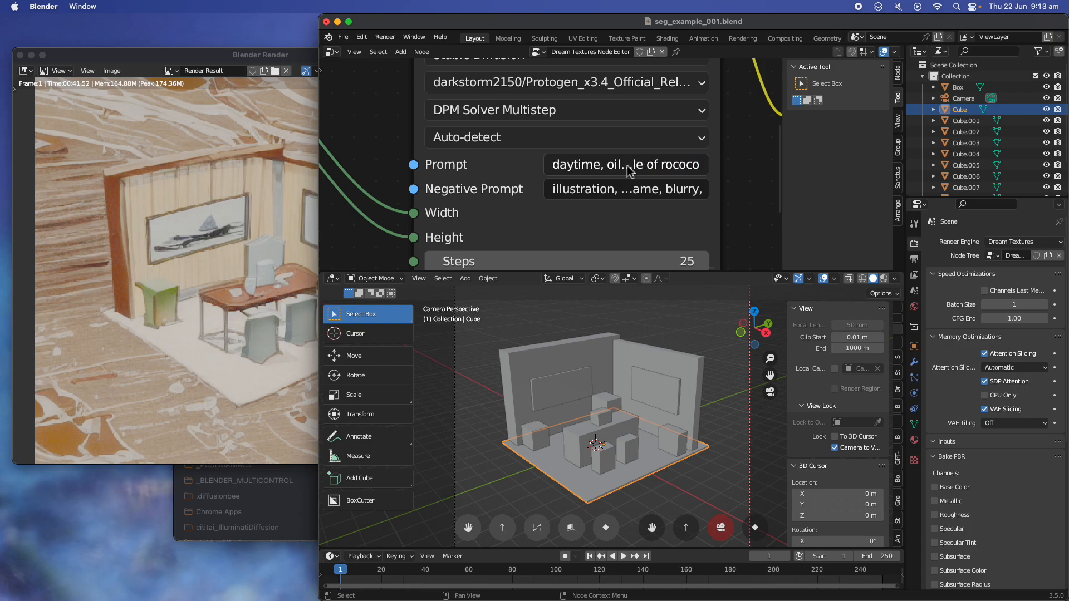
key("super+s")
Add a Random Seed node, link it to the Stable Diffusion node's Seed input, and collapse it below the node
scroll(624, 164, "down", 4)
middle_click_drag(519, 137, 543, 130)
key("shift+a")
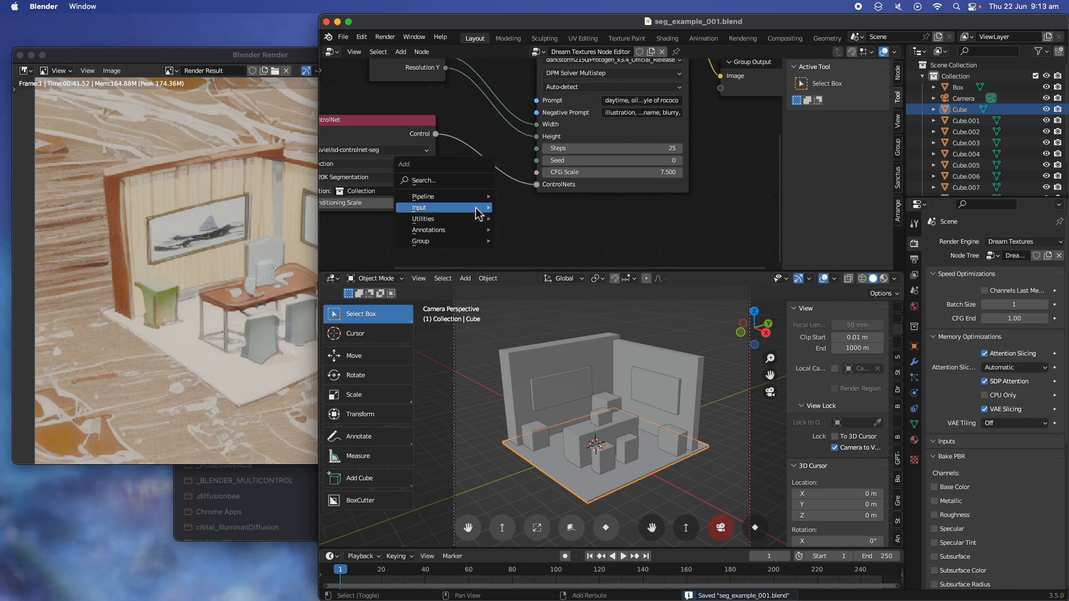
left_click(465, 183)
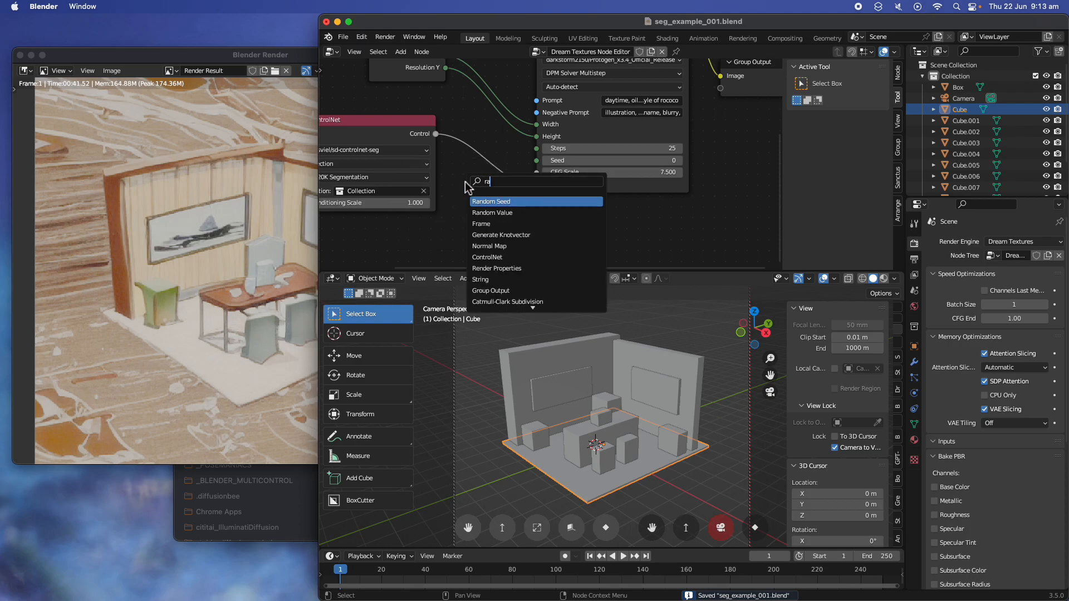
left_click(479, 212)
left_click(510, 219)
left_click_drag(515, 213, 537, 160)
left_click(450, 199)
mouse_move(477, 199)
left_mouse_down()
mouse_move(482, 151)
mouse_move(488, 215)
left_mouse_up()
middle_click_drag(582, 193, 530, 254)
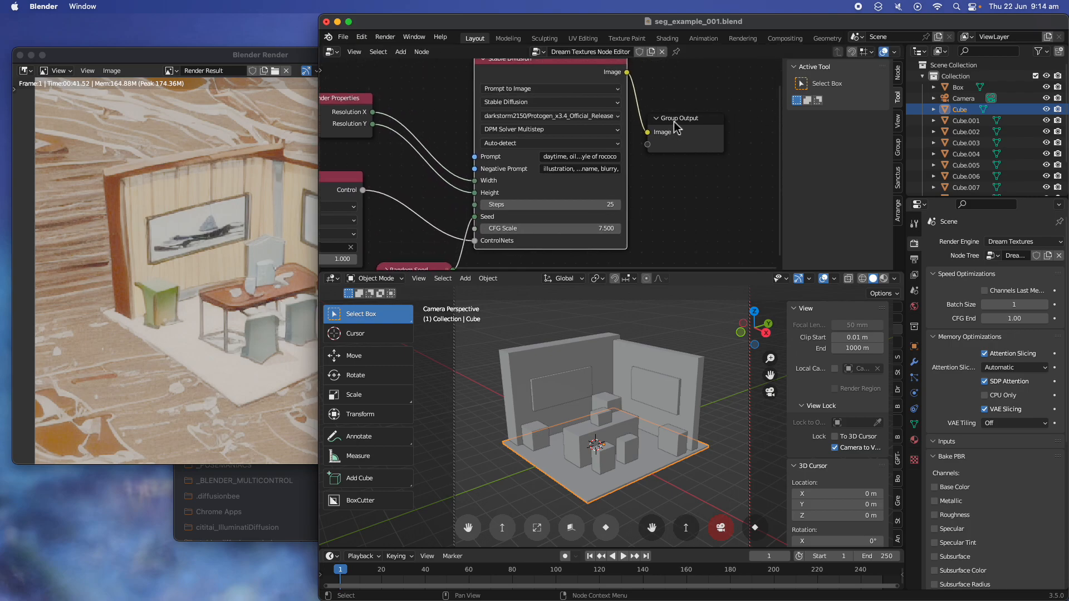
Move the Group Output node slightly farther from the Stable Diffusion node and save the file
left_click_drag(675, 121, 694, 117)
middle_click_drag(549, 142, 633, 116)
key("super+s")
Duplicate the ControlNet node below the original and set the copy's model to sd-controlnet-depth
middle_click_drag(524, 153, 552, 143)
scroll(576, 348, "up", 2)
middle_click_drag(488, 175, 566, 178)
left_click_drag(464, 150, 412, 118)
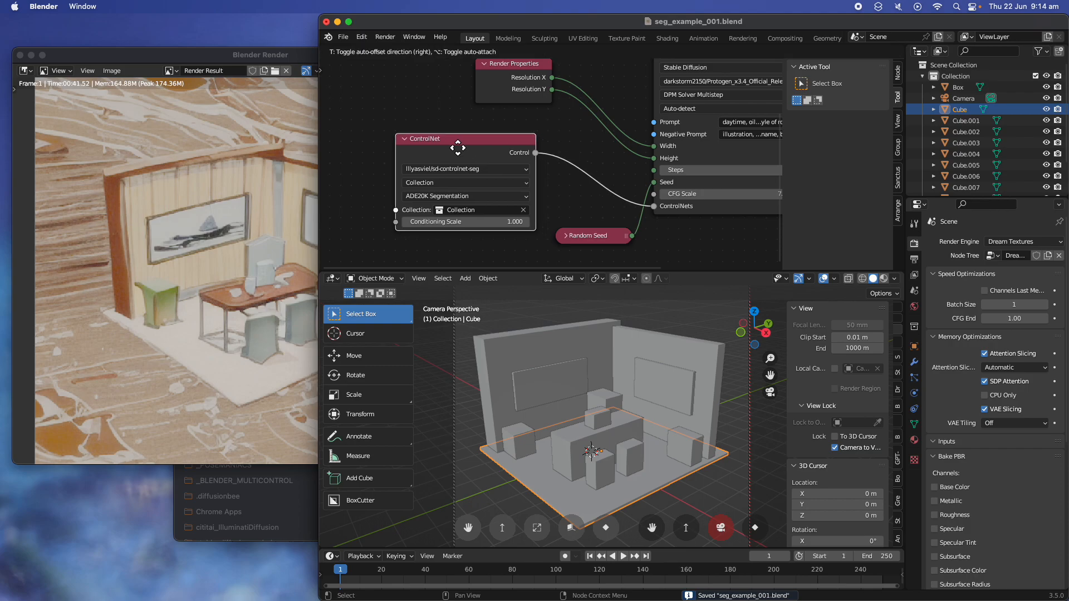
key("shift+d")
left_click(422, 244)
middle_click_drag(432, 208, 417, 131)
scroll(421, 177, "up", 2)
left_click(422, 180)
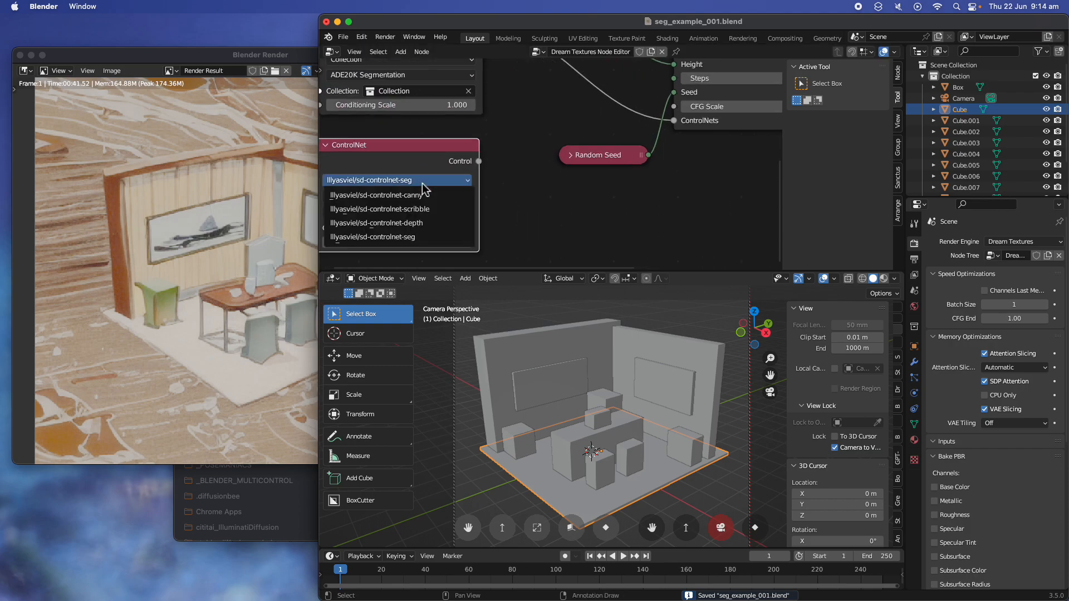
left_click(445, 229)
Link the depth ControlNet node to the Stable Diffusion node's ControlNets input and set its Conditioning Scale to 0.660
scroll(525, 198, "down", 1)
scroll(524, 193, "down", 2)
middle_click_drag(524, 193, 492, 221)
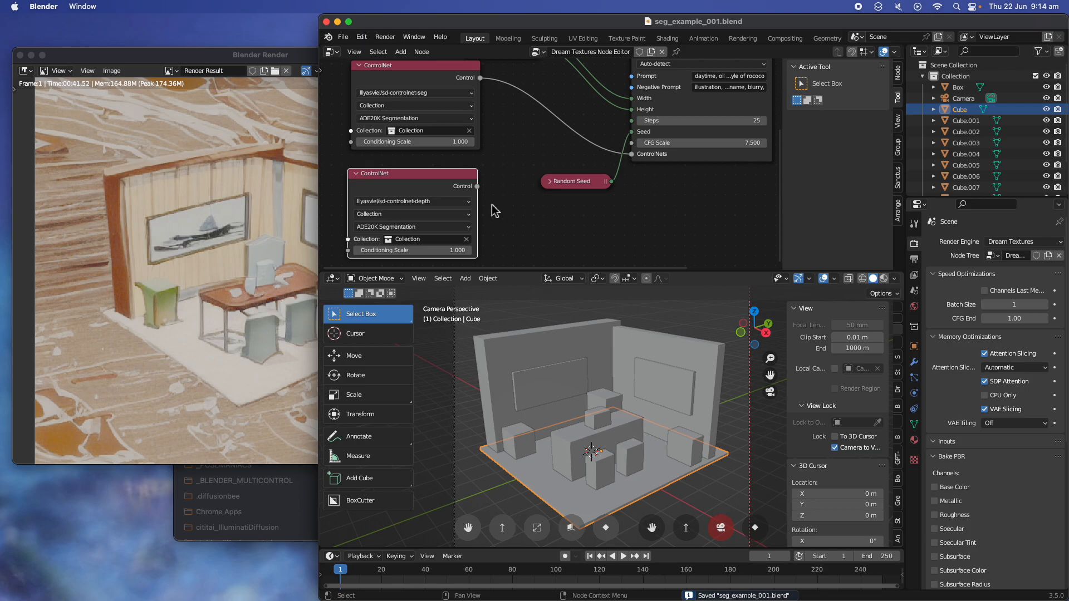
left_click_drag(477, 186, 631, 153)
left_click_drag(439, 250, 426, 251)
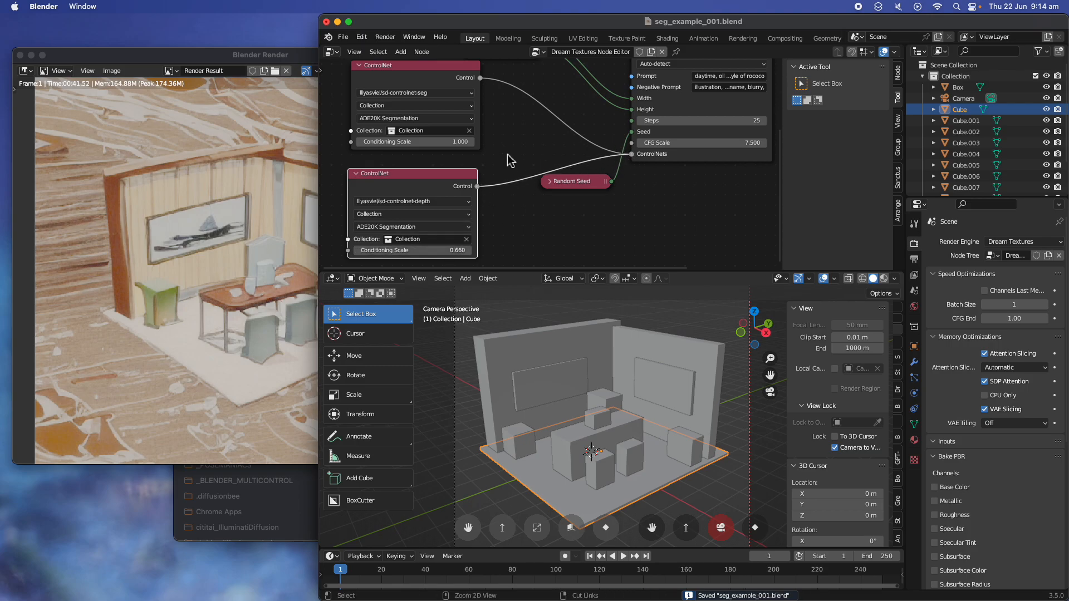
Slightly adjust the camera's viewing angle on the blocked-out living room in the 3D viewport
middle_click_drag(567, 315, 570, 310)
scroll(583, 333, "up", 3)
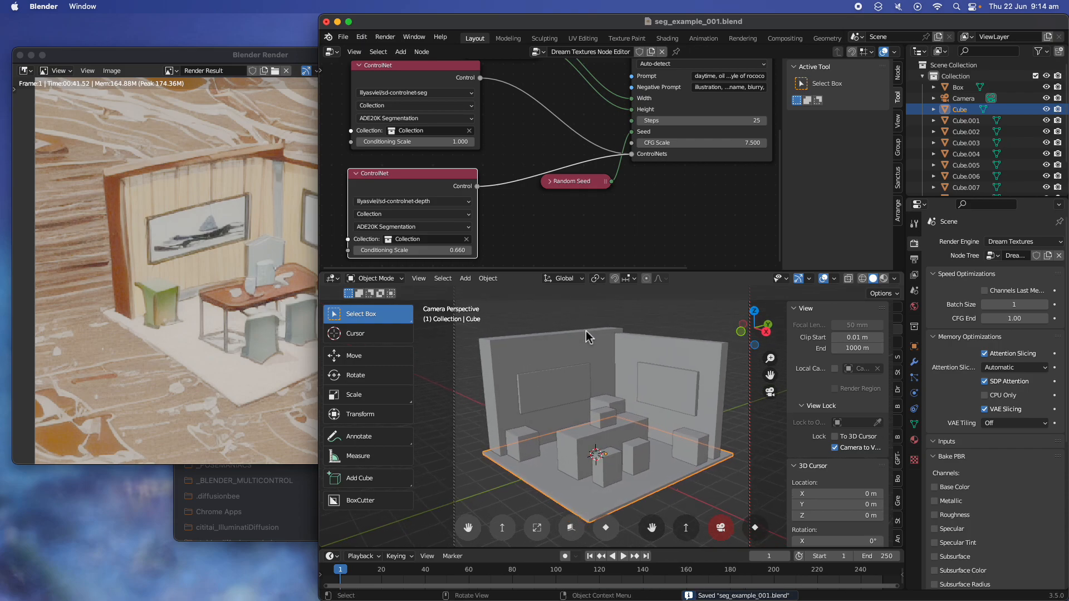
scroll(585, 334, "down", 3)
scroll(588, 238, "right", 3)
scroll(587, 238, "up", 2)
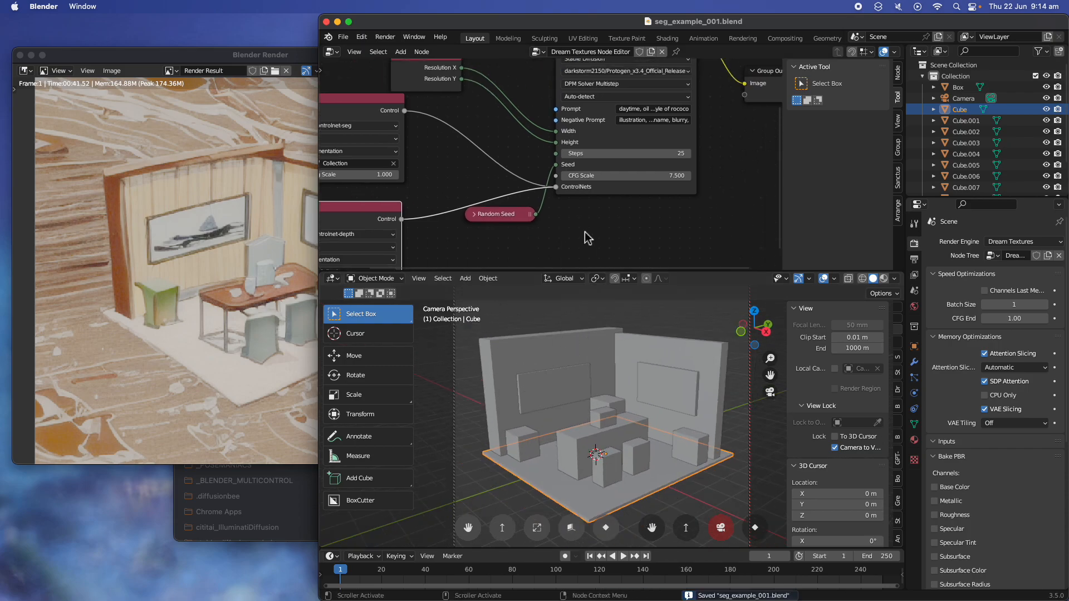
Connect the ADE20K Segmentation node's Segmentation Map output to the Group Output's Image input and save the file
scroll(588, 238, "up", 6)
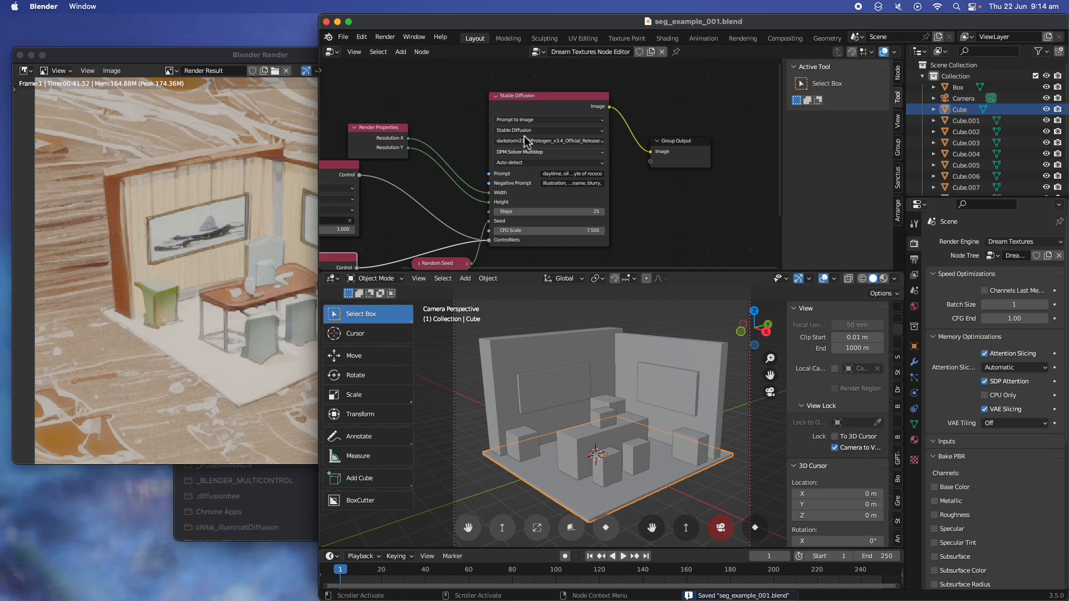
left_click_drag(363, 139, 734, 209)
key("Escape")
key("super+s")
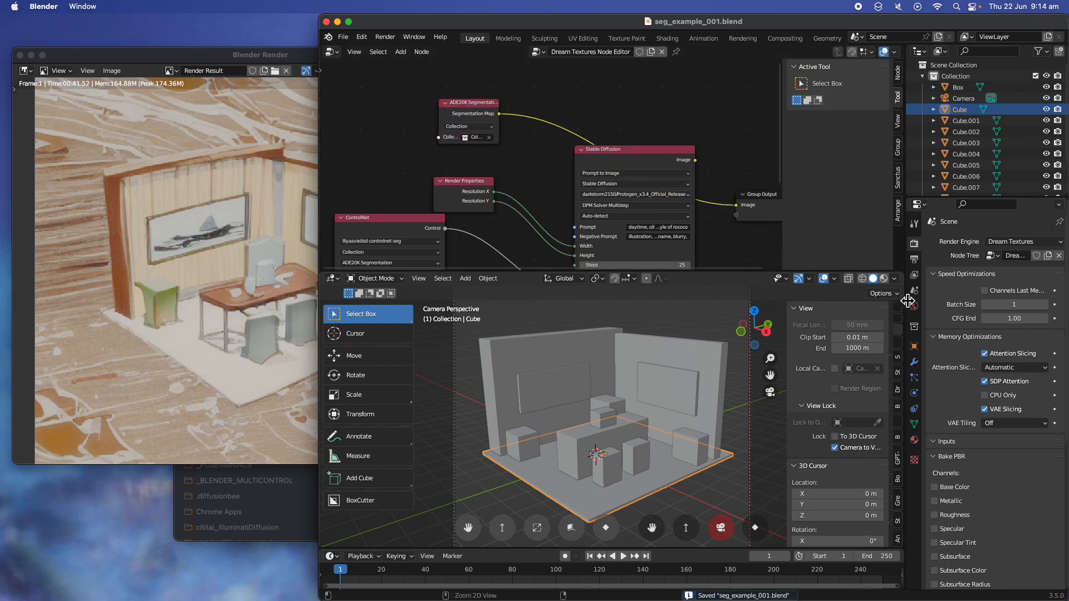
Set the scene's color management view transform to Standard
left_click(942, 457)
left_click(951, 472)
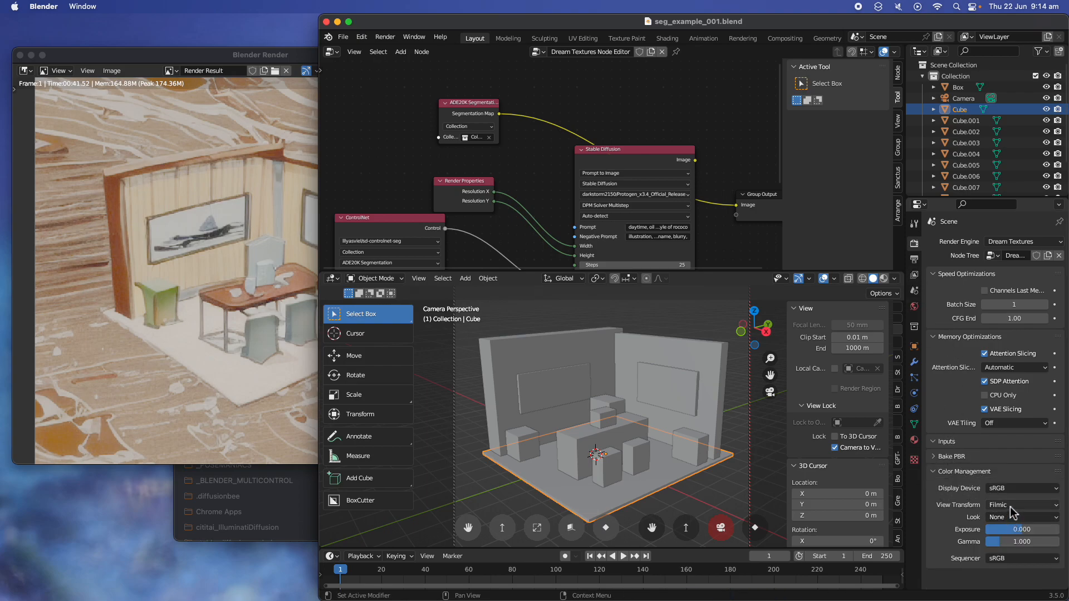
left_click(1012, 506)
left_click(1012, 521)
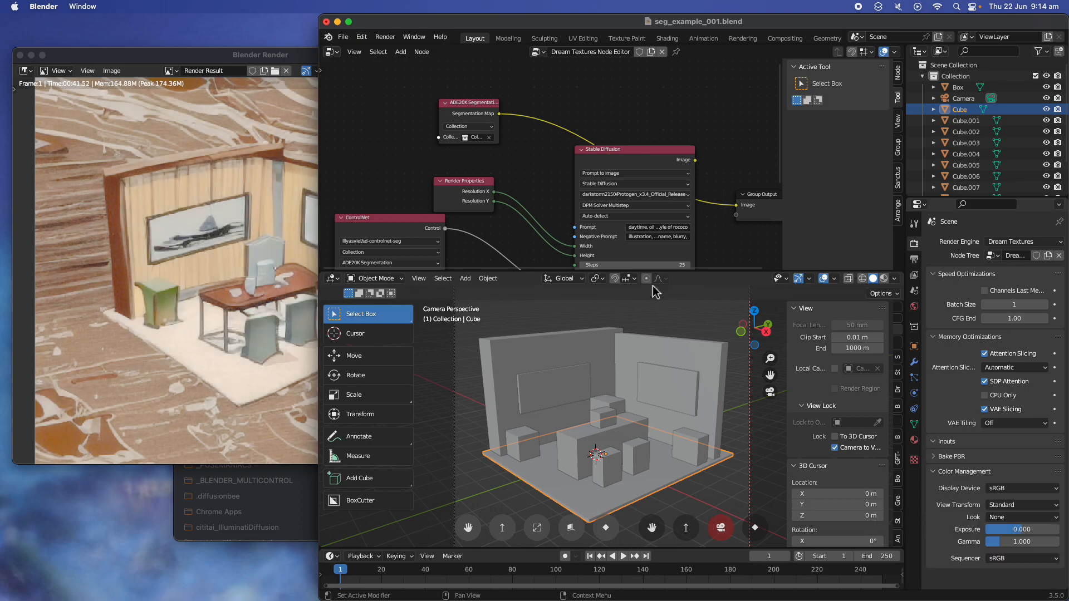
Save the file and render the segmentation map image
left_click(236, 205)
key("super+s")
left_click(520, 120)
left_click(387, 38)
left_click(390, 48)
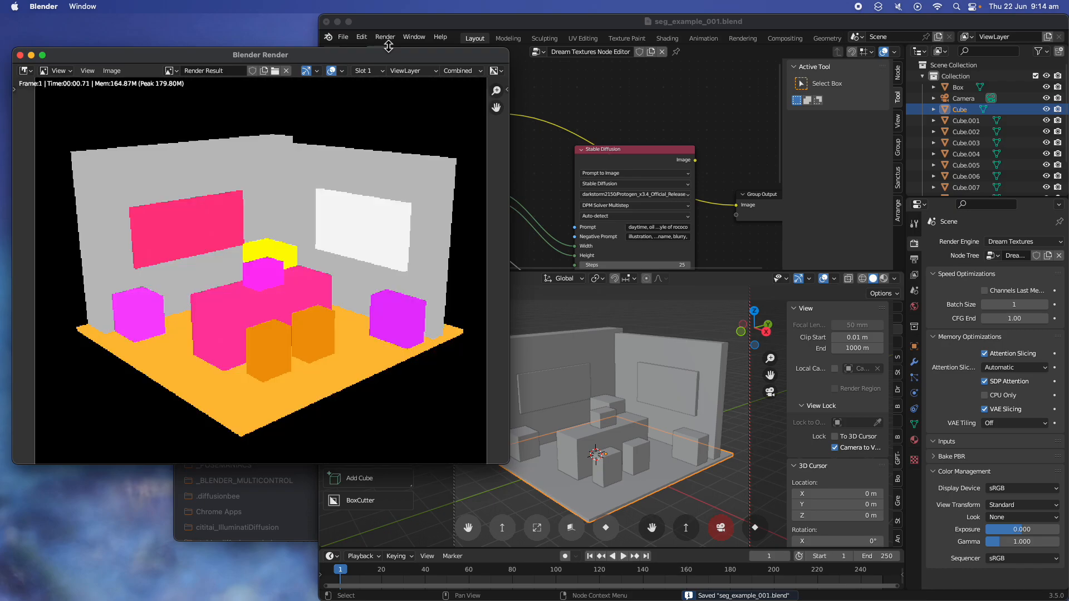
Save the rendered segmentation image to the Desktop as seg1.png
left_click(114, 72)
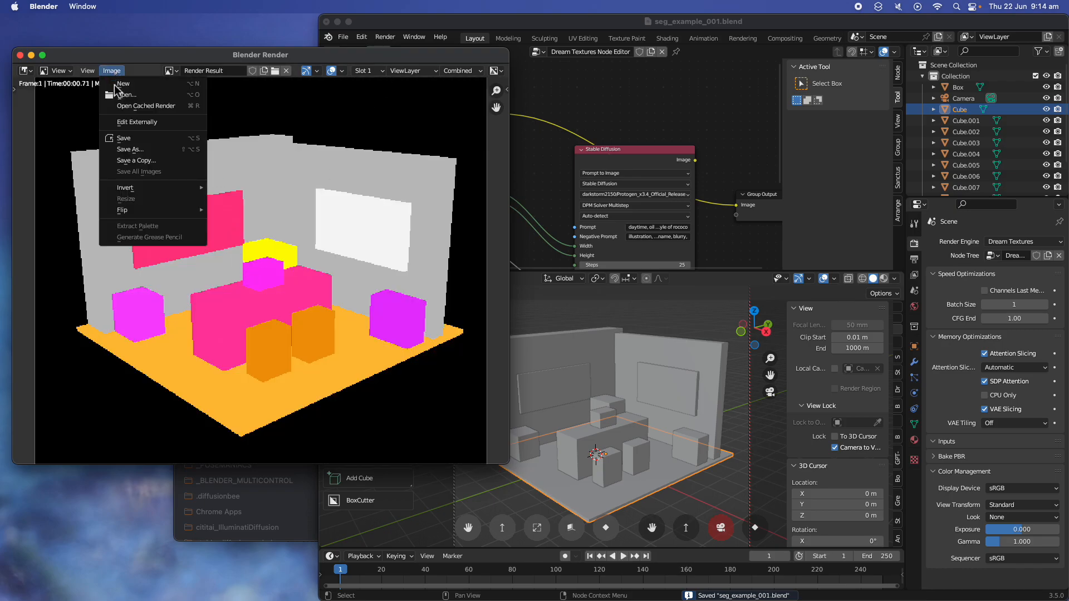
left_click(129, 148)
left_click(182, 455)
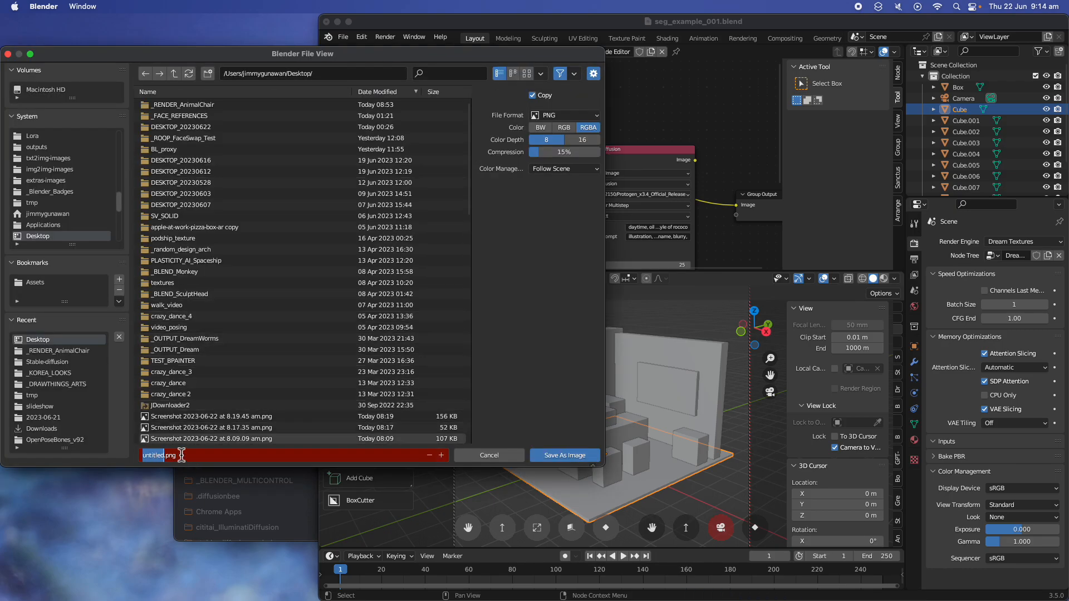
type("seg1")
left_click(557, 456)
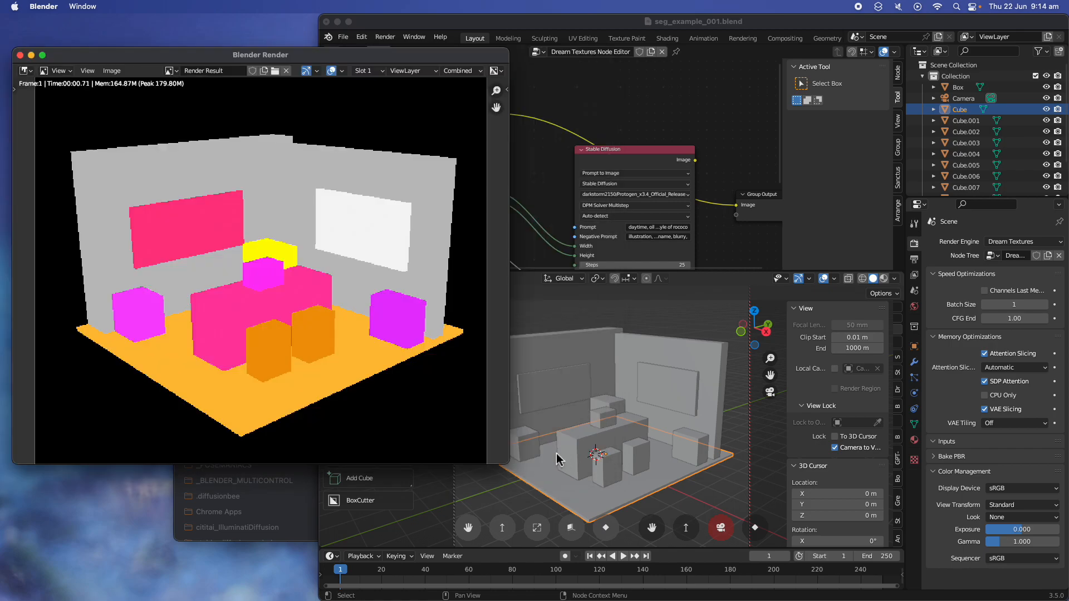
Reconnect the Stable Diffusion node's Image output to the Group Output's Image input
left_click(560, 111)
scroll(607, 155, "up", 1)
middle_click_drag(606, 155, 512, 117)
left_click_drag(609, 124, 649, 171)
scroll(519, 91, "down", 1)
middle_click_drag(519, 91, 533, 91)
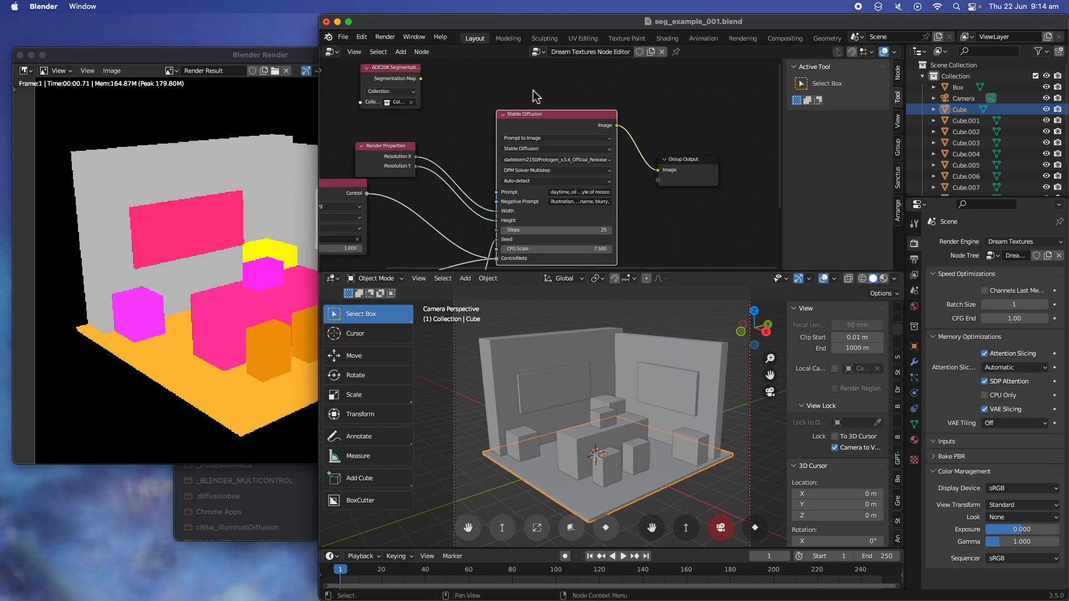
Save the file and render the scene through the Stable Diffusion node
key("super+s")
left_click(385, 37)
left_click(401, 50)
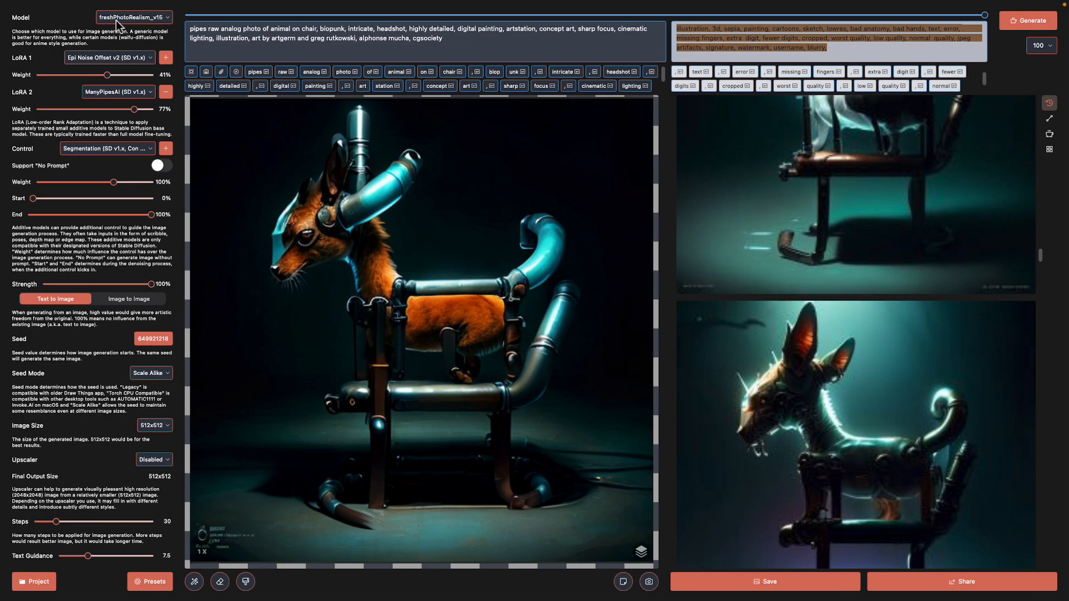
In Draw Things, clear the canvas and load seg1.png from the Desktop as the custom layer
left_click(623, 582)
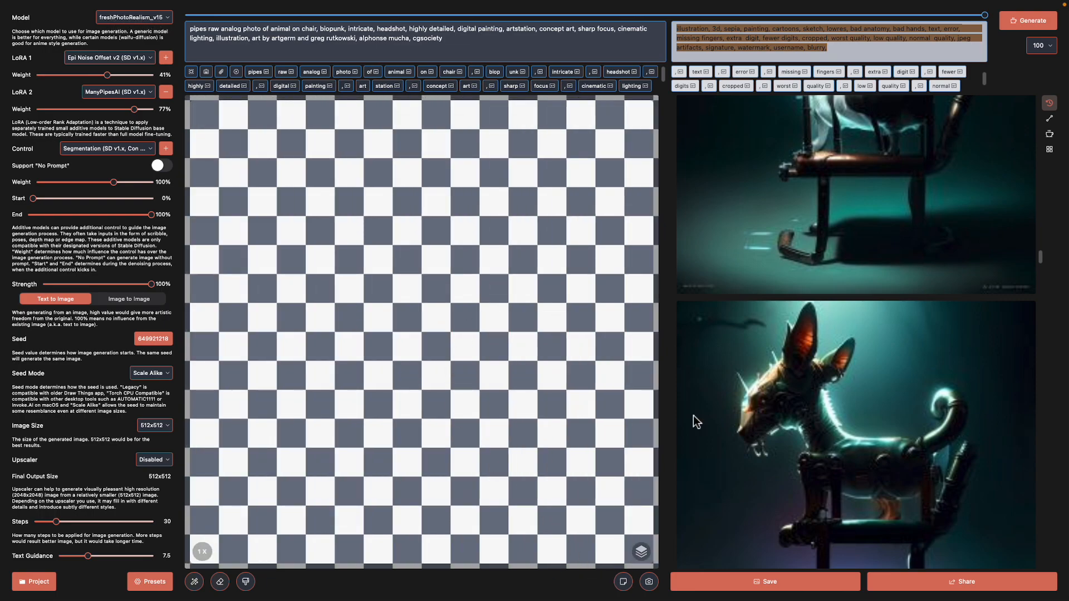
left_click(642, 552)
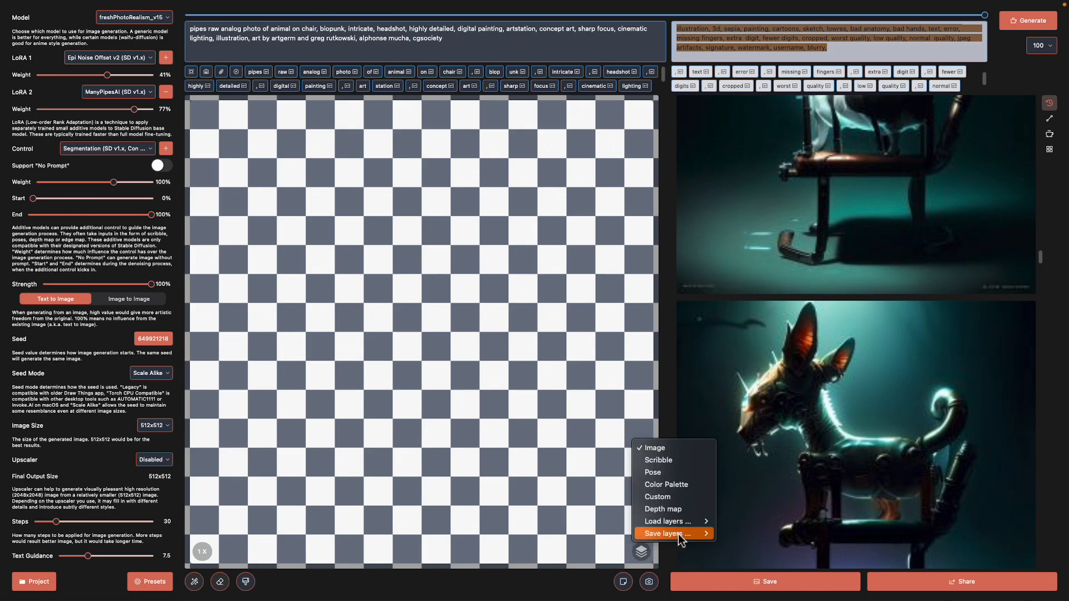
mouse_move(682, 526)
mouse_move(757, 582)
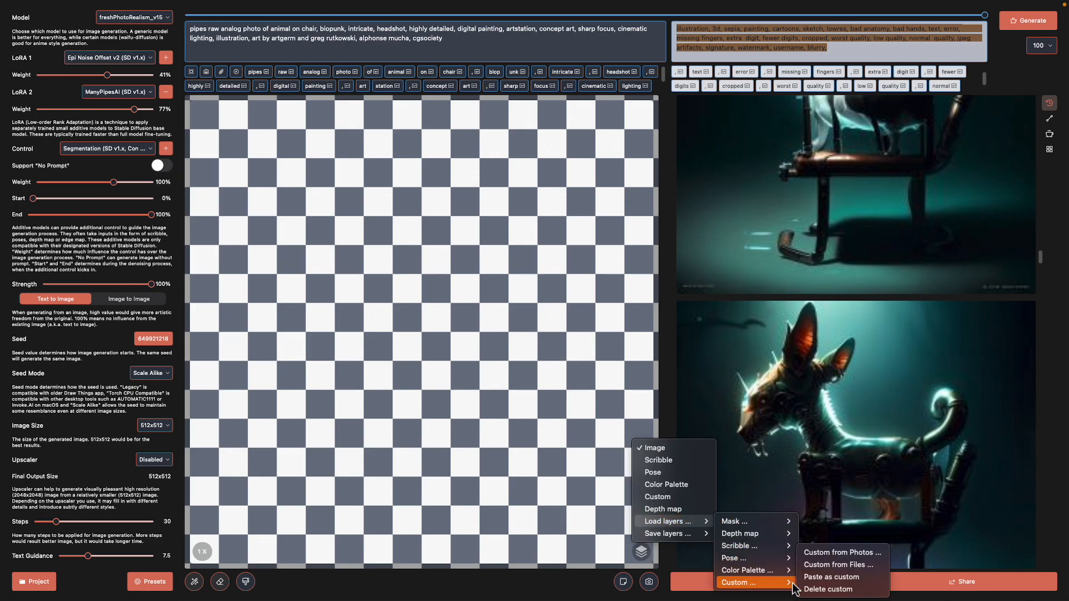
left_click(832, 568)
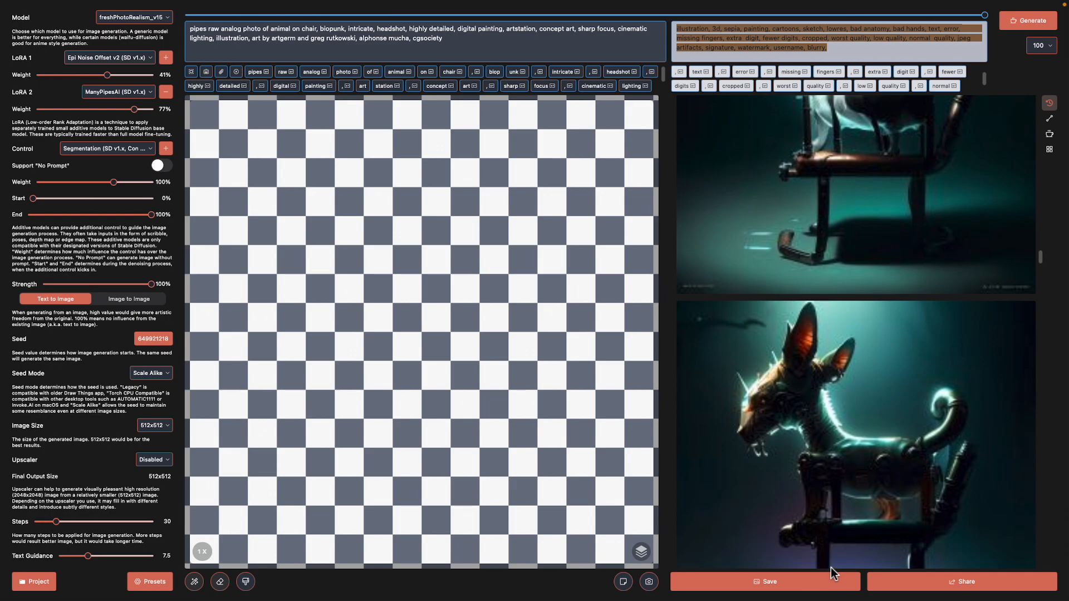
scroll(350, 334, "down", 10)
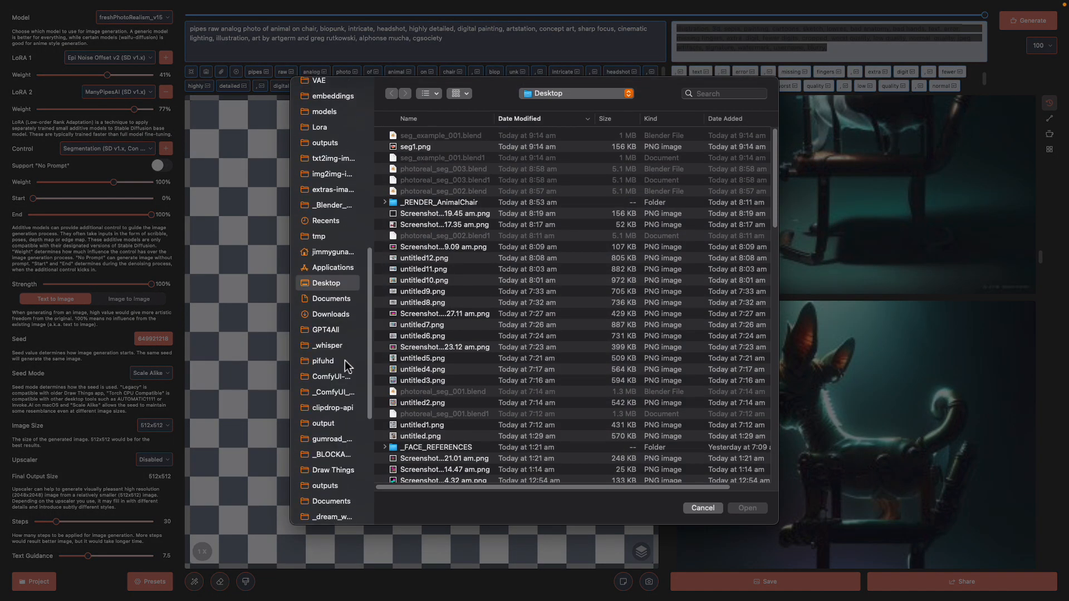
double_click(475, 147)
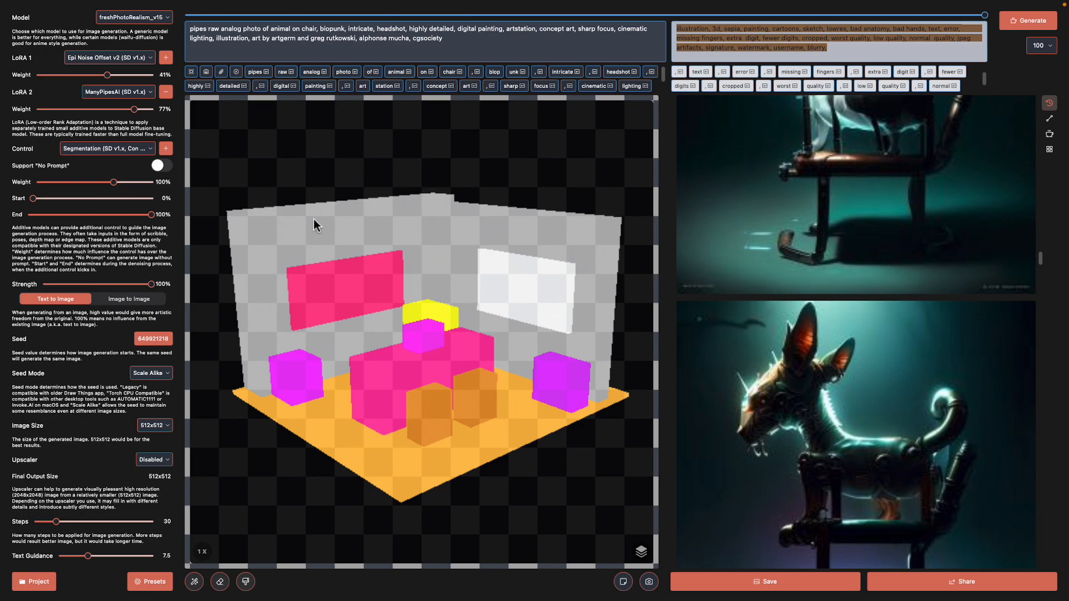
Choose Segmentation (SD v1.x, ControlNet 1.1) as the control and replace "animal on chair" in the prompt with "livingroom"
left_click(88, 153)
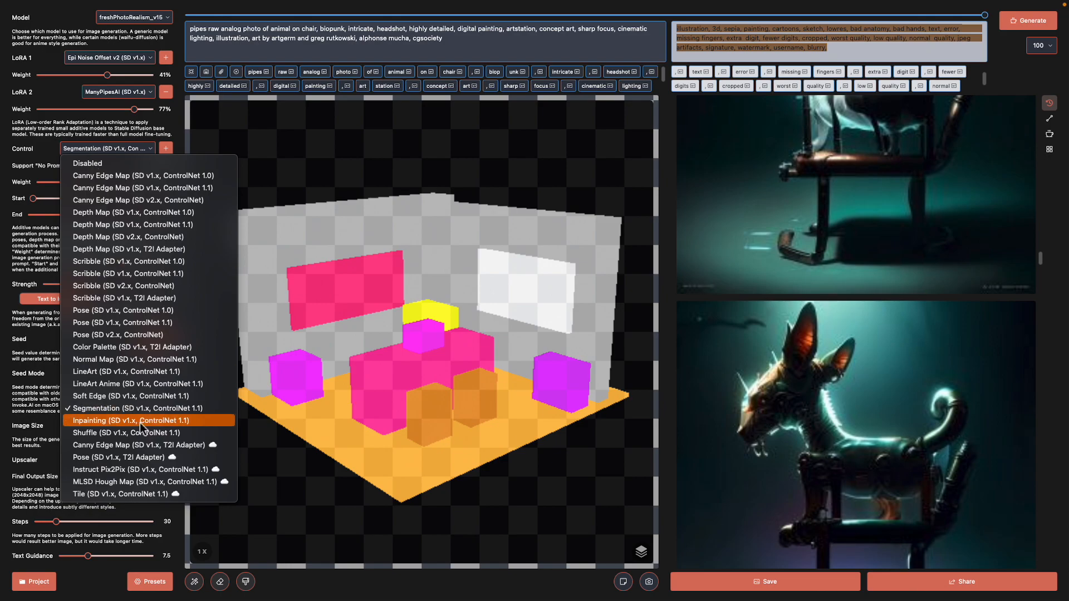
left_click(173, 411)
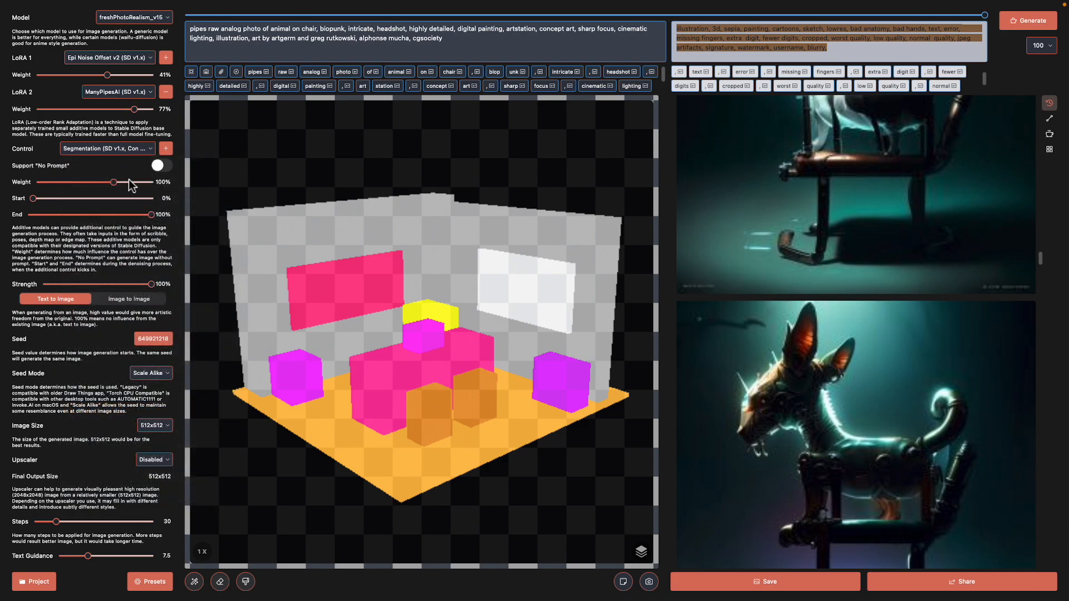
left_click(750, 37)
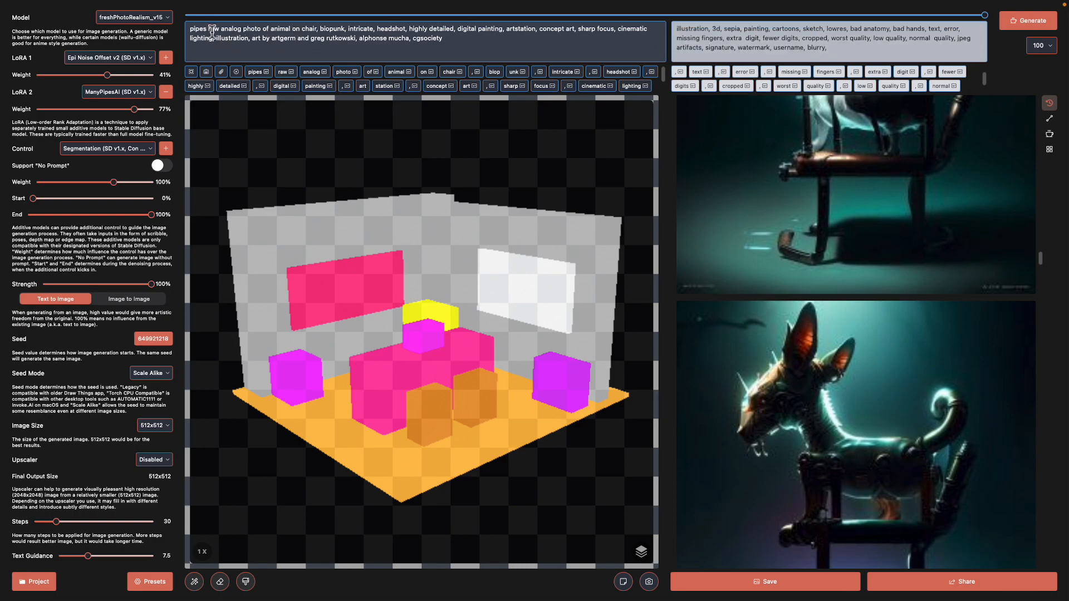
left_click_drag(199, 32, 256, 31)
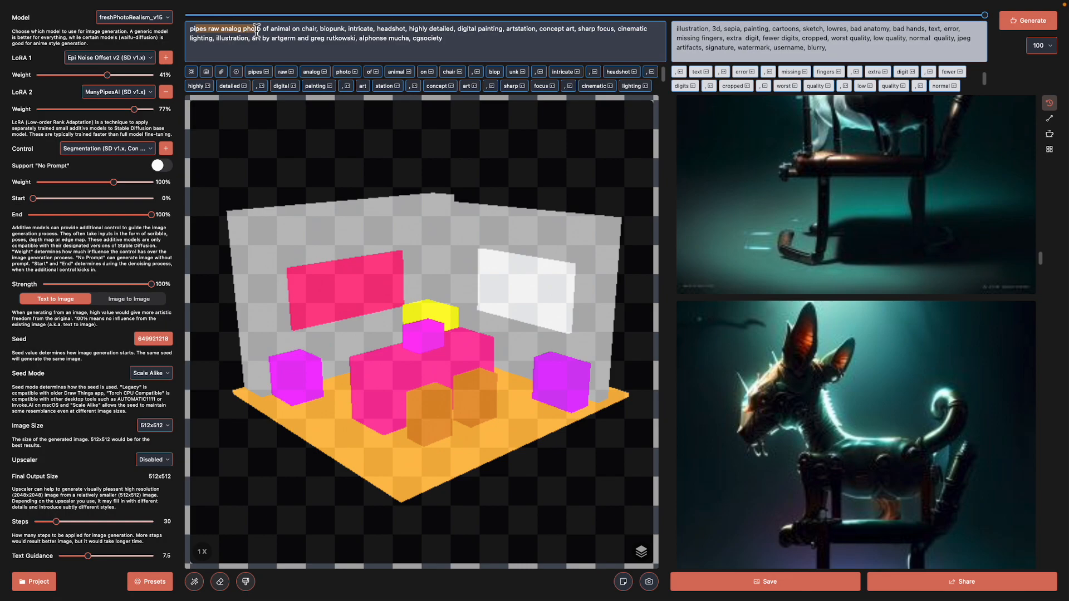
left_click(262, 31)
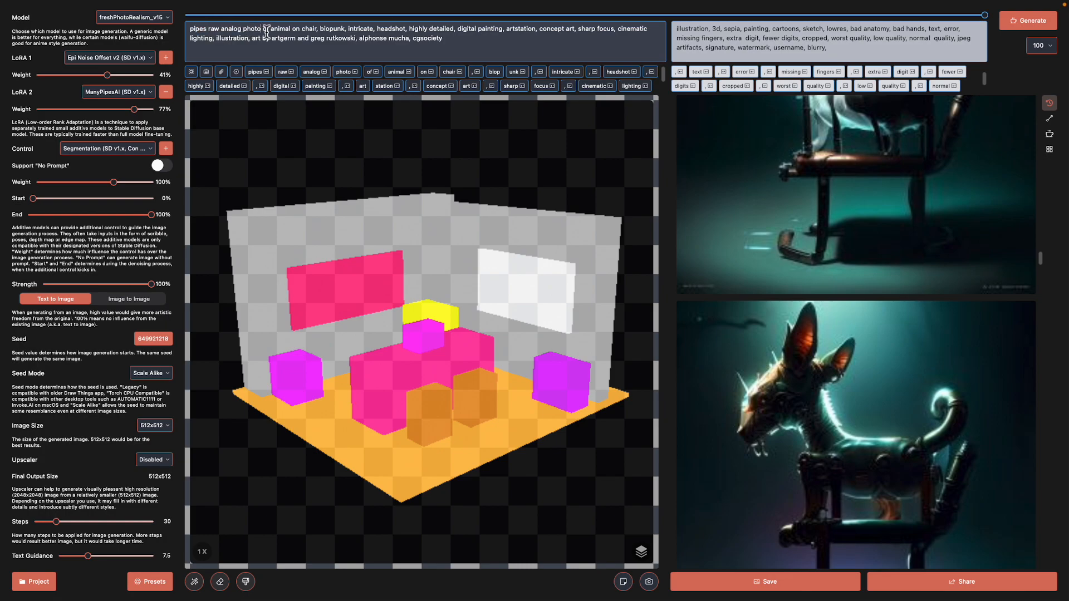
left_click_drag(300, 29, 317, 29)
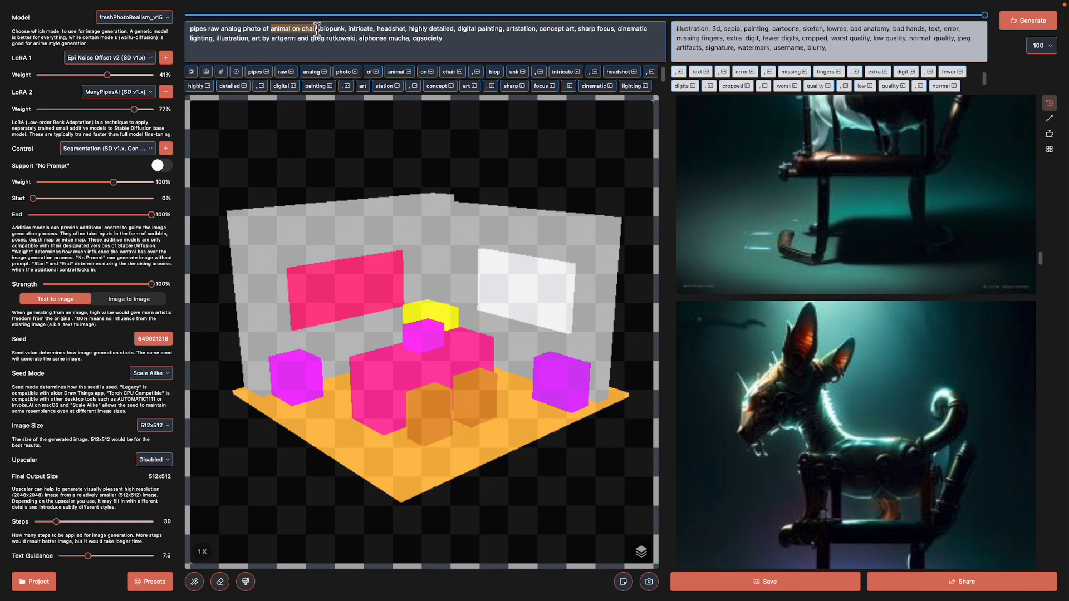
type("livingroom")
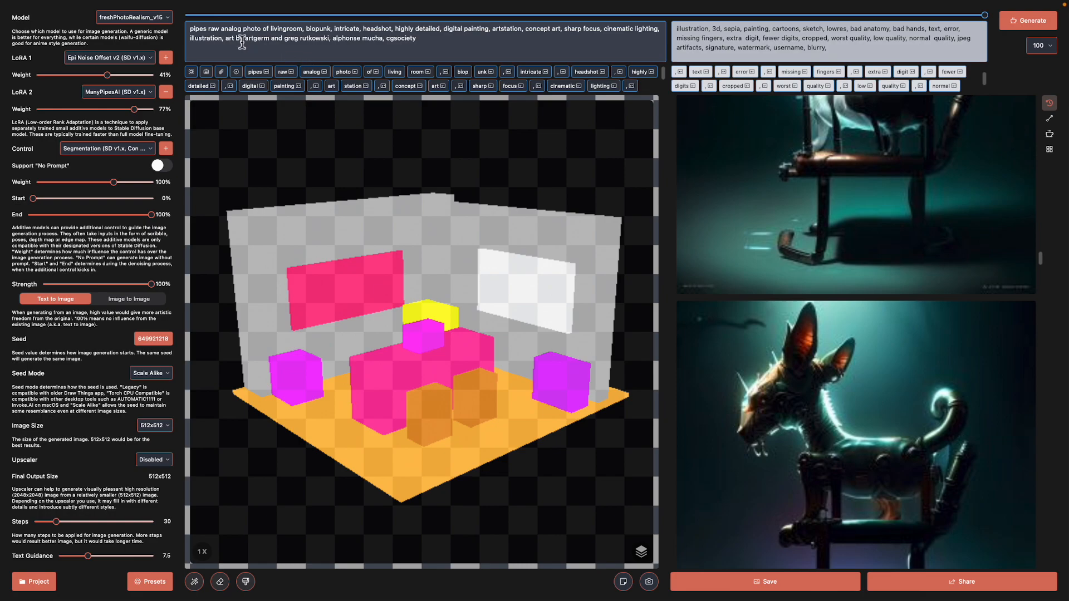
Set the number of images to 4 and start the text-to-image generation
left_click(1040, 48)
left_click(1042, 99)
key("super+Return")
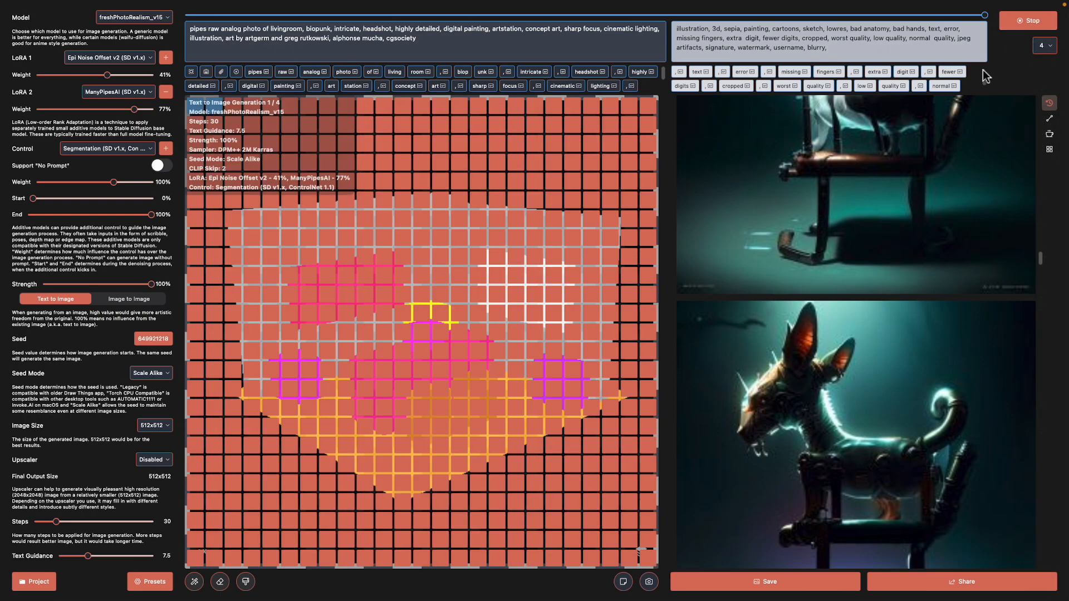
Switch back to Blender and duplicate the small microwave box on the table, moving the copy along Y to about -1.59 m
key("ctrl+Left")
key("ctrl+Left")
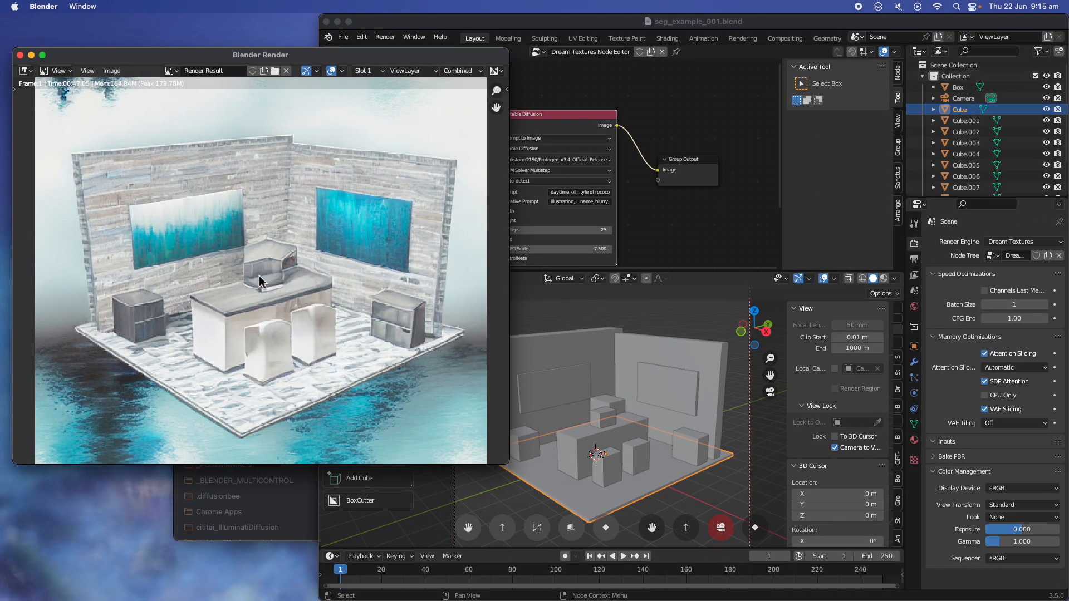
left_click(607, 419)
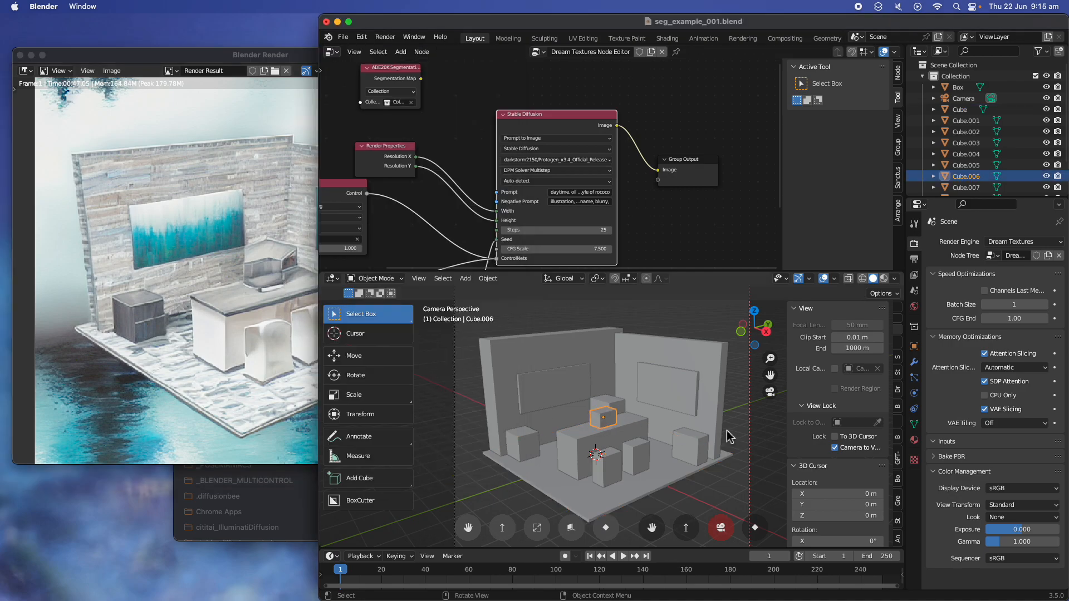
left_click(914, 346)
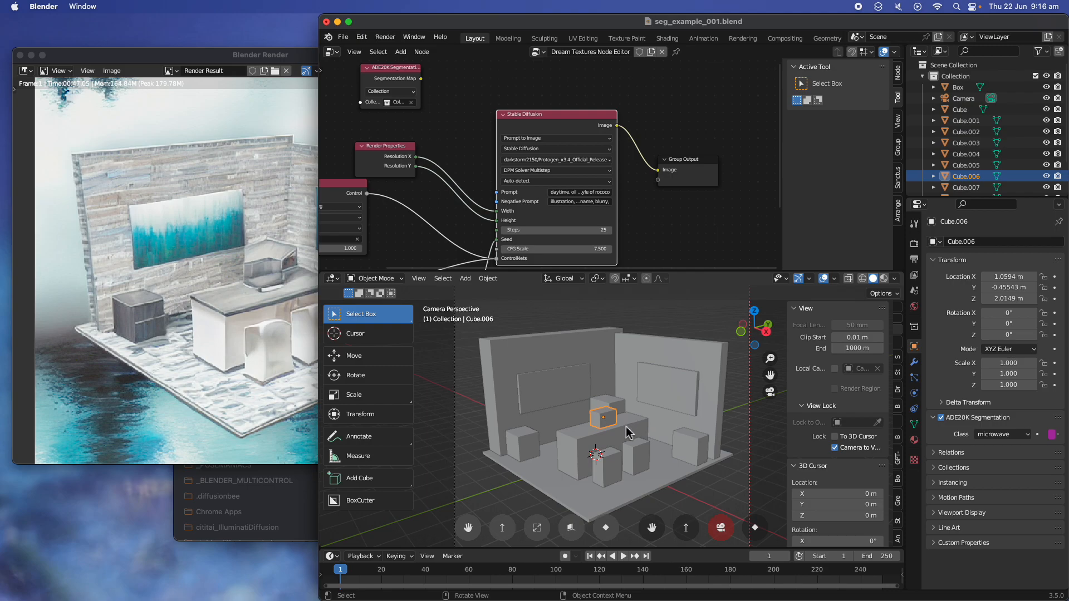
key("shift+d")
key("y")
left_click(606, 437)
scroll(618, 440, "up", 2)
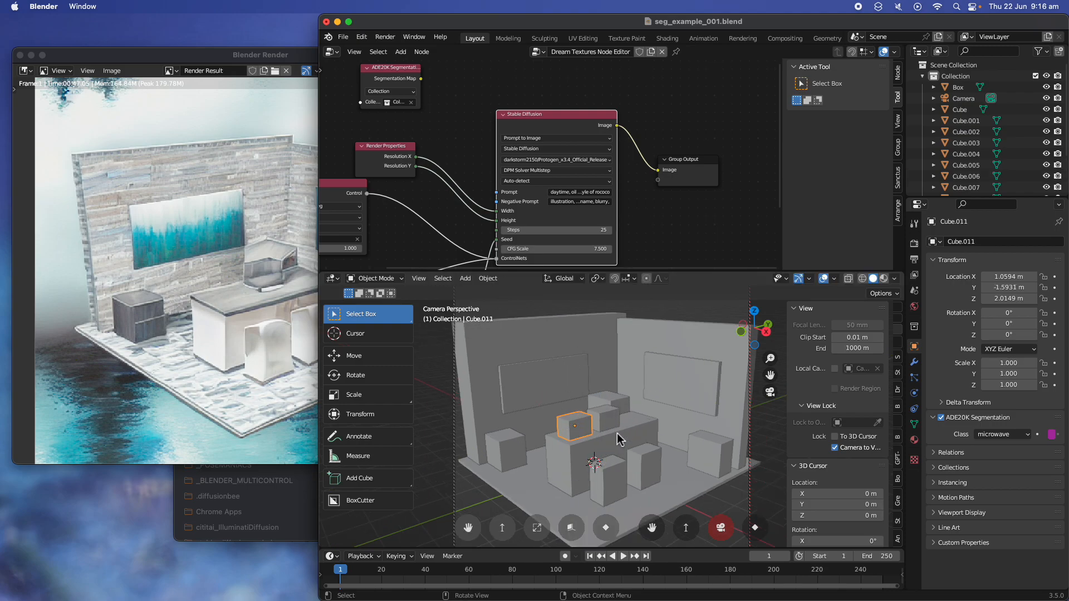
Raise the top face of the duplicated box slightly along Z in Edit Mode and return to Object Mode
scroll(619, 440, "up", 2)
scroll(619, 440, "down", 3)
scroll(579, 435, "up", 3)
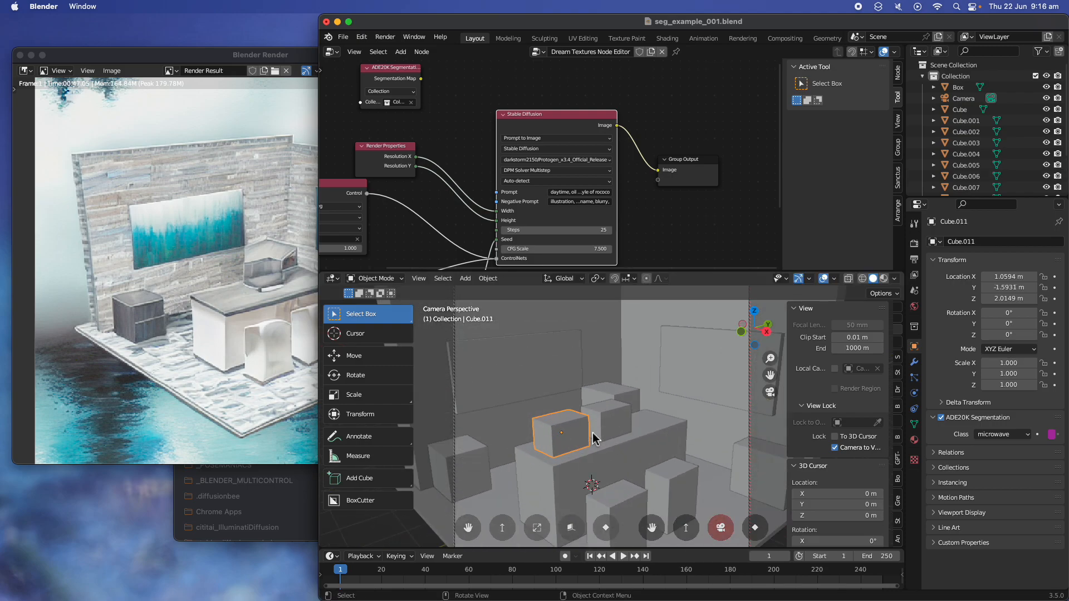
key("Tab")
key("3")
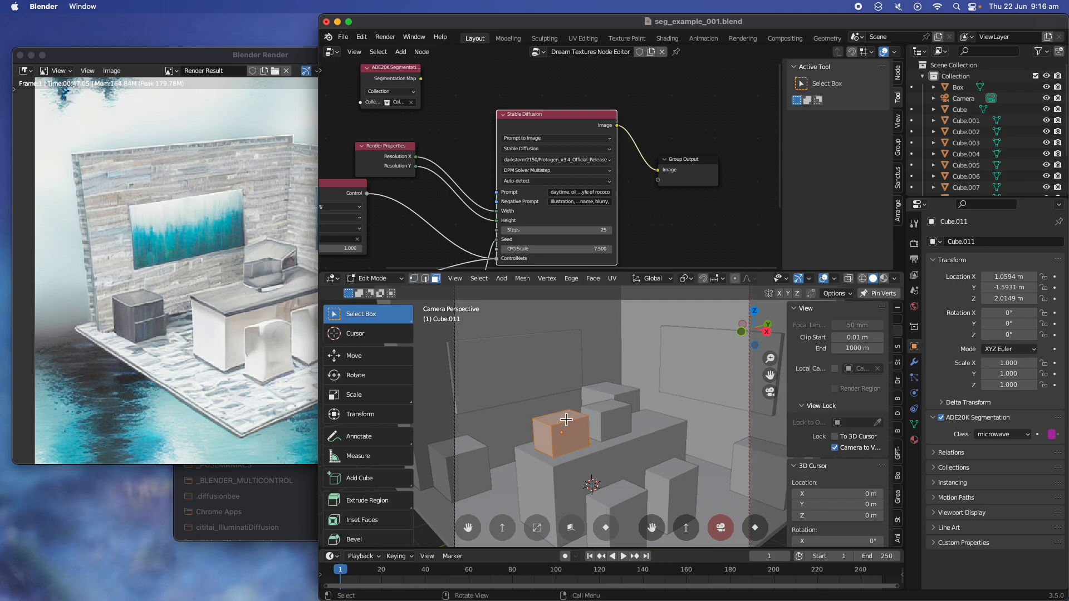
left_click(568, 421)
key("g")
key("z")
left_click(580, 423)
key("Tab")
Save the file and use BoxCutter to cut a rectangular opening between the legs of the front chair block
middle_click_drag(624, 435, 612, 379, "shift")
left_click(609, 460)
middle_click_drag(642, 443, 603, 454)
key("super+s")
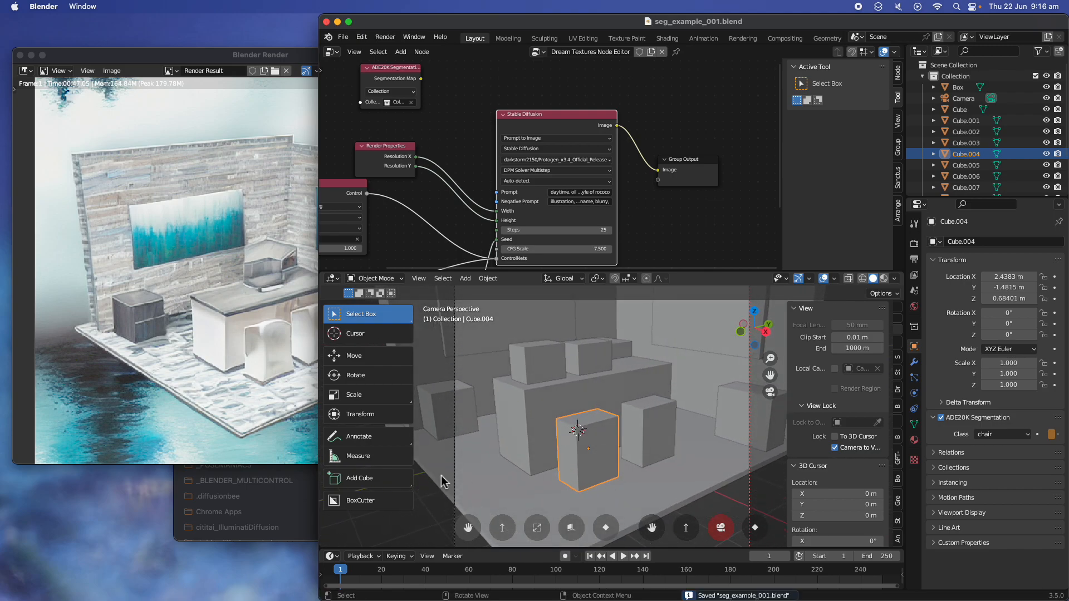
left_click(370, 503)
middle_click_drag(493, 480, 478, 475)
scroll(485, 473, "up", 2)
left_click_drag(540, 444, 582, 494)
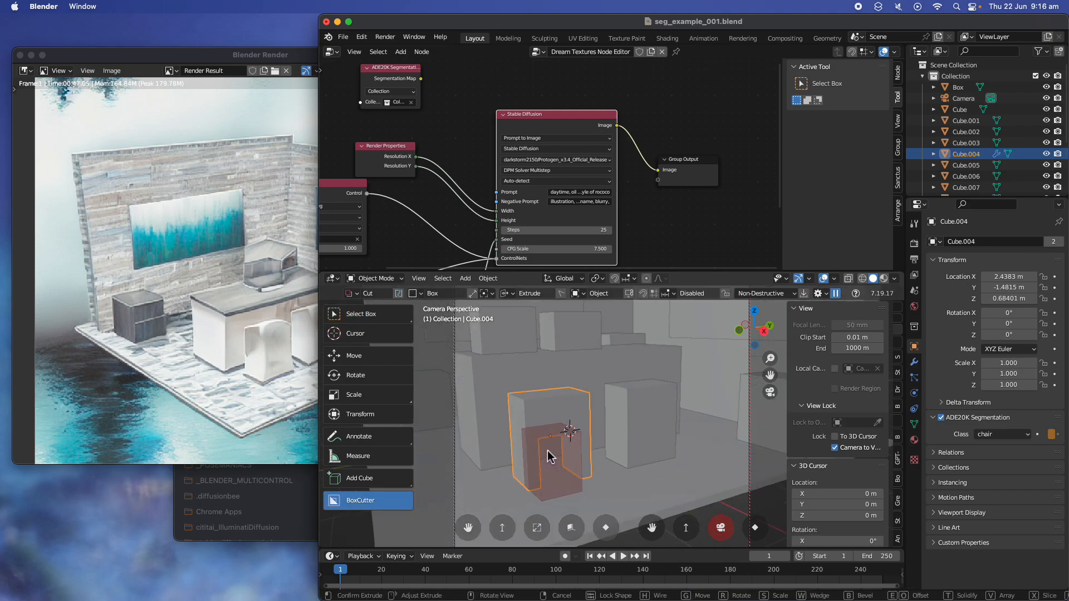
left_click(550, 456)
right_click(639, 445)
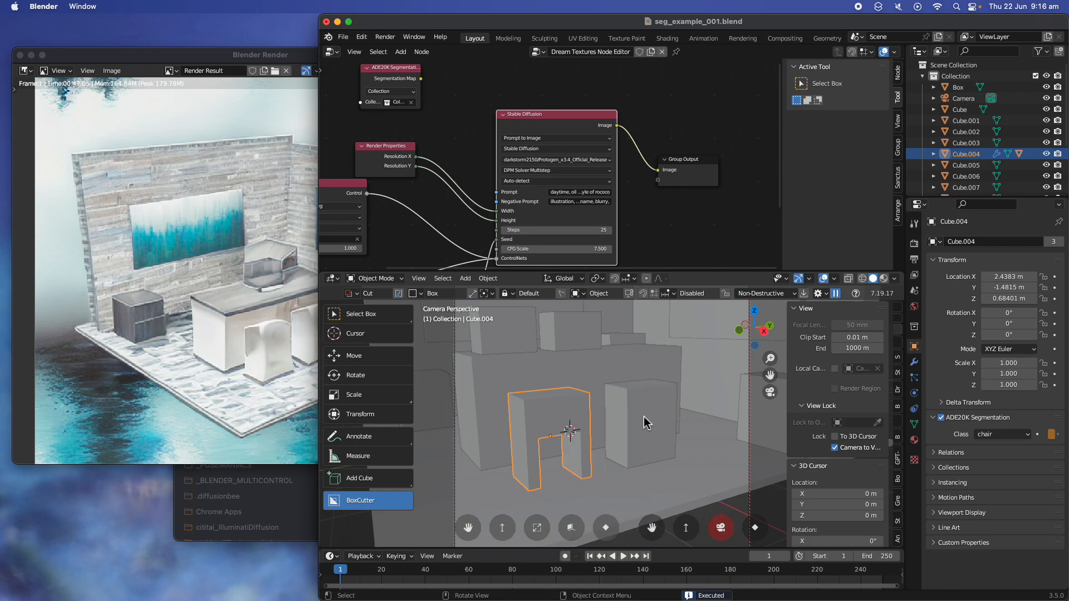
Cut a matching rectangular leg opening through the second chair block with BoxCutter
left_click(644, 423)
left_click_drag(636, 431, 669, 481)
left_click(636, 447)
Cut a rectangular opening through the side of the front chair block with BoxCutter to form four legs
middle_click_drag(660, 447, 453, 474)
left_click(683, 448)
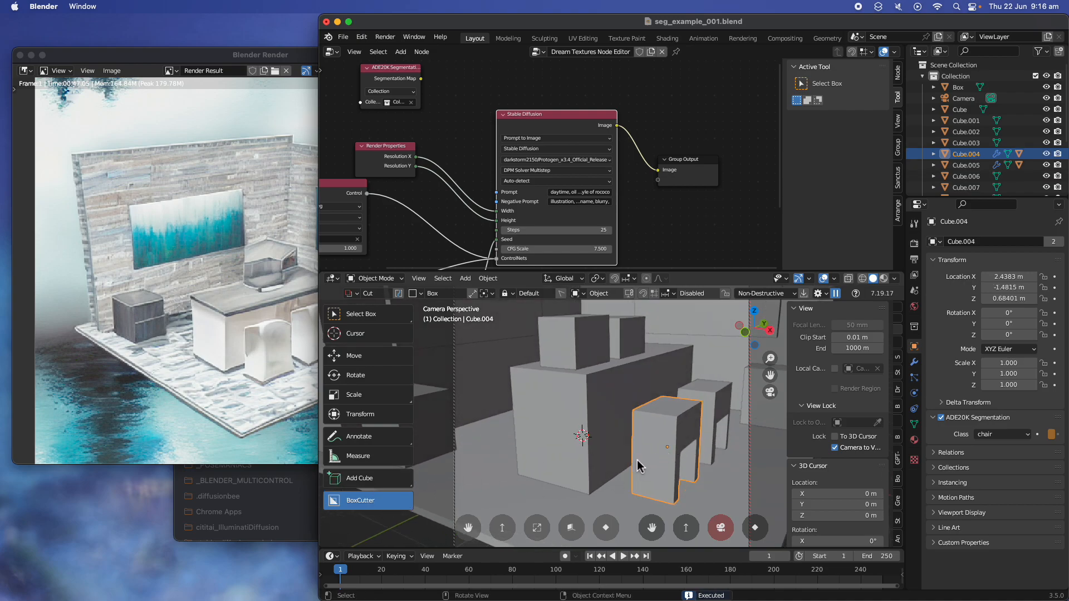
mouse_move(638, 458)
left_mouse_down()
mouse_move(647, 496)
mouse_move(671, 510)
left_mouse_up()
left_click(704, 474)
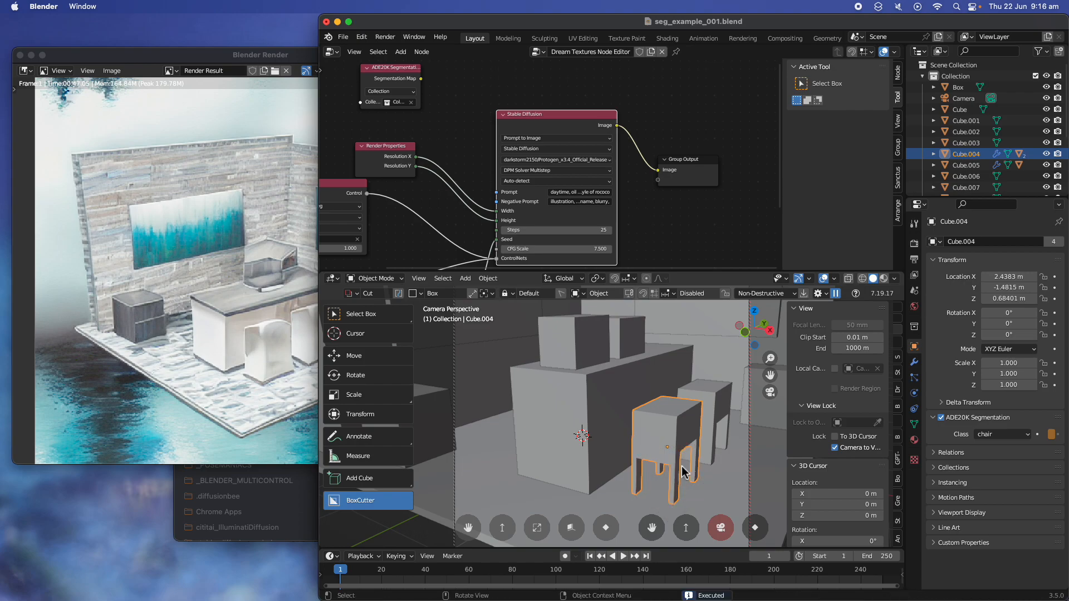
Delete the second chair block and select the four-legged chair in front of the counter
middle_click_drag(686, 471, 621, 469)
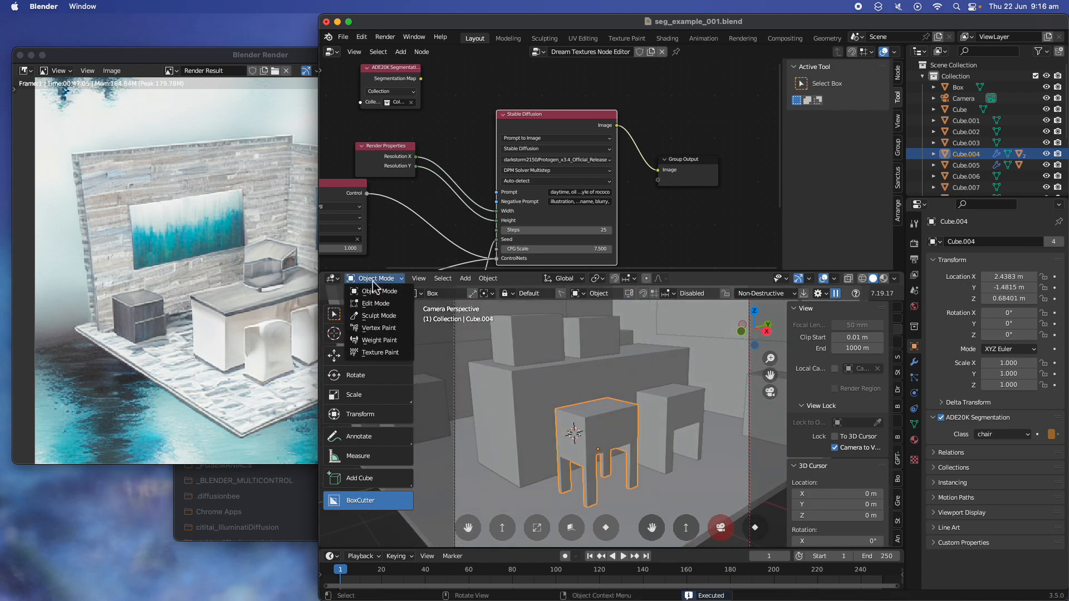
left_click(666, 413)
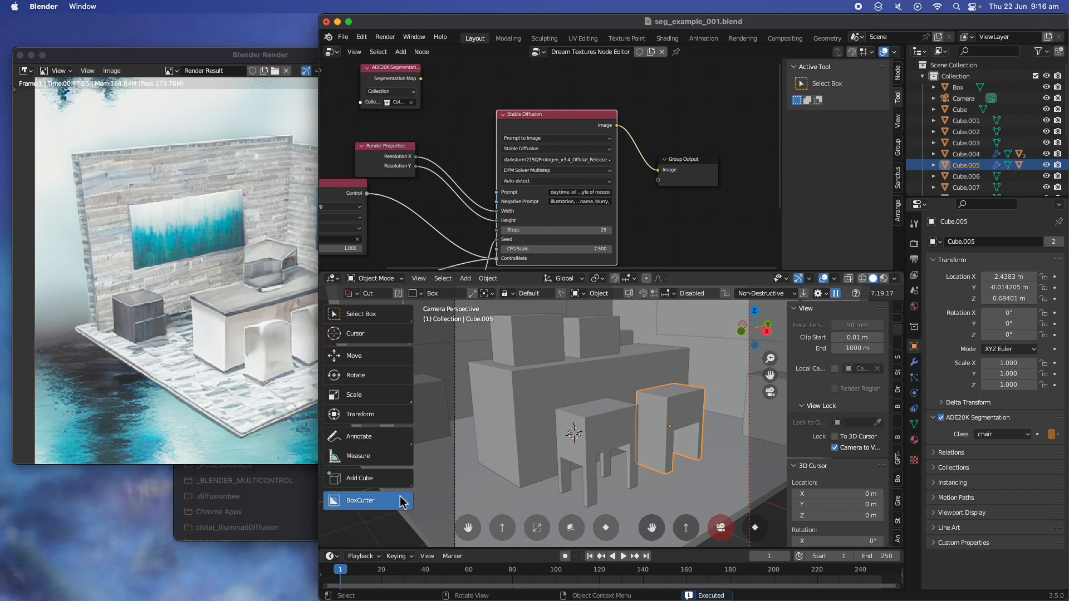
left_click(361, 316)
key("x")
left_click(665, 415)
left_click(606, 437)
Try duplicating the four-legged chair along the Y axis and undo the copy
key("shift+d")
key("y")
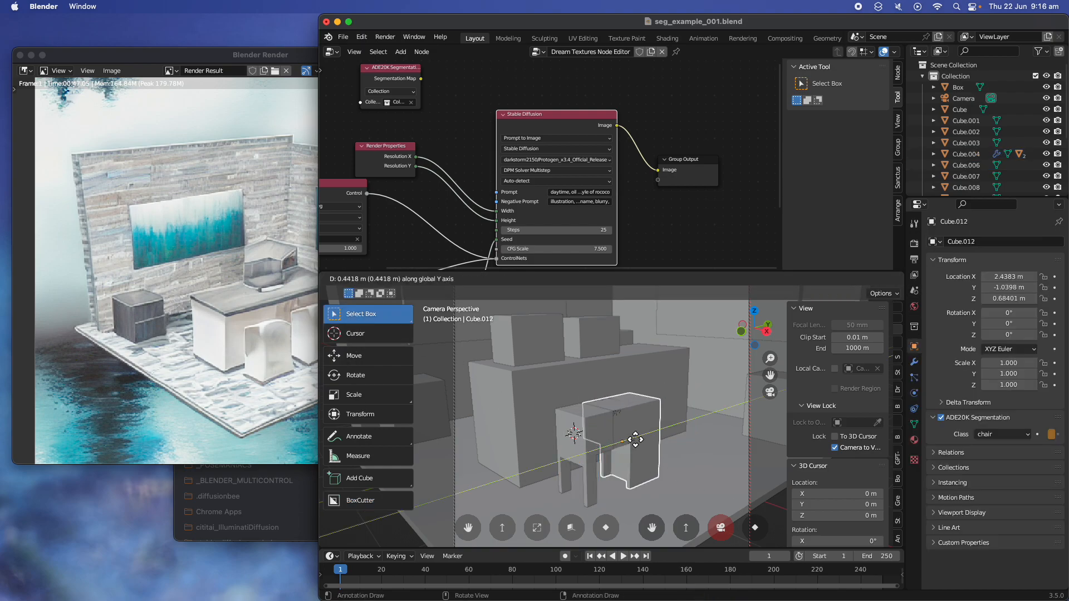
left_click(663, 429)
key("ctrl+z")
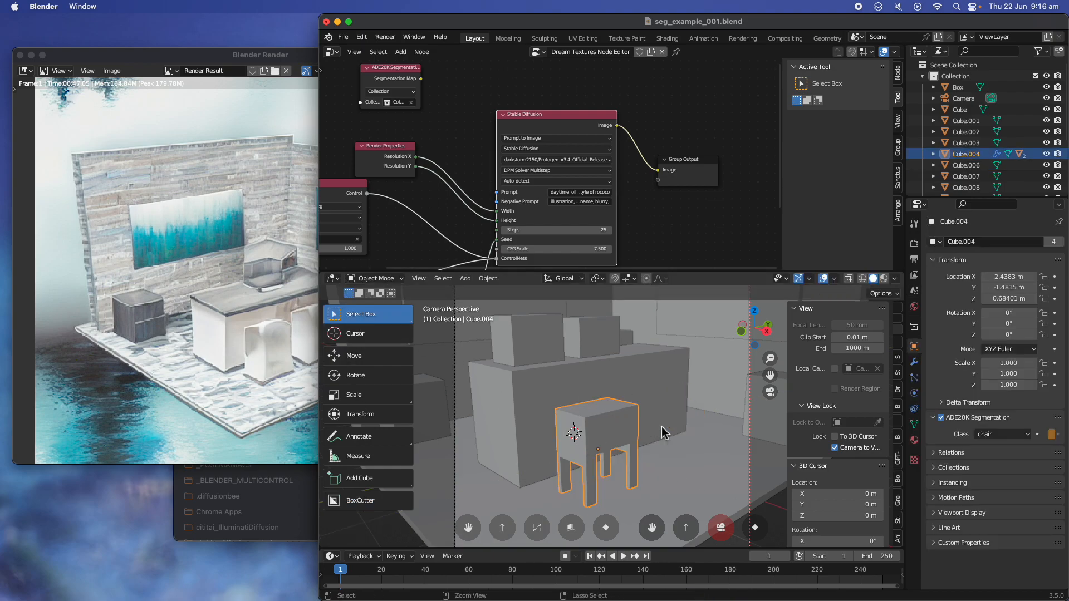
Convert the four-legged chair to a mesh so its boolean cuts are applied
right_click(614, 426)
mouse_move(615, 424)
left_click(660, 436)
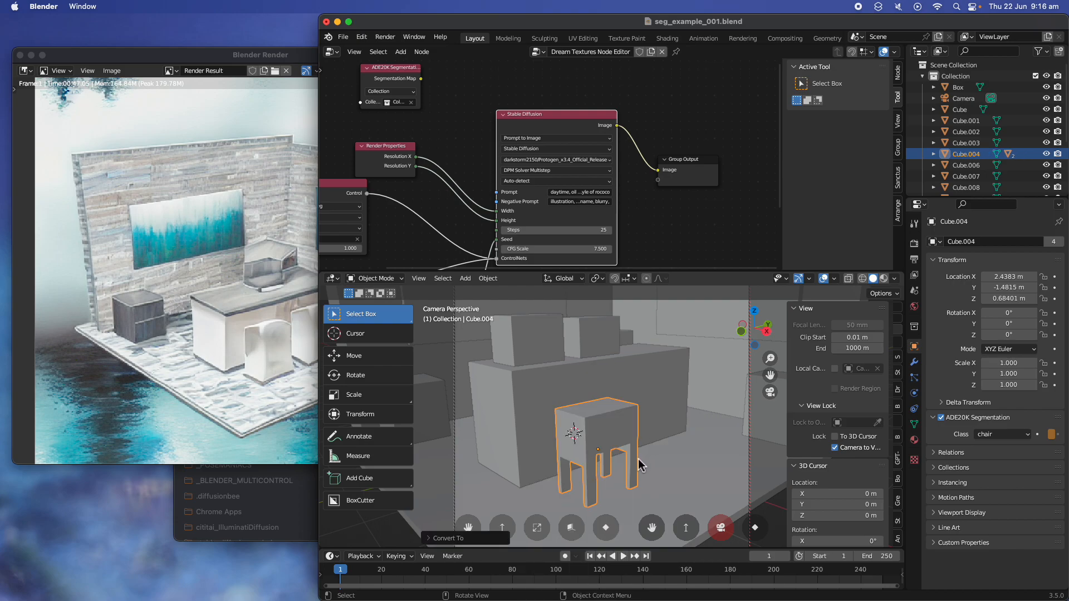
Duplicate the four-legged chair along the Y axis as the second chair and save the file
key("shift+d")
key("y")
middle_click_drag(655, 447, 654, 452)
key("super+s")
Add a level 2 subdivision surface to the sculpture box behind the counter and convert it to a mesh
left_click(640, 394)
middle_click_drag(640, 394, 683, 424)
left_click(718, 425)
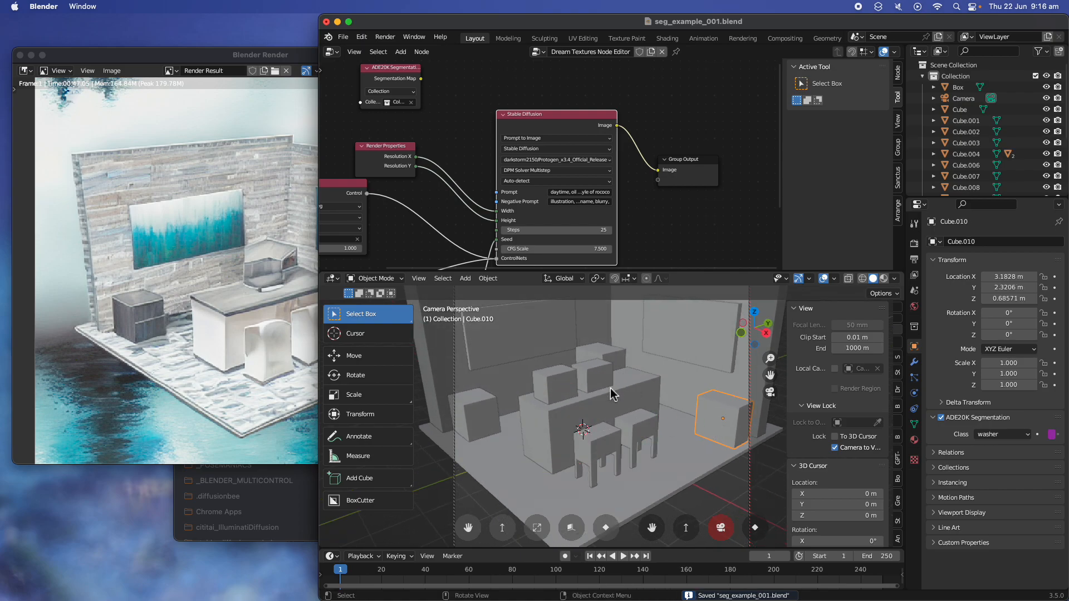
left_click(601, 356)
middle_click_drag(602, 357, 617, 377)
key("ctrl+2")
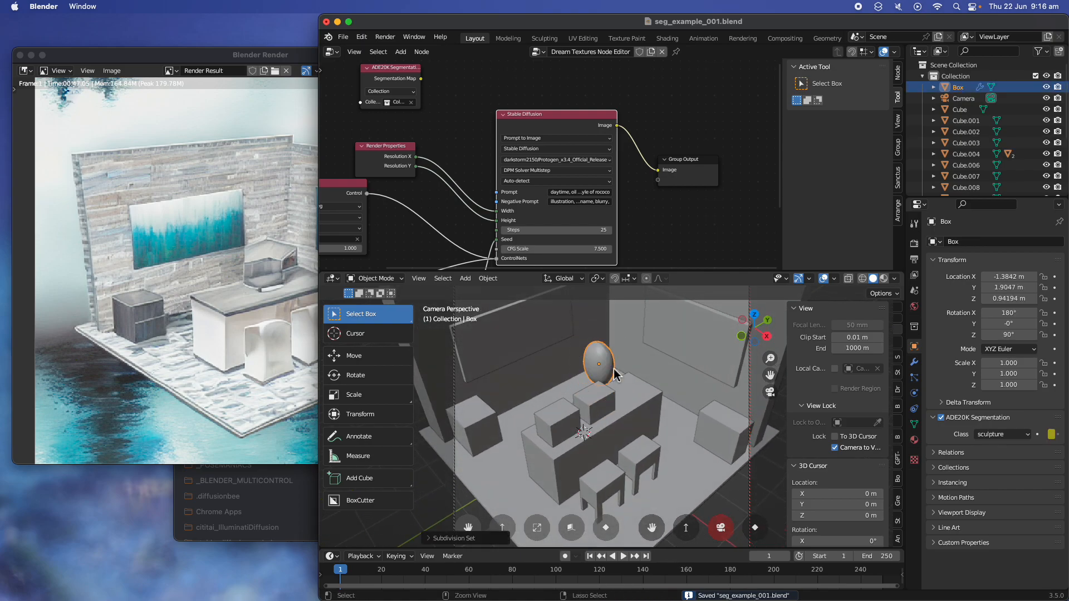
right_click(617, 377)
left_click(660, 374)
Scale the egg-shaped sculpture up uniformly to about 1.643 and adjust its height along Z
middle_click_drag(641, 400, 671, 374)
key("s")
left_click(669, 378)
key("g")
key("z")
left_click(659, 375)
Reposition the sculpture behind the counter at about X -1.29, Y 1.94, Z 1.26 m and save the file
key("g")
left_click(641, 409)
key("g")
key("z")
left_click(640, 385)
key("super+s")
scroll(636, 239, "up", 1)
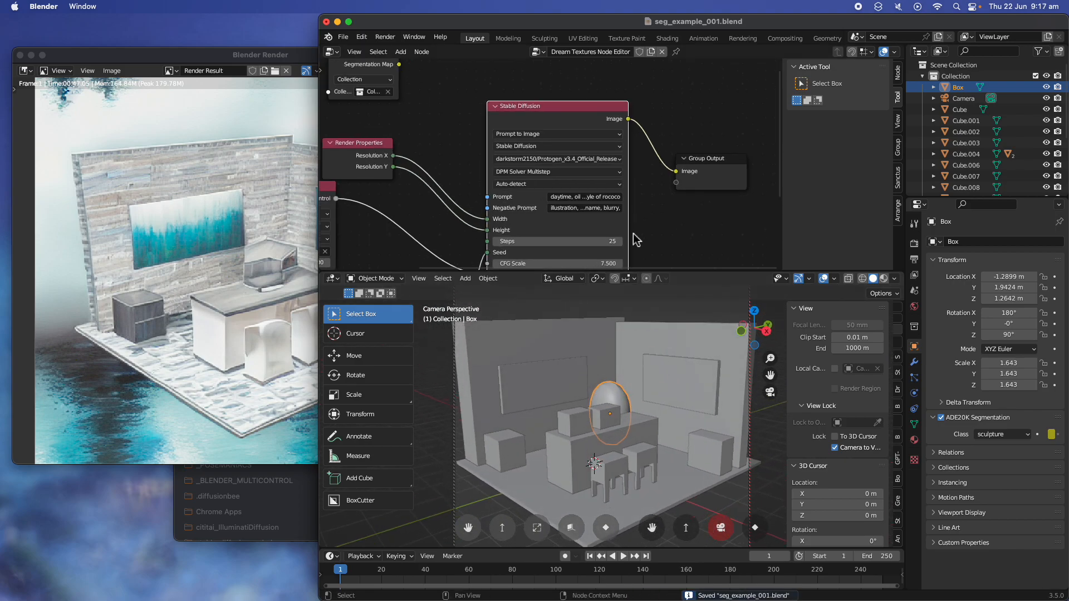
scroll(637, 239, "up", 1)
left_click(581, 191)
left_click_drag(588, 188, 498, 180)
left_click(698, 214)
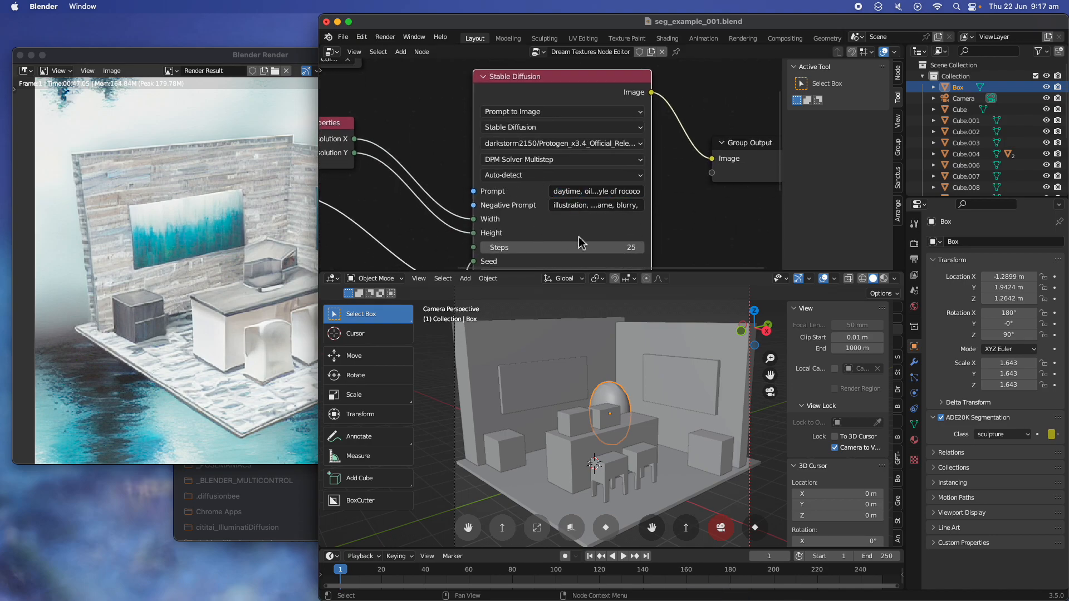
scroll(695, 224, "down", 1)
middle_click_drag(698, 224, 721, 201)
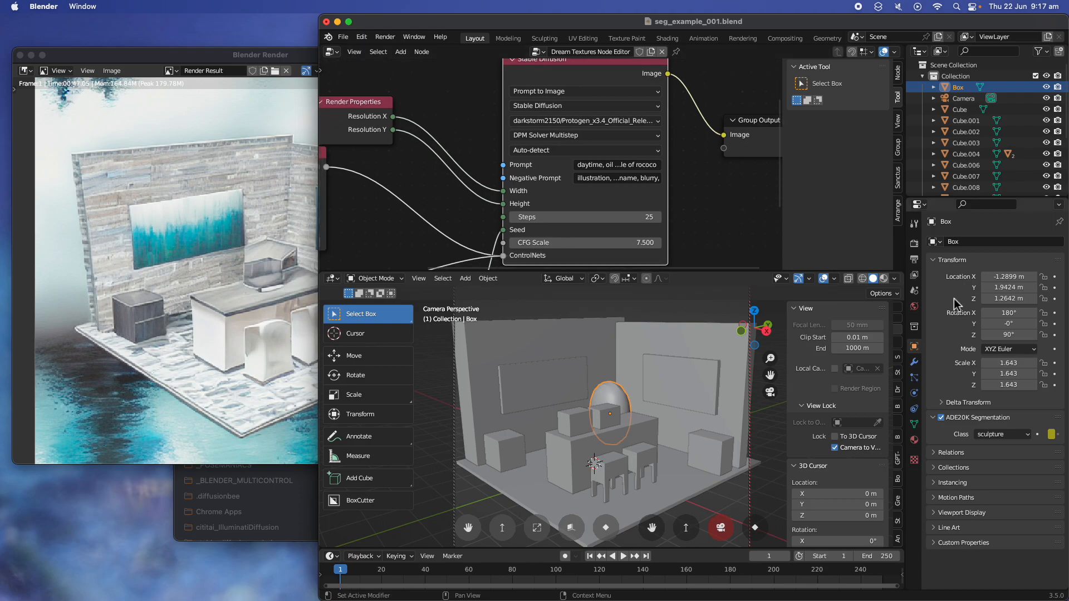
Set the output resolution to 768 by 768 px, adjust the camera angle slightly and save the file
left_click(914, 259)
left_click_drag(1004, 257, 1005, 265)
type("768")
key("Return")
scroll(594, 210, "down", 4)
middle_click_drag(595, 215, 625, 212)
middle_click_drag(635, 334, 647, 435)
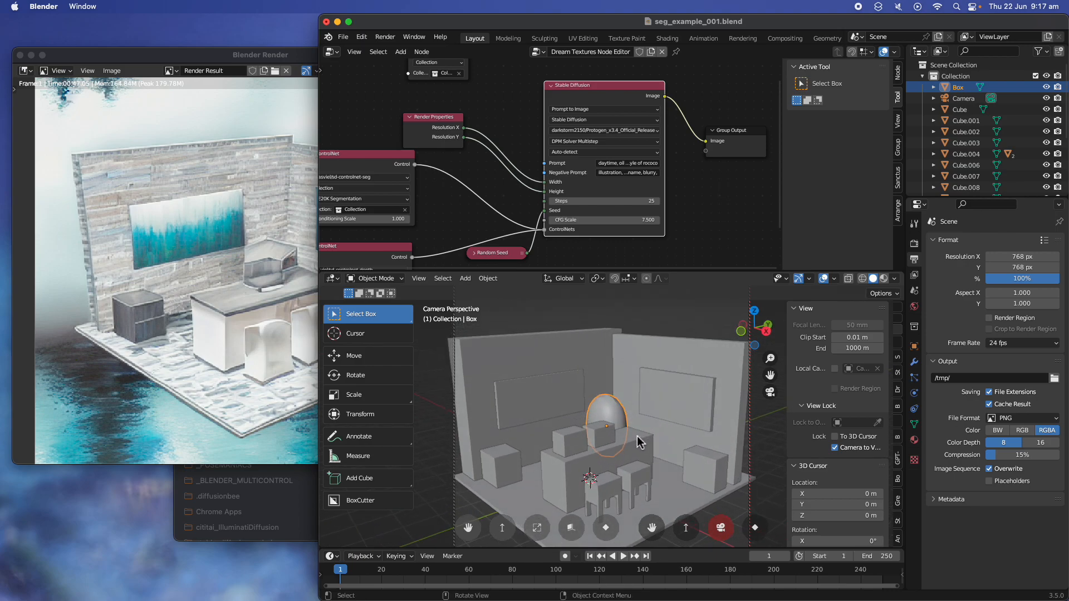
key("super+s")
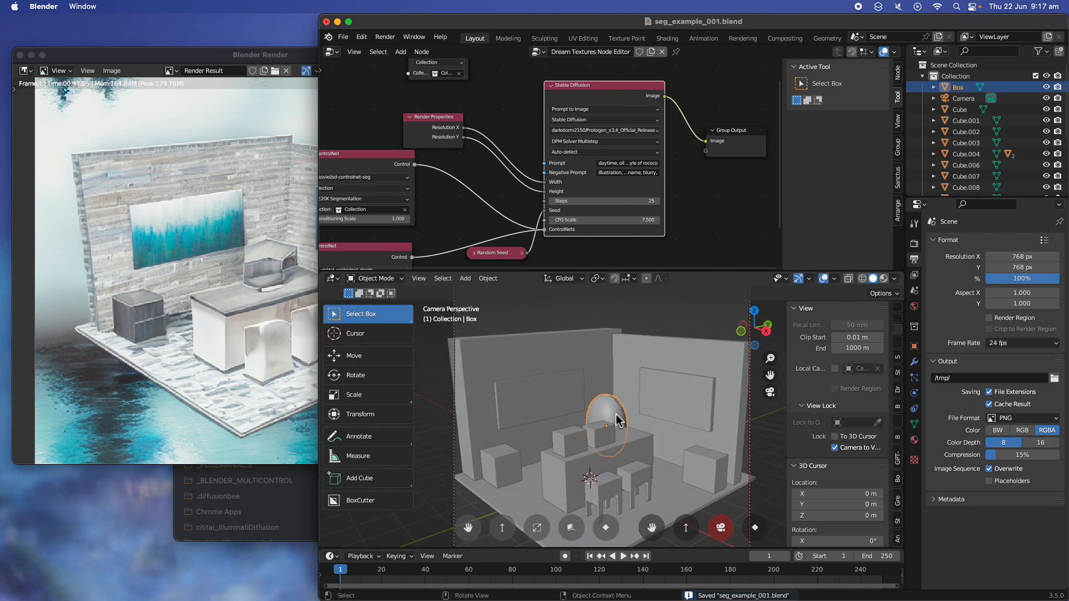
Duplicate the egg-shaped sculpture along the X axis toward the washer box by the other wall
key("shift+d")
scroll(707, 470, "down", 3)
key("x")
left_click(704, 463)
left_click(603, 418)
key("shift+d")
key("x")
key("s")
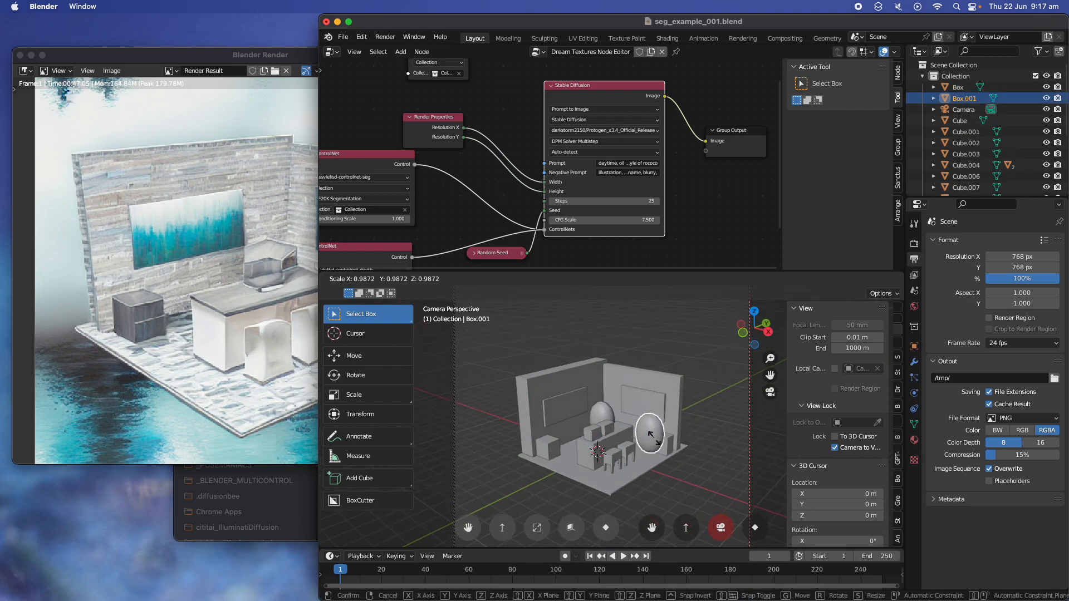
key("Escape")
Move the duplicated sculpture along Z so it stands on top of the washer box
scroll(680, 423, "up", 4)
key("g")
key("z")
left_click(705, 434)
middle_click_drag(706, 434, 675, 414, "shift")
Scale the duplicated sculpture along Z into a sphere, lower it onto the washer box and save the file
key("s")
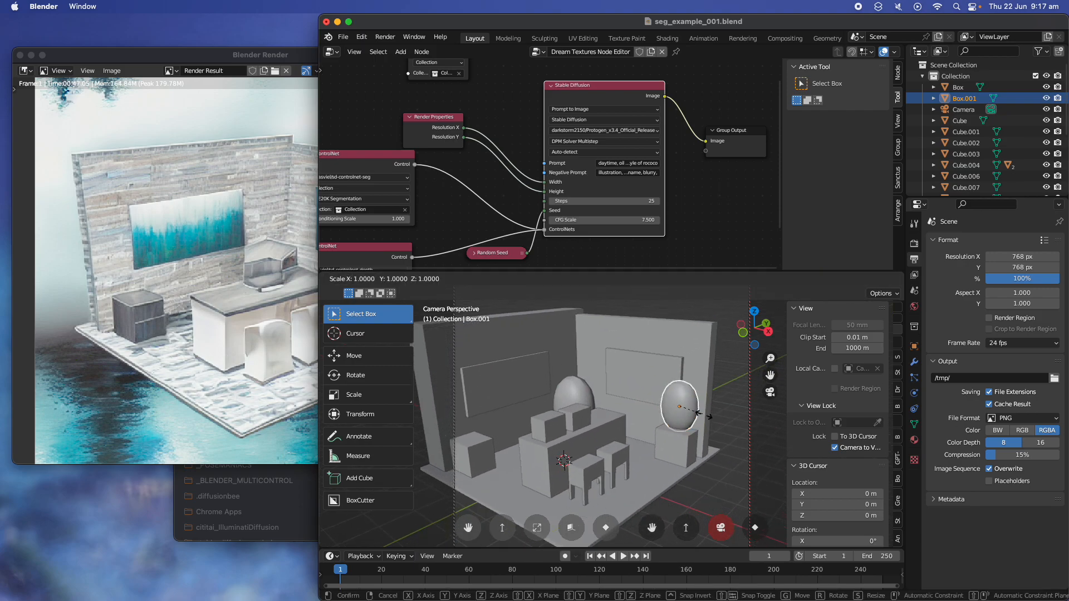
key("z")
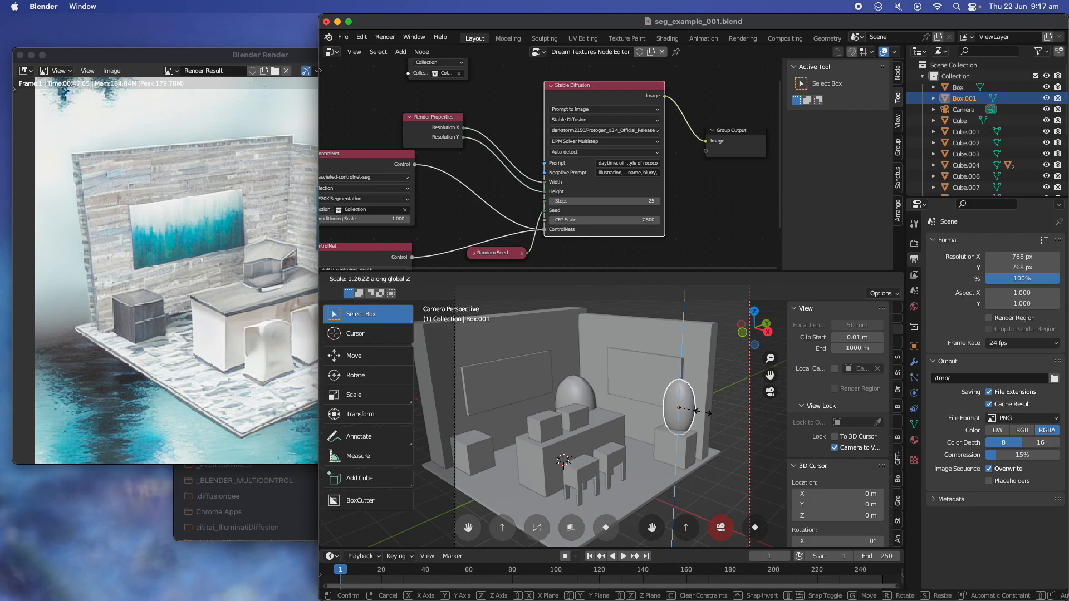
left_click(695, 419)
key("g")
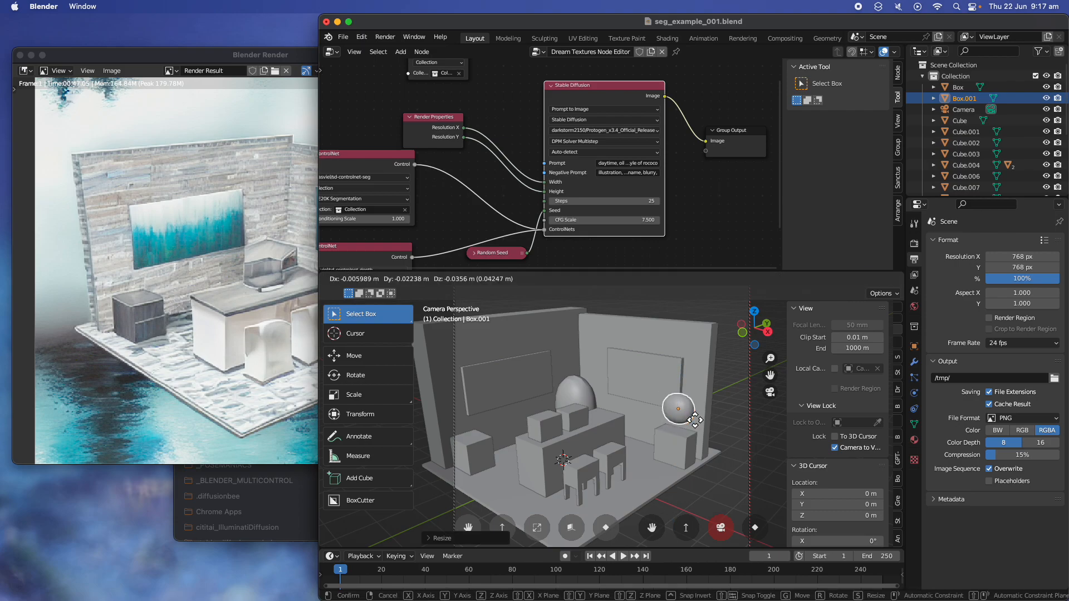
left_click(693, 427)
middle_click_drag(693, 427, 634, 416)
left_click(652, 392)
key("super+s")
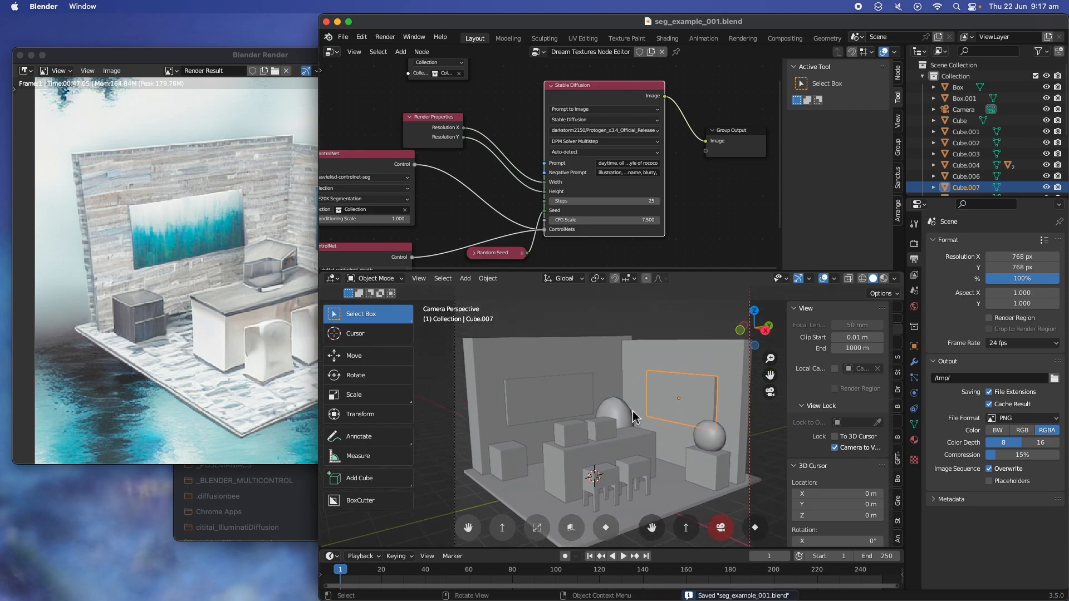
Render the image and move the render window beside the 3D view
left_click(383, 38)
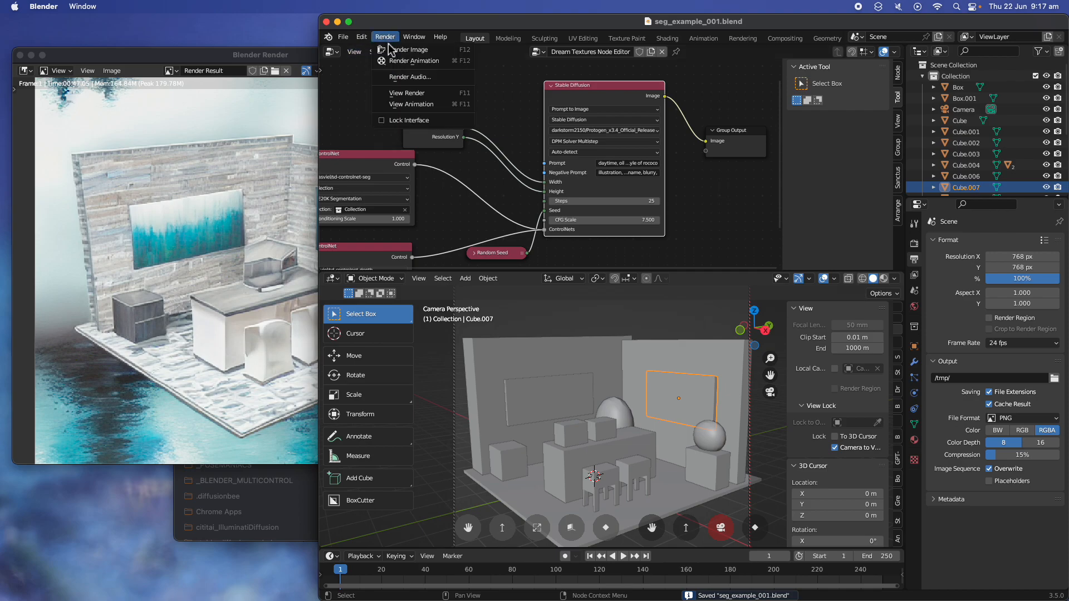
left_click(390, 52)
left_click_drag(359, 55, 390, 66)
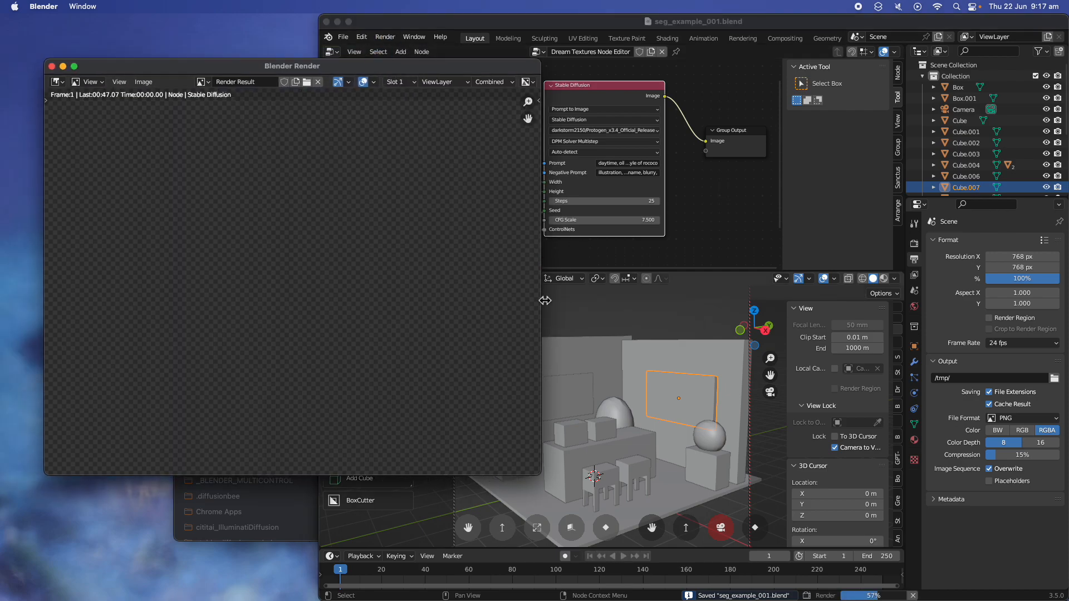
left_click_drag(543, 300, 559, 301)
left_click_drag(490, 70, 457, 84)
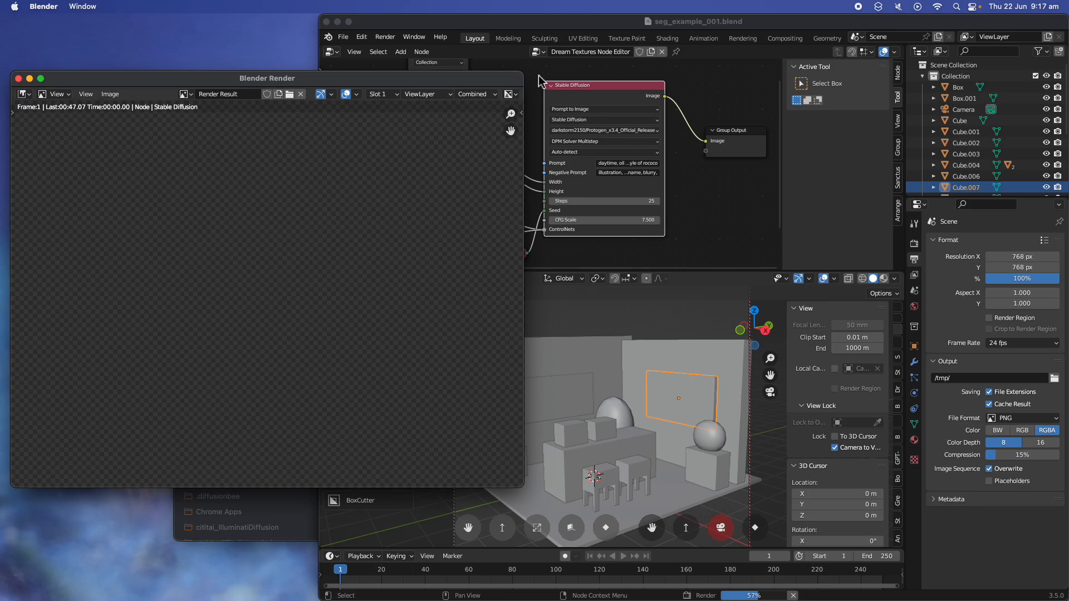
Look through the models available in the Stable Diffusion node
left_click(599, 133)
scroll(597, 133, "up", 3)
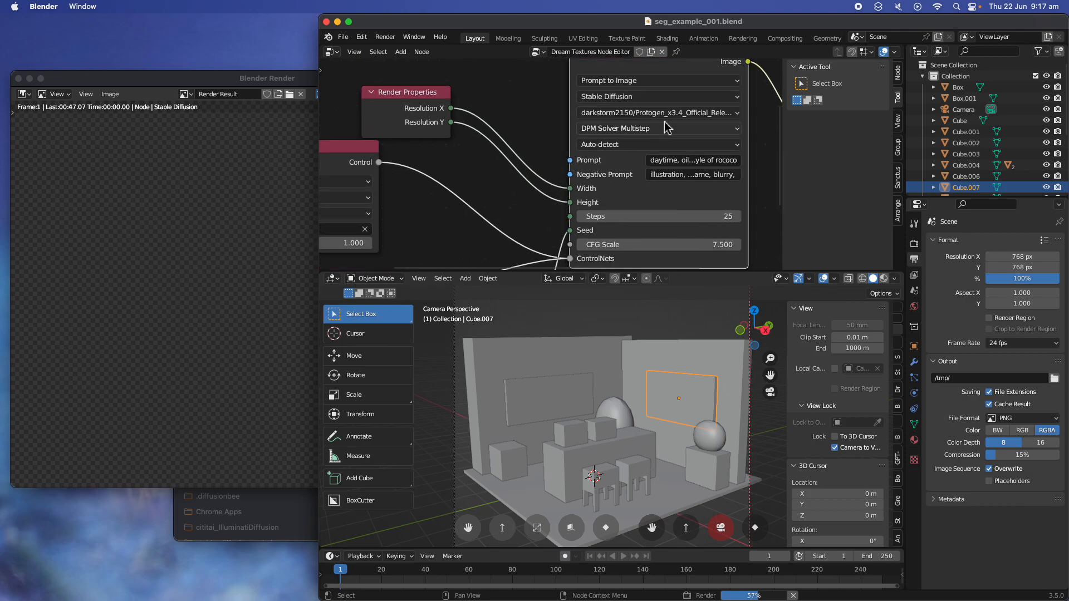
left_click(688, 114)
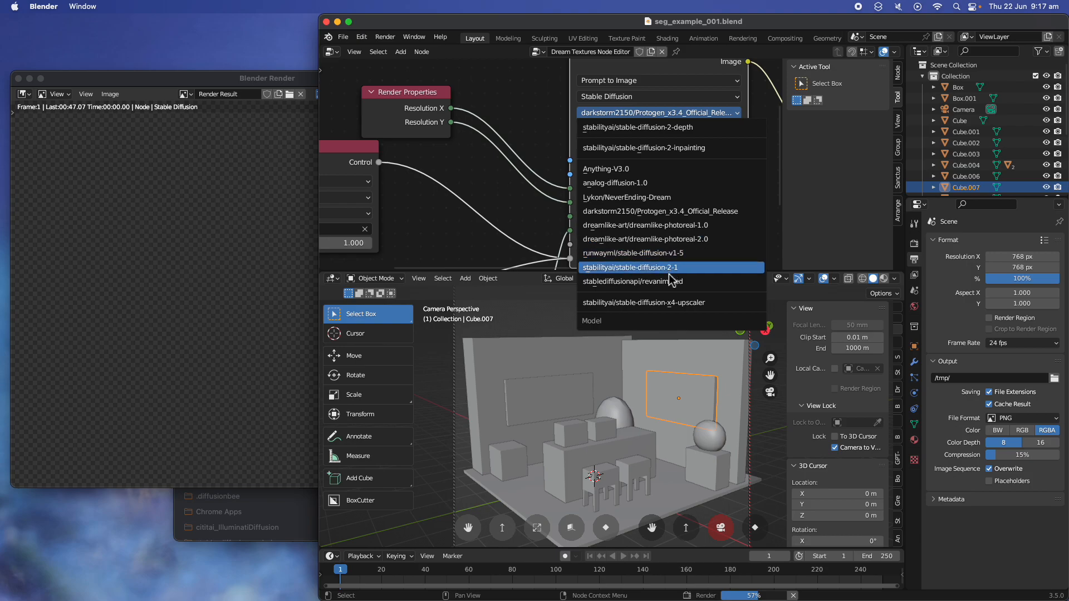
left_click(527, 117)
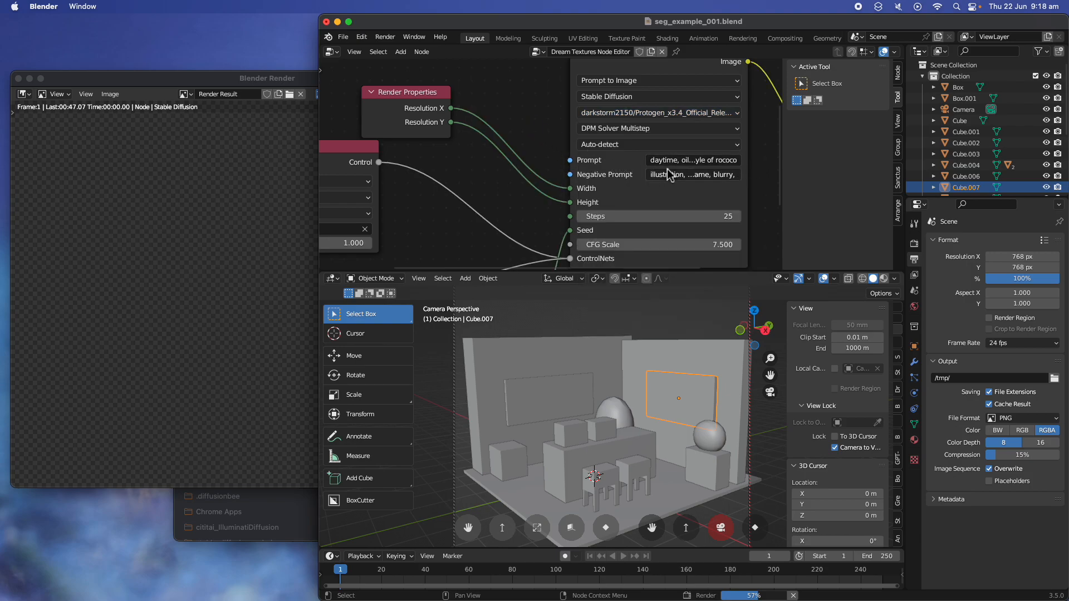
double_click(254, 79)
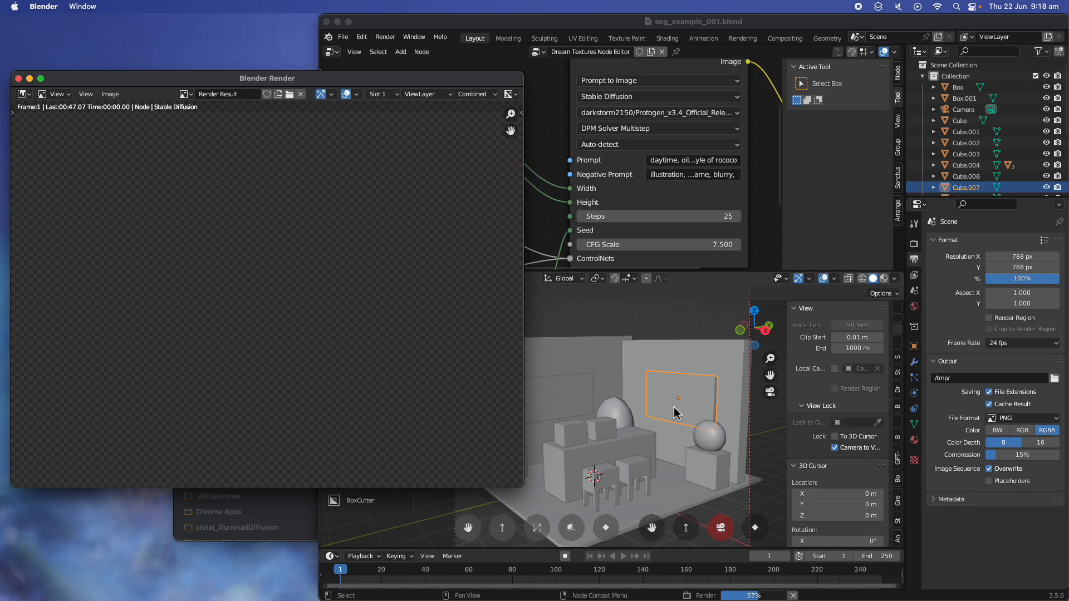
left_click(723, 530)
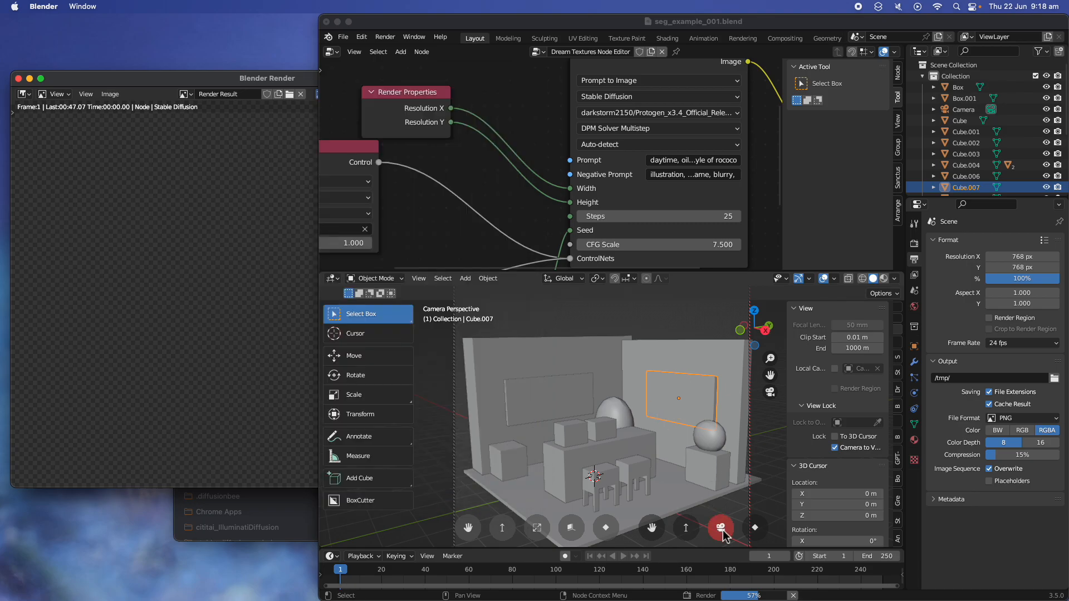
left_click(724, 532)
left_click(689, 329)
Switch to Draw Things and review the biopunk living room images in the generation history
left_click(272, 242)
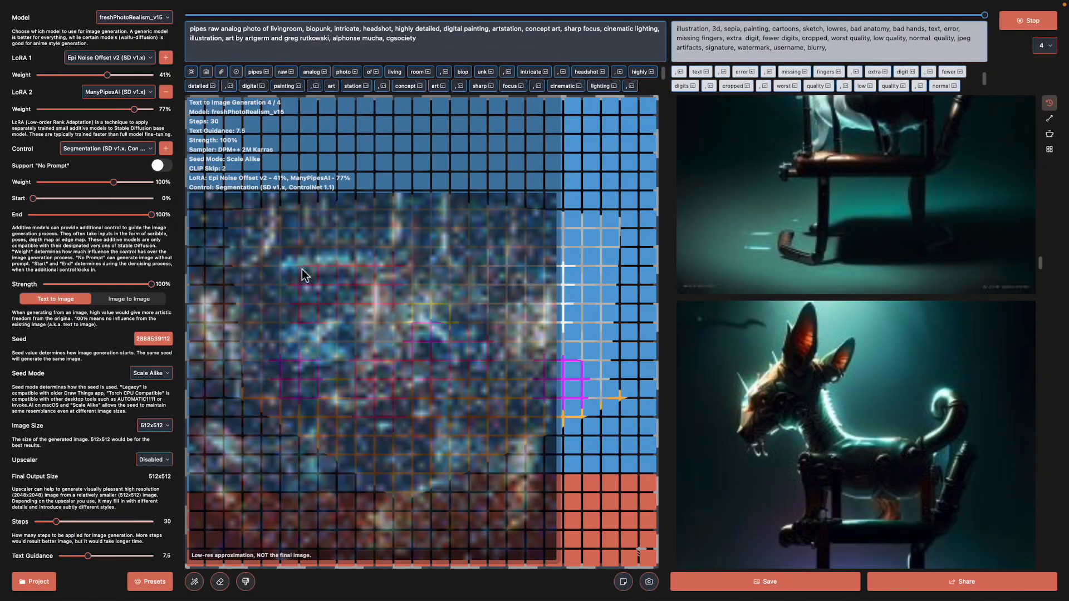
left_click_drag(1040, 262, 1029, 102)
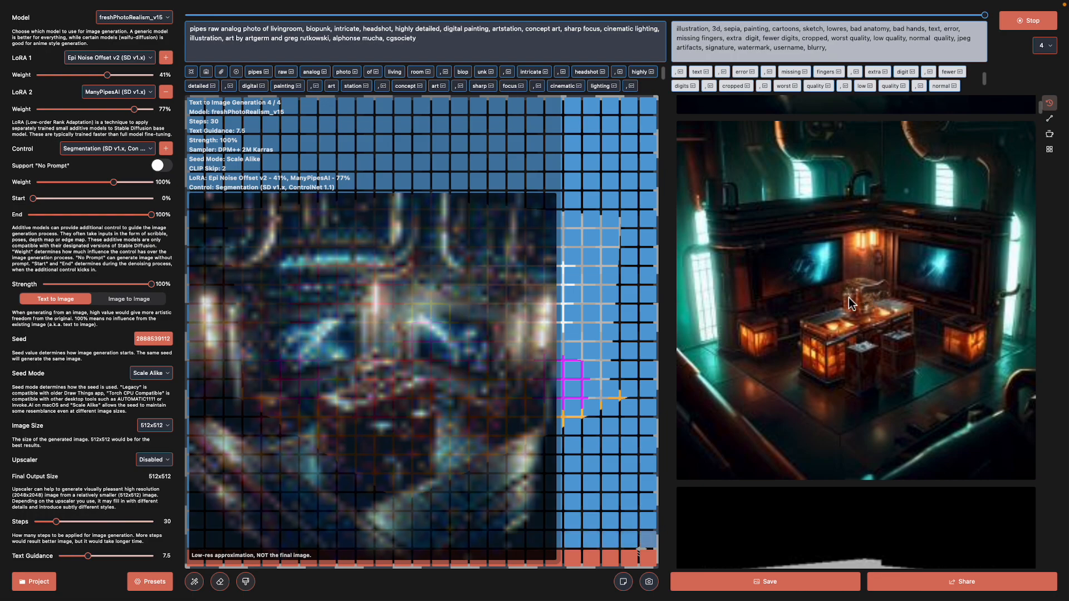
scroll(866, 283, "up", 10)
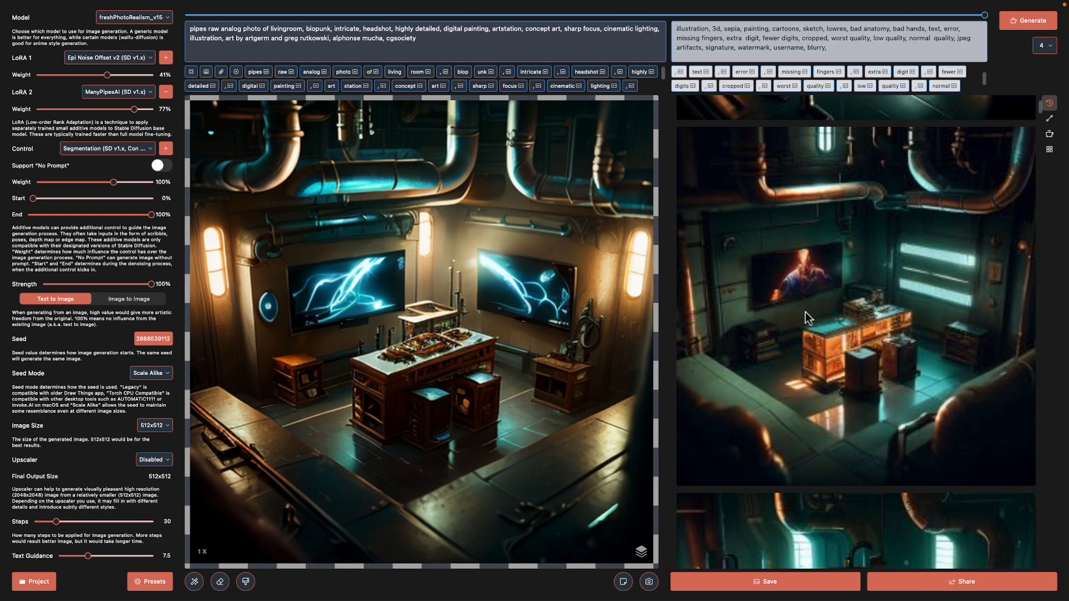
scroll(790, 295, "up", 1)
scroll(916, 330, "up", 10)
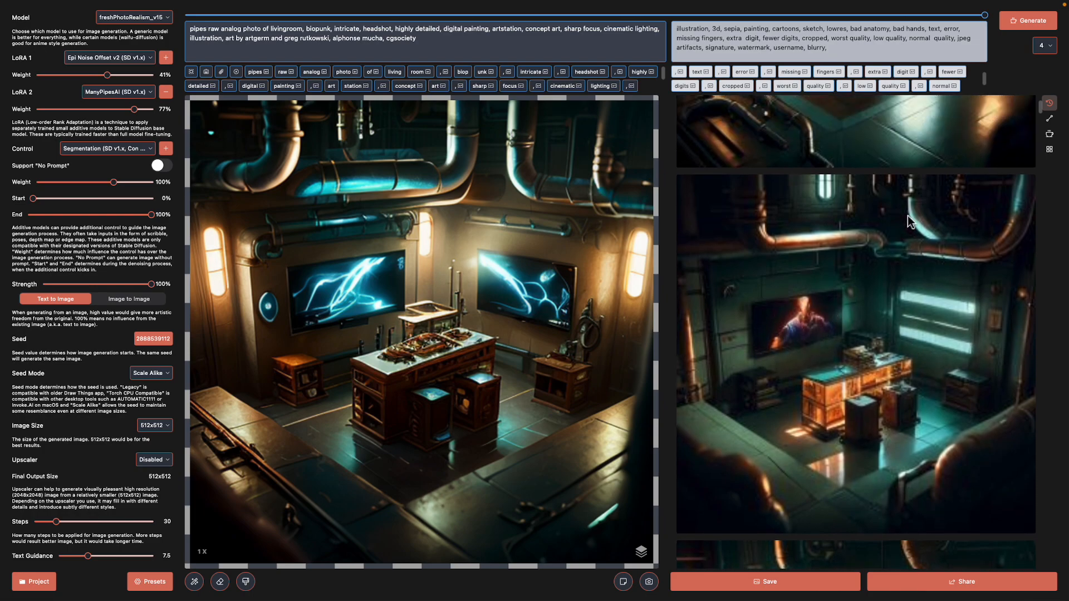
scroll(872, 210, "up", 10)
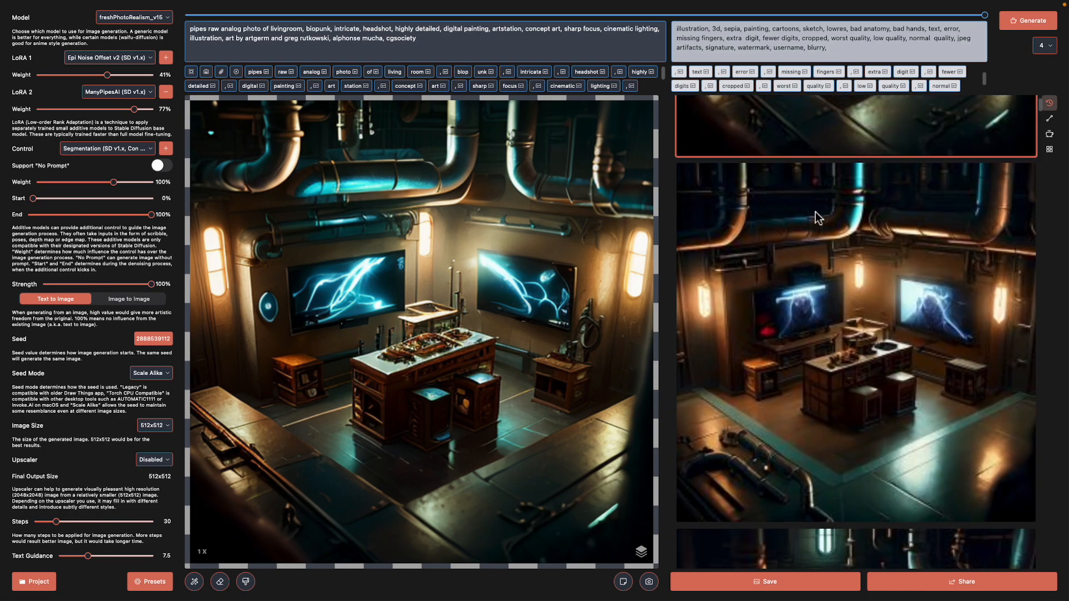
scroll(884, 253, "up", 1)
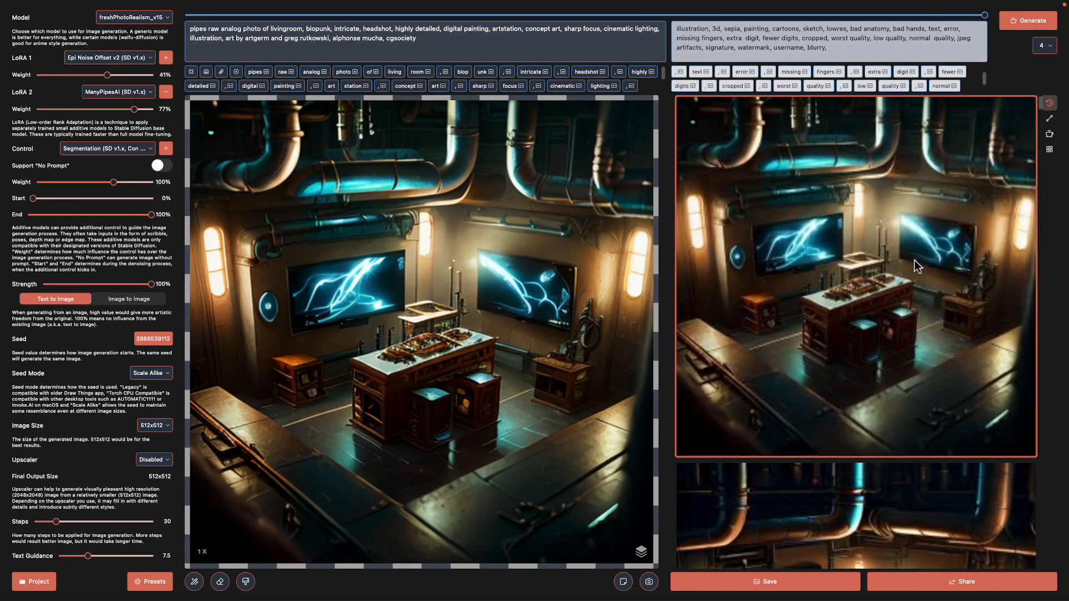
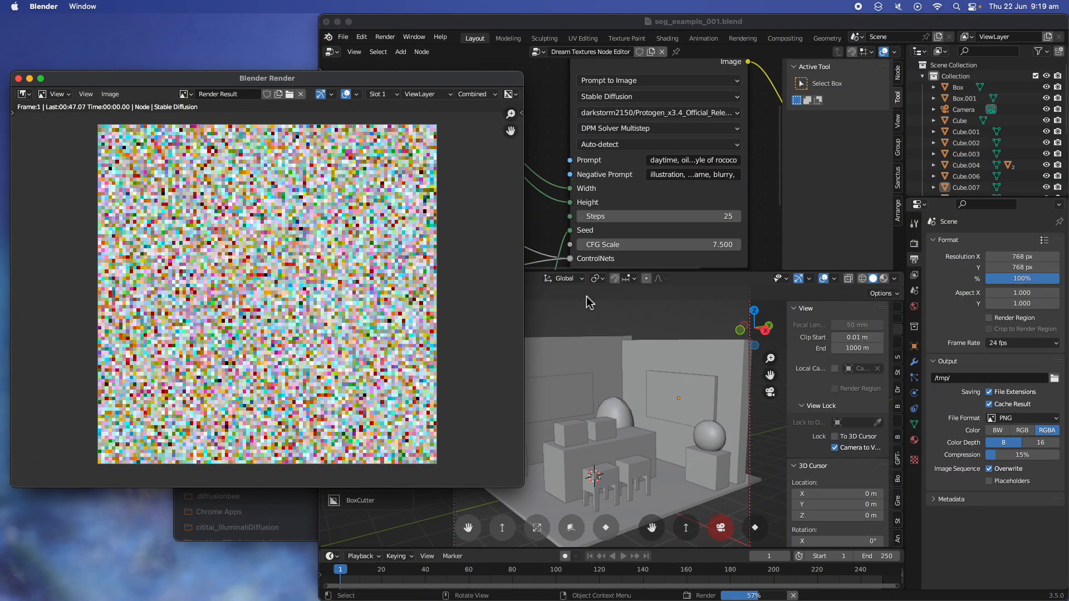
Return to Blender, adjust the camera angle on the room slightly and save the file
left_click(683, 334)
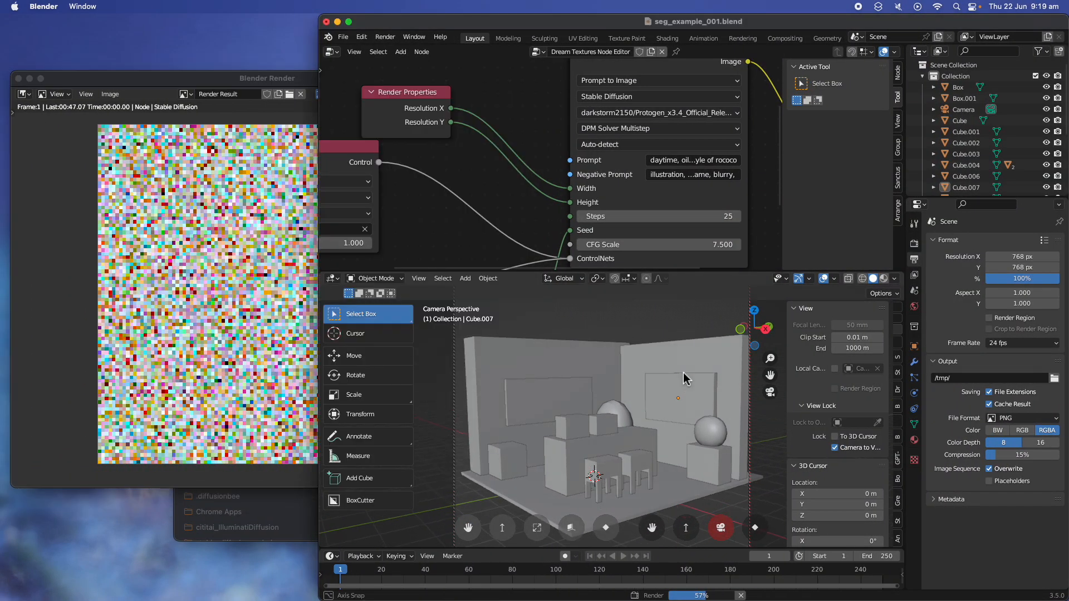
key("super+s")
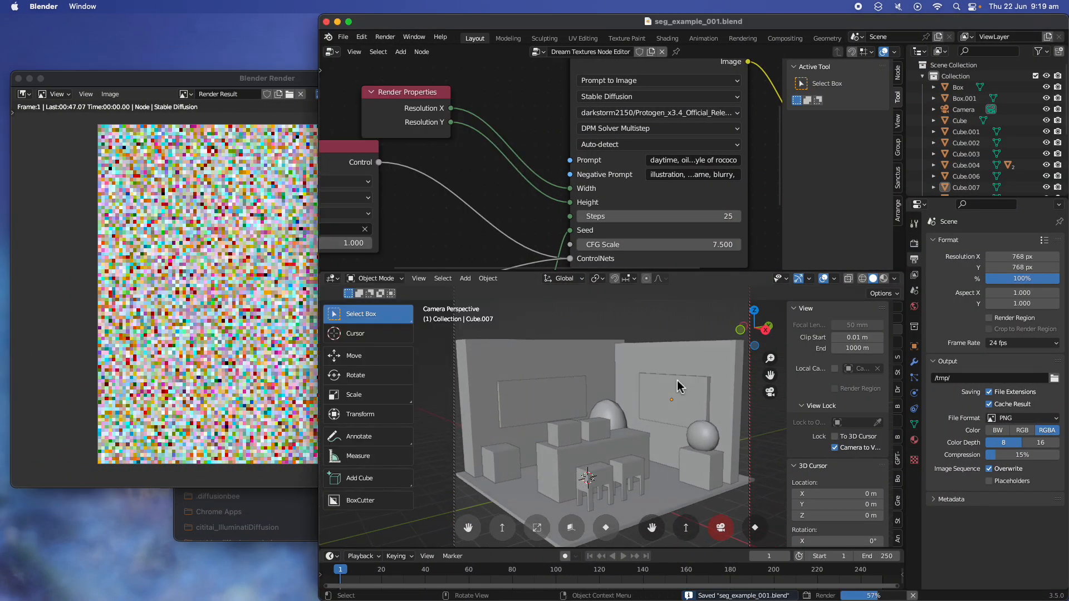
scroll(503, 195, "down", 3)
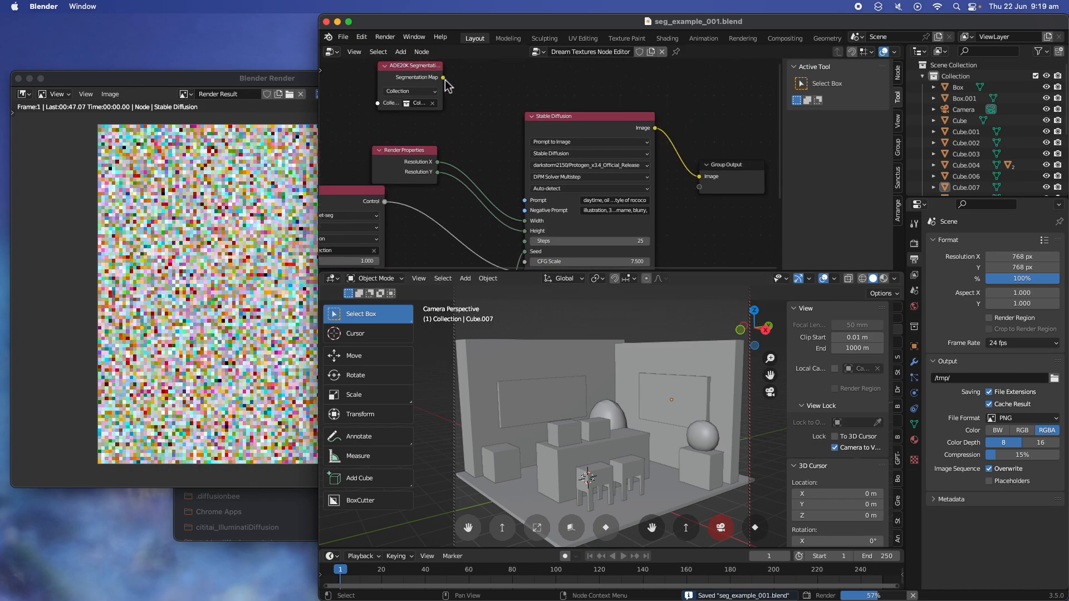
Switch to Draw Things and examine the generated biopunk room image at several zoom levels, ending at 1 X
left_click(299, 95)
left_click_drag(525, 78, 461, 85)
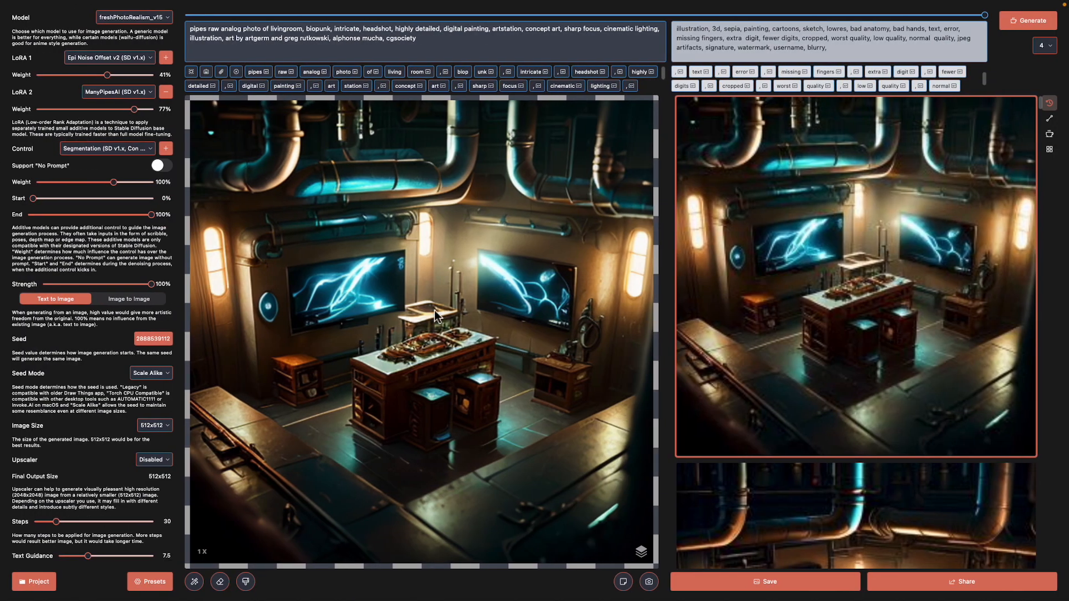
scroll(479, 274, "down", 2)
scroll(473, 274, "up", 1)
scroll(472, 274, "down", 2)
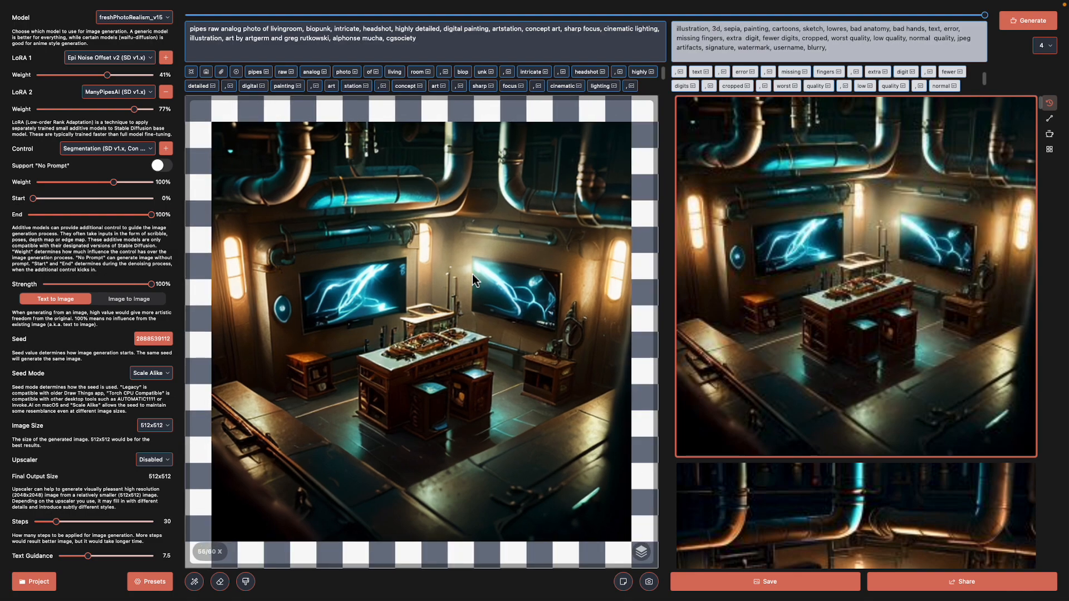
scroll(473, 274, "down", 1)
left_click(217, 550)
left_click(406, 405)
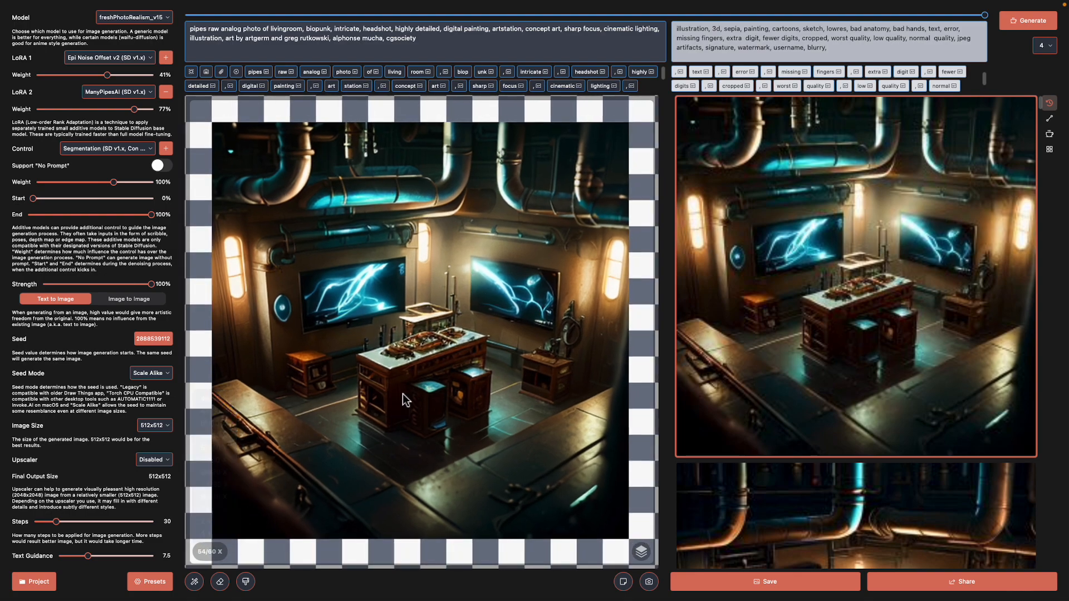
scroll(408, 394, "down", 5)
scroll(410, 395, "up", 4)
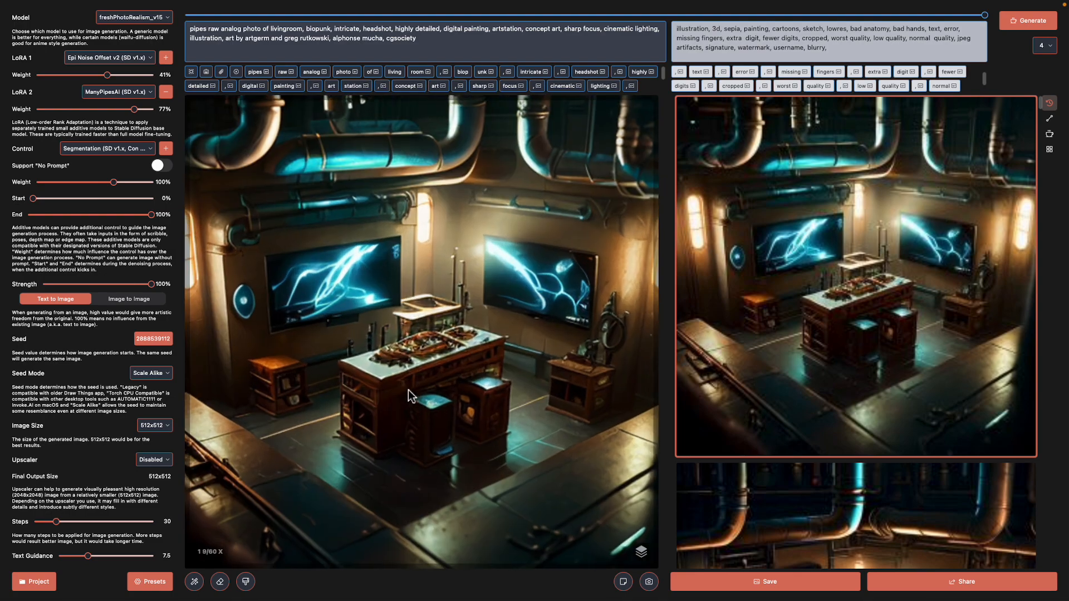
scroll(411, 395, "down", 4)
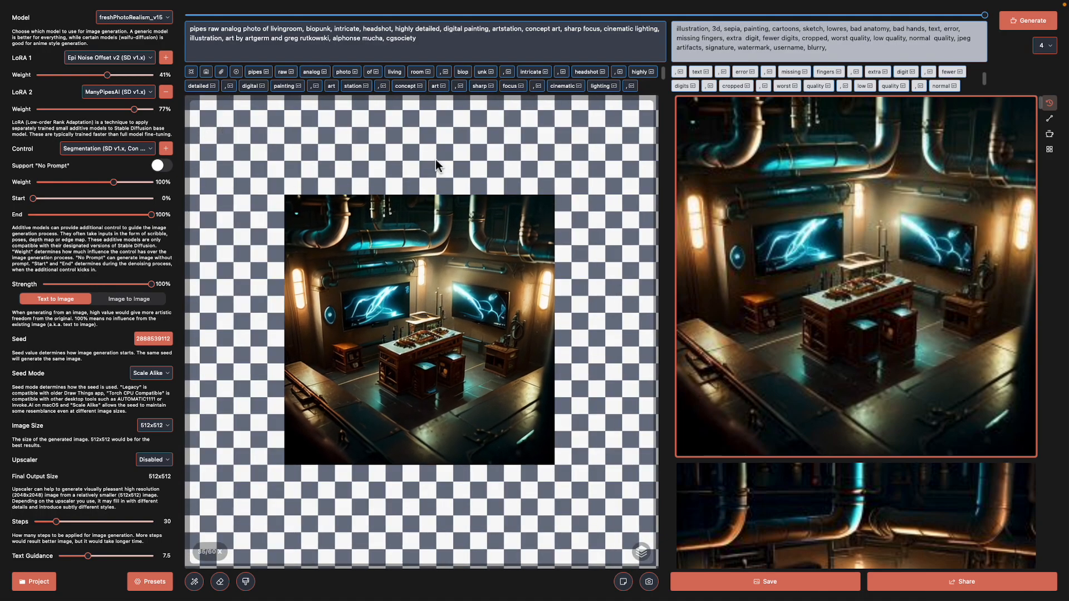
scroll(400, 268, "up", 3)
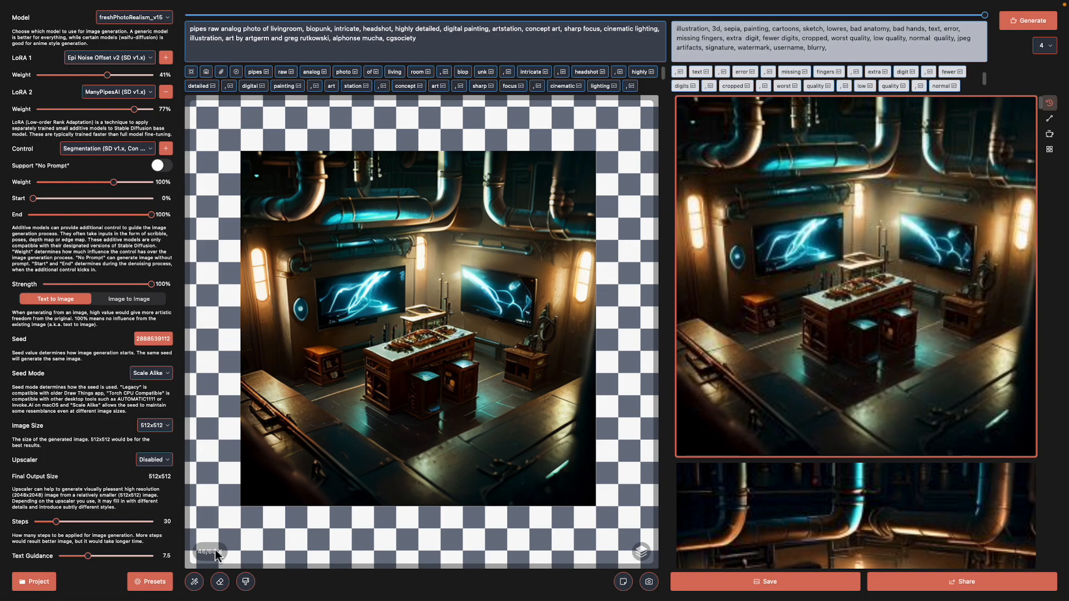
left_click(219, 554)
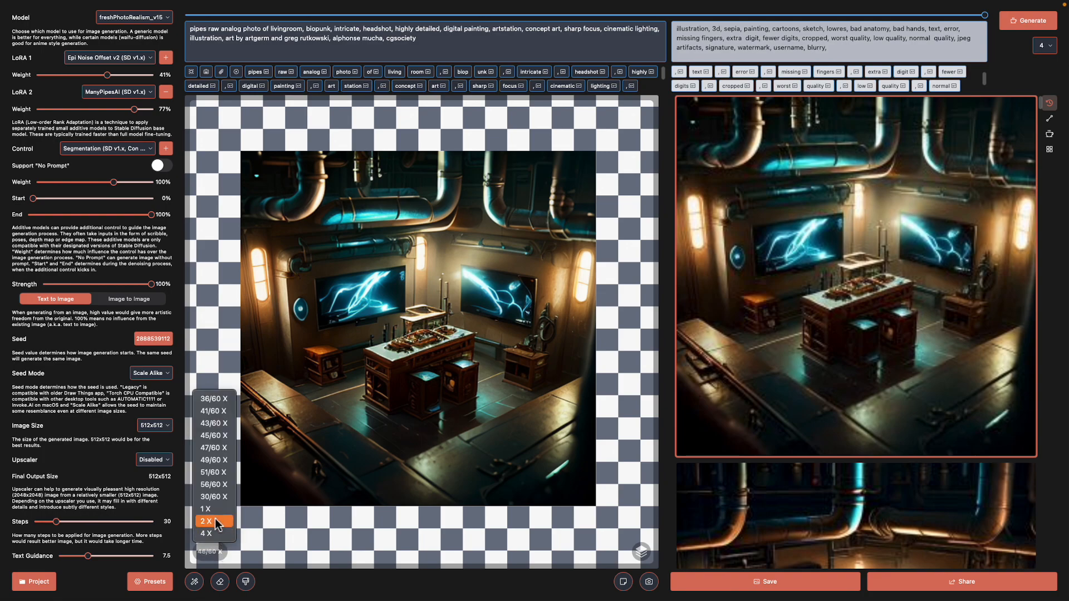
left_click(214, 509)
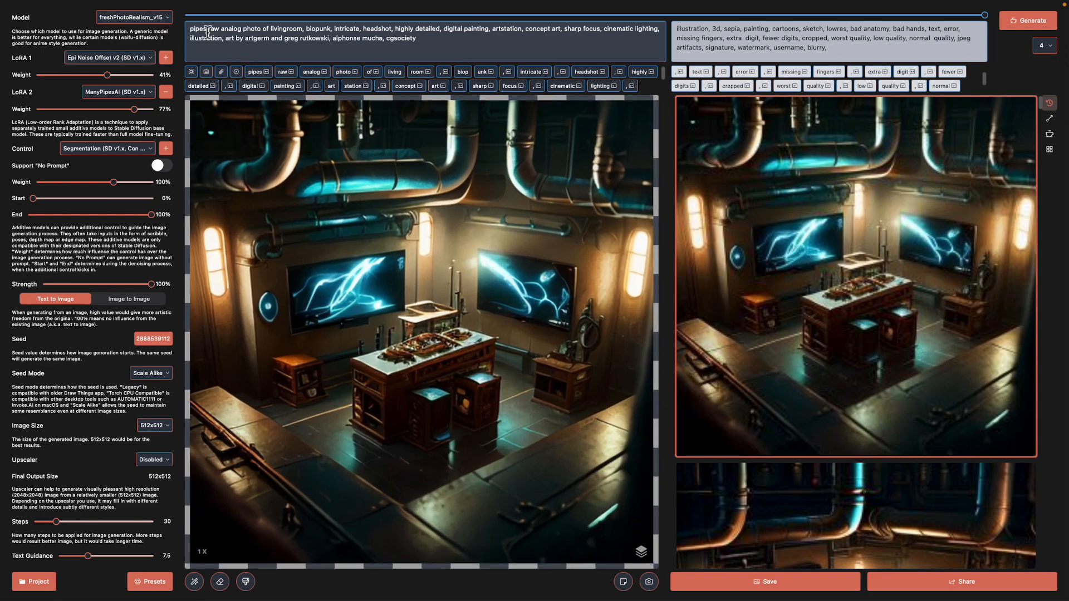
Remove the ManyPipesAI LoRA and set the Epi Noise Offset v2 LoRA weight to 44%
left_click(166, 91)
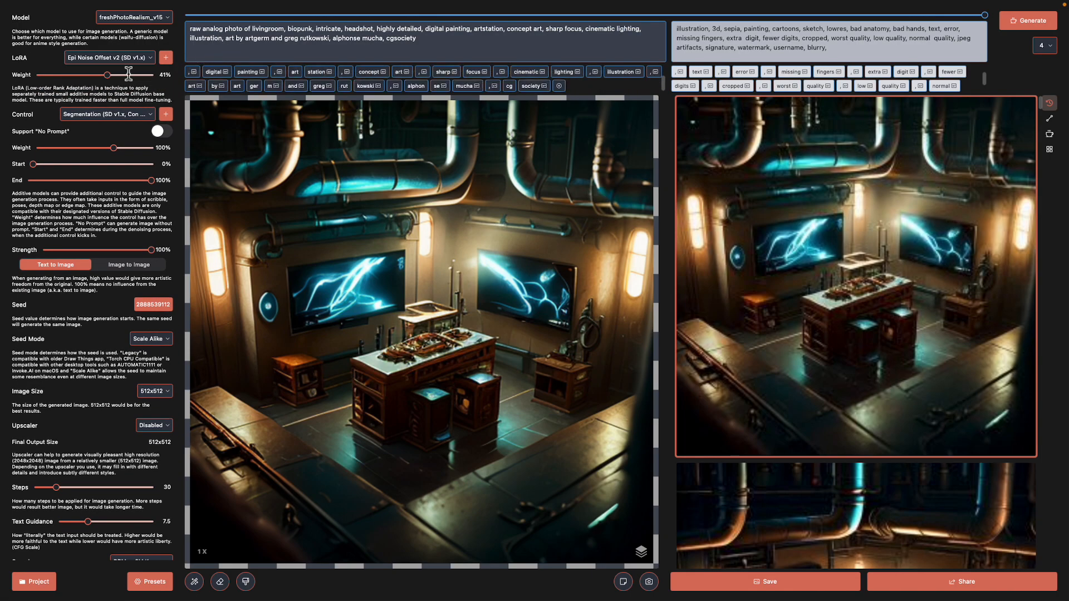
left_click_drag(104, 75, 109, 75)
Insert "pixar playground" before "livingroom" in the positive prompt
left_click_drag(195, 34, 225, 31)
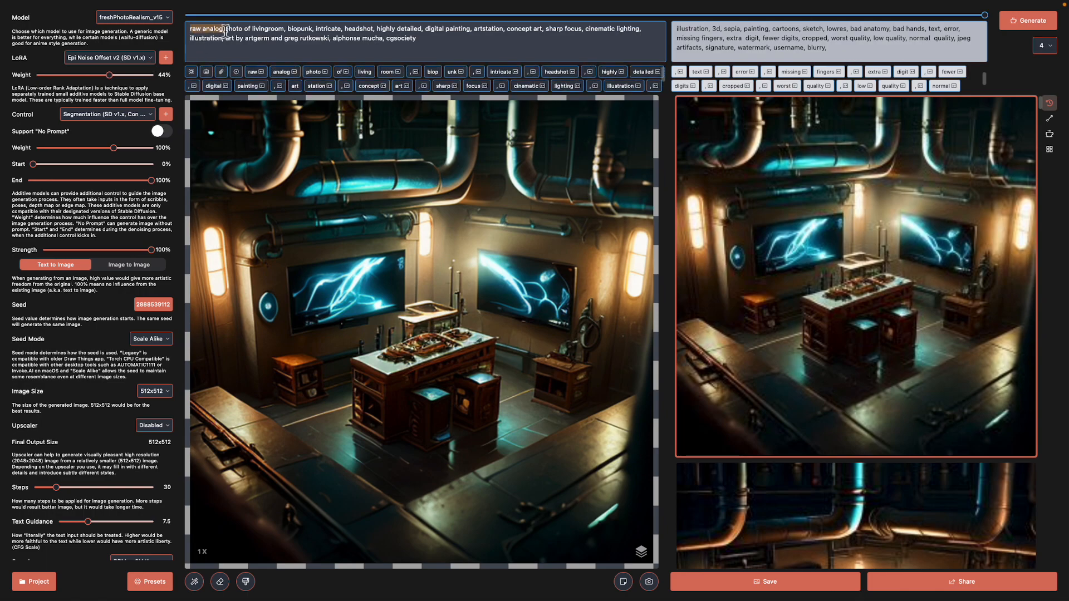
double_click(273, 32)
key("Left")
type("pixar p")
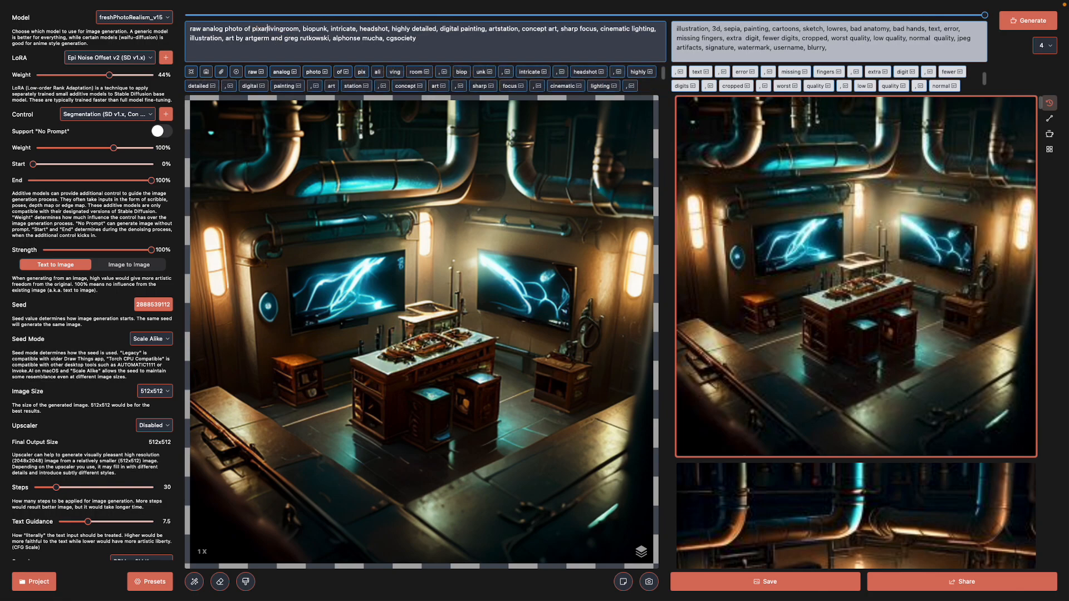
type("layground")
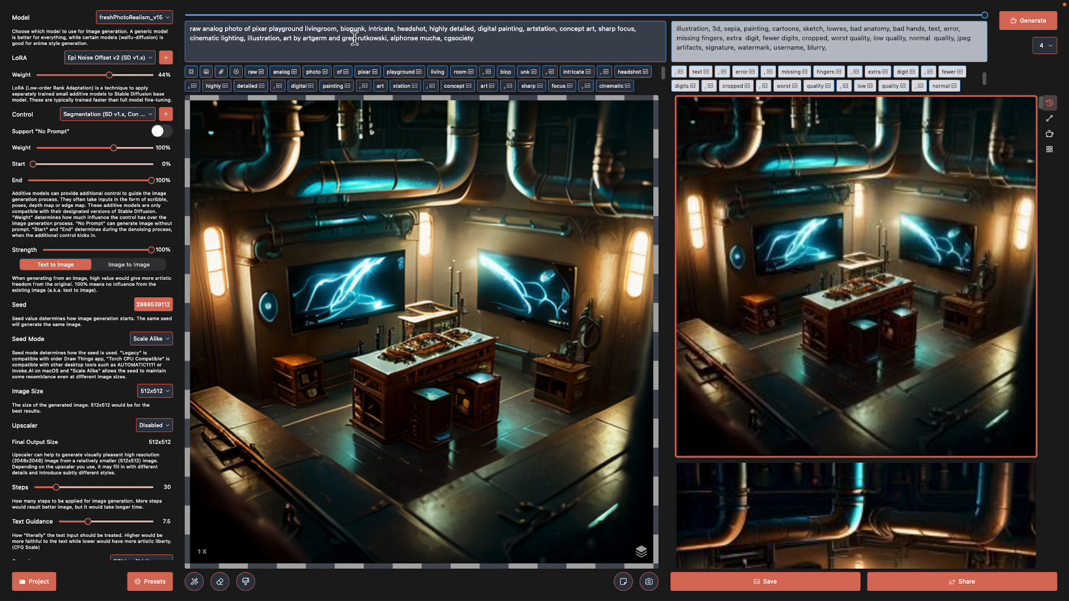
Replace "biopunk, intricate" in the positive prompt with "minimalist, colorful"
key("BackSpace")
key("BackSpace")
key("BackSpace")
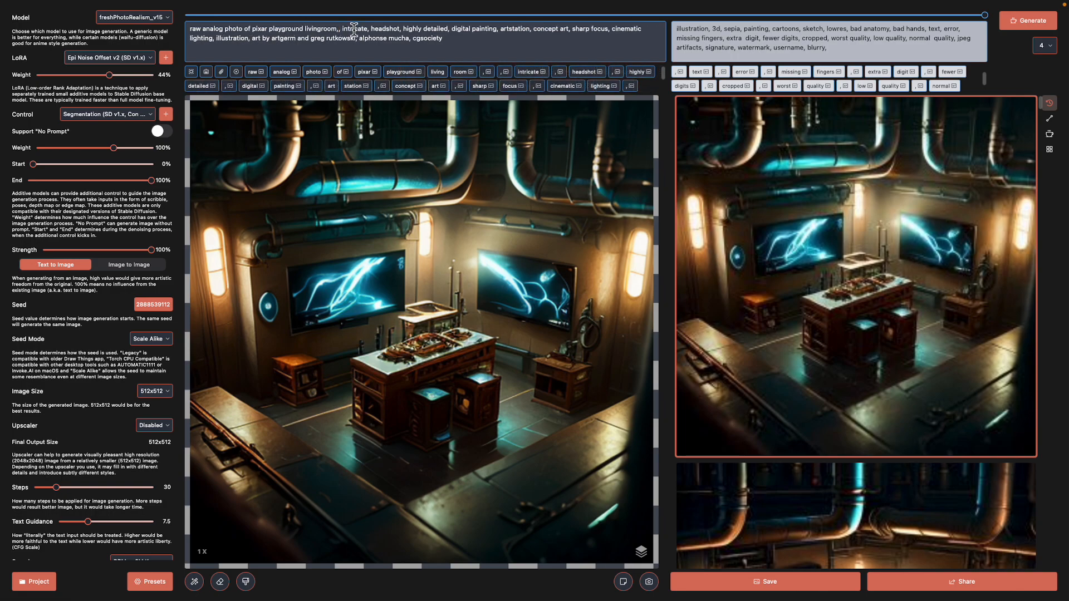
key("BackSpace")
key("BackSpace")
key("BackSpace")
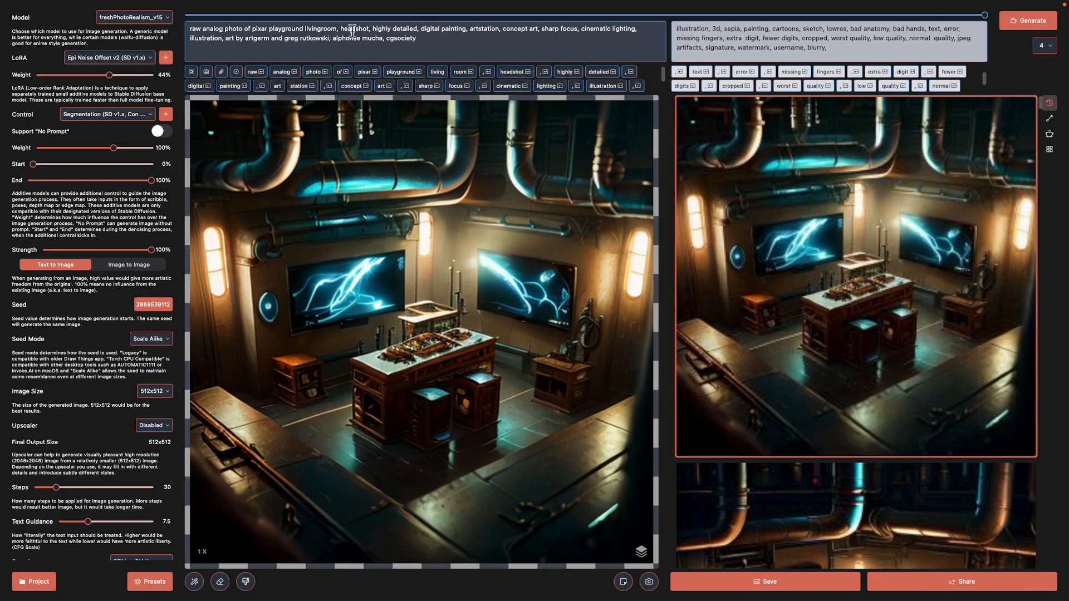
type(", minimalist")
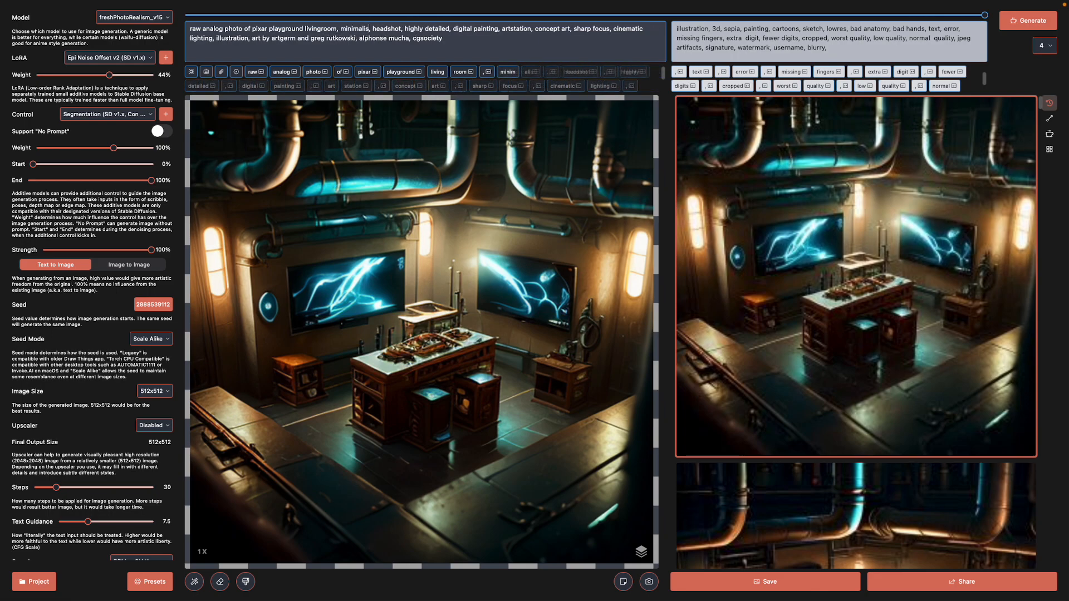
type(", artful")
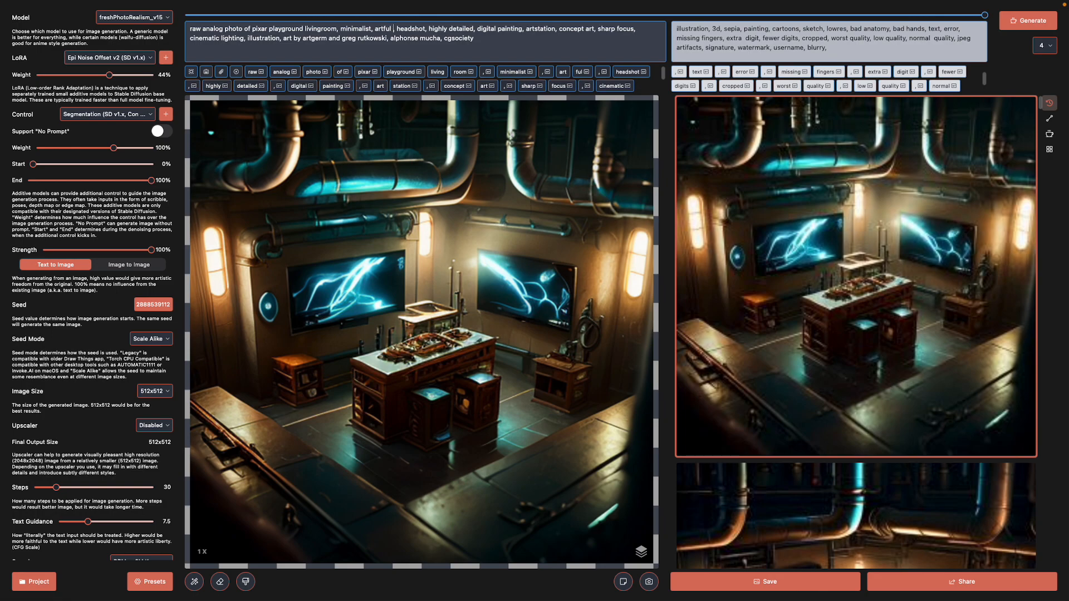
key("BackSpace")
key("BackSpace")
key("BackSpace")
key("BackSpace")
type("colorful")
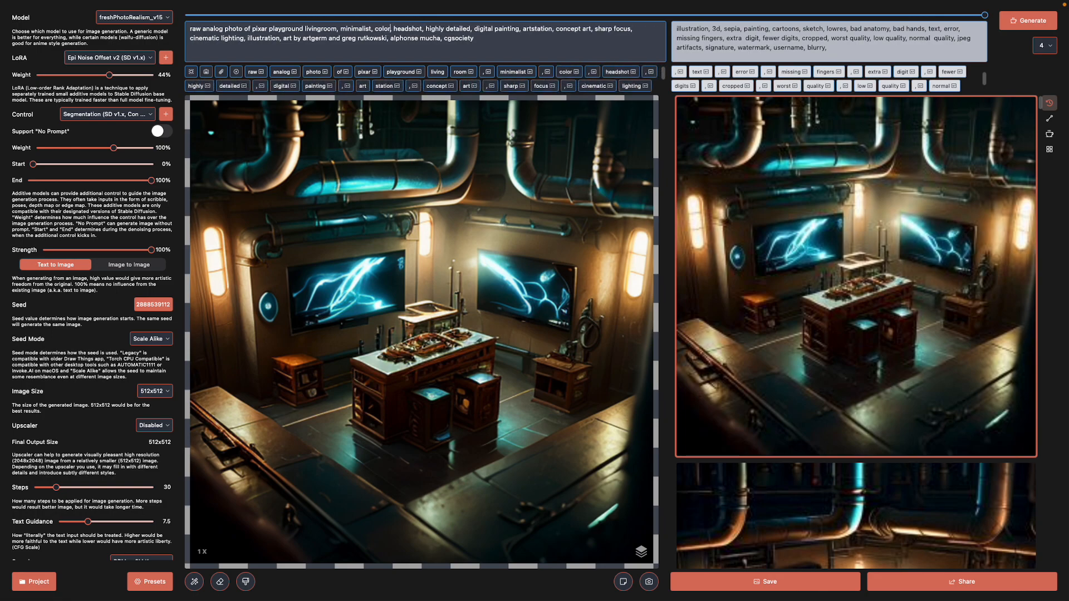
Delete the terms "headshot" and "digital painting" from the positive prompt
double_click(415, 31)
key("BackSpace")
key("BackSpace")
key("BackSpace")
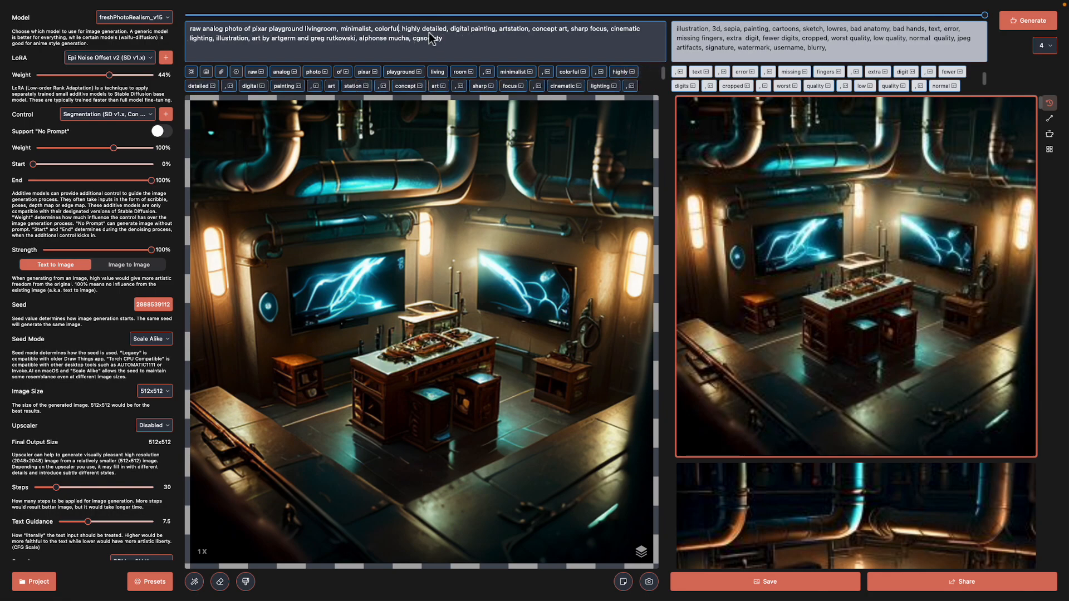
double_click(458, 32)
key("shift+alt+Right")
key("BackSpace")
key("BackSpace")
key("BackSpace")
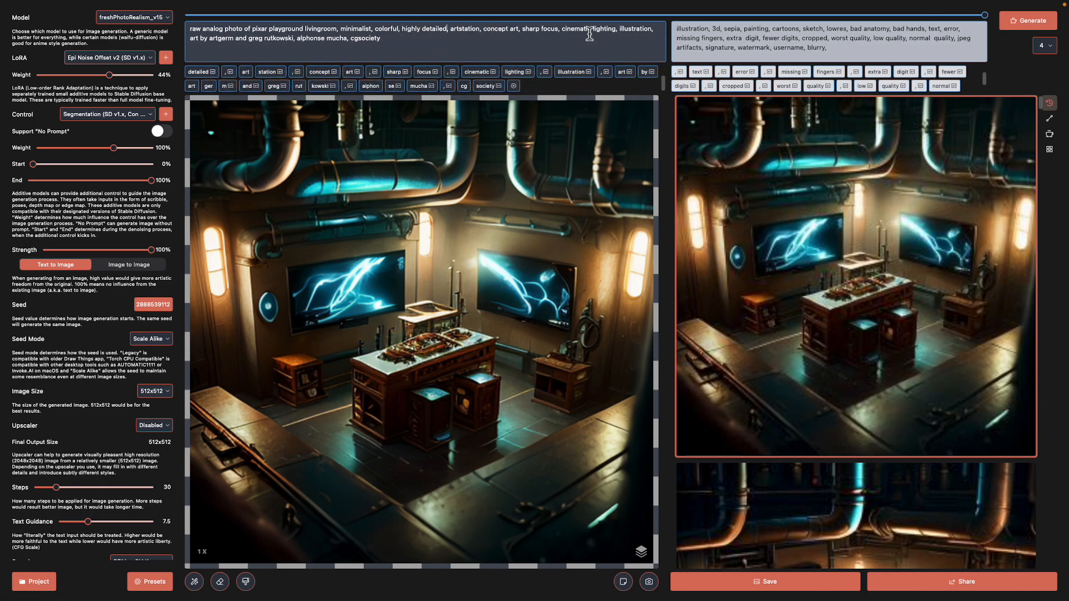
Delete "illustration" and all the artist credits after it, so that the prompt ends with "cinematic lighting"
double_click(496, 30)
double_click(630, 29)
key("BackSpace")
key("BackSpace")
key("BackSpace")
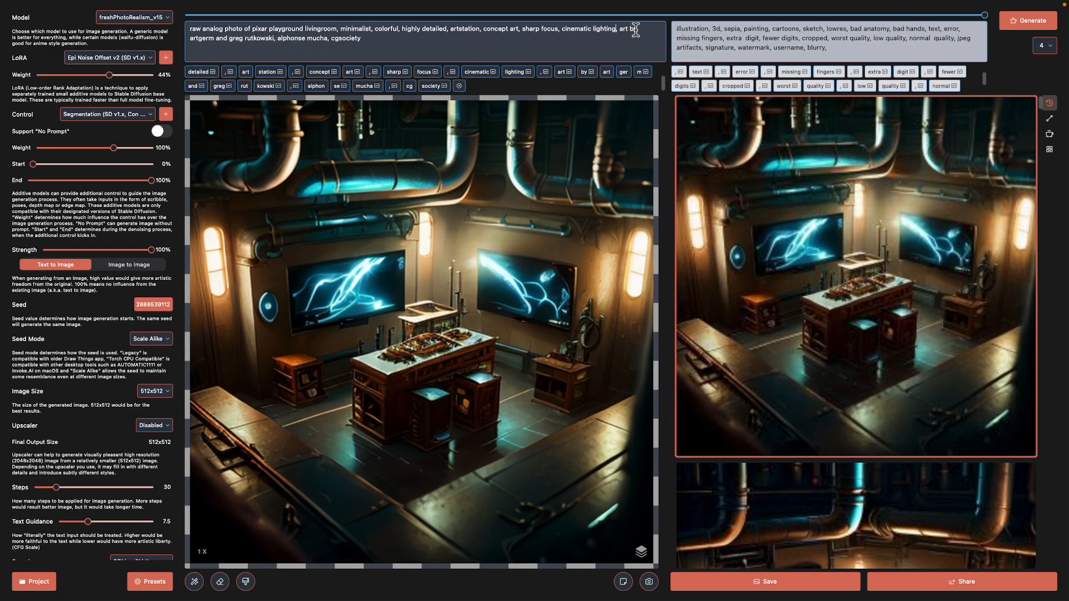
left_click_drag(620, 28, 657, 37)
key("BackSpace")
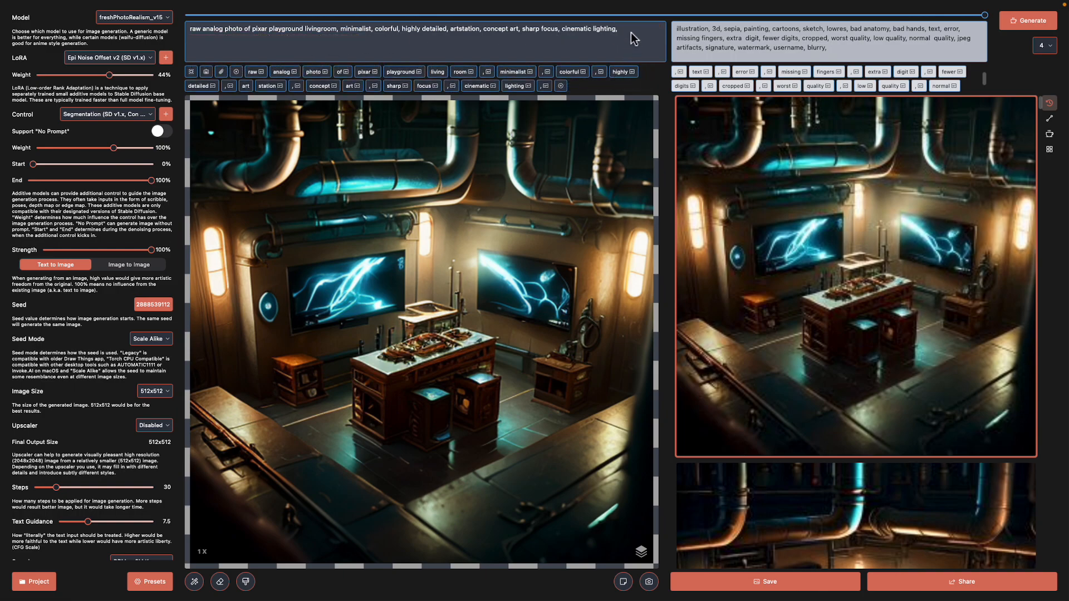
key("BackSpace")
Set the batch to 8 images and start generating
left_click(1043, 46)
left_click(1047, 148)
left_click(1030, 22)
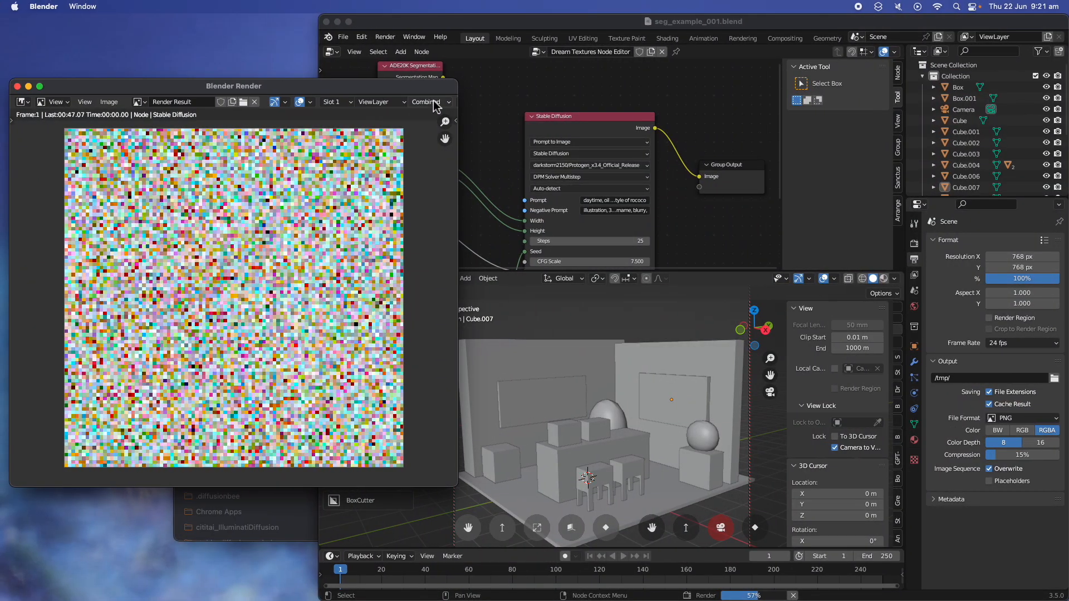
Return to Blender, look over the ControlNet and Stable Diffusion nodes, and narrow the main window to make room for the render window
left_click_drag(457, 80, 440, 83)
middle_click_drag(522, 169, 554, 118)
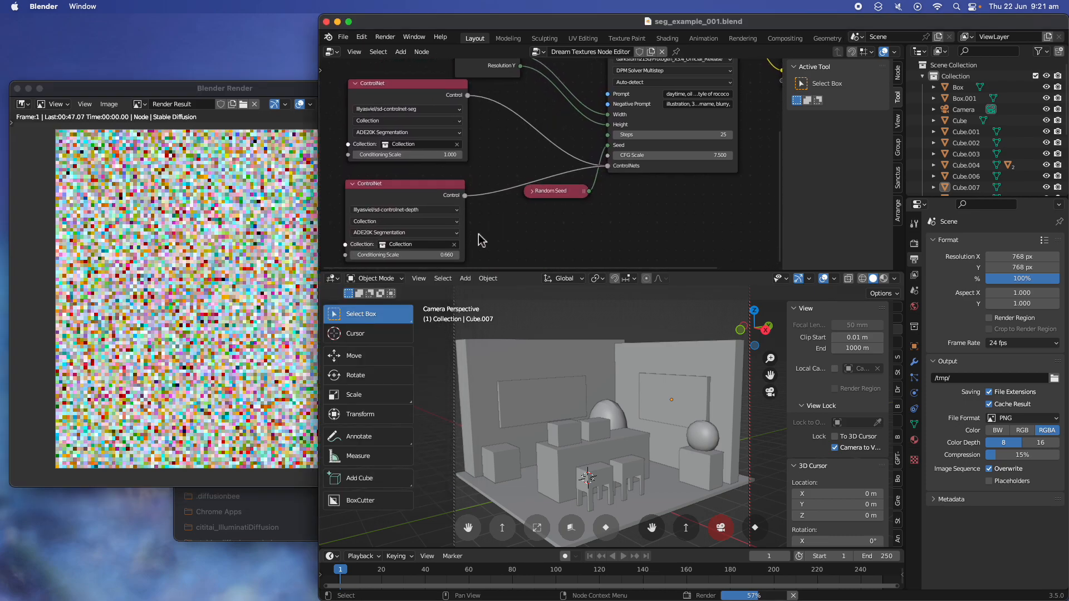
scroll(478, 233, "up", 2)
middle_click_drag(491, 209, 499, 229)
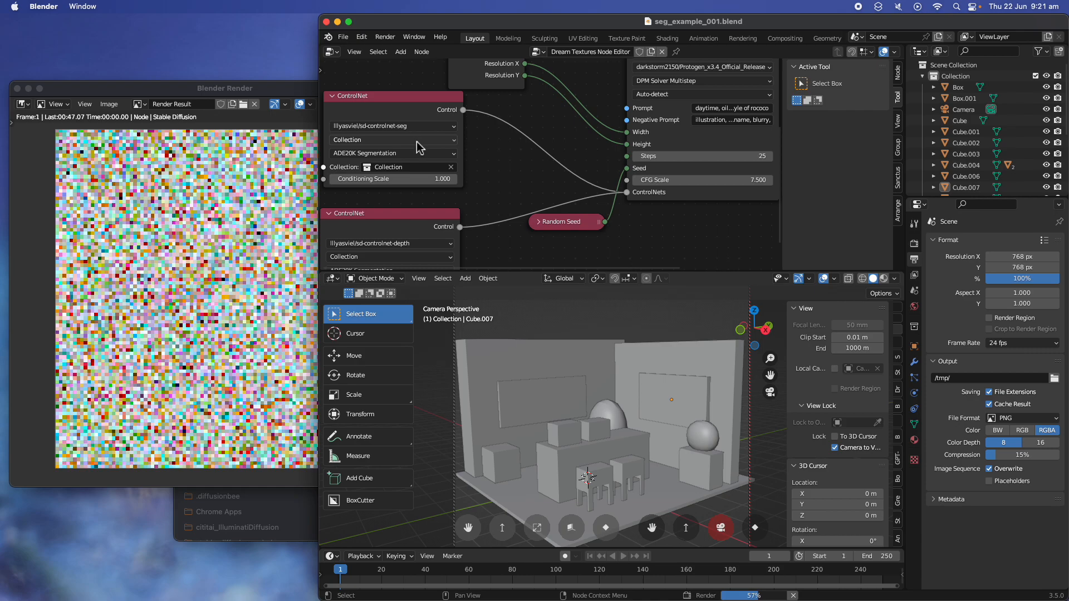
middle_click_drag(506, 167, 405, 203)
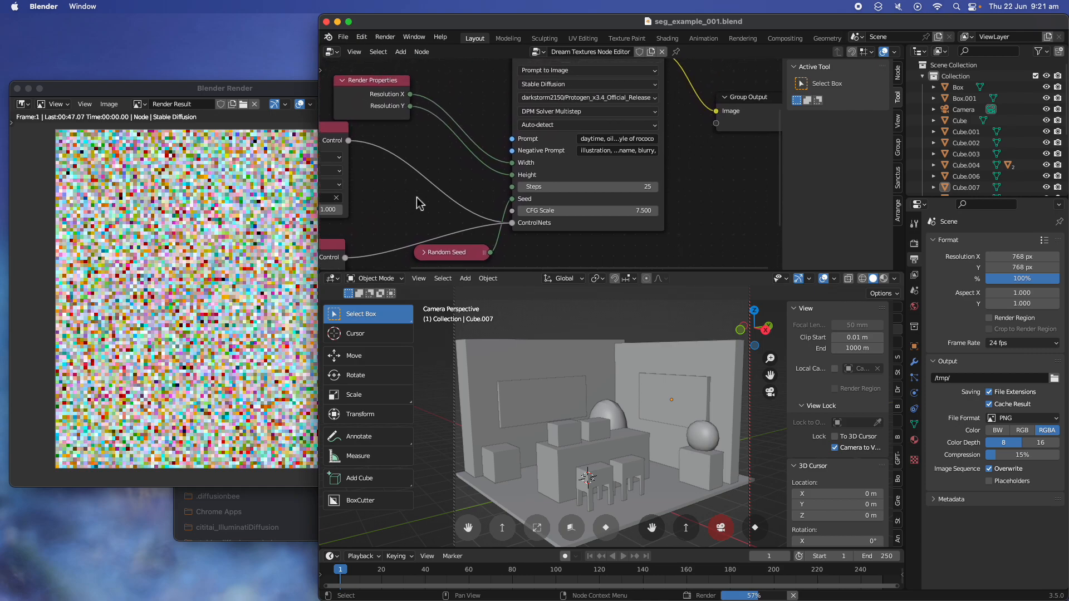
middle_click_drag(684, 176, 692, 210)
left_click_drag(325, 22, 416, 23)
left_click_drag(374, 91, 364, 82)
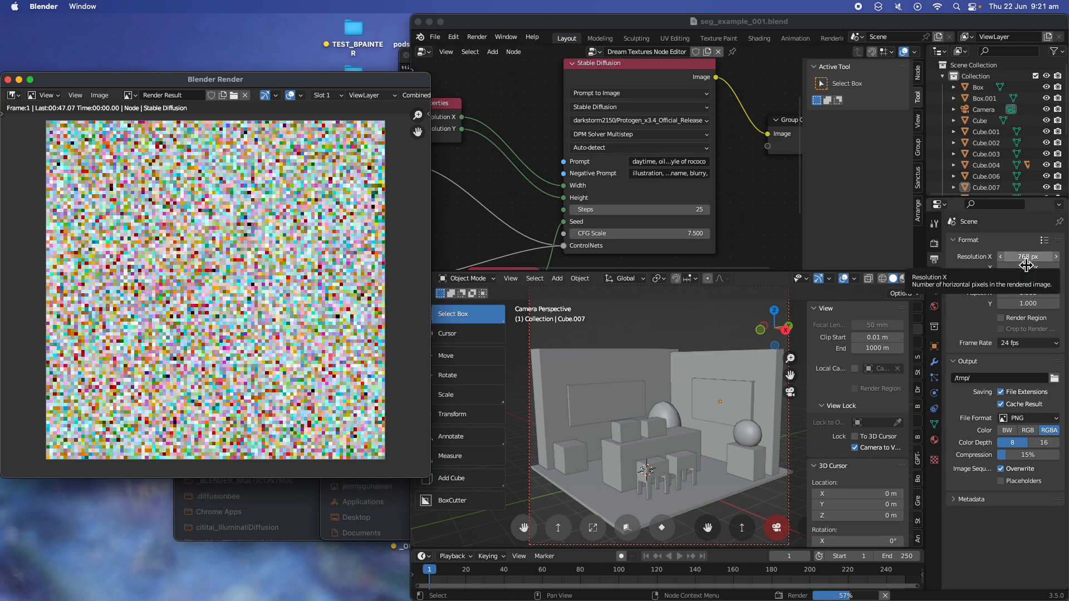
Move the Render Properties node and the segmentation ControlNet node closer to the Stable Diffusion node
middle_click_drag(736, 230, 775, 230)
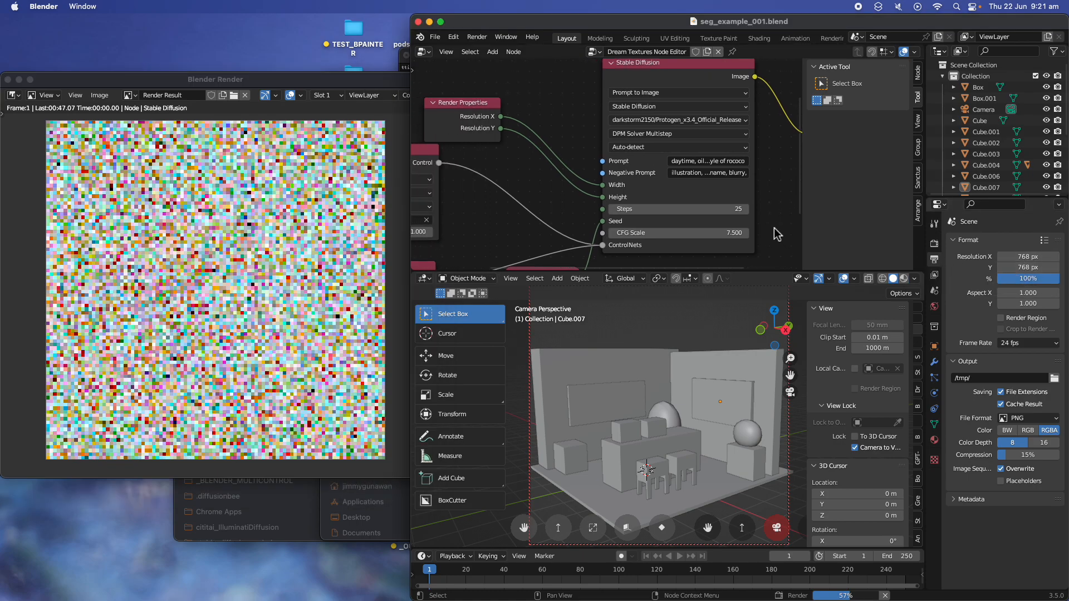
left_click_drag(480, 105, 534, 100)
scroll(536, 145, "down", 1)
middle_click_drag(552, 146, 577, 132)
middle_click_drag(486, 147, 492, 147)
left_click_drag(458, 138, 536, 145)
scroll(536, 148, "down", 2)
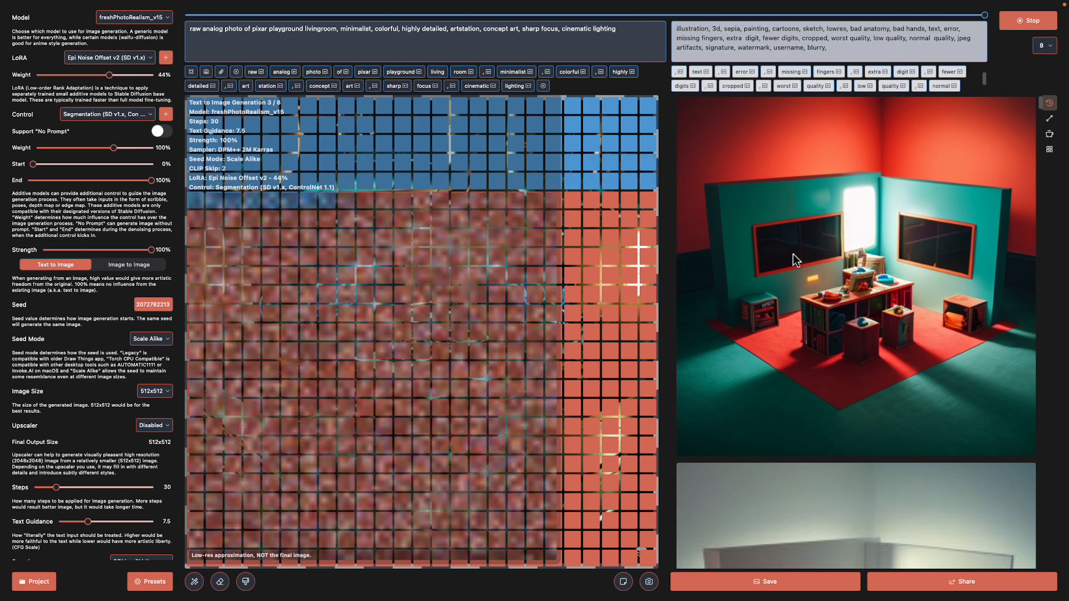
Switch to Draw Things and browse the newly generated pixar playground living room images in the history
scroll(787, 239, "down", 5)
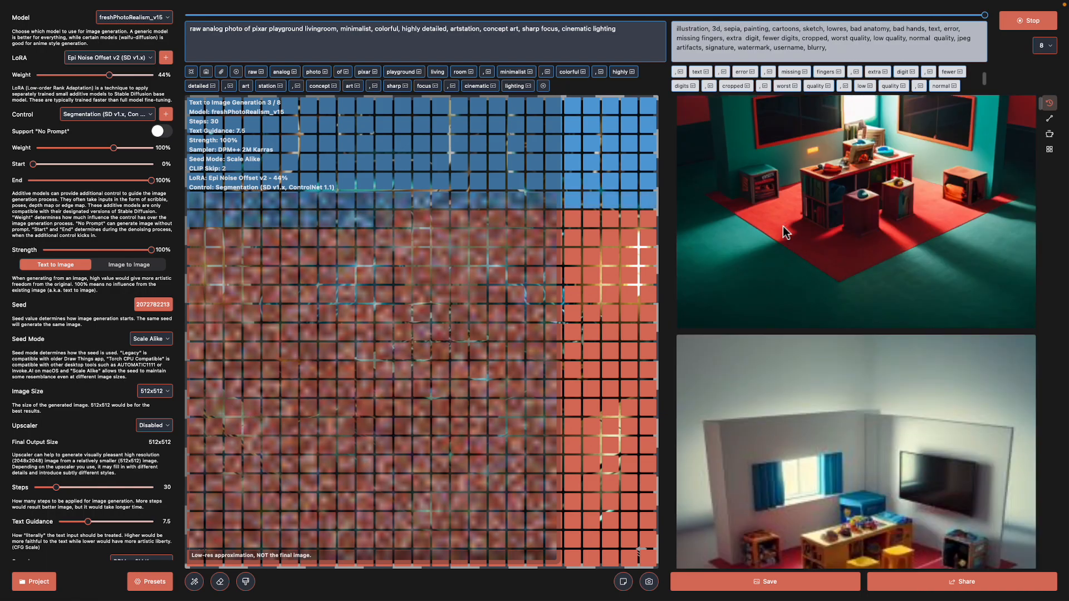
scroll(783, 233, "up", 5)
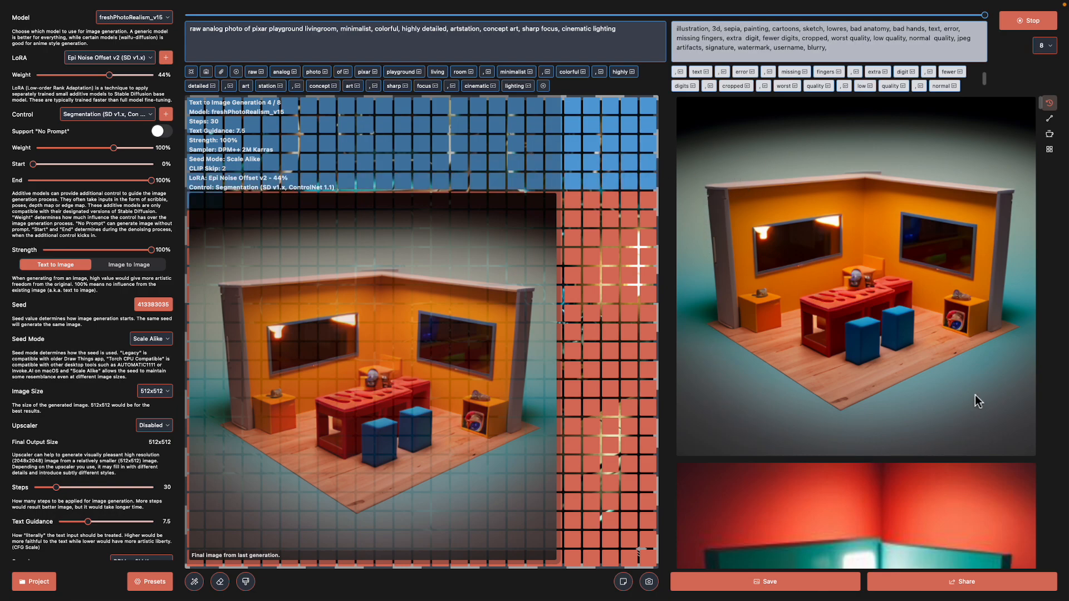
scroll(1040, 112, "down", 10)
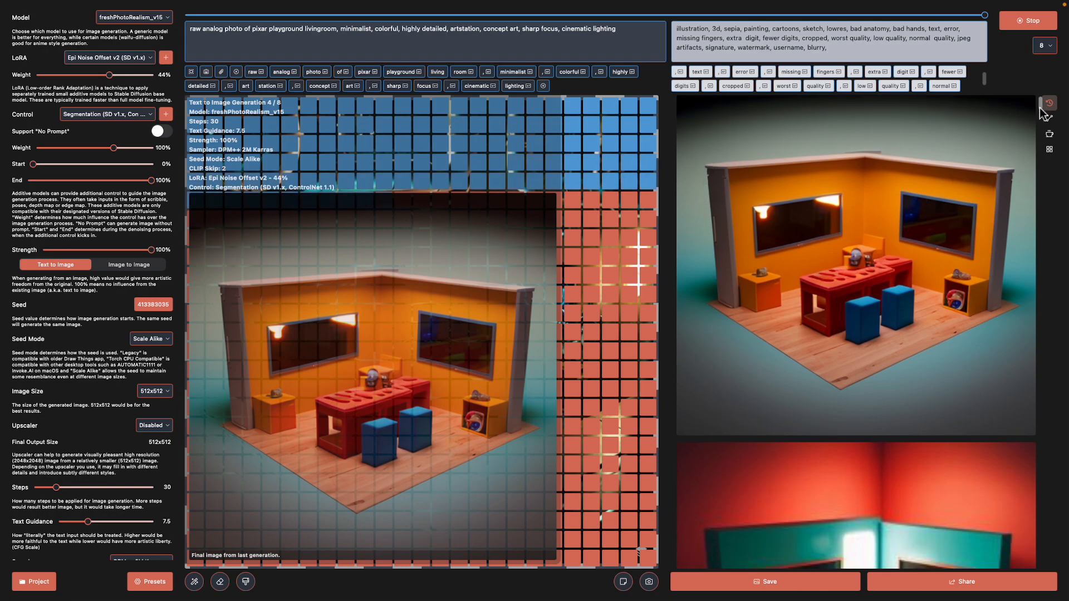
left_click_drag(1039, 110, 1032, 100)
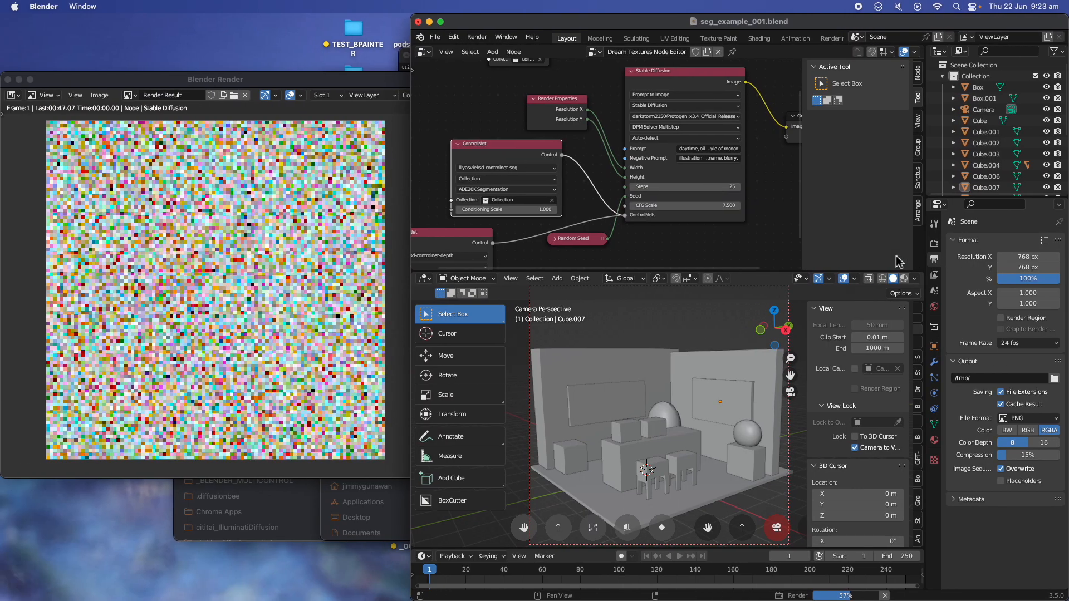
Check the render window in Blender, shifting it slightly, and return to Draw Things to view the generation progress
left_click(306, 227)
left_click_drag(290, 85, 310, 79)
left_click_drag(450, 75, 434, 75)
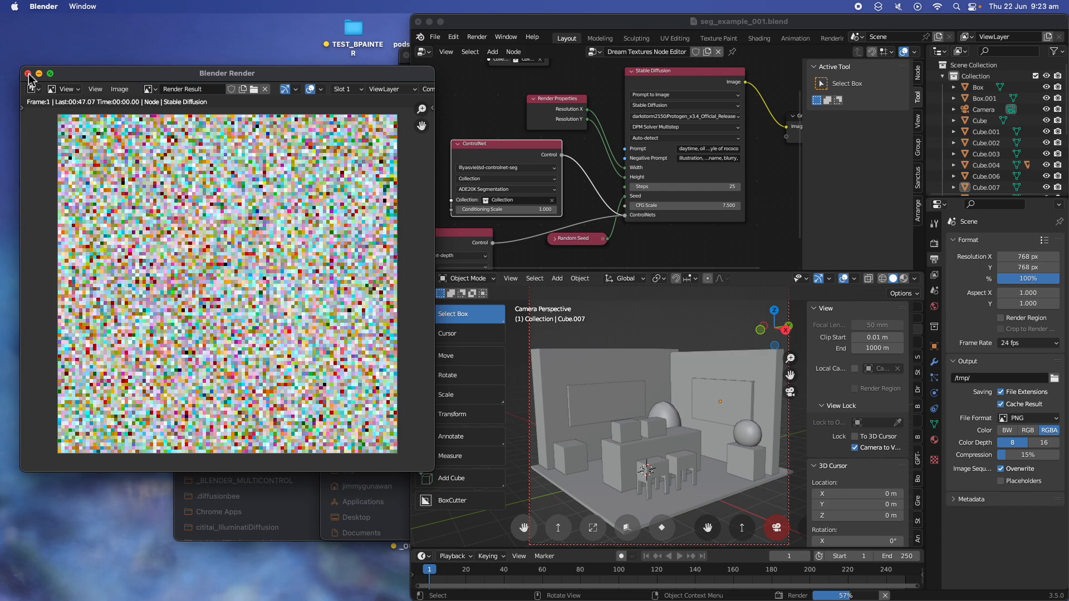
left_click_drag(93, 75, 83, 77)
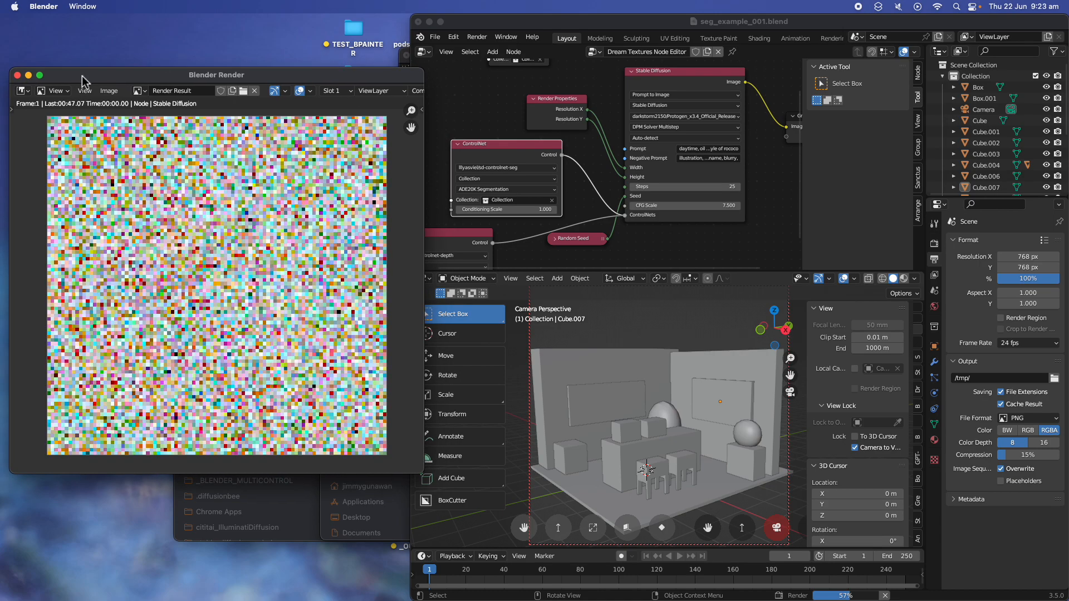
key("ctrl+Right")
key("ctrl+Right")
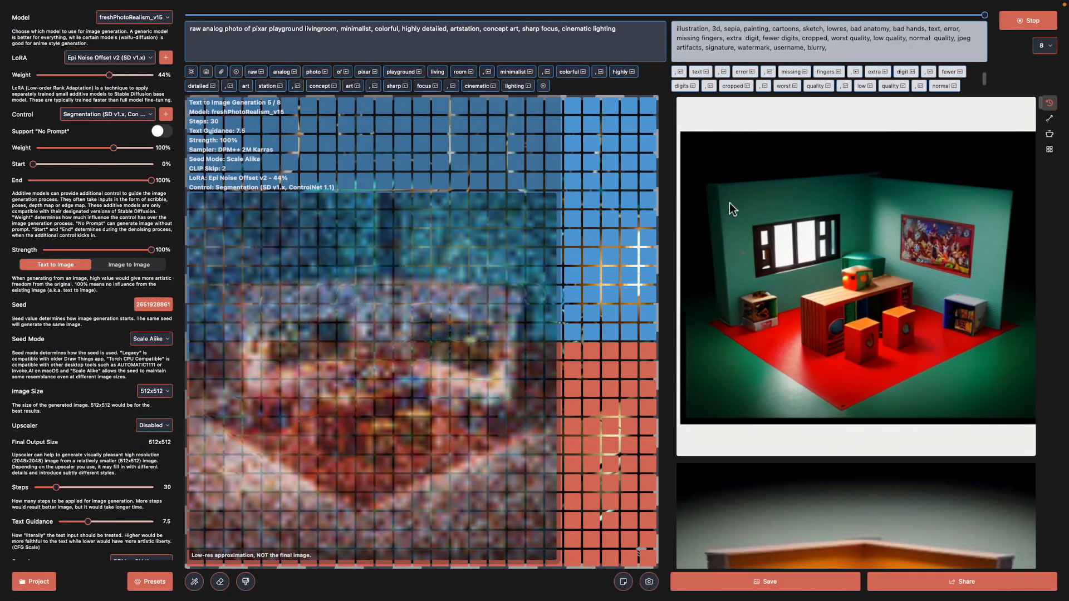
Browse the generated pixar playground living room images in the history, comparing them with earlier results while generation runs
scroll(849, 315, "down", 3)
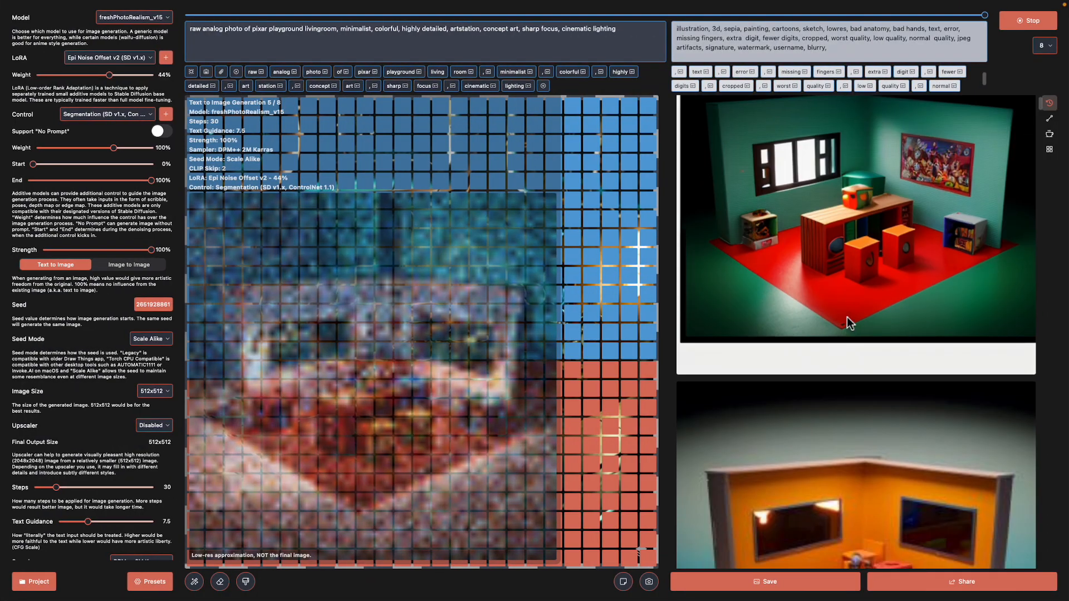
scroll(848, 321, "down", 5)
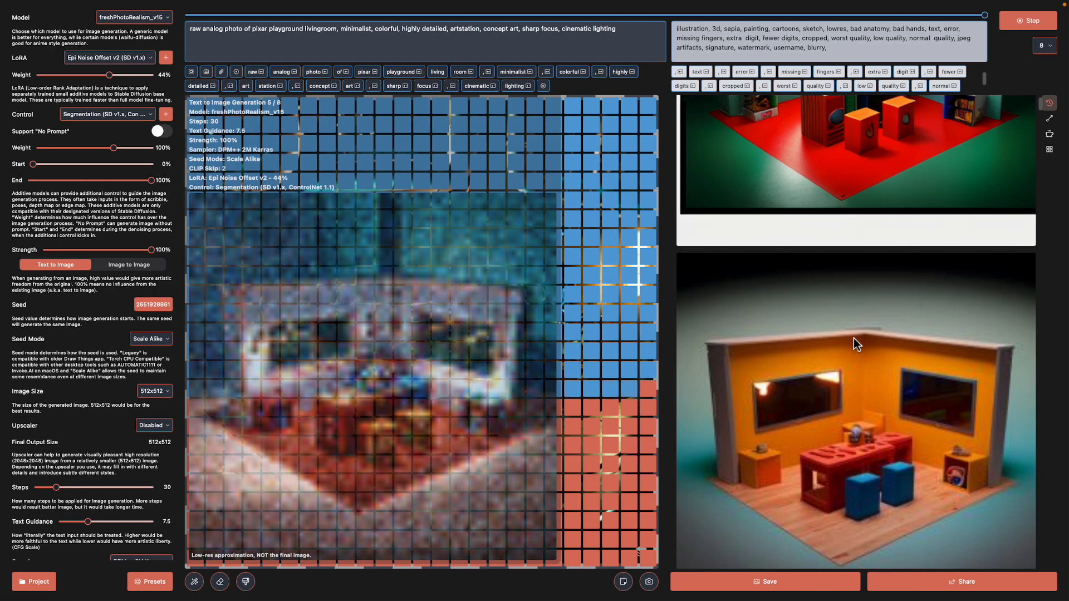
scroll(792, 353, "up", 6)
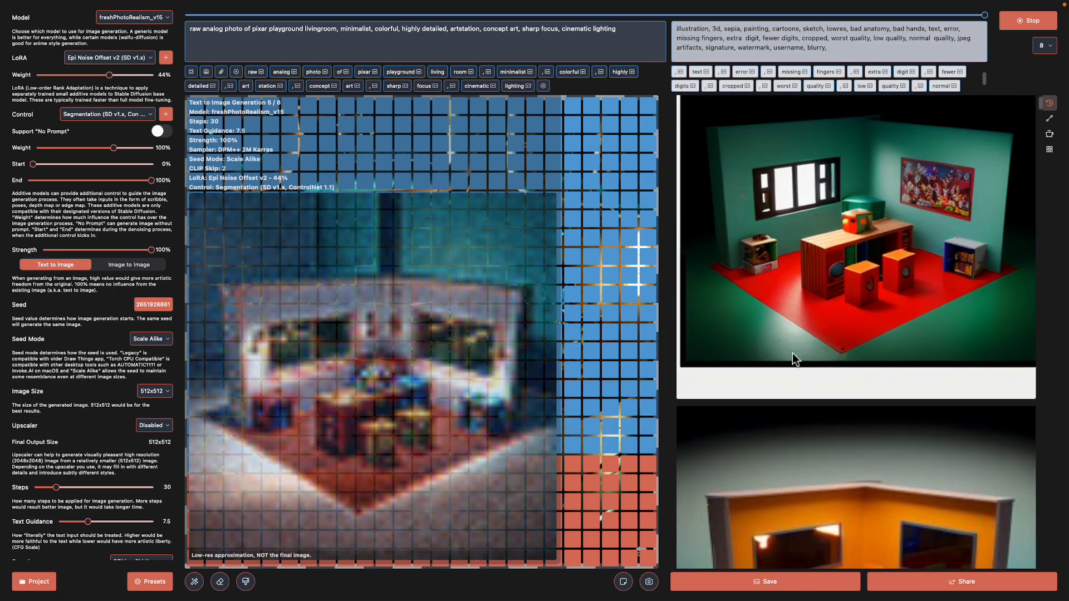
scroll(830, 356, "down", 6)
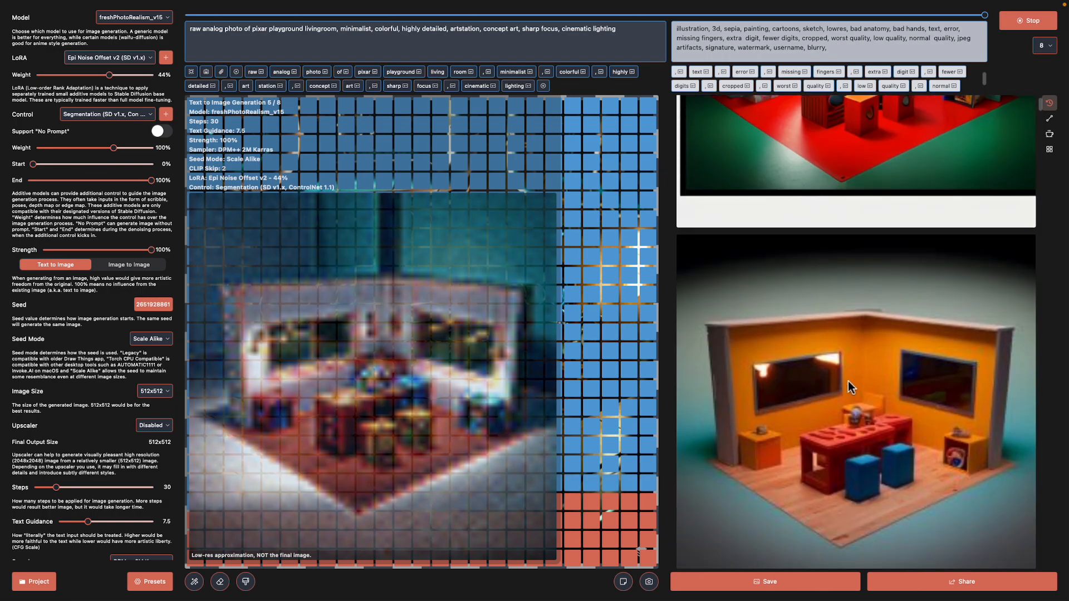
scroll(941, 478, "down", 2)
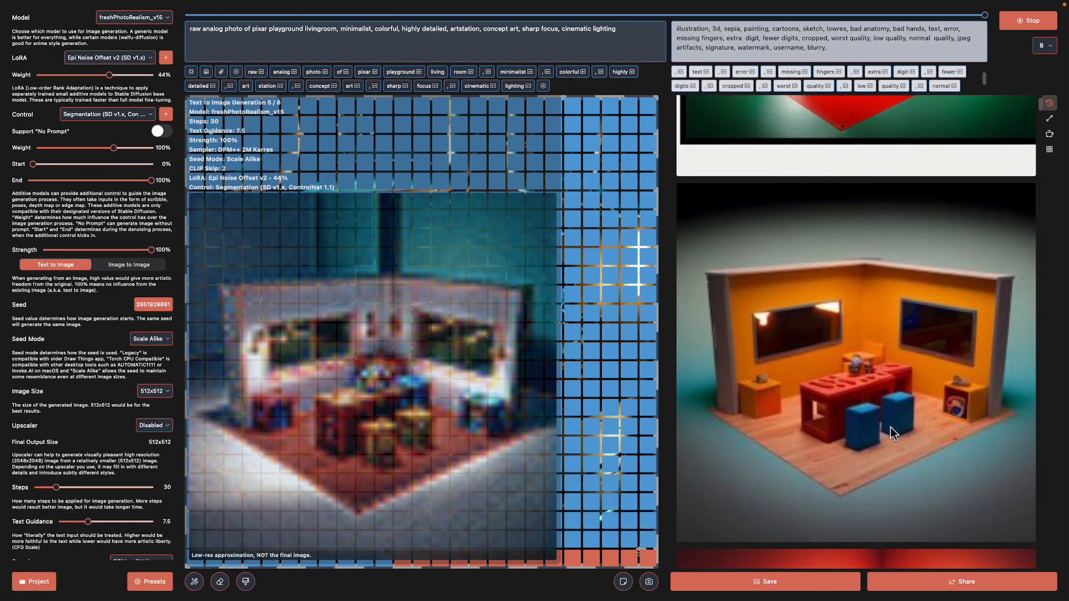
scroll(822, 356, "up", 12)
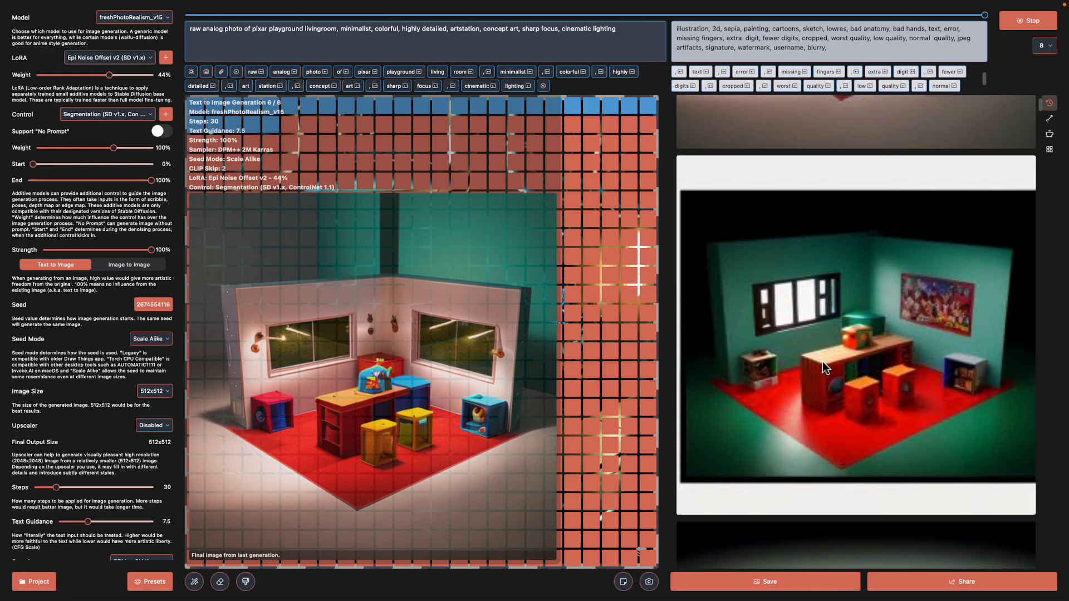
scroll(823, 362, "up", 11)
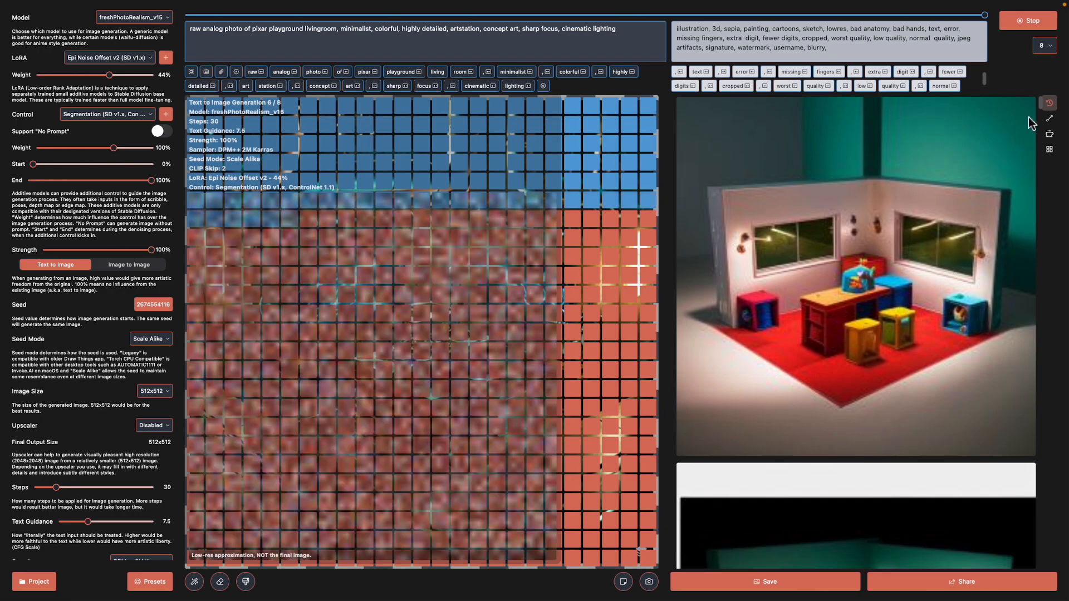
mouse_move(1041, 107)
left_mouse_down()
mouse_move(1031, 130)
mouse_move(1042, 121)
left_mouse_up()
scroll(857, 162, "down", 10)
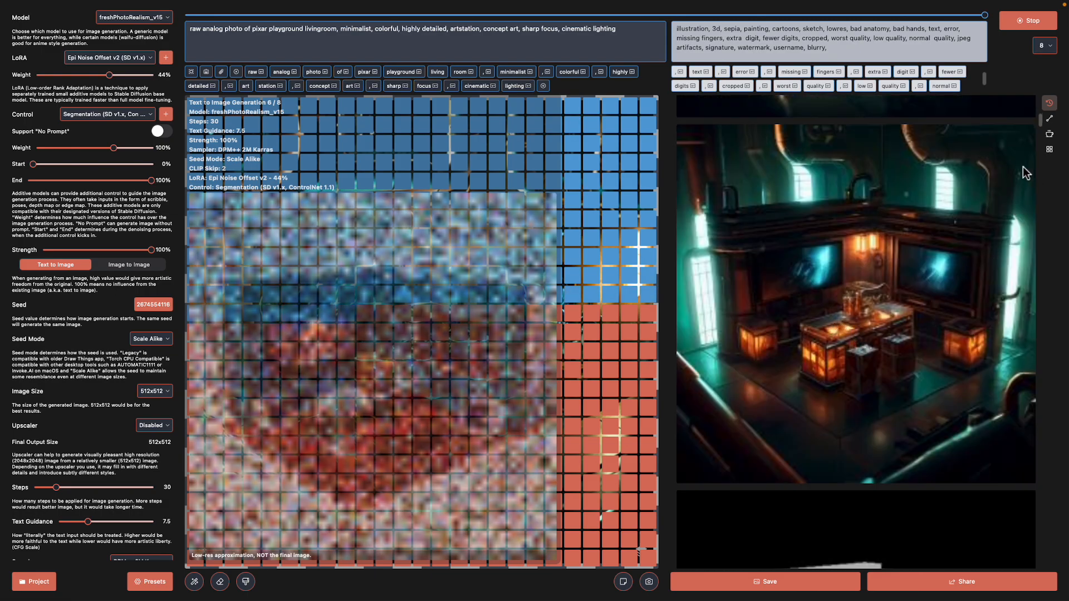
left_click_drag(1041, 115, 1040, 100)
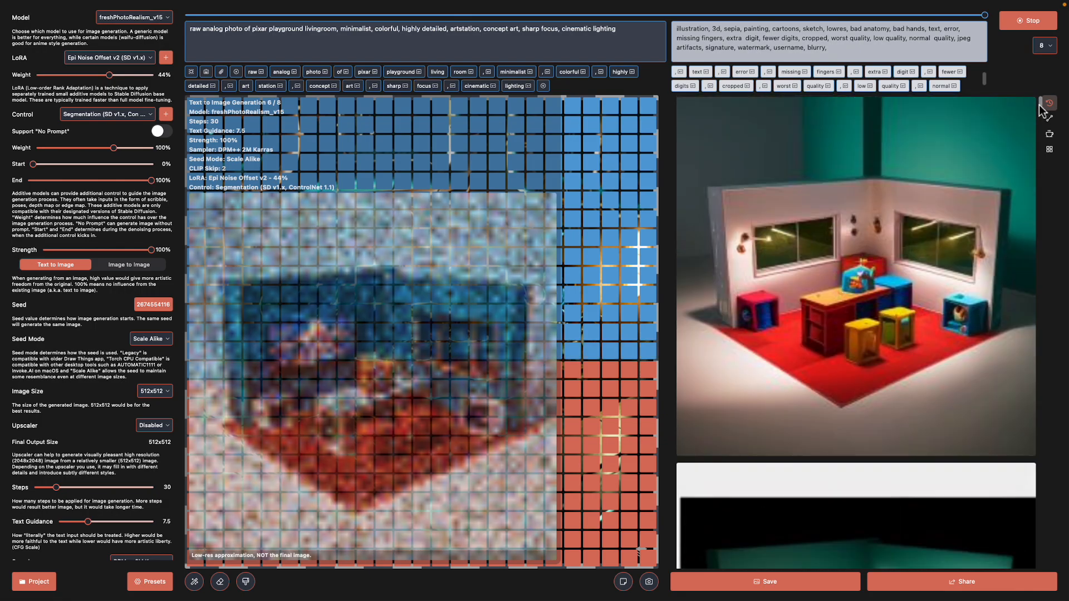
scroll(816, 277, "down", 10)
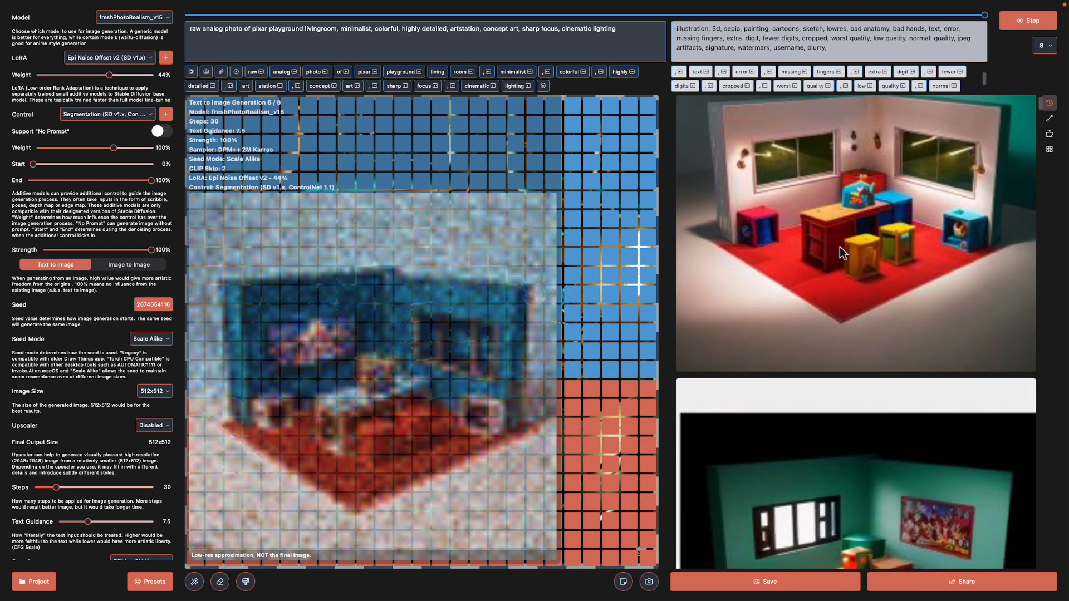
scroll(850, 261, "down", 10)
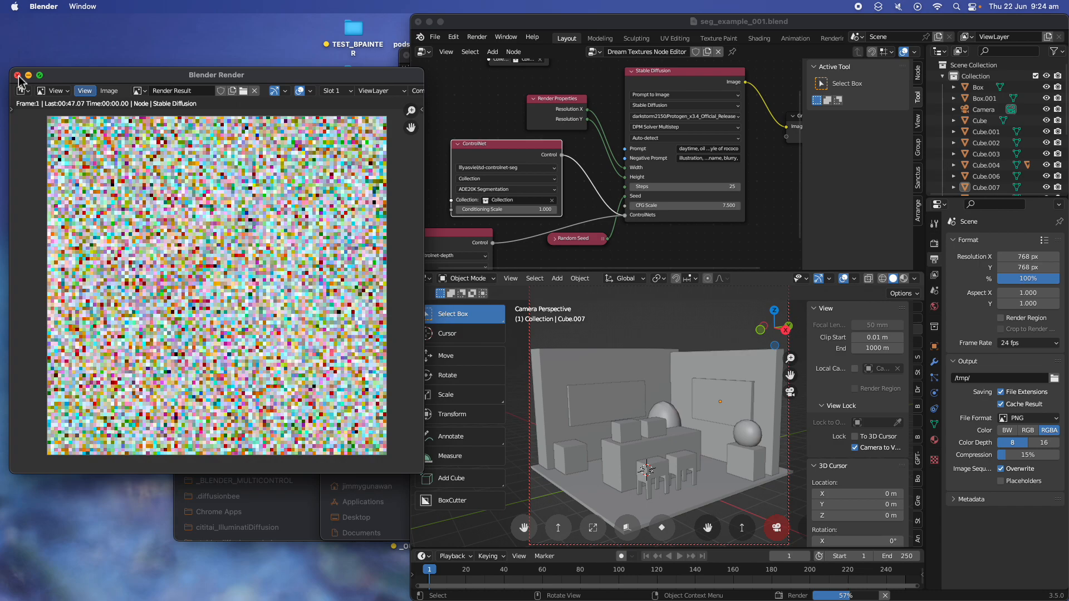
Switch to Blender, shift the render window slightly, and force quit Blender while its render is running
left_click_drag(184, 76, 178, 76)
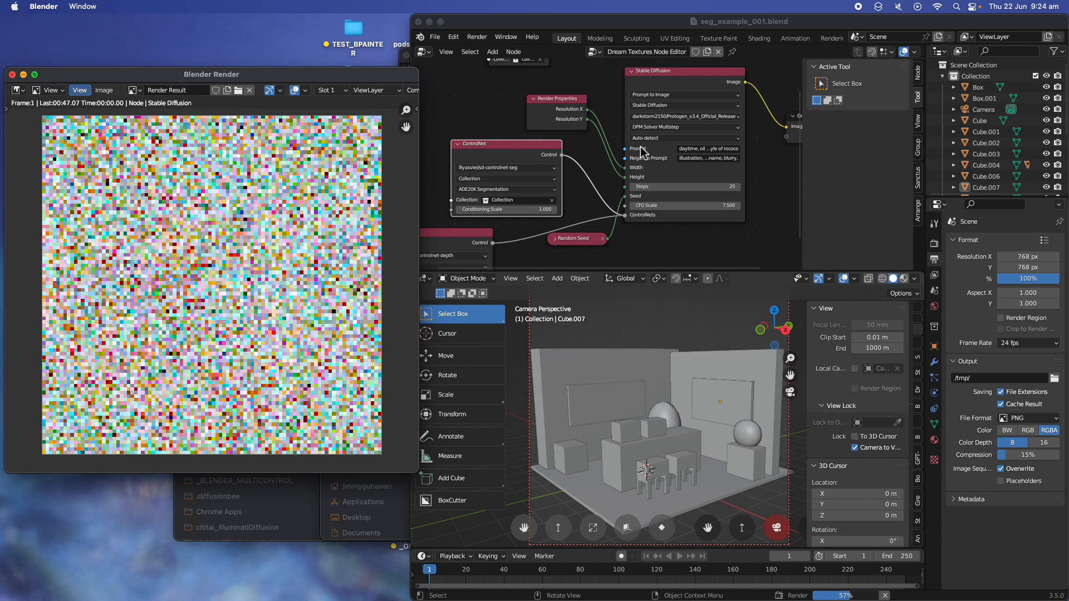
left_click(587, 161)
left_click(151, 65)
left_click(15, 7)
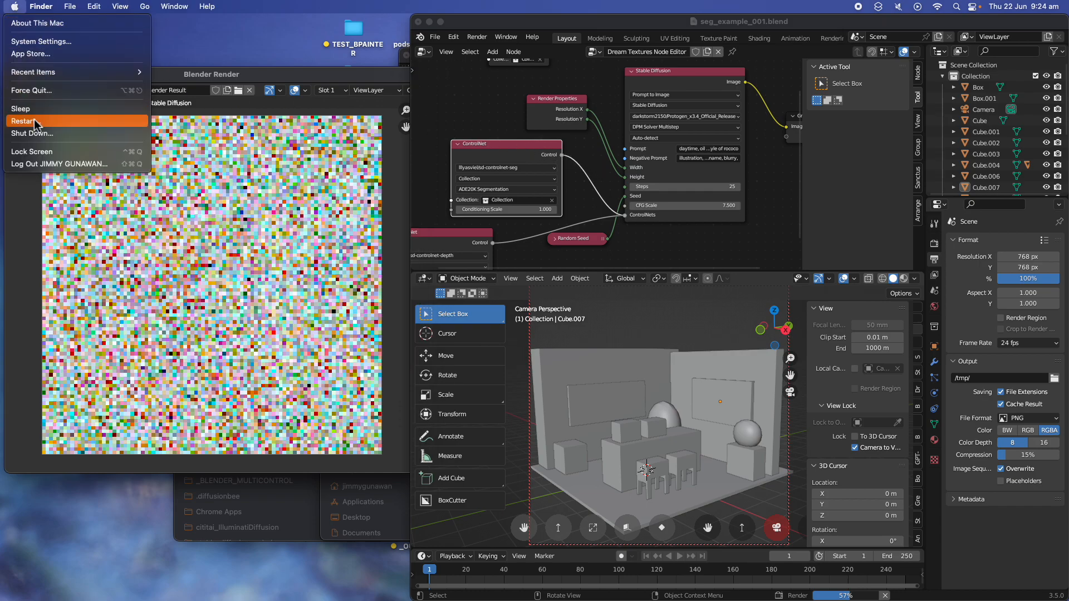
left_click(35, 91)
left_click(148, 211)
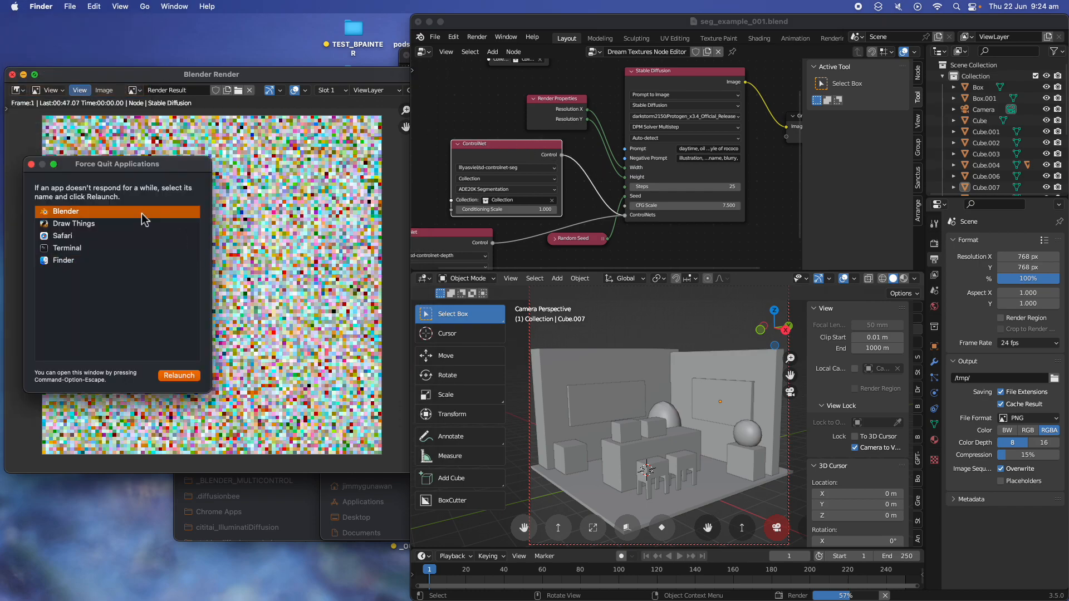
left_click(189, 375)
left_click(198, 290)
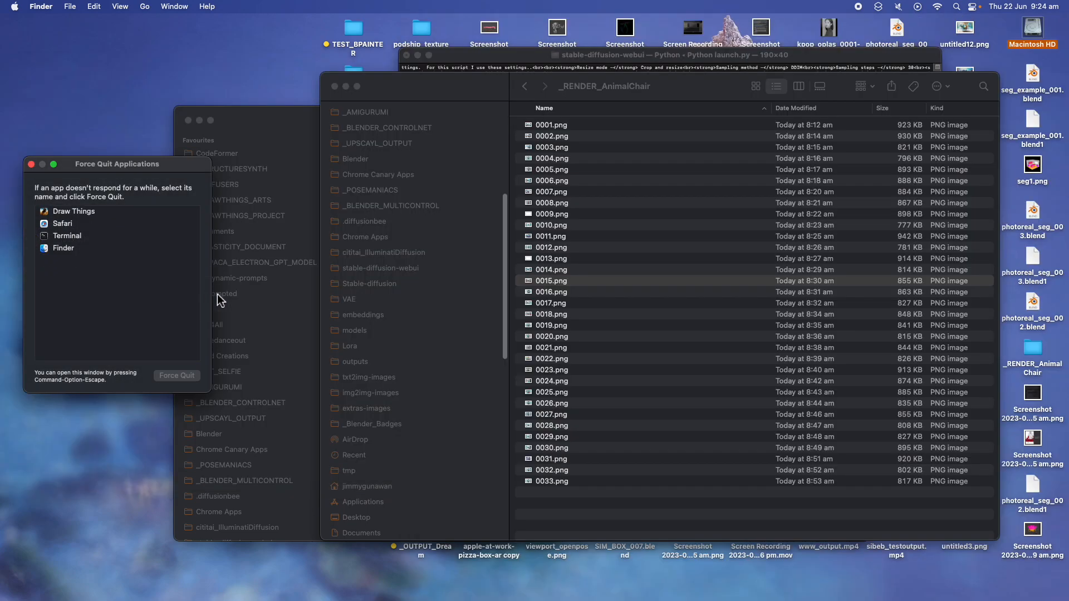
Relaunch Blender and reopen the recent file seg_example_001.blend
left_click(572, 581)
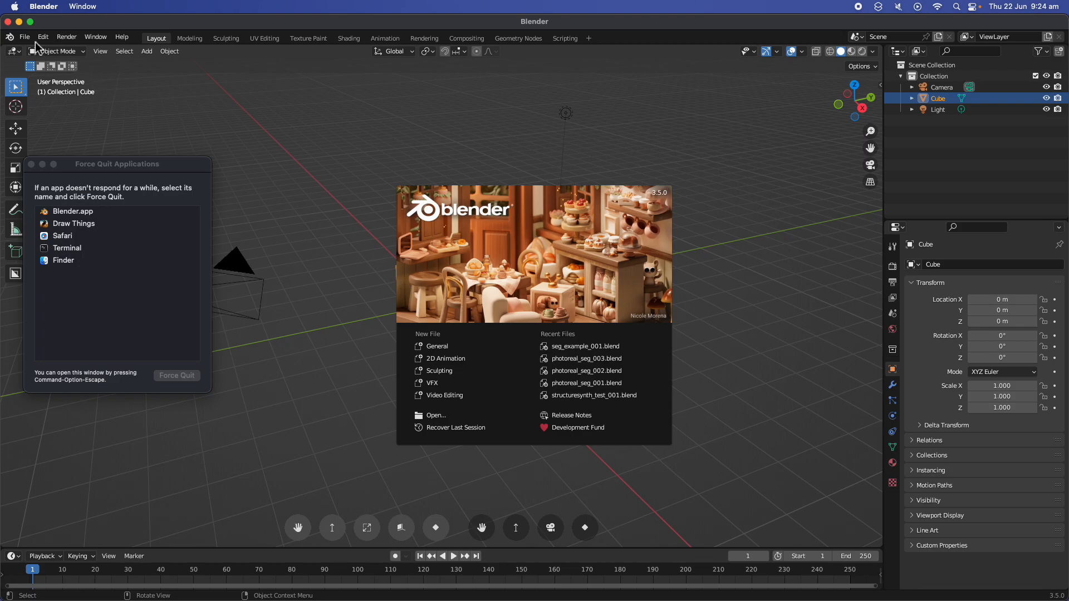
left_click(25, 37)
mouse_move(89, 72)
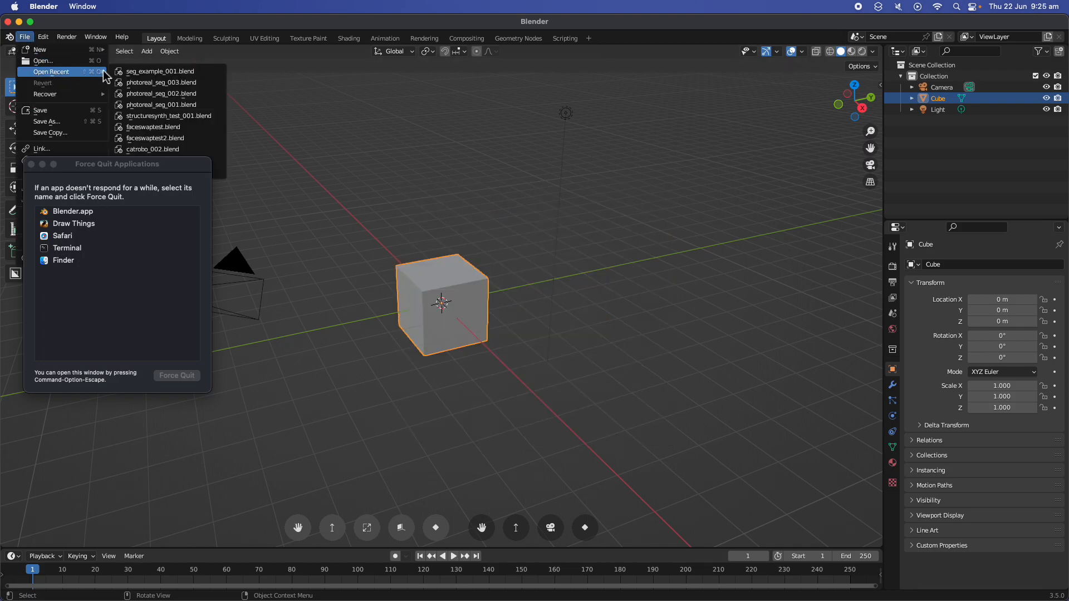
left_click(140, 71)
Save the scene as a new file named seg_example_002.blend on the Desktop
left_click(25, 39)
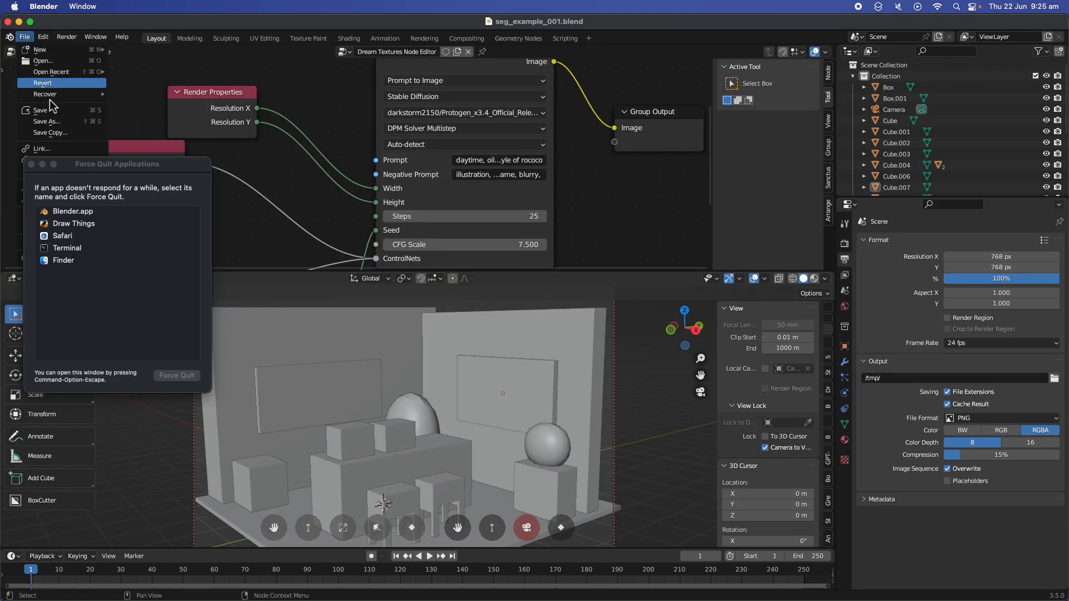
left_click(56, 122)
left_click(673, 507)
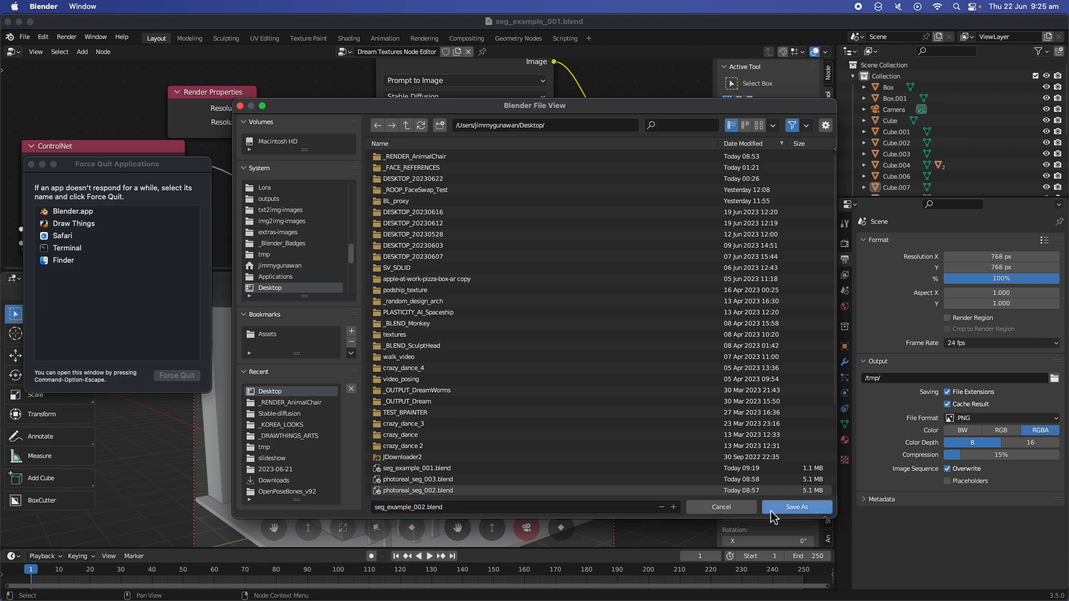
left_click(769, 507)
Enlarge the 3D viewport over the node editor, select the long table, and close the Force Quit window
scroll(446, 426, "down", 1)
left_click(405, 437)
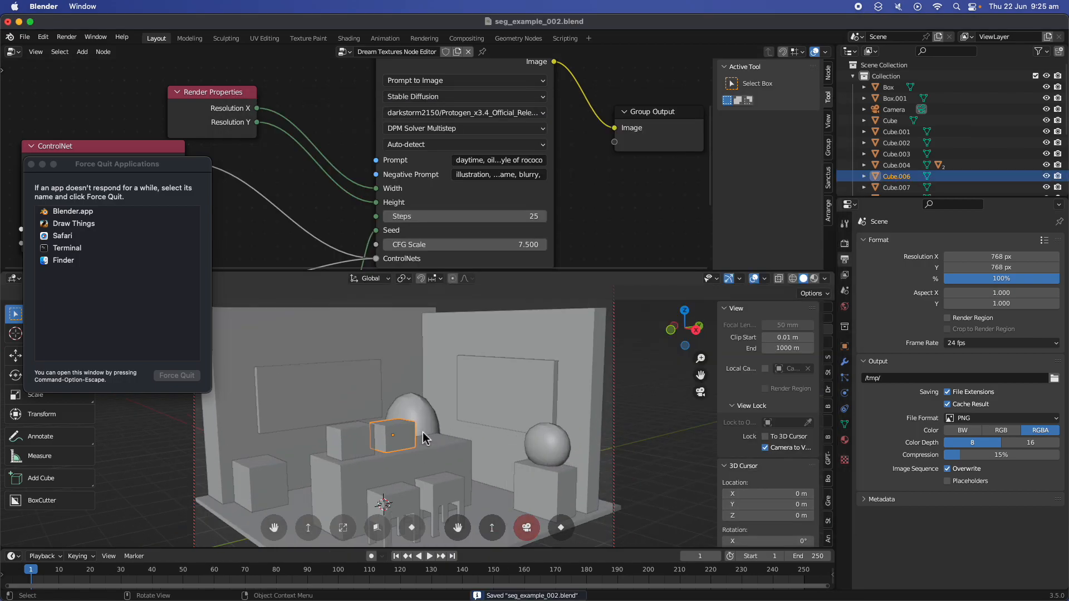
scroll(397, 457, "up", 5)
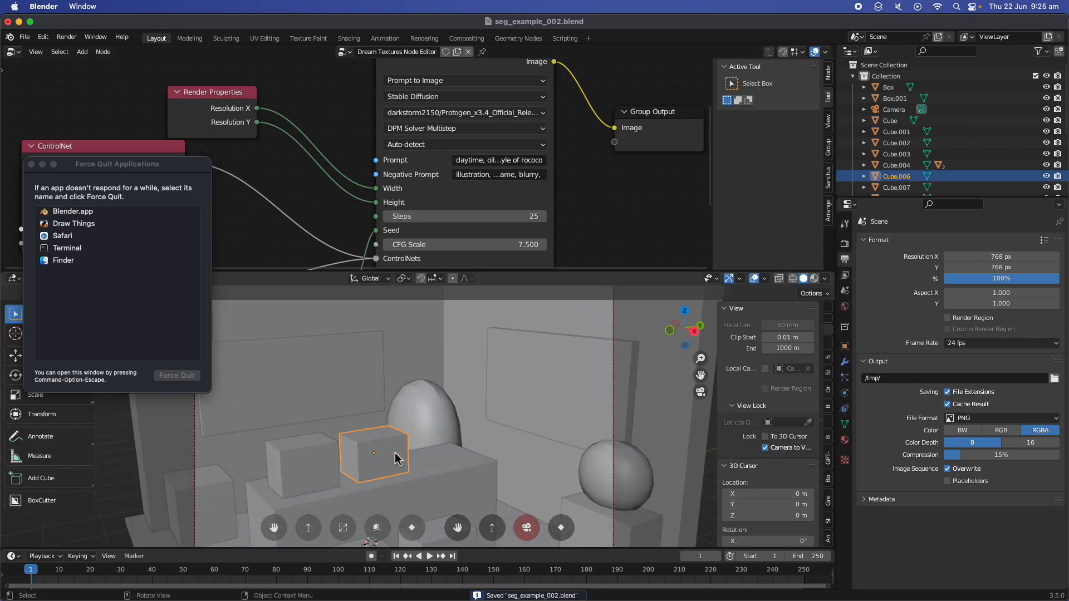
scroll(410, 445, "down", 3)
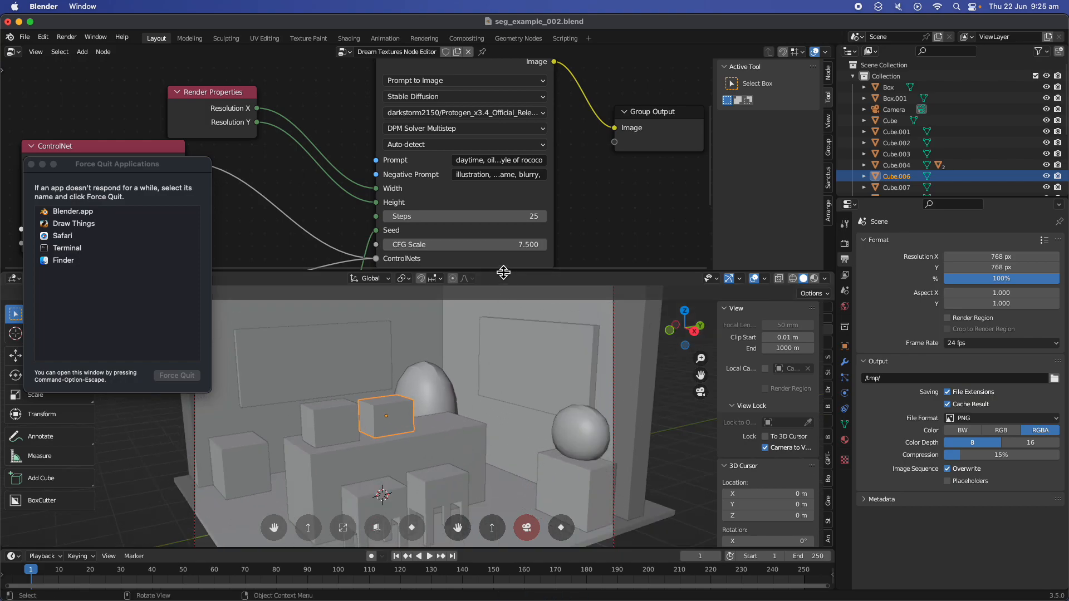
left_click_drag(503, 274, 502, 132)
left_click(445, 376)
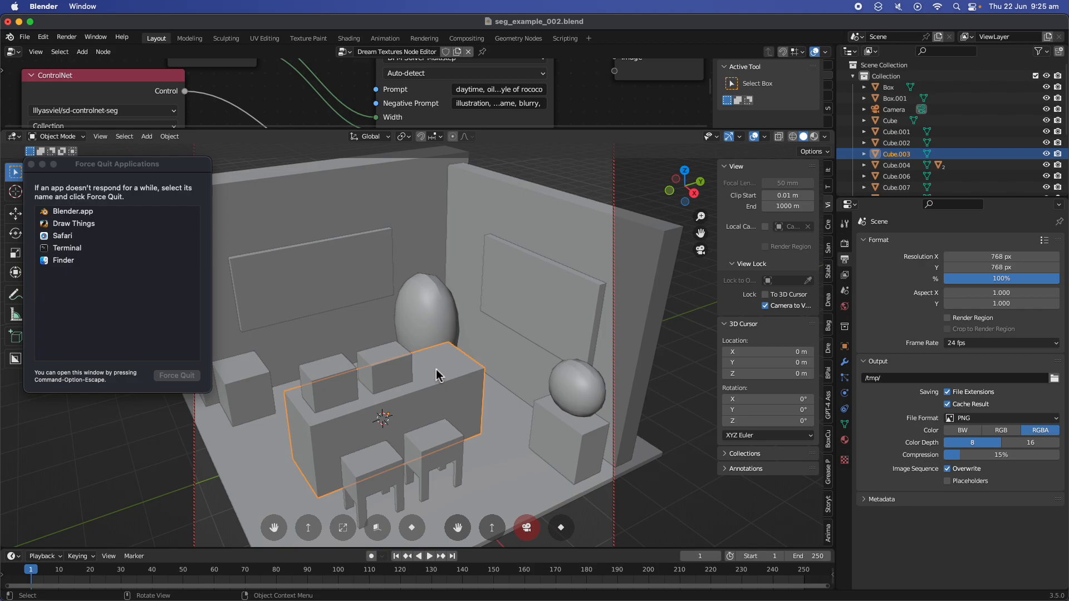
left_click(32, 164)
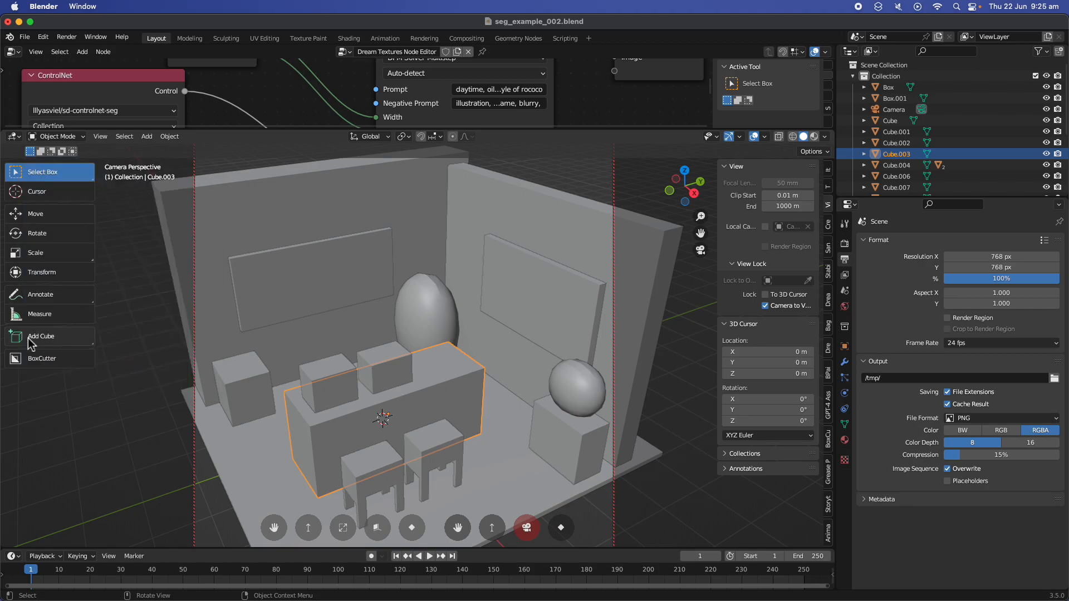
Draw an upright cylinder on the free end of the tabletop with the Add Cylinder tool
left_click(31, 336)
left_click(65, 417)
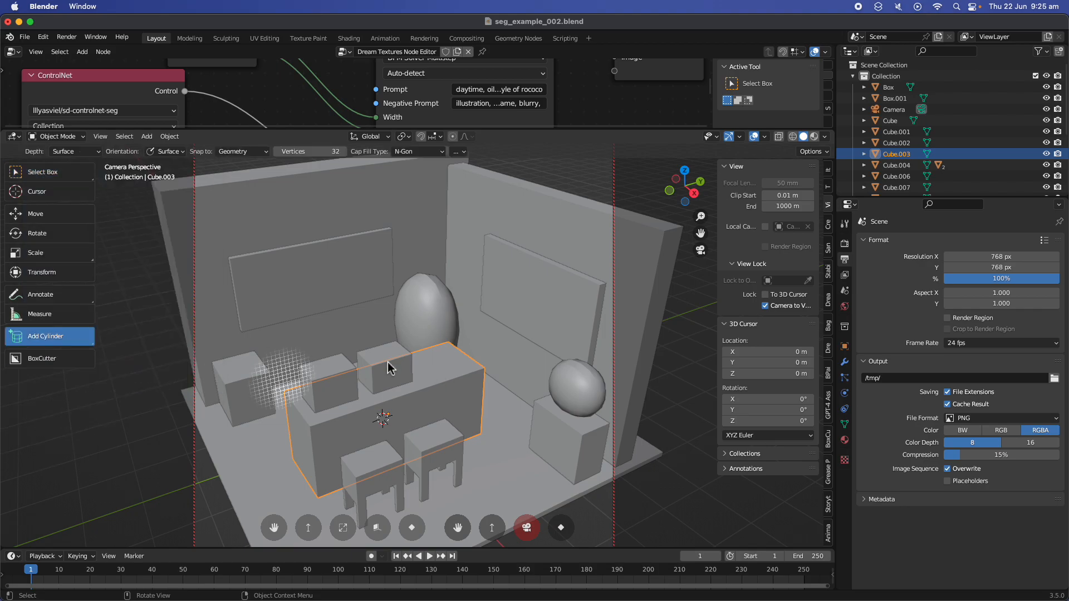
left_click_drag(441, 367, 454, 372)
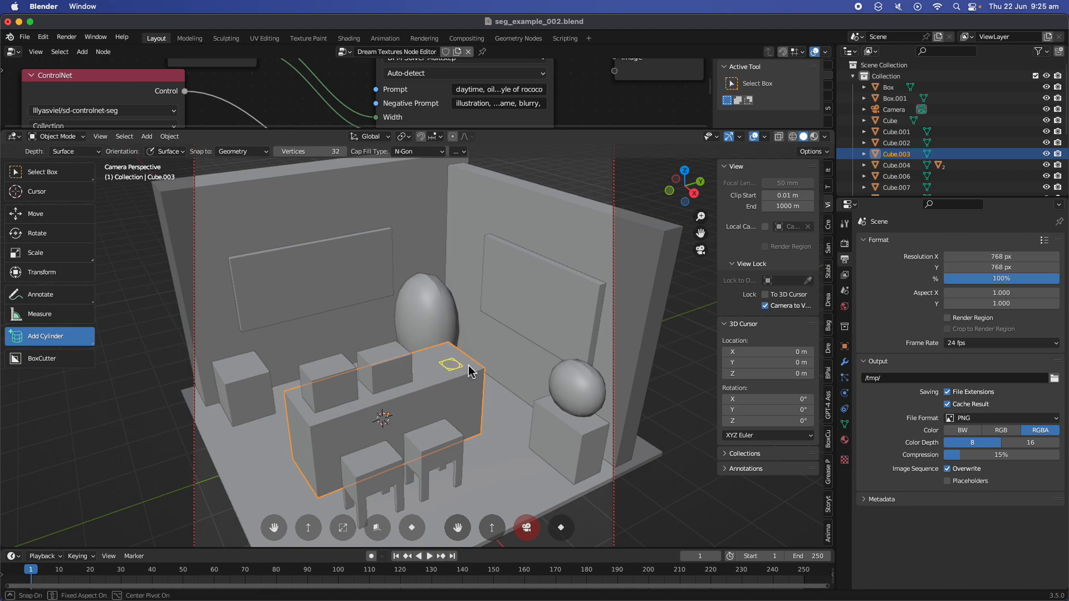
left_click(479, 310)
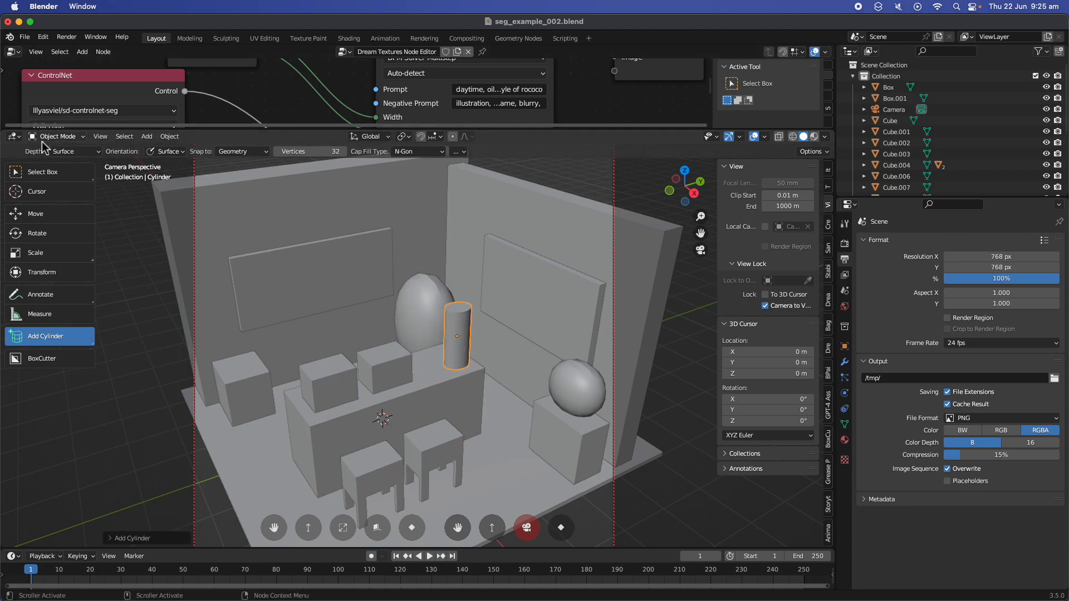
Add two small cylinders projecting from the sides of the upright cylinder as arms
scroll(462, 334, "up", 3)
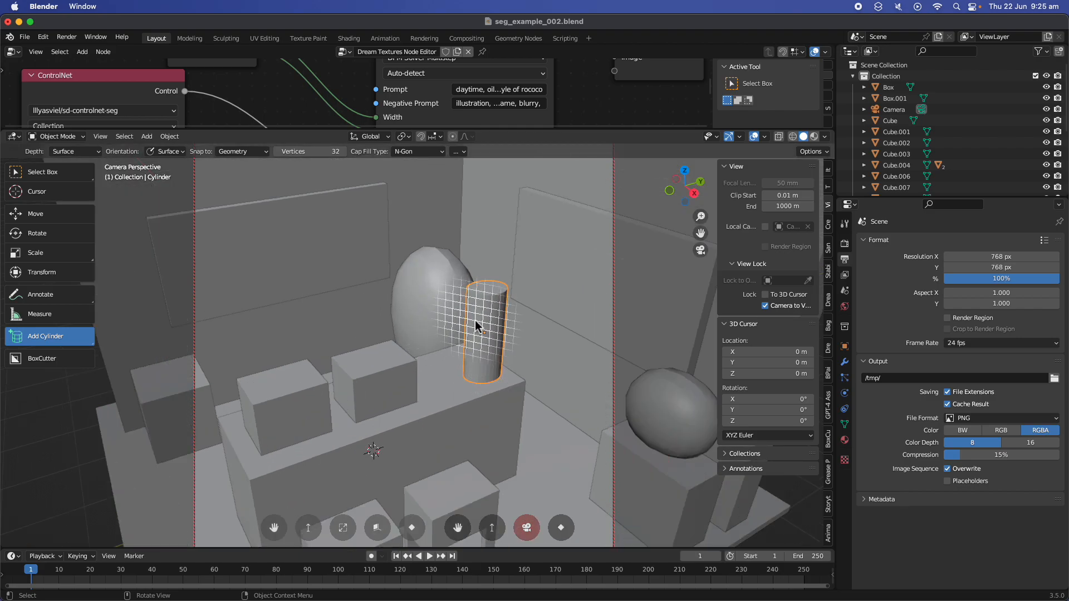
scroll(476, 326, "up", 2)
mouse_move(514, 309)
left_mouse_down()
mouse_move(519, 322)
mouse_move(555, 322)
left_mouse_up()
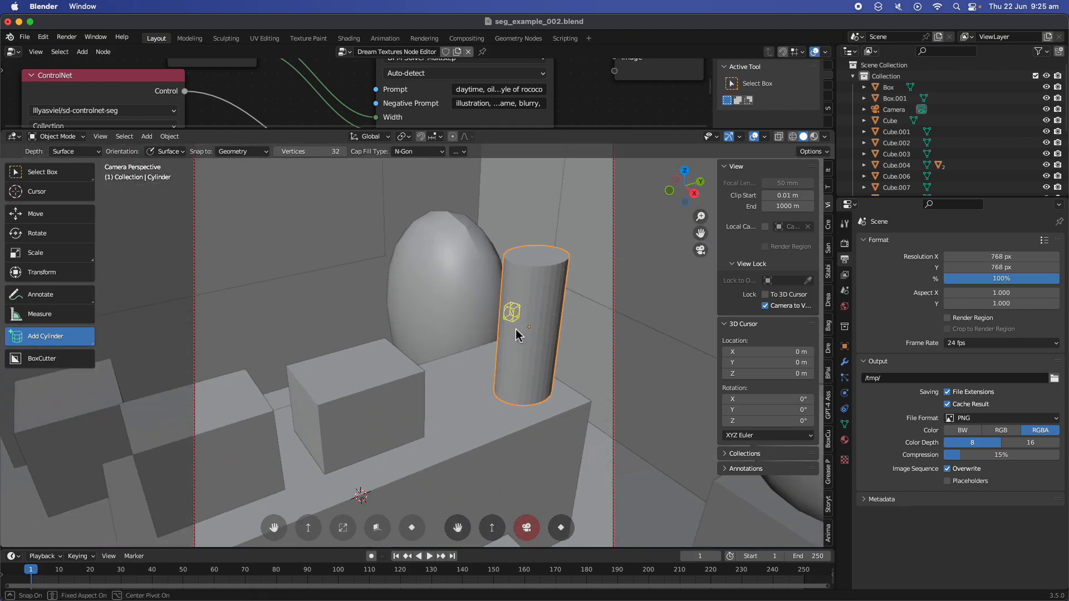
left_click(499, 355)
left_click(570, 335)
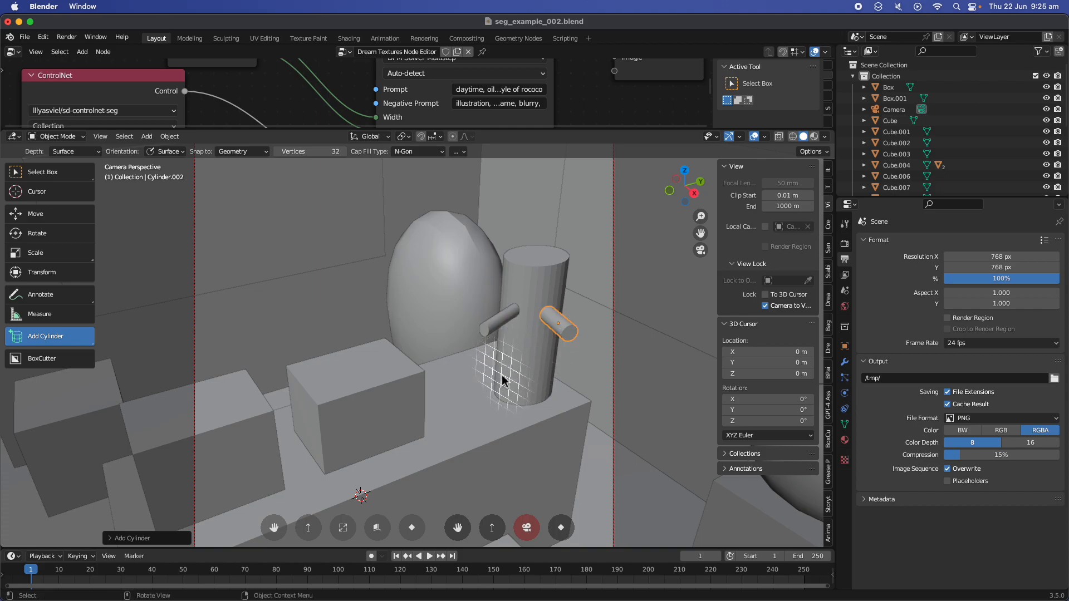
Add two small cylinders as feet at the figure's base and two upright ones on its top as ears
left_click_drag(513, 397, 553, 399)
left_click(507, 410)
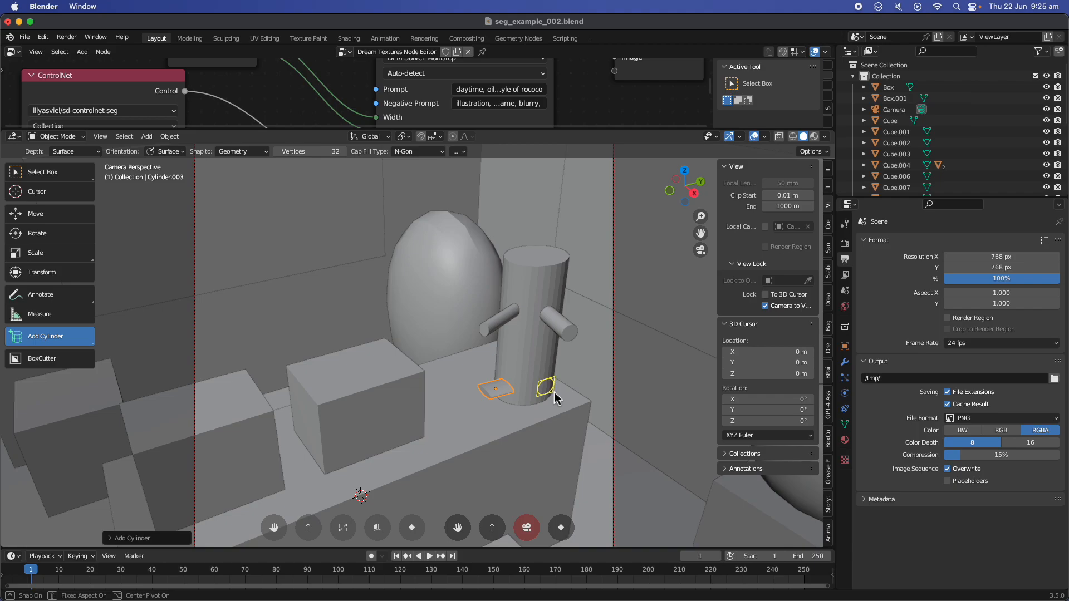
left_click(579, 405)
left_click_drag(516, 252, 556, 258)
left_click(533, 221)
left_click(556, 217)
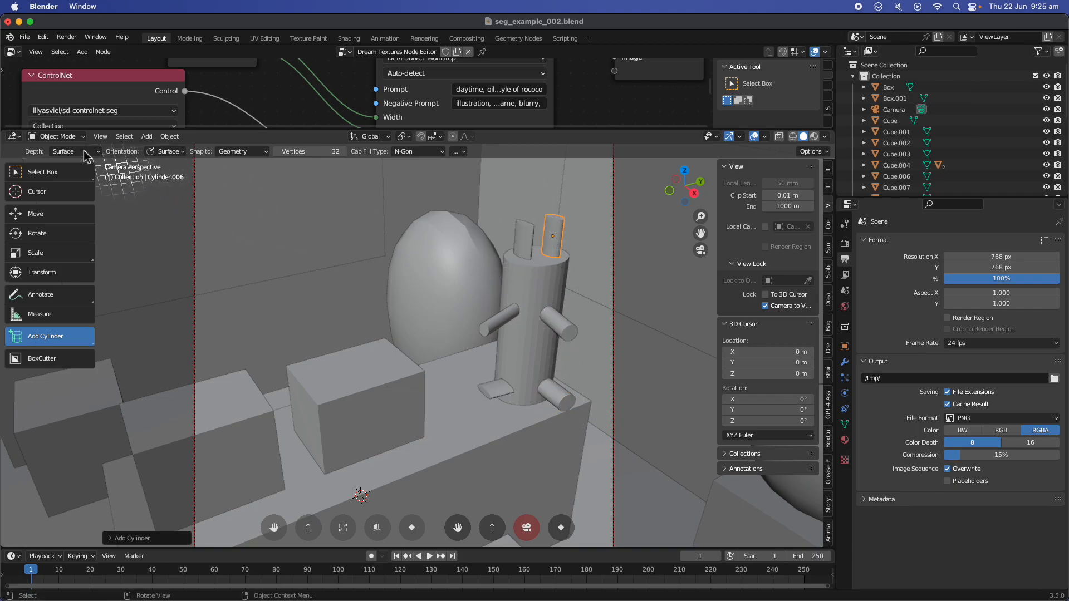
Join the figure's body, ears, arms and feet cylinders into a single object and save the file
left_click(72, 152)
left_click(46, 136)
left_click(45, 173)
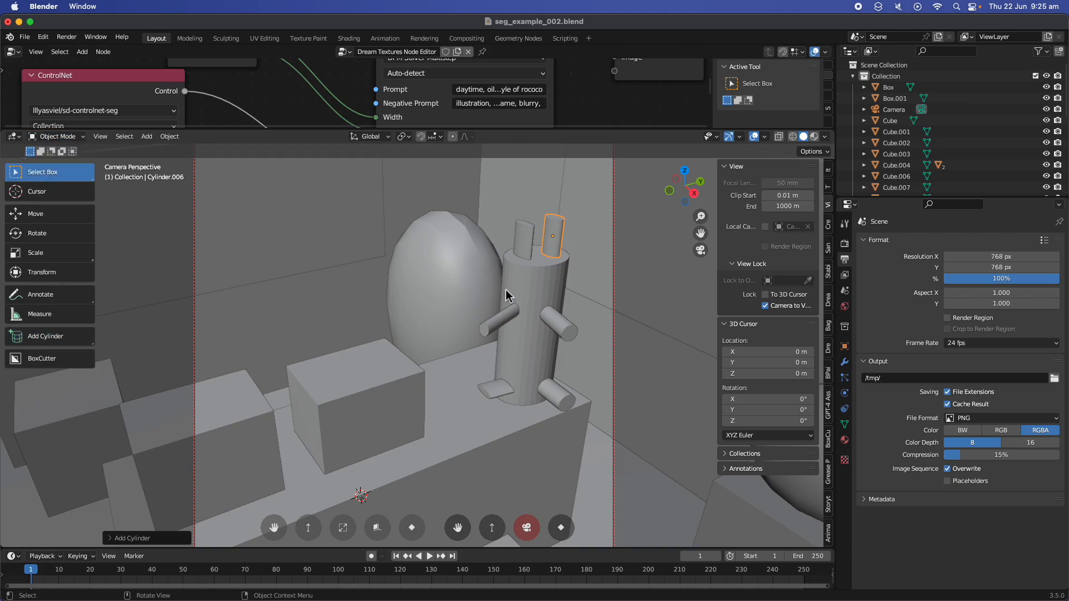
left_click(526, 245, "shift")
left_click(557, 288, "shift")
left_click(554, 327, "shift")
left_click(514, 325, "shift")
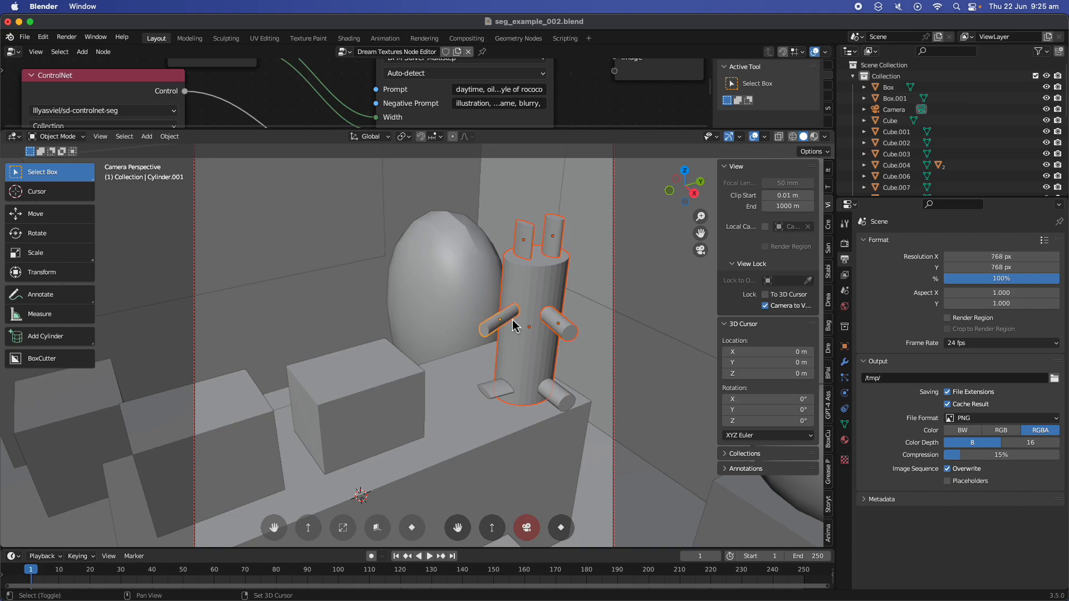
left_click(503, 390, "shift")
left_click(554, 395, "shift")
right_click(553, 373)
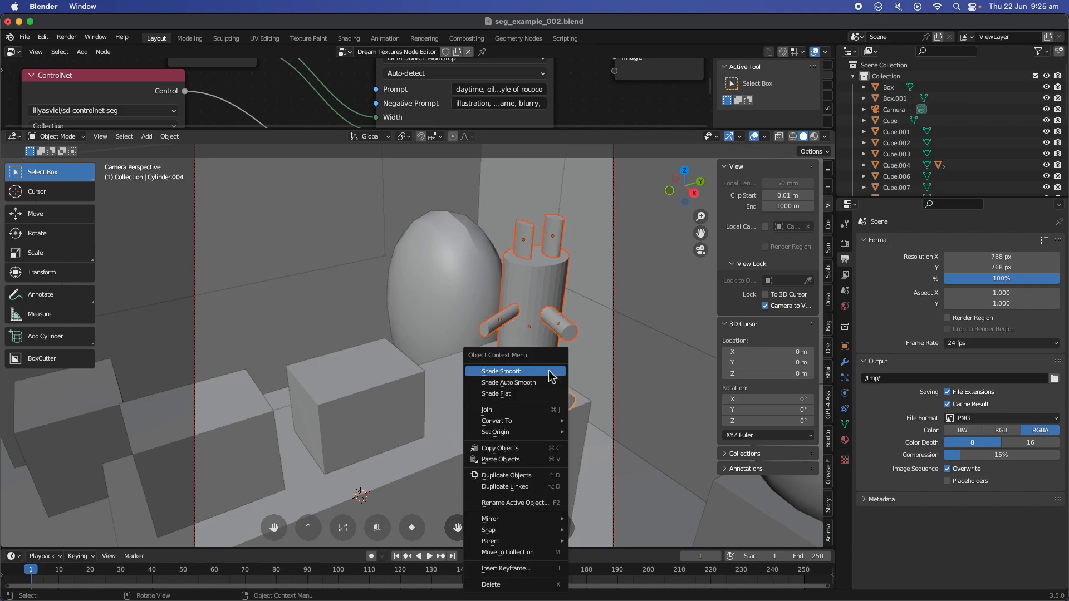
key("ctrl+j")
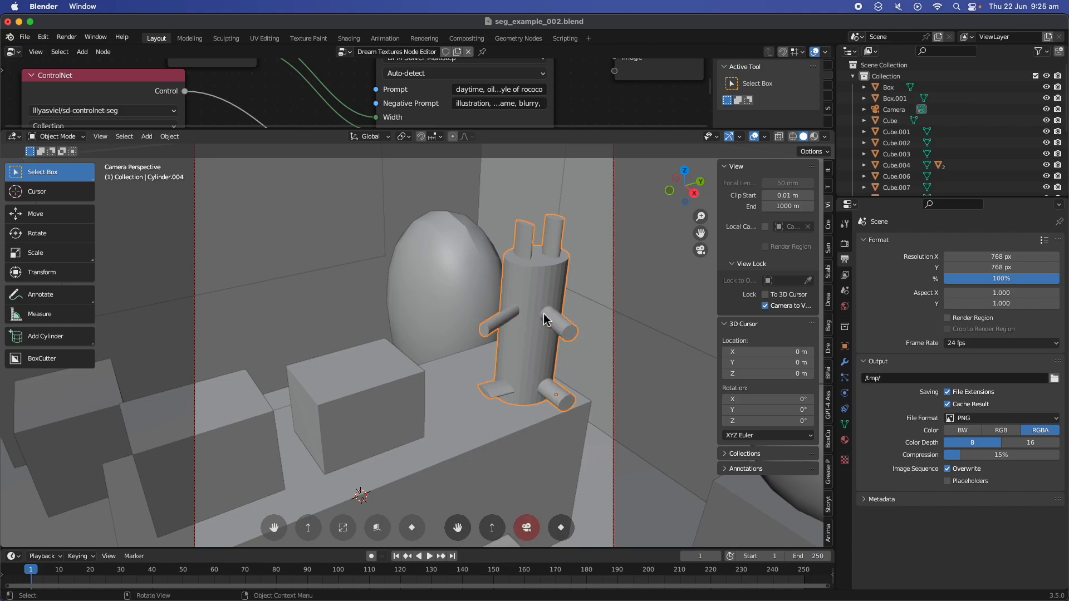
key("ctrl+s")
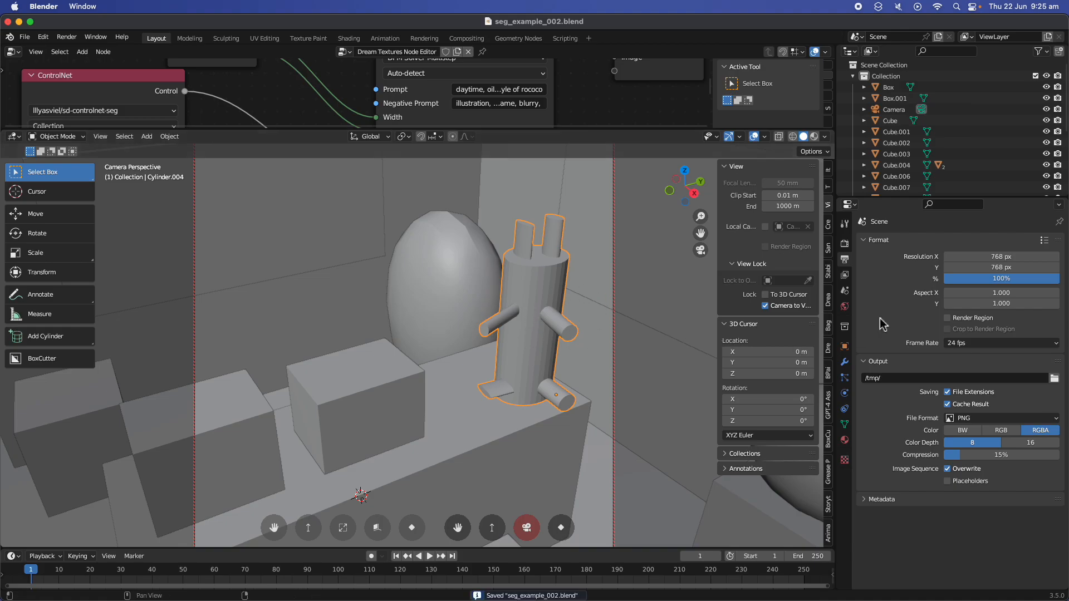
Enable ADE20K Segmentation on the joined figure with the class animal, and save the file
left_click(845, 346)
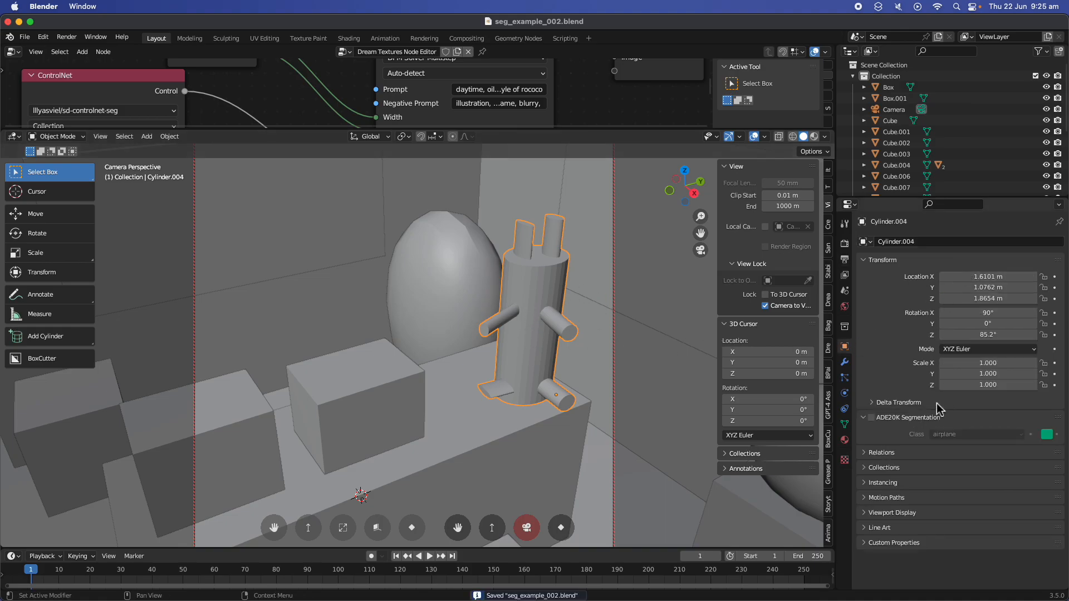
left_click(872, 418)
left_click(962, 435)
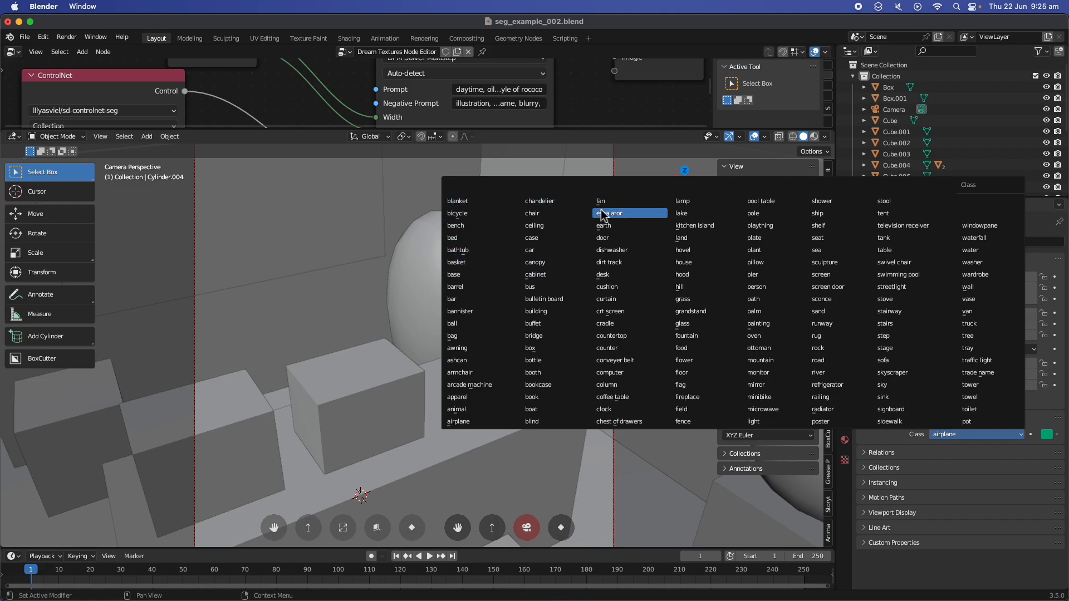
left_click(478, 412)
right_click(478, 414)
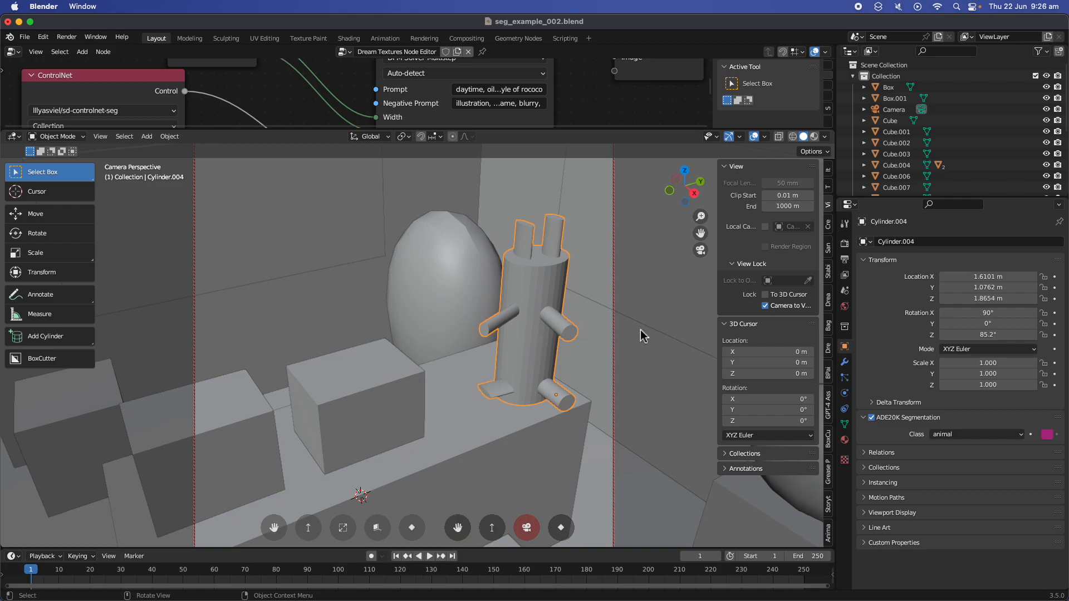
left_click(620, 348)
scroll(563, 353, "down", 6)
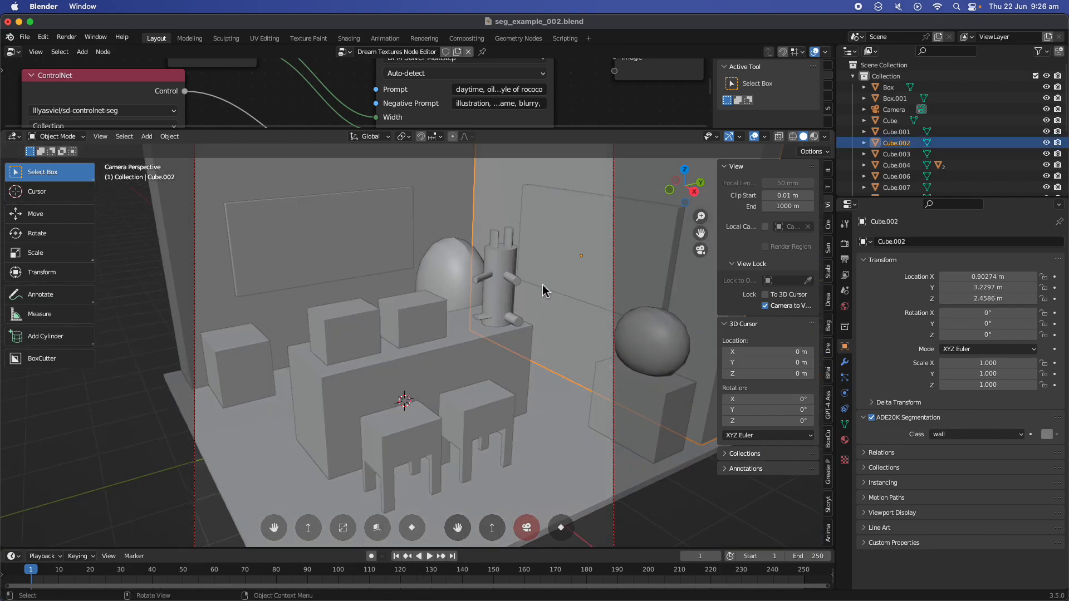
middle_click_drag(543, 290, 566, 332)
key("ctrl+s")
Enlarge the node editor above the 3D viewport and set the render's vertical resolution to 512 px
left_click(845, 245)
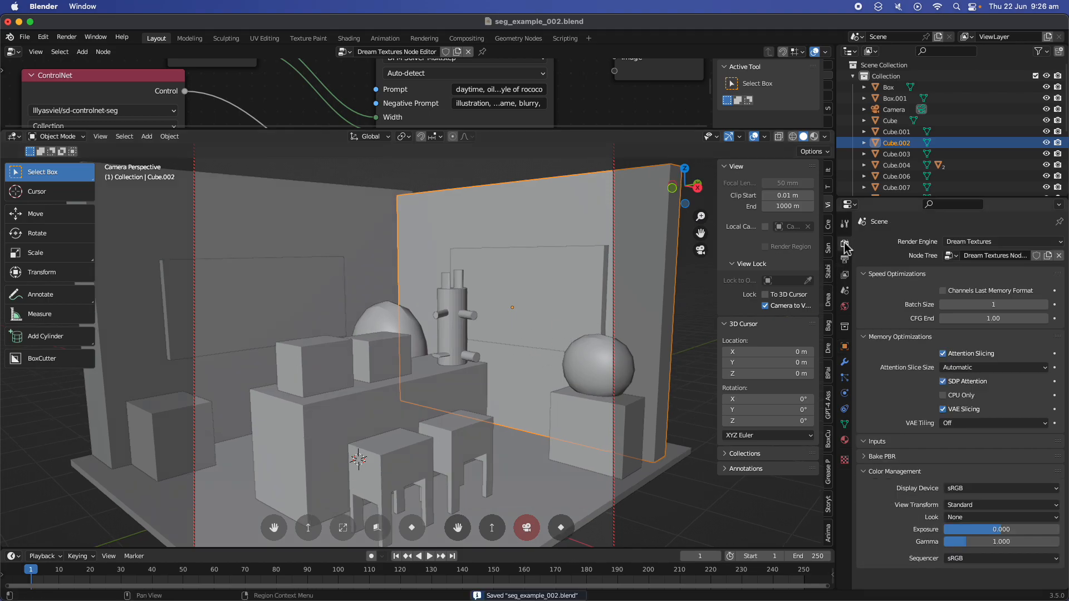
left_click_drag(649, 129, 612, 258)
scroll(563, 201, "down", 2)
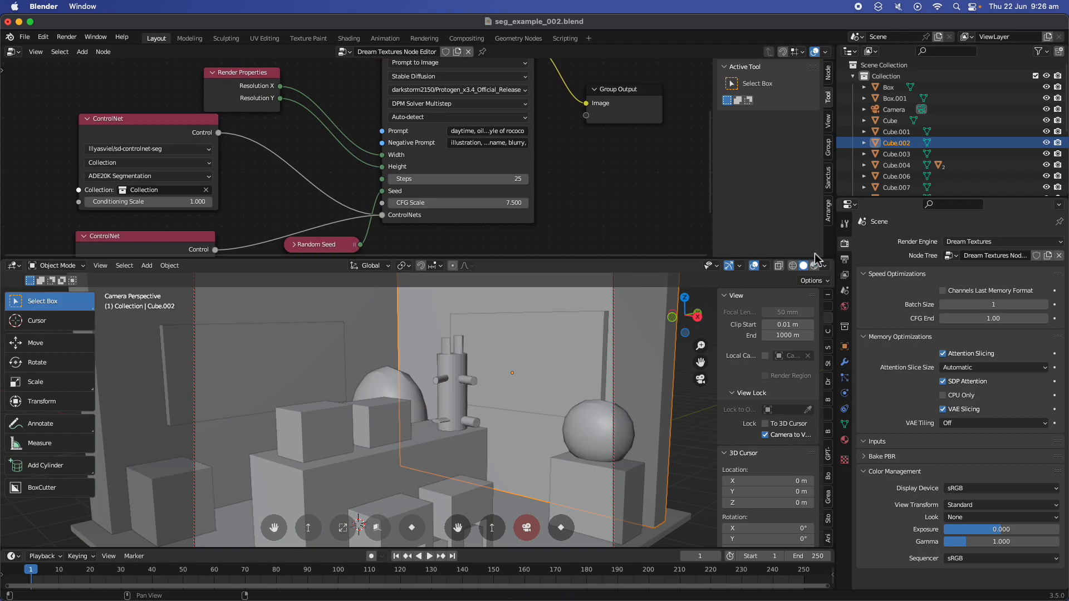
left_click(846, 258)
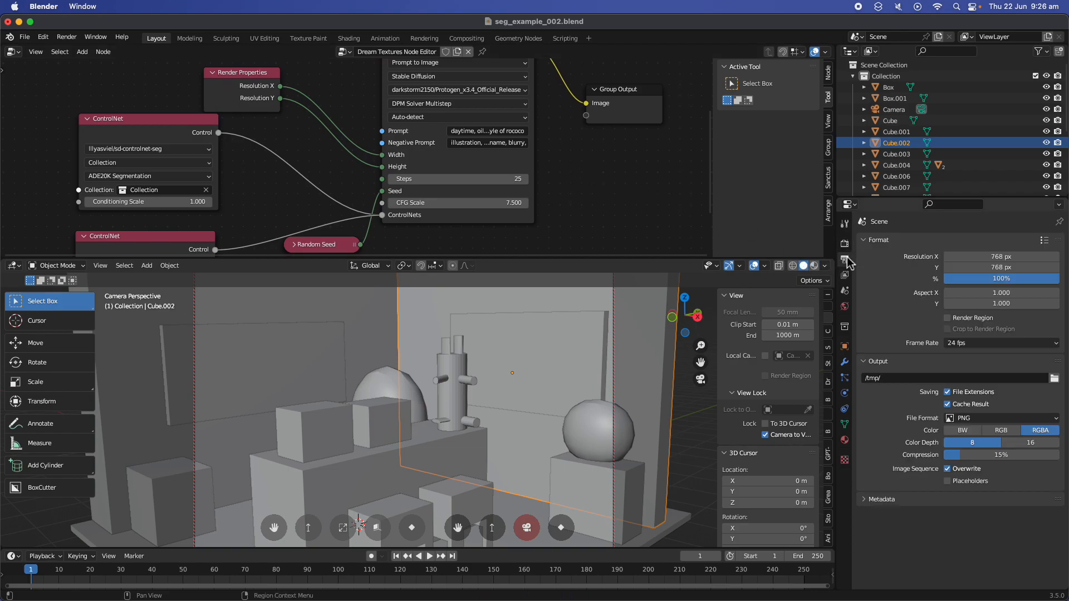
left_click(981, 259)
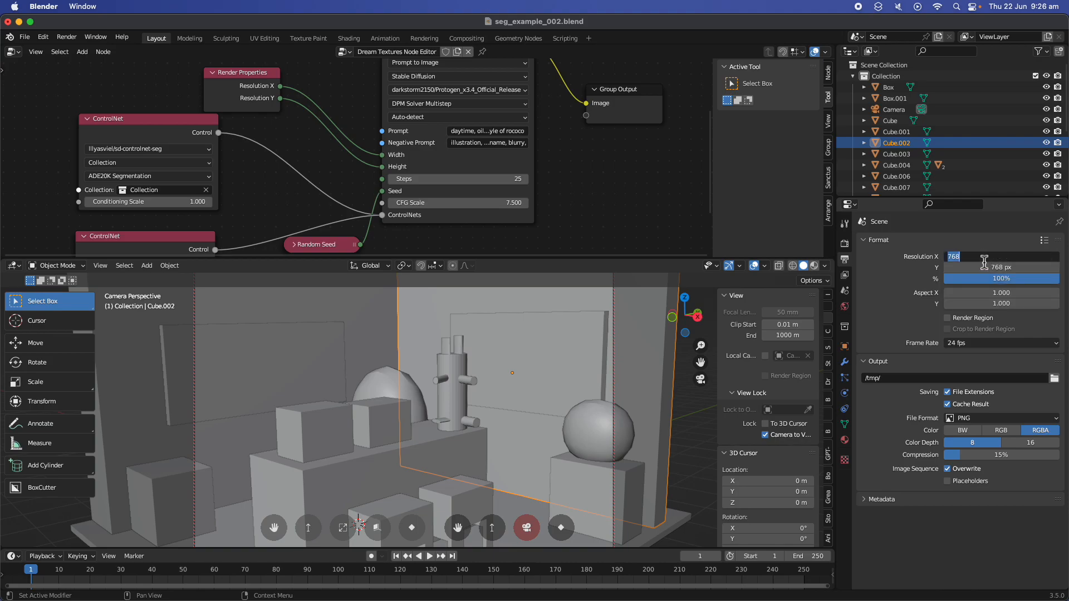
left_click(989, 268)
type("512")
key("Return")
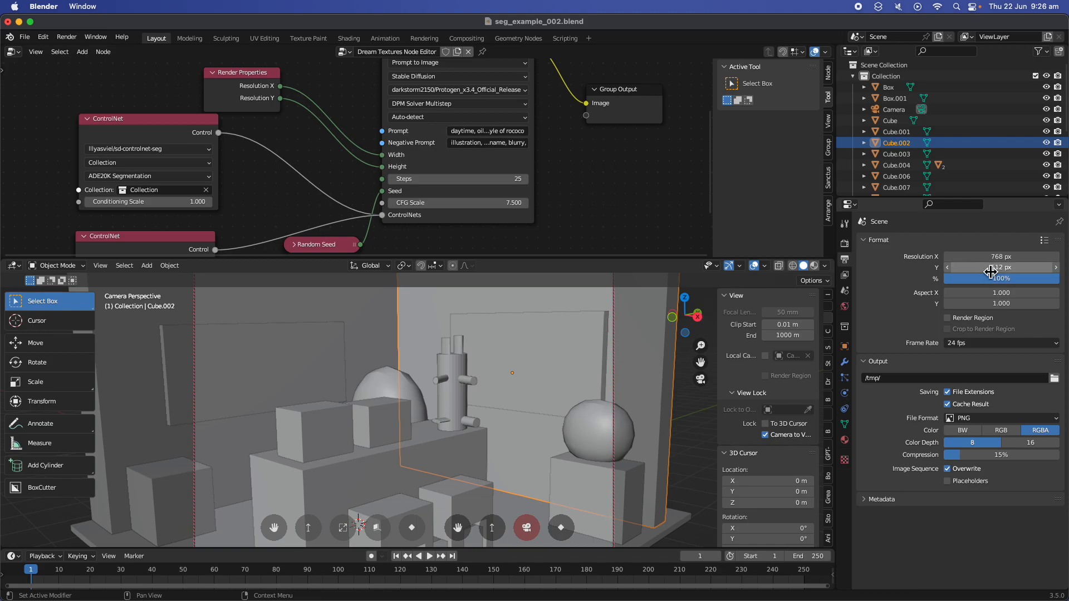
Reframe the camera view so the furnished room fills the wide frame, and save the file
scroll(570, 411, "down", 3)
middle_click_drag(571, 411, 562, 409)
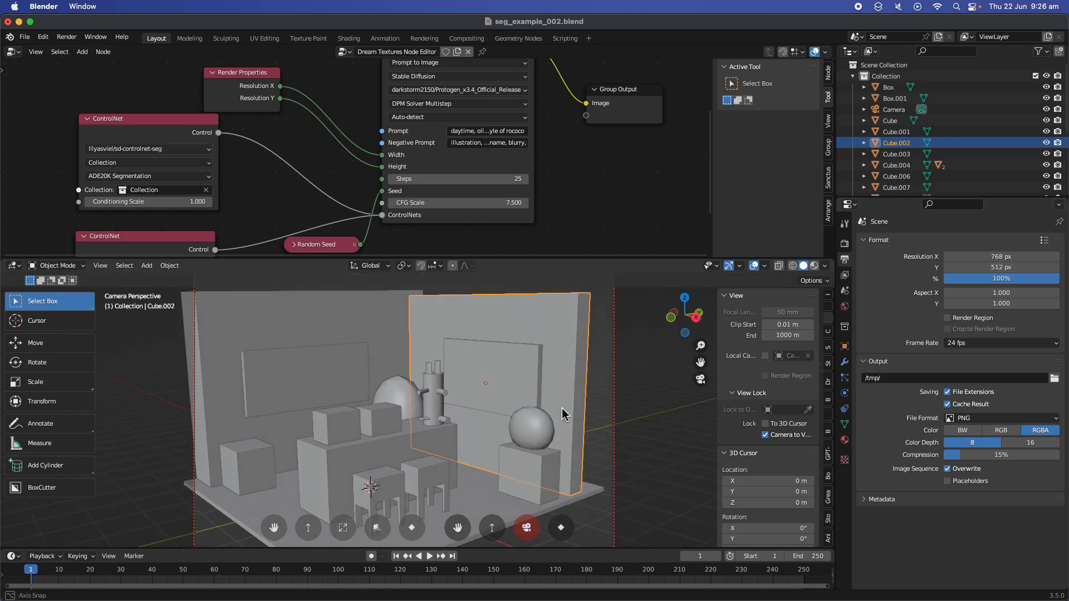
left_click(526, 528)
scroll(628, 474, "down", 3)
scroll(612, 472, "up", 1)
left_click(526, 527)
scroll(487, 455, "up", 4)
middle_click_drag(487, 449, 503, 449)
key("super+s")
left_click(607, 395)
scroll(568, 211, "down", 2)
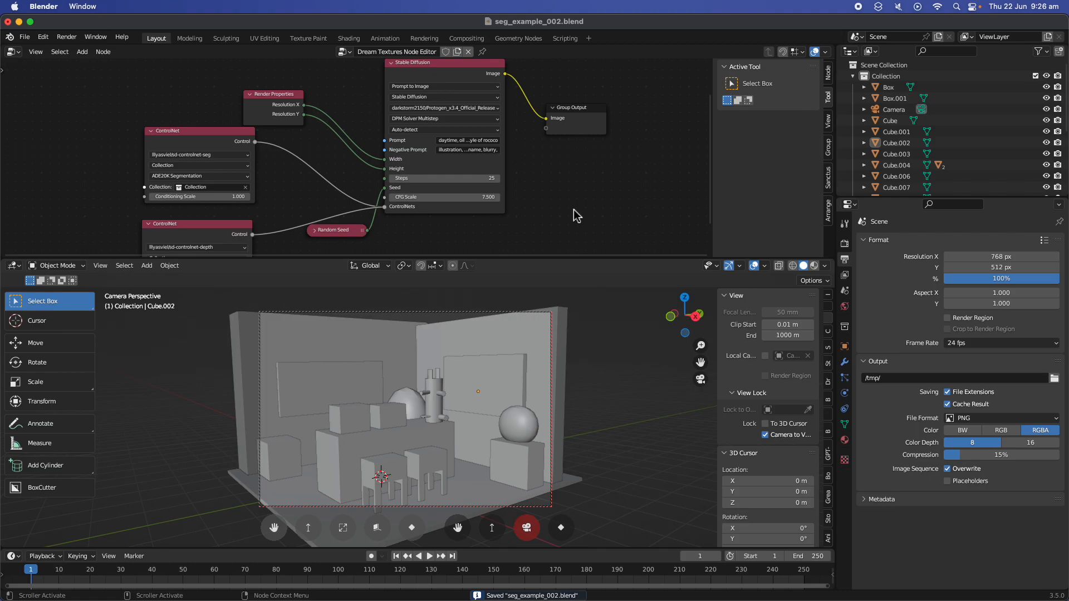
Connect the ADE20K Segmentation Map to the Group Output's Image input and render the image
scroll(577, 216, "up", 2)
left_click_drag(305, 71, 544, 162)
left_click(43, 37)
left_click(69, 51)
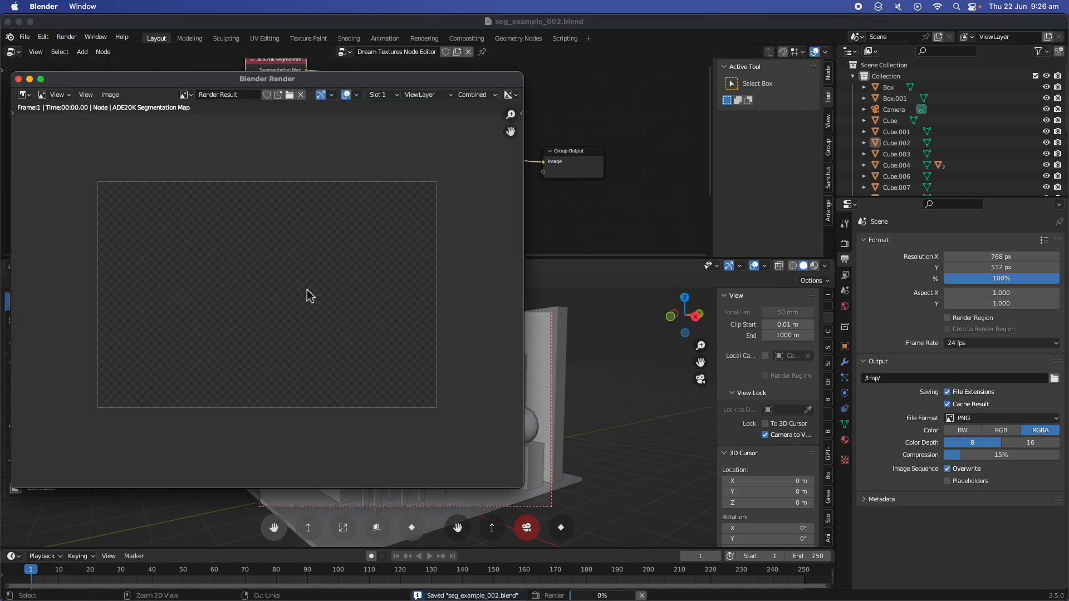
Save the rendered segmentation map to the Desktop as seg2.png
left_click(109, 95)
left_click(138, 179)
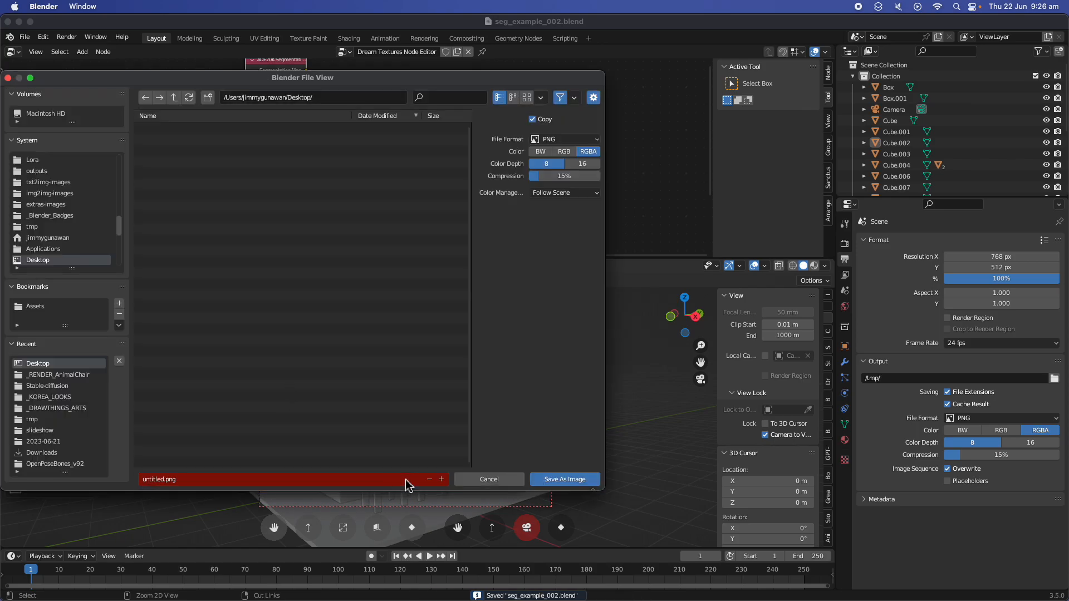
left_click(166, 441)
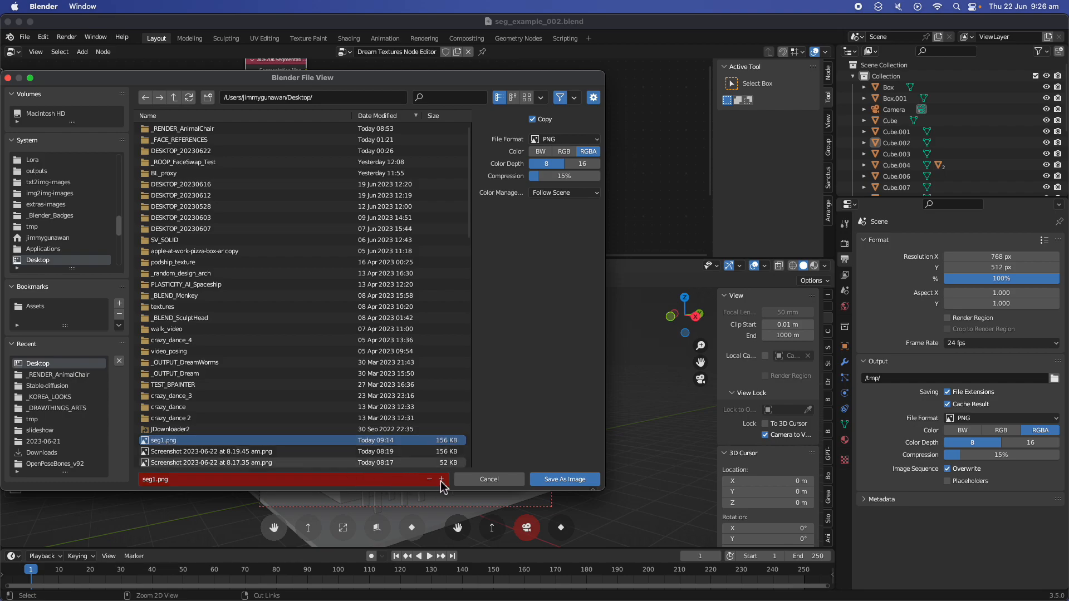
left_click(441, 479)
left_click(563, 479)
left_click(622, 226)
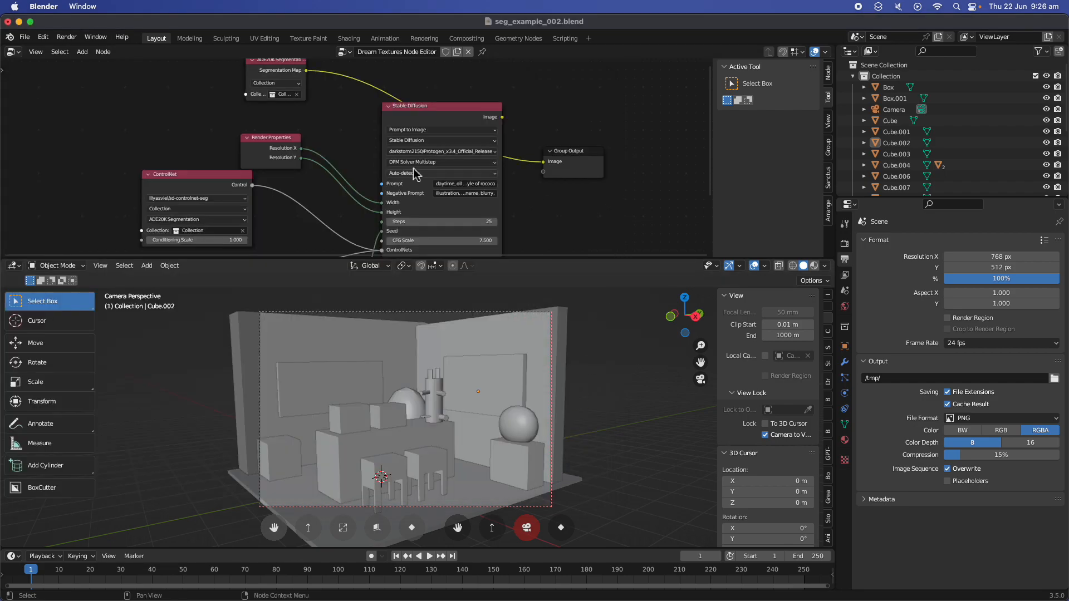
Reconnect the Stable Diffusion image to the Group Output, then save the file and render
left_click_drag(503, 117, 544, 162)
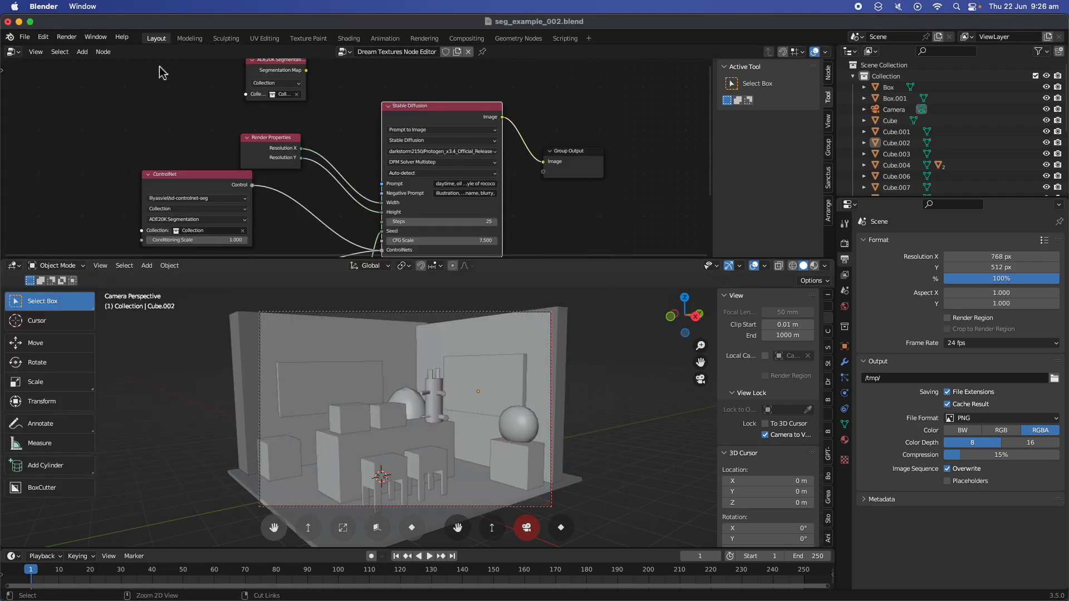
key("ctrl+s")
left_click(67, 36)
left_click(73, 50)
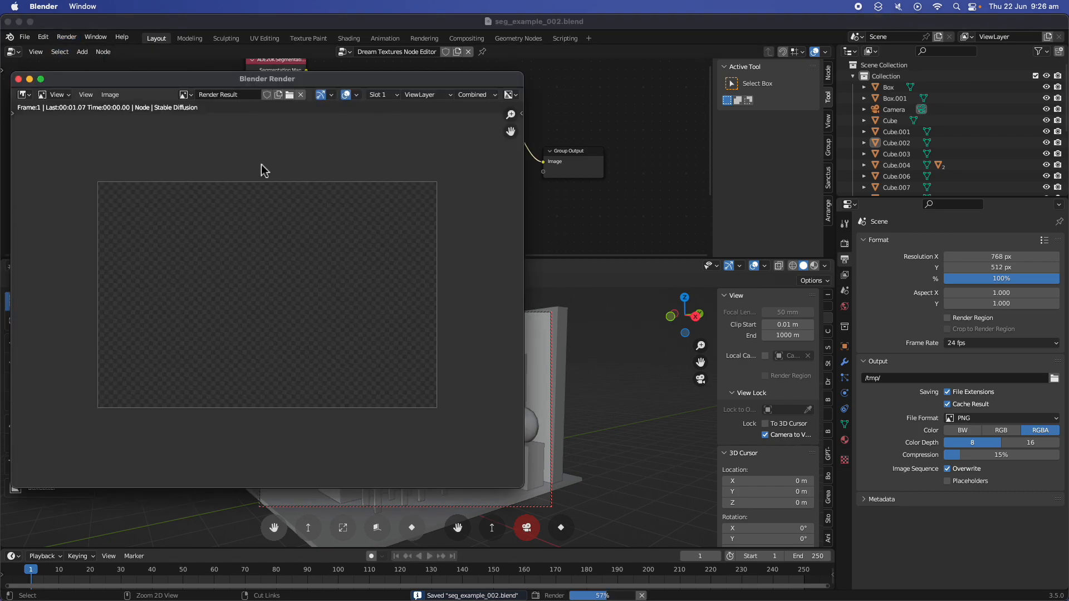
Switch to Draw Things, start an empty canvas, and set the image size to 768x512 (3:2)
key("ctrl+Right")
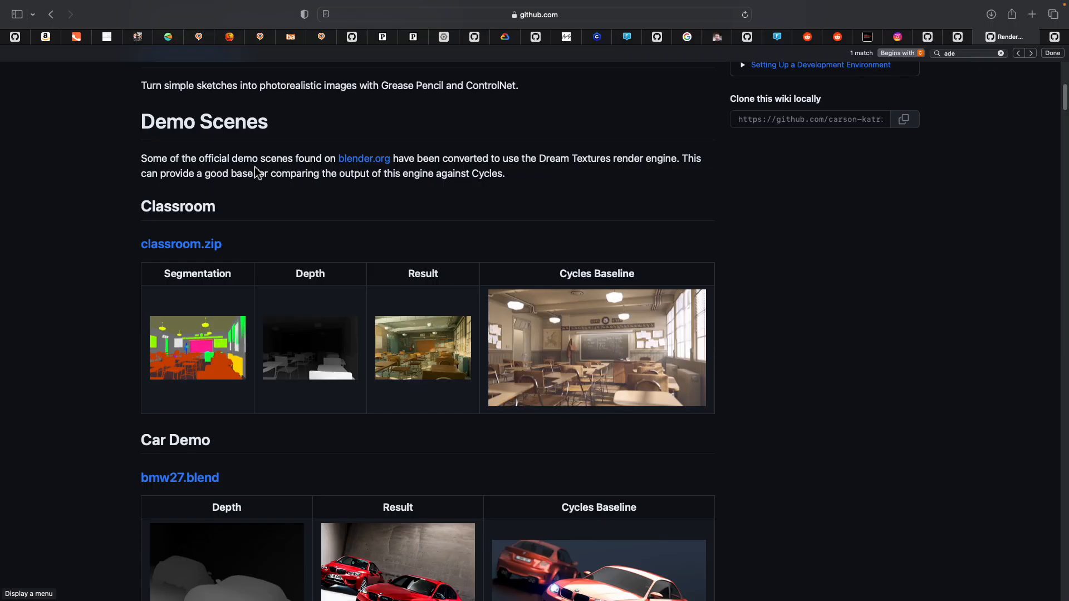
key("ctrl+Right")
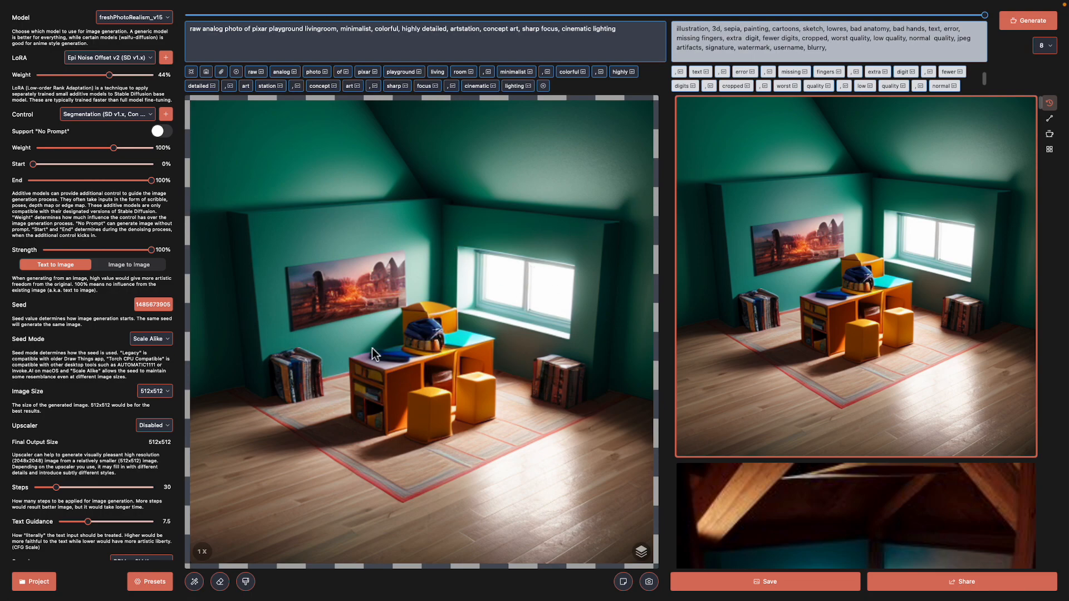
left_click(623, 582)
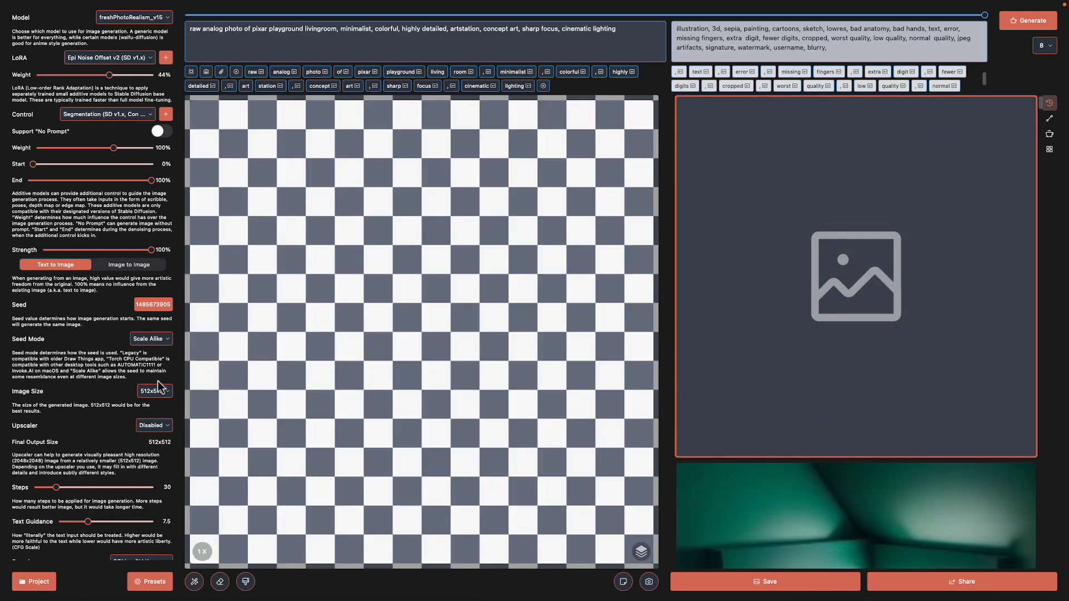
left_click(162, 391)
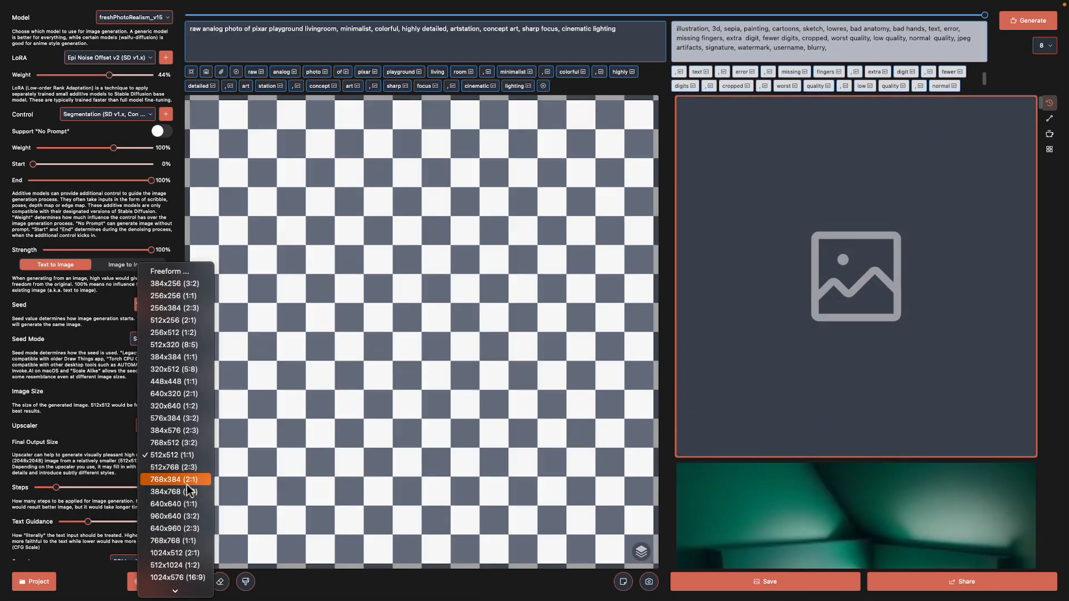
left_click(190, 473)
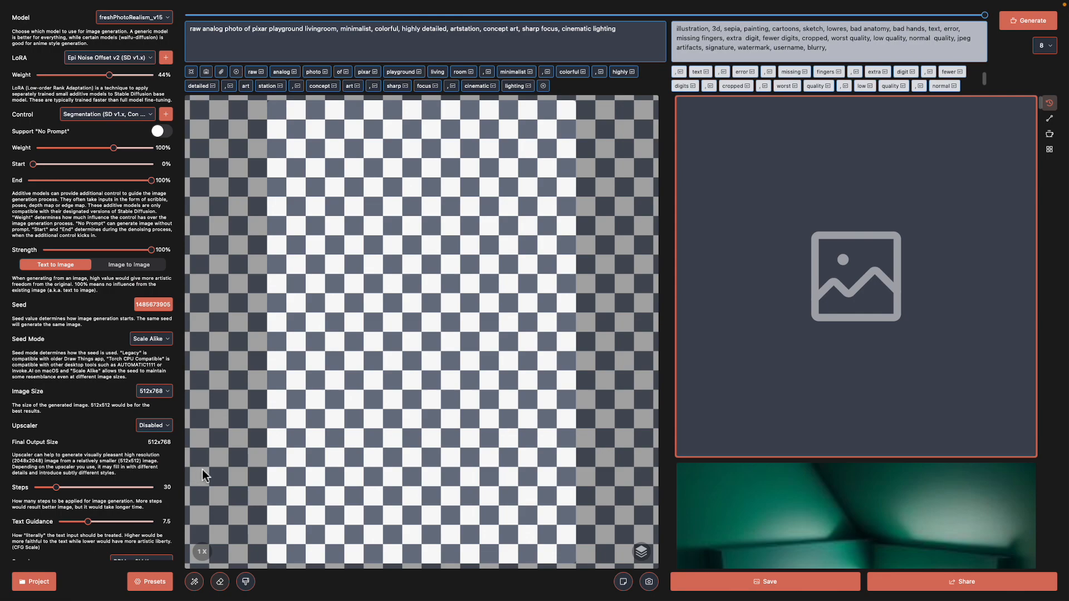
left_click(143, 394)
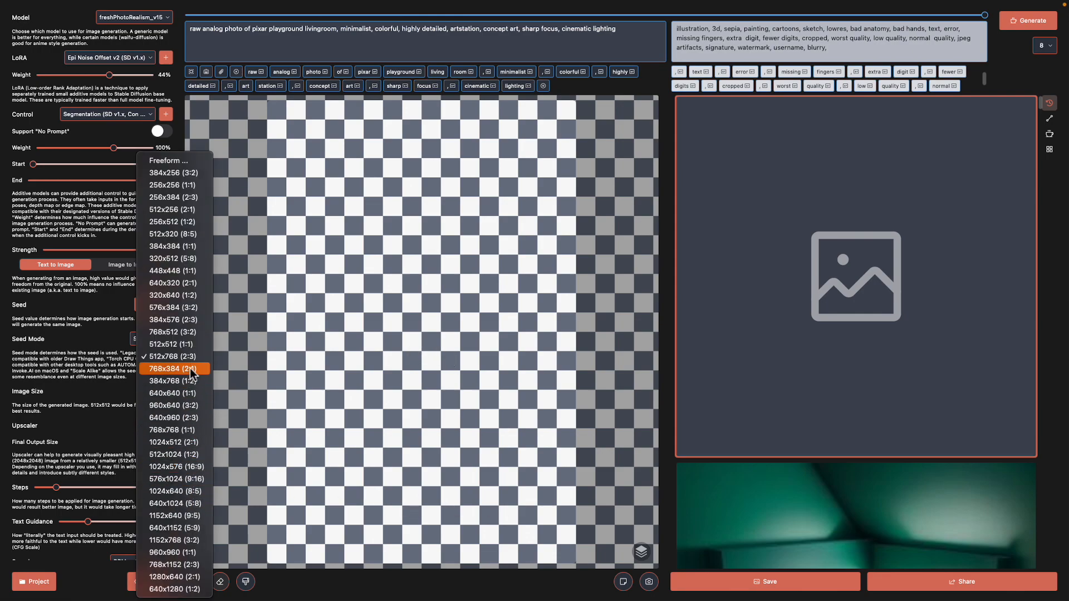
left_click(173, 332)
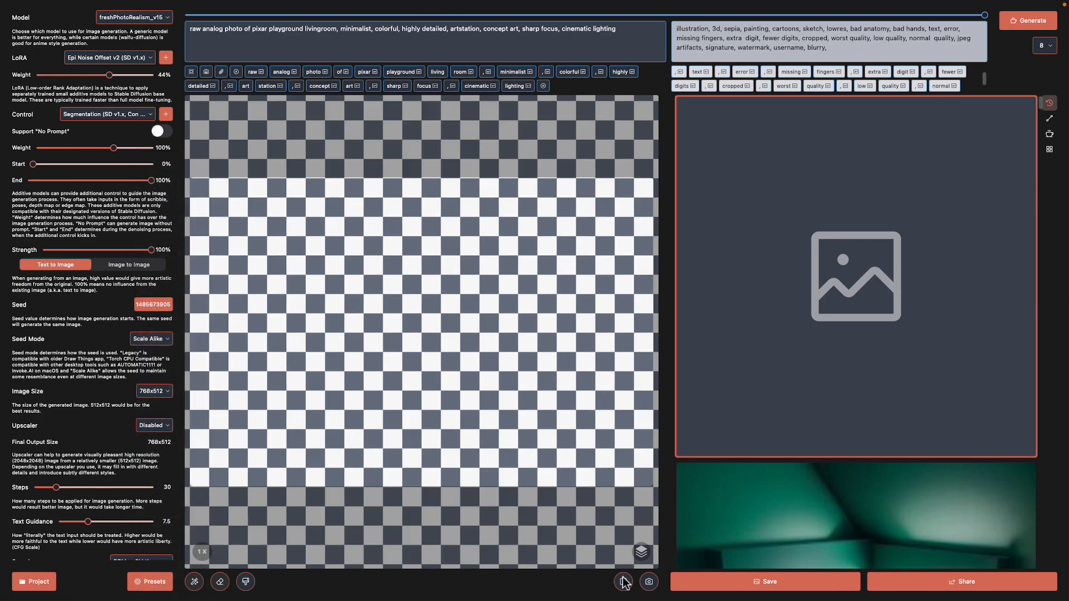
Load seg2.png from the Desktop as the custom layer on the empty canvas
left_click(641, 551)
mouse_move(684, 533)
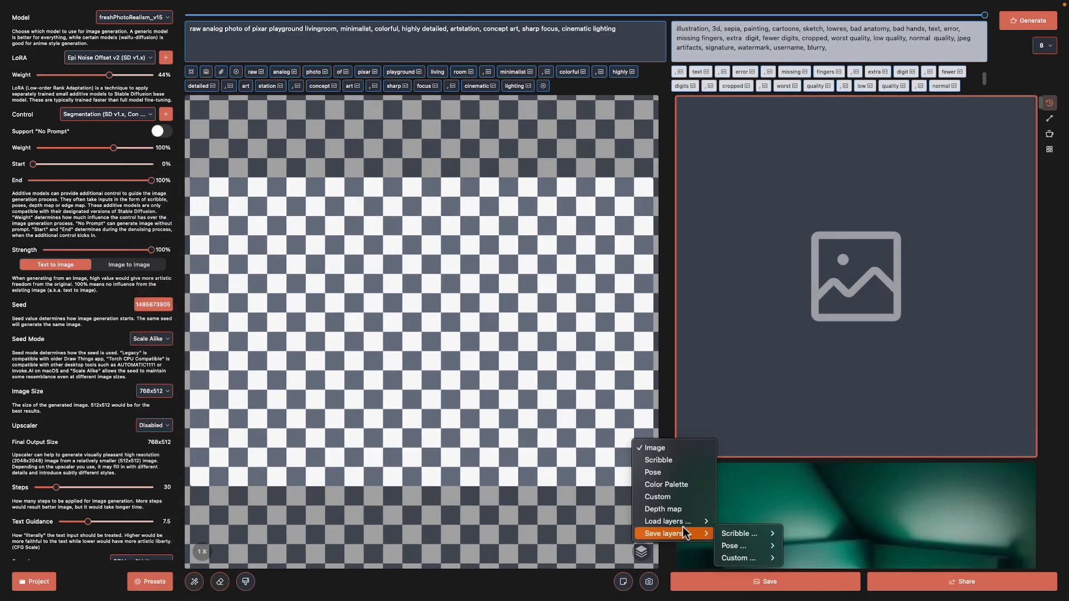
mouse_move(749, 582)
left_click(835, 578)
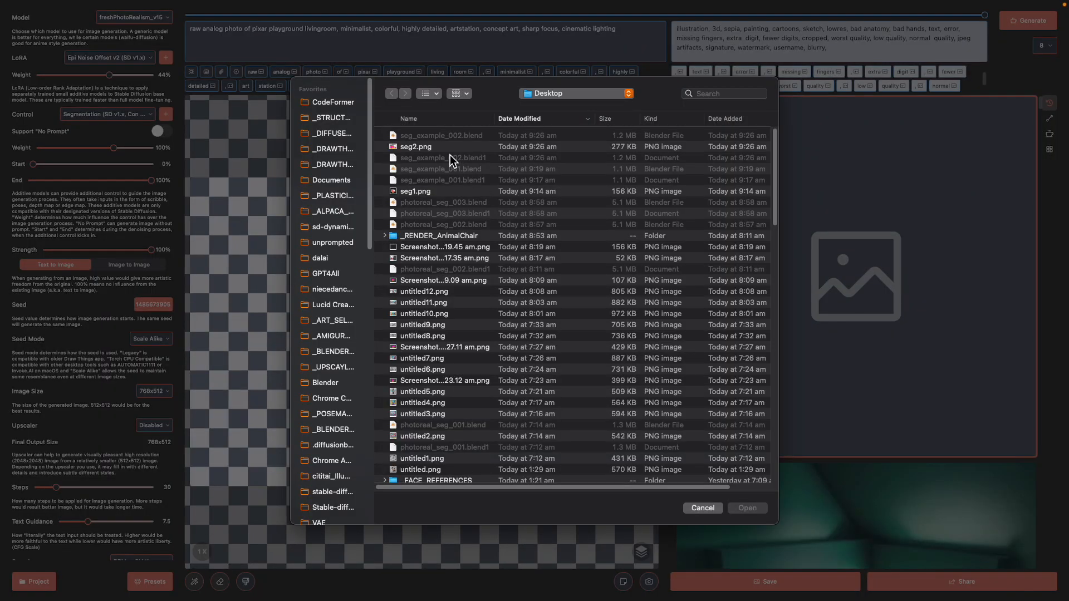
left_click(440, 148)
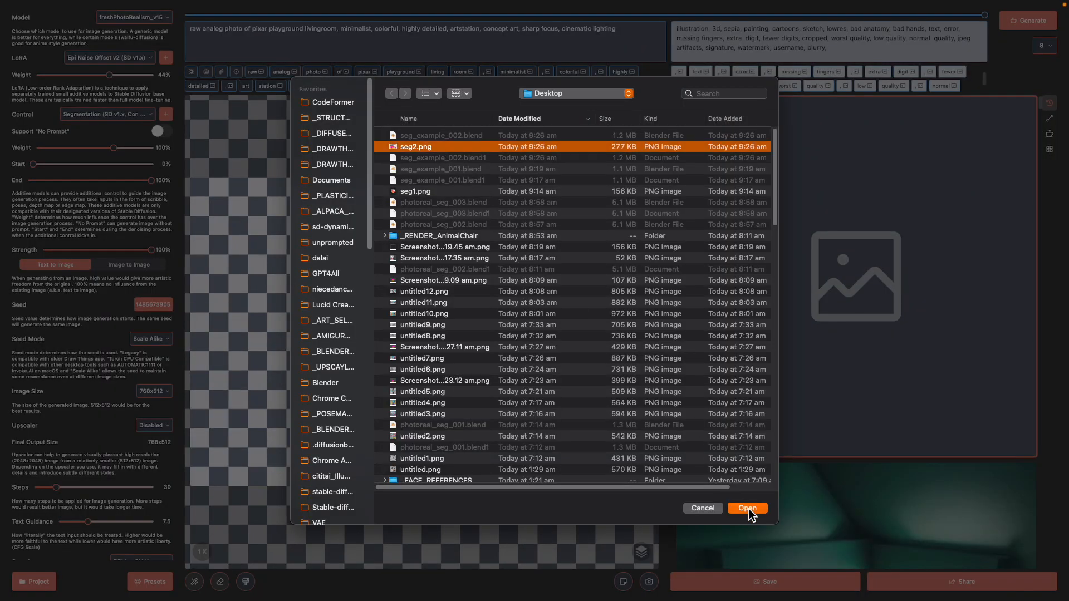
left_click(748, 508)
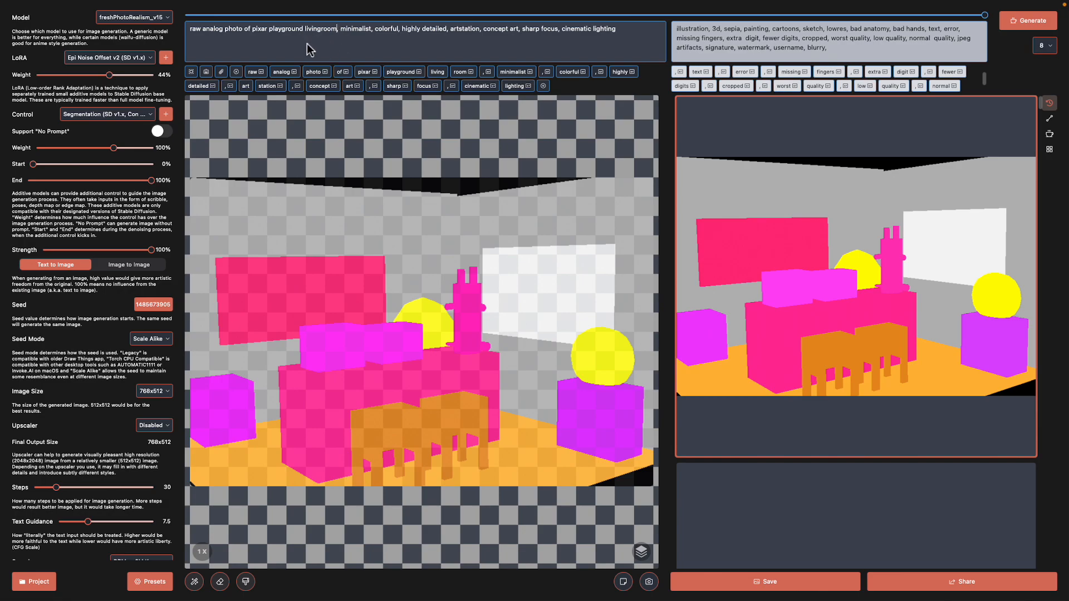
Add "big cat on the table" after "livingroom" in the prompt and generate the images
type(", animals on t")
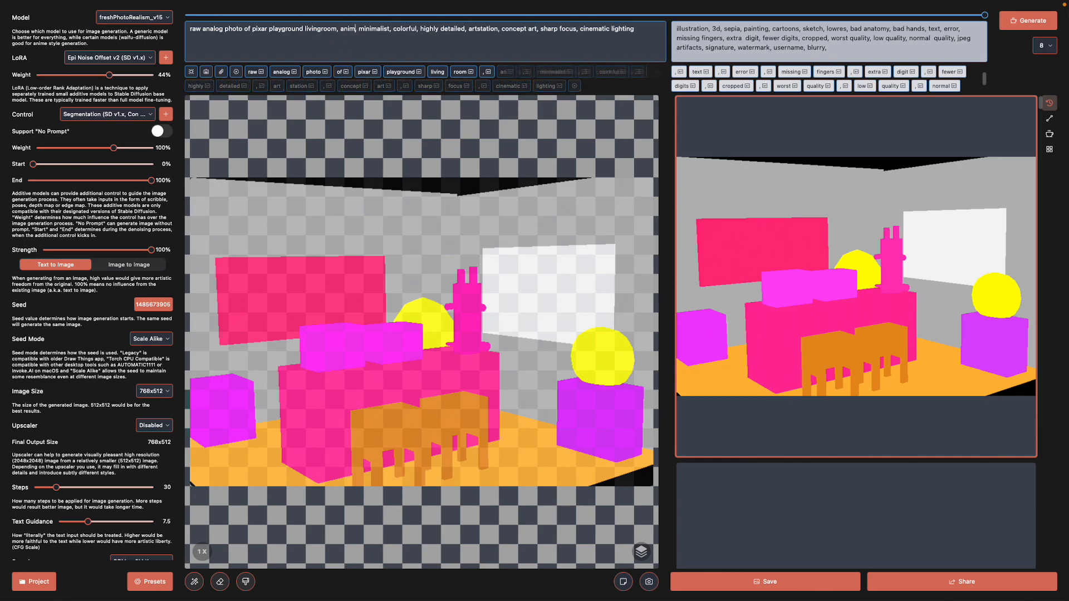
type("he table")
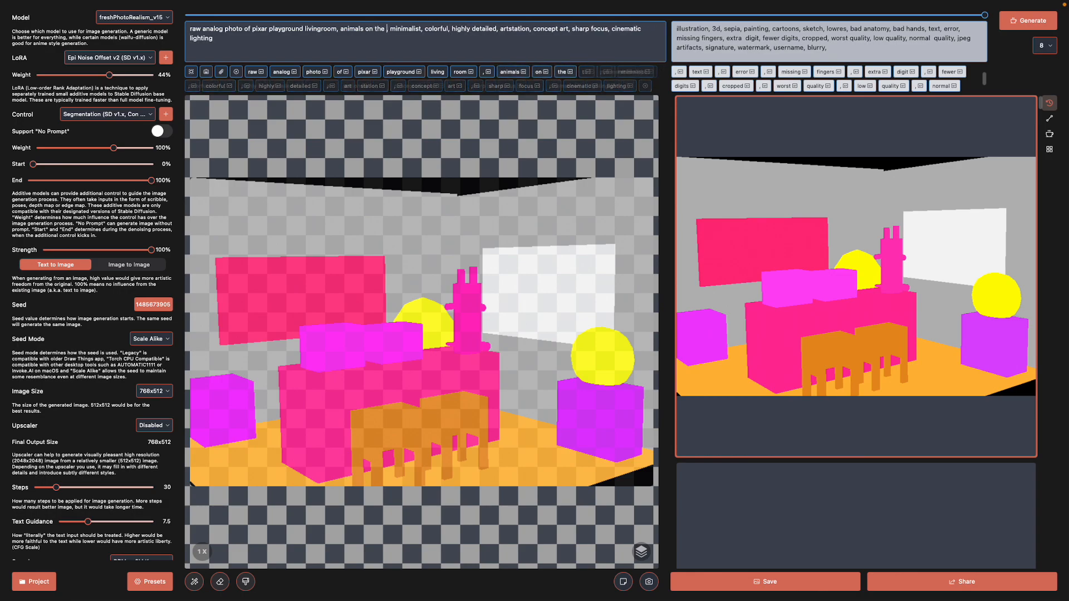
double_click(351, 34)
type("cats")
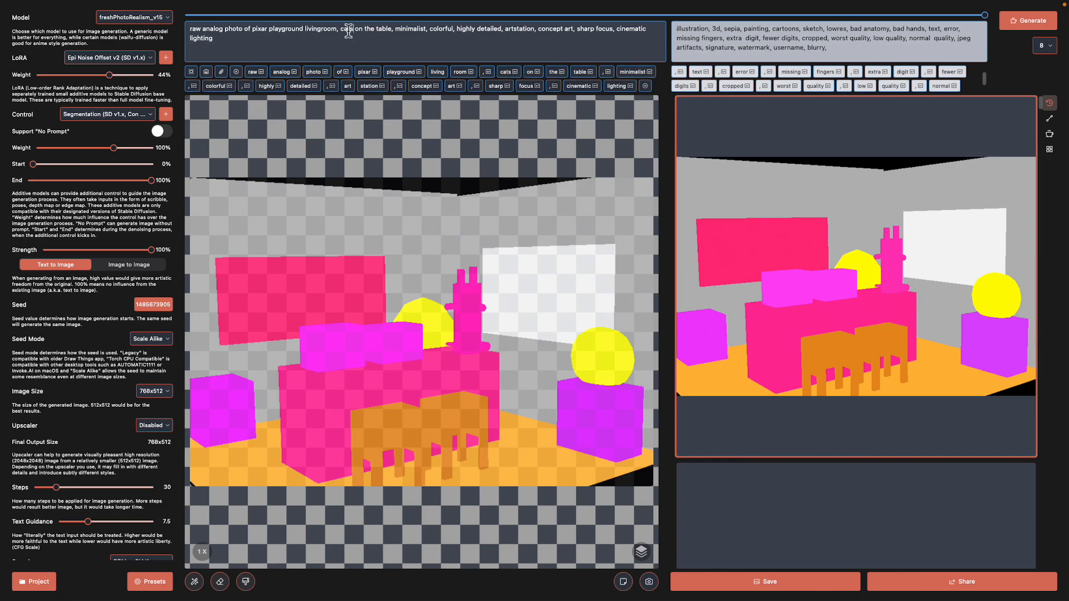
key("BackSpace")
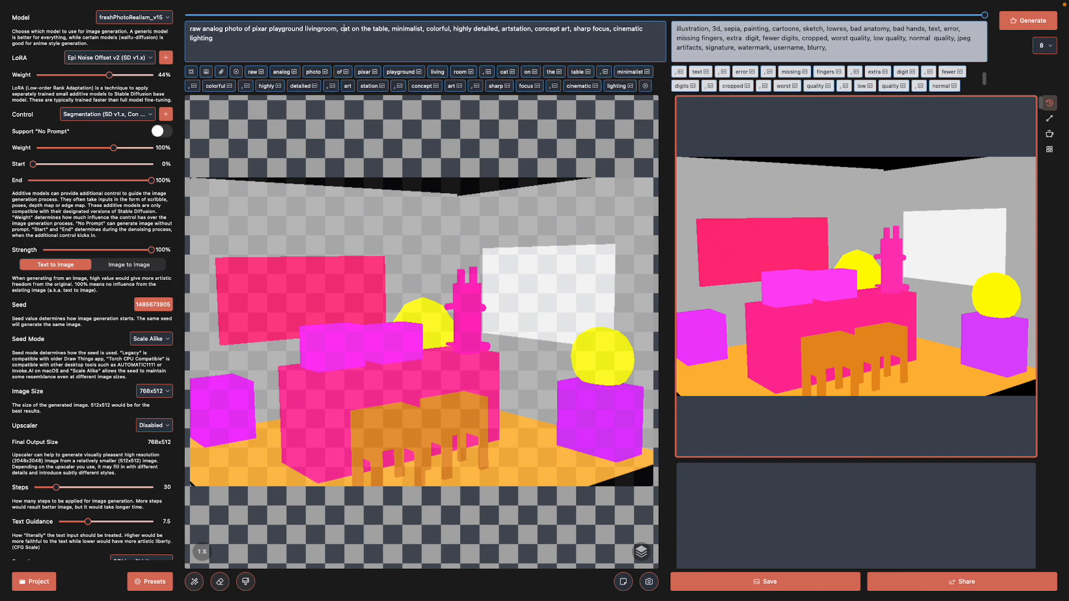
type("big")
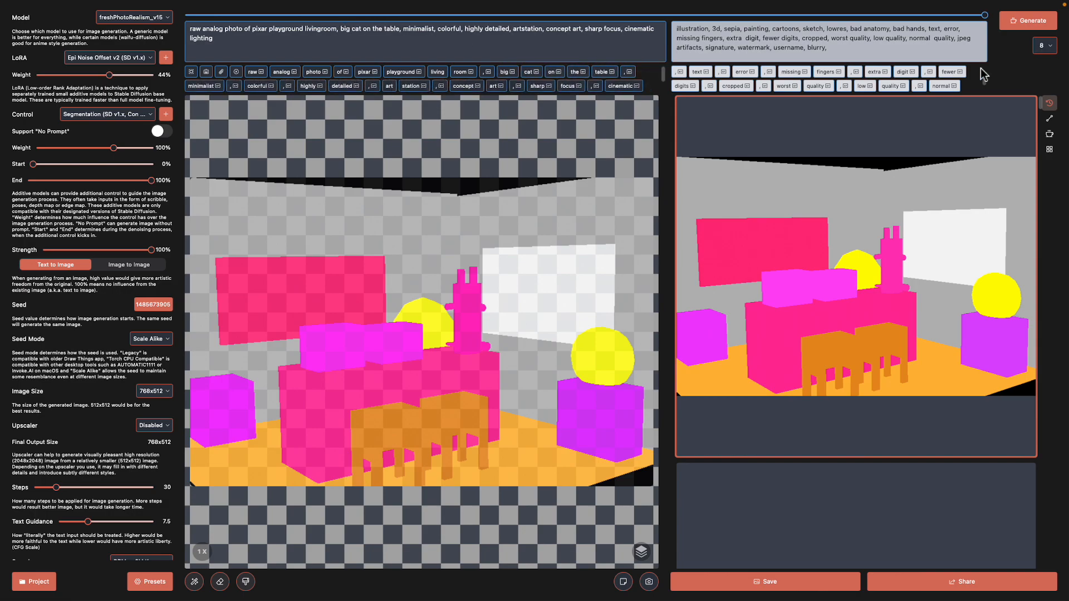
left_click(1040, 24)
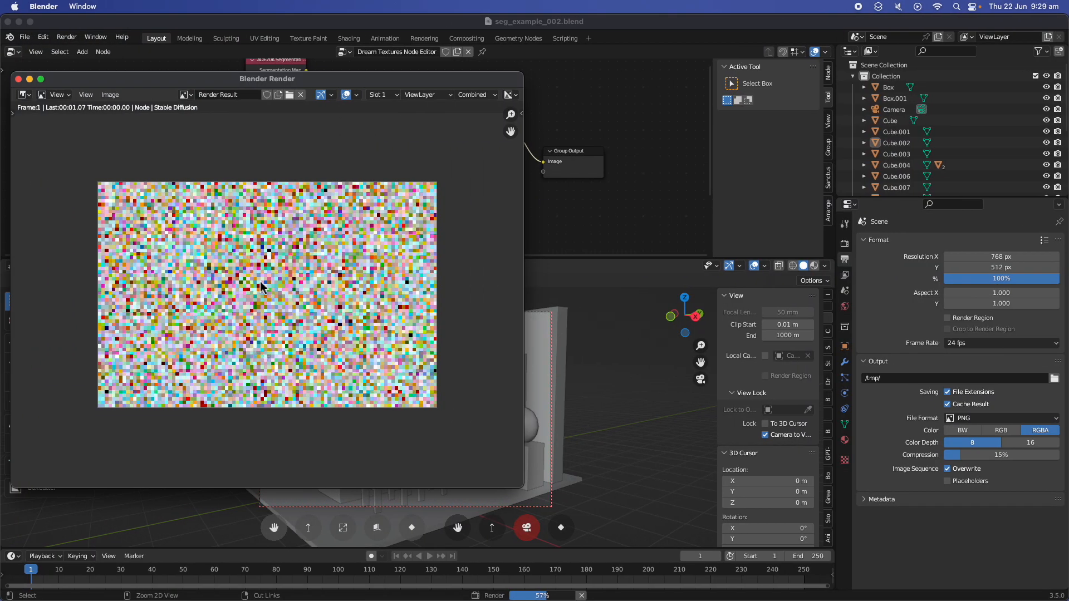
Switch to Blender and rearrange its windows so the Stable Diffusion nodes are visible beside the render
scroll(301, 193, "up", 2)
scroll(311, 194, "down", 1)
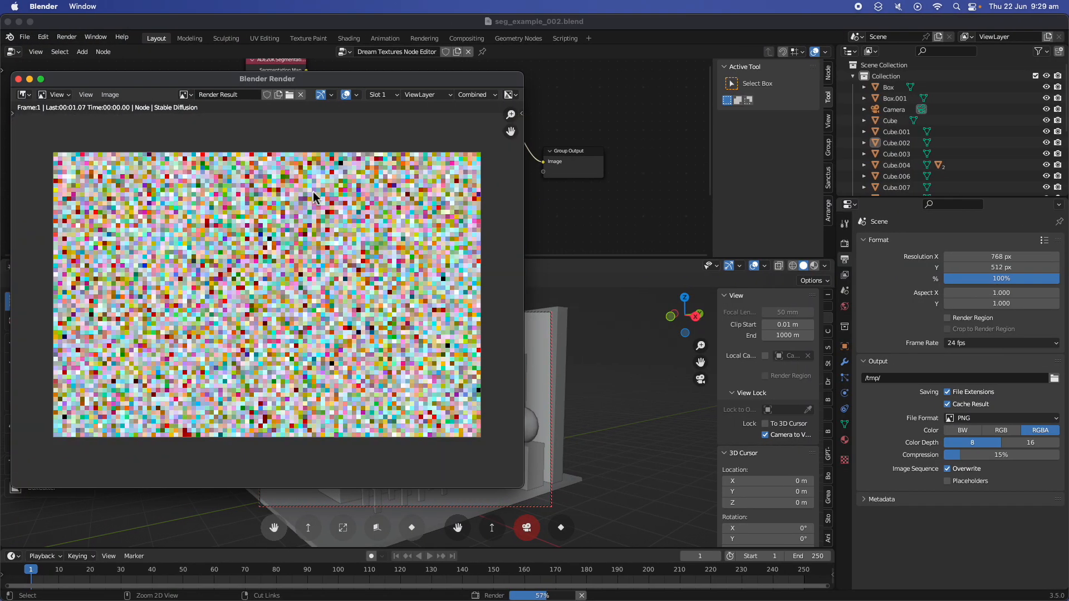
left_click_drag(523, 81, 464, 92)
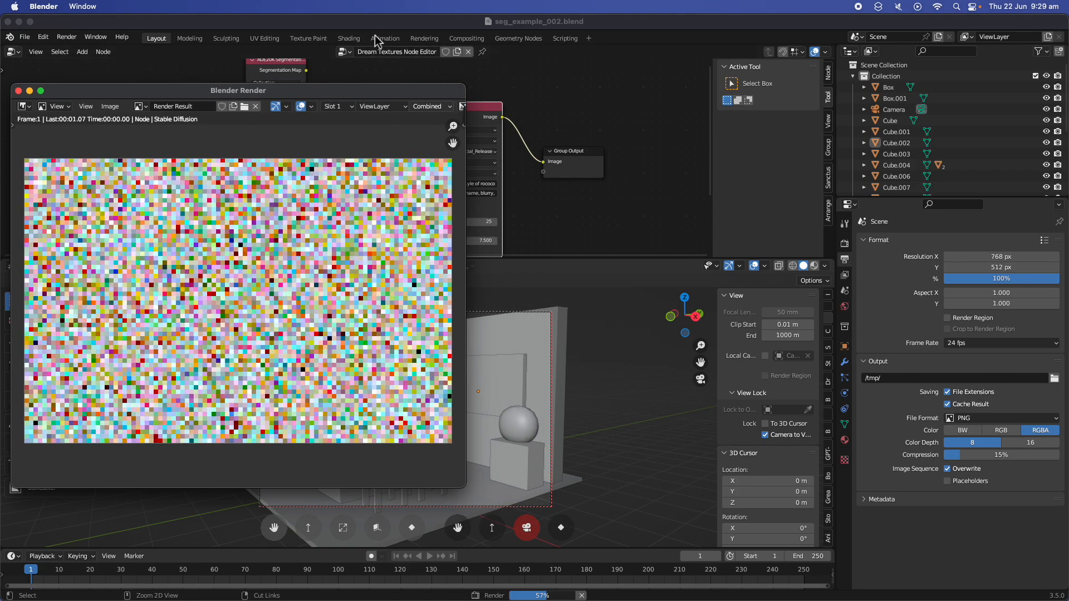
left_click(376, 35)
left_click_drag(19, 29, 348, 2)
left_click_drag(417, 22, 397, 21)
left_click_drag(263, 89, 286, 88)
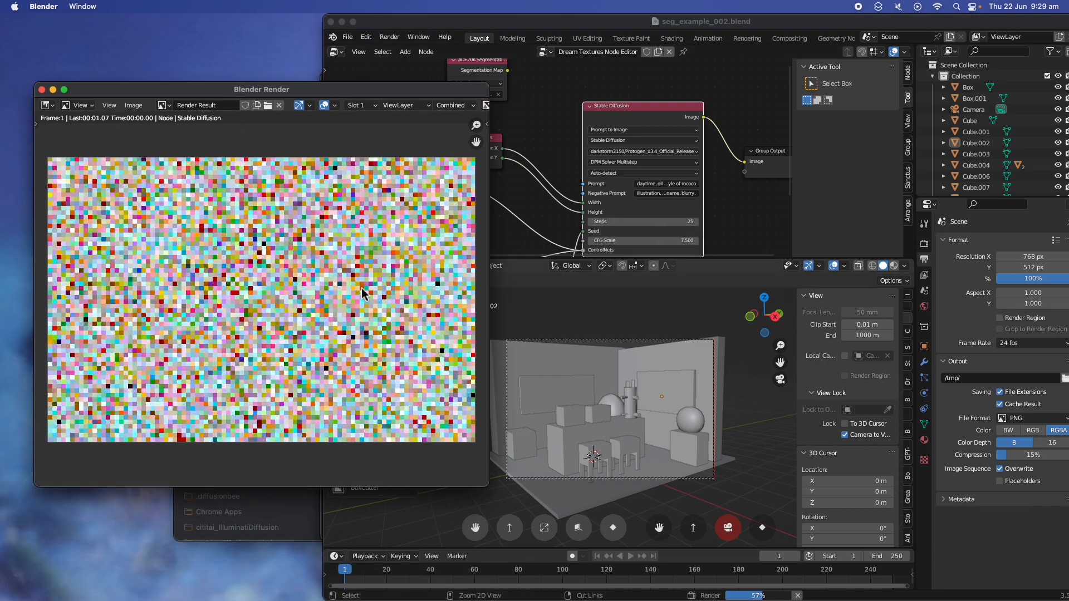
left_click_drag(399, 90, 381, 89)
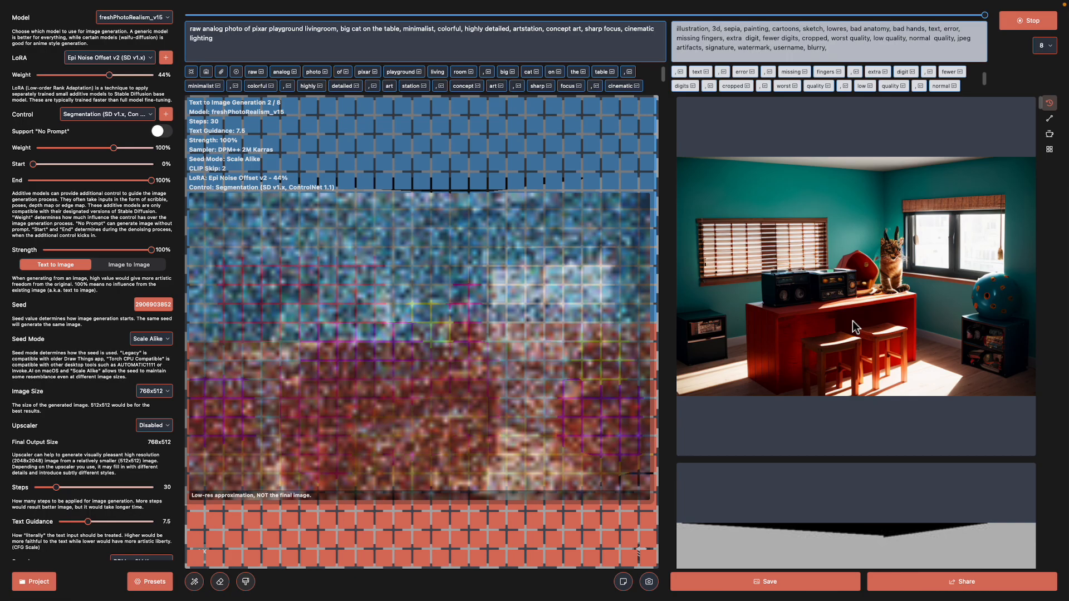
Return to the Blender node editor and change the lllyasviel/sd-controlnet-depth ControlNet node from ADE20K Segmentation to Depth
key("ctrl+Left")
key("ctrl+Left")
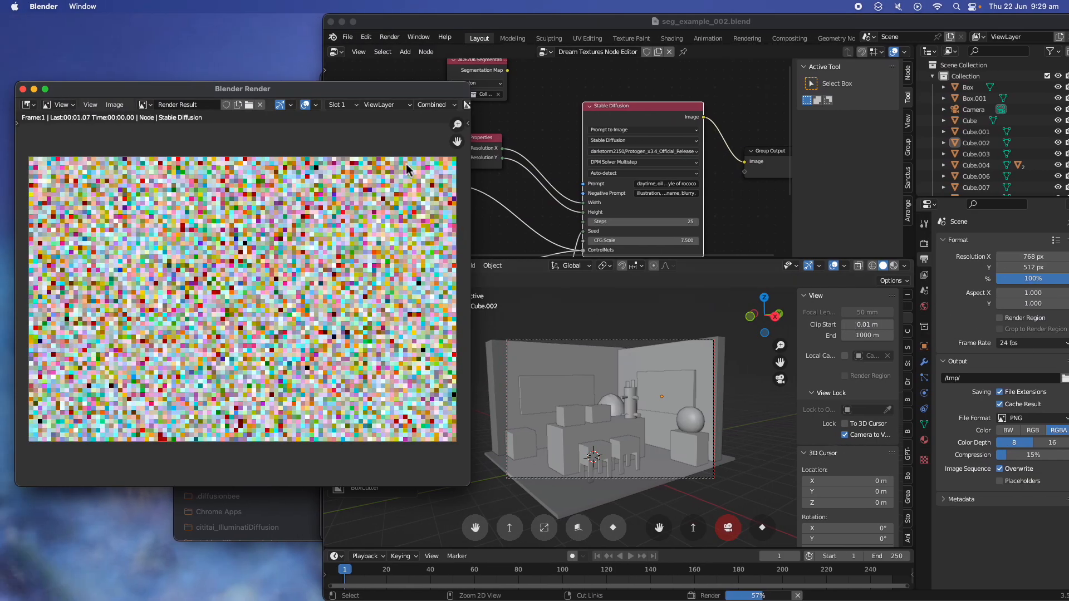
left_click_drag(381, 89, 366, 85)
left_click(599, 141)
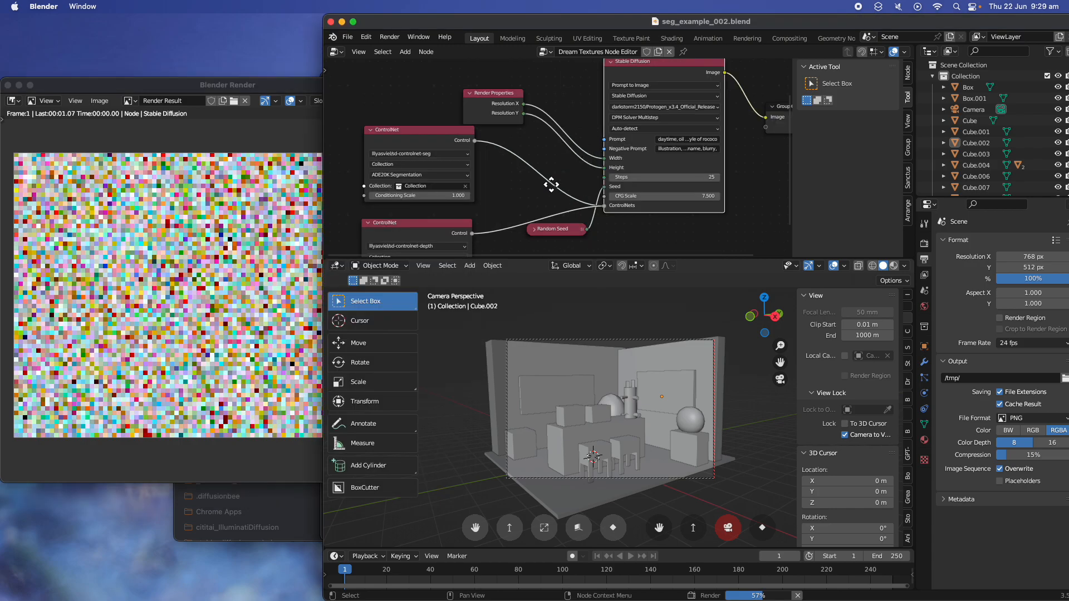
scroll(546, 186, "down", 3)
scroll(518, 176, "down", 5)
scroll(518, 176, "up", 1)
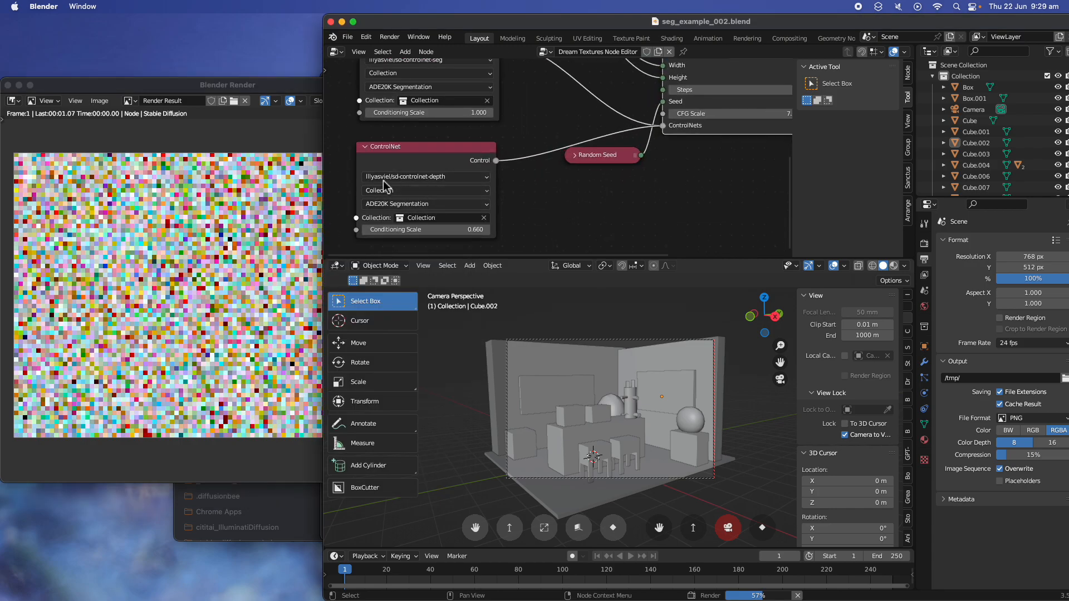
left_click(440, 204)
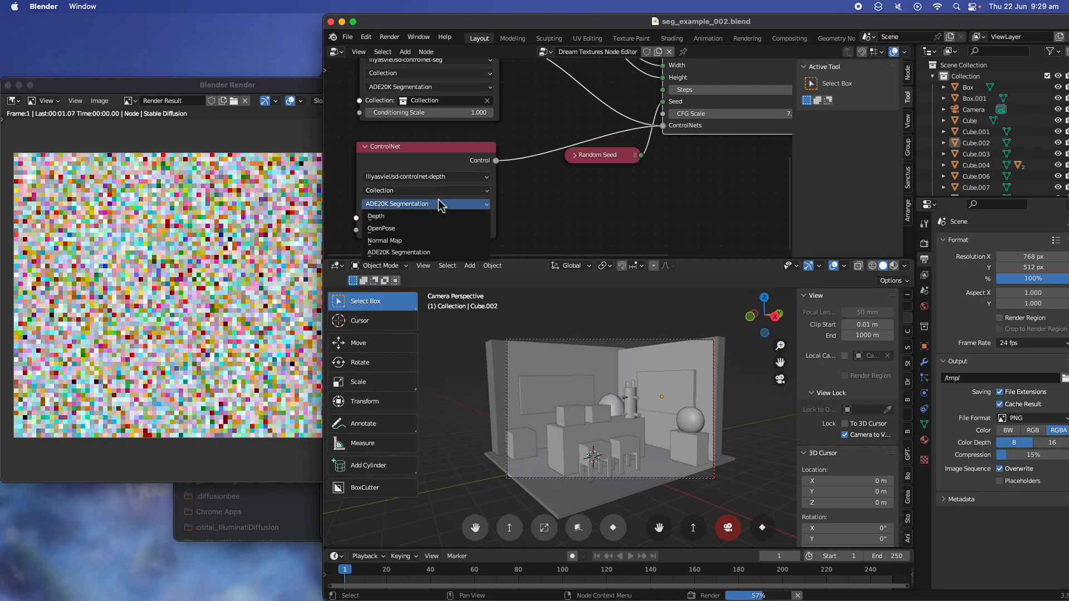
left_click(406, 216)
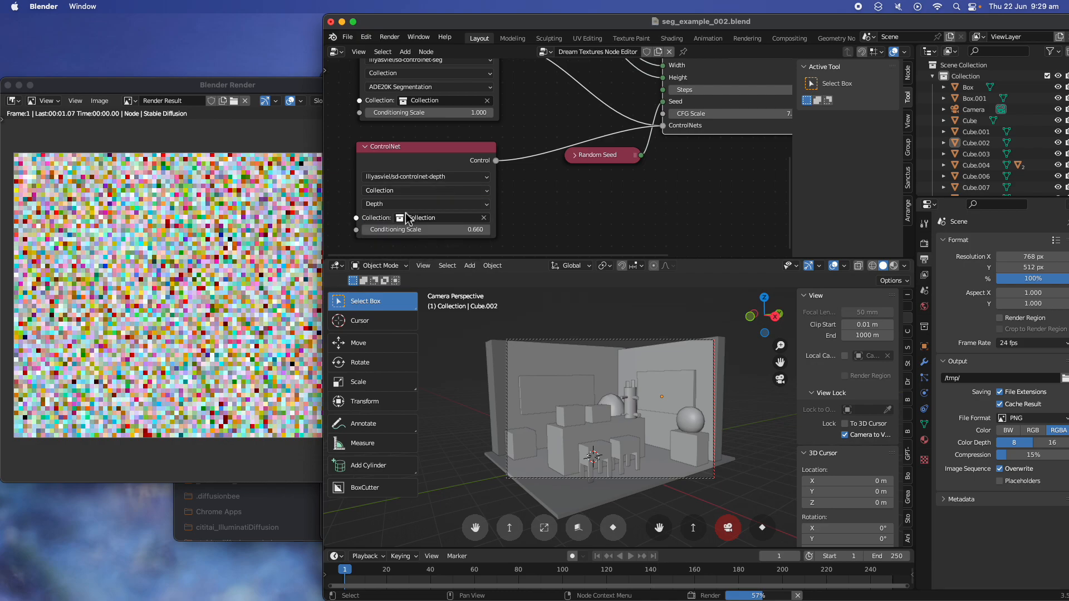
scroll(401, 220, "up", 1)
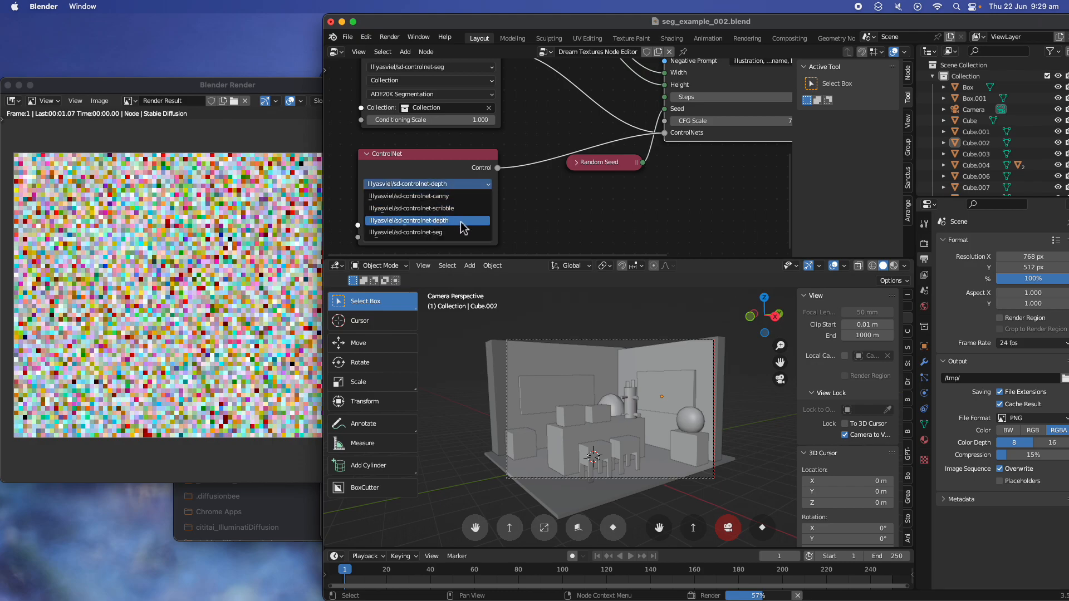
left_click(457, 221)
Force quit Blender to abandon the running render
left_click(174, 86)
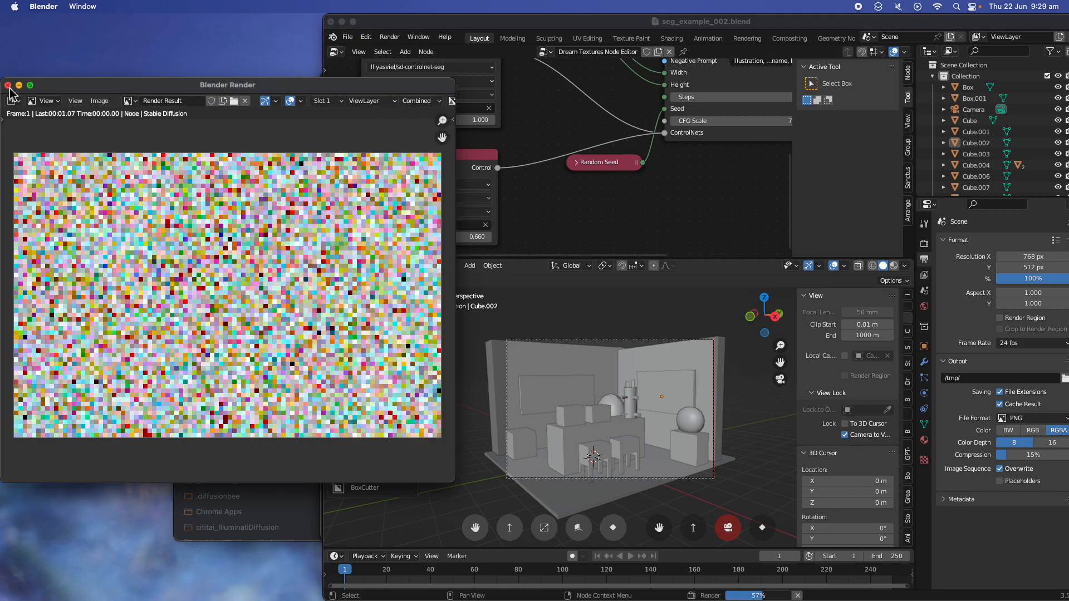
left_click(346, 40)
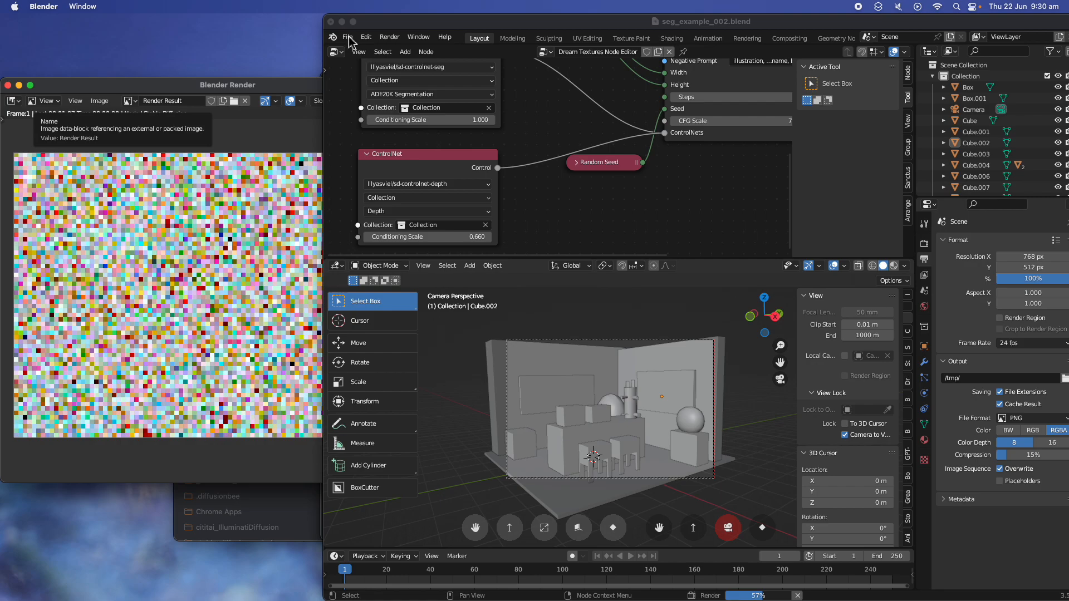
left_click(221, 49)
left_click(15, 6)
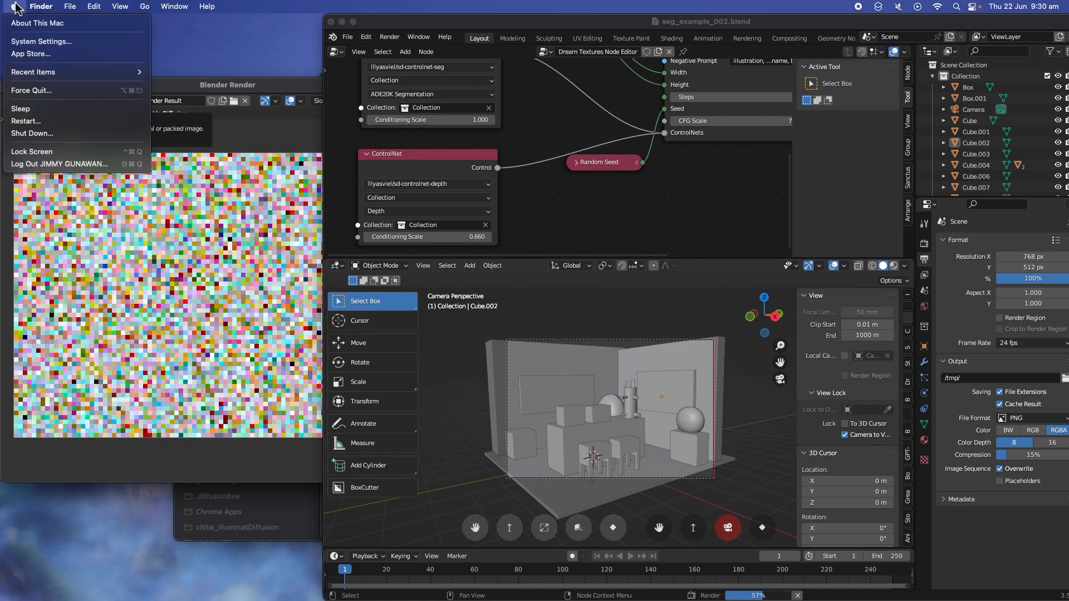
left_click(42, 91)
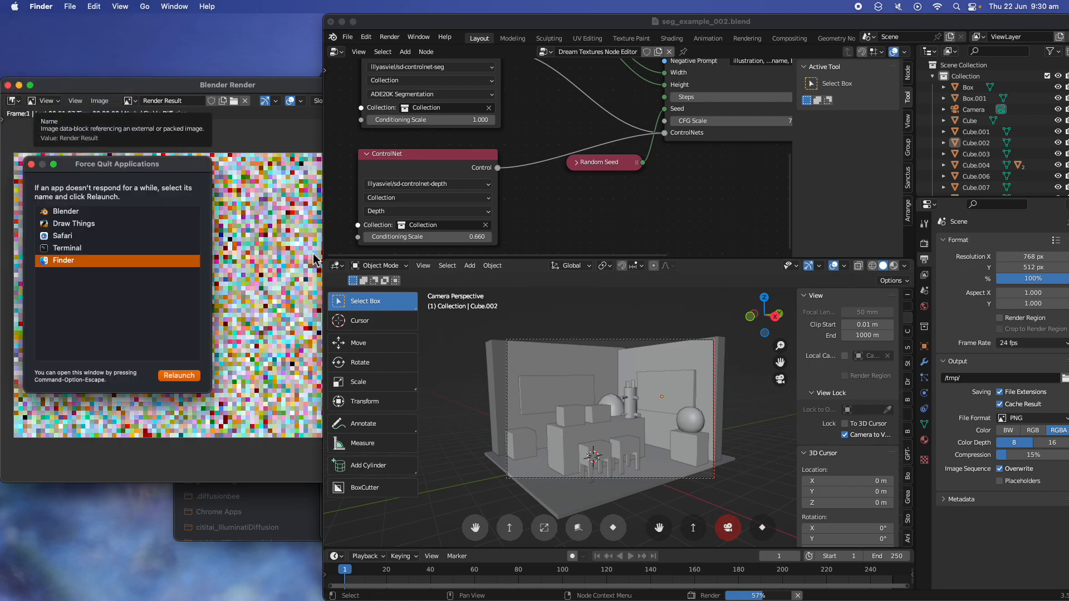
left_click(96, 225)
left_click(98, 215)
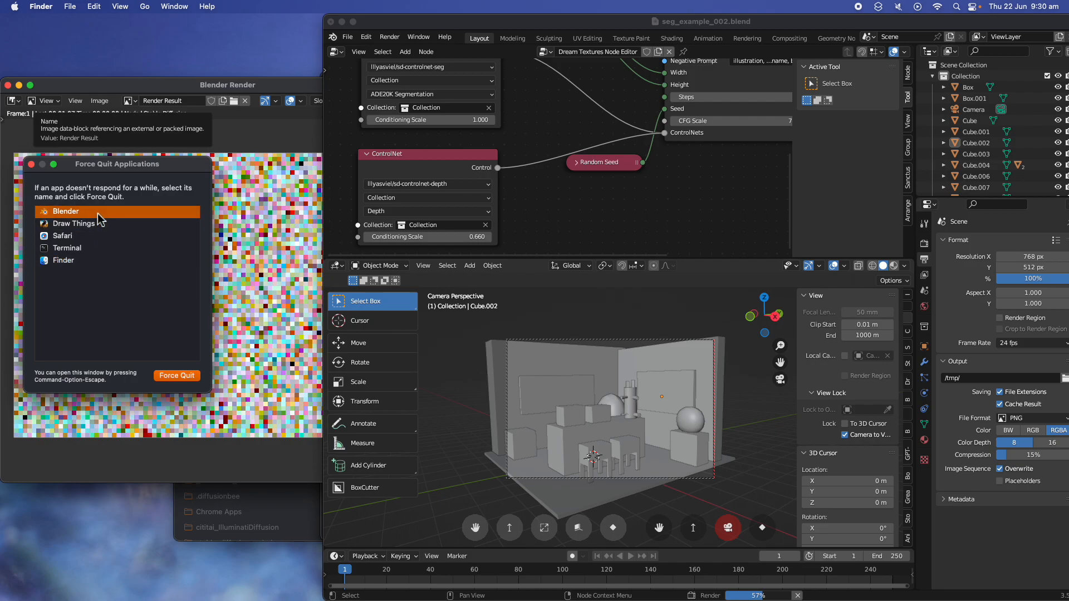
left_click(185, 377)
left_click(205, 288)
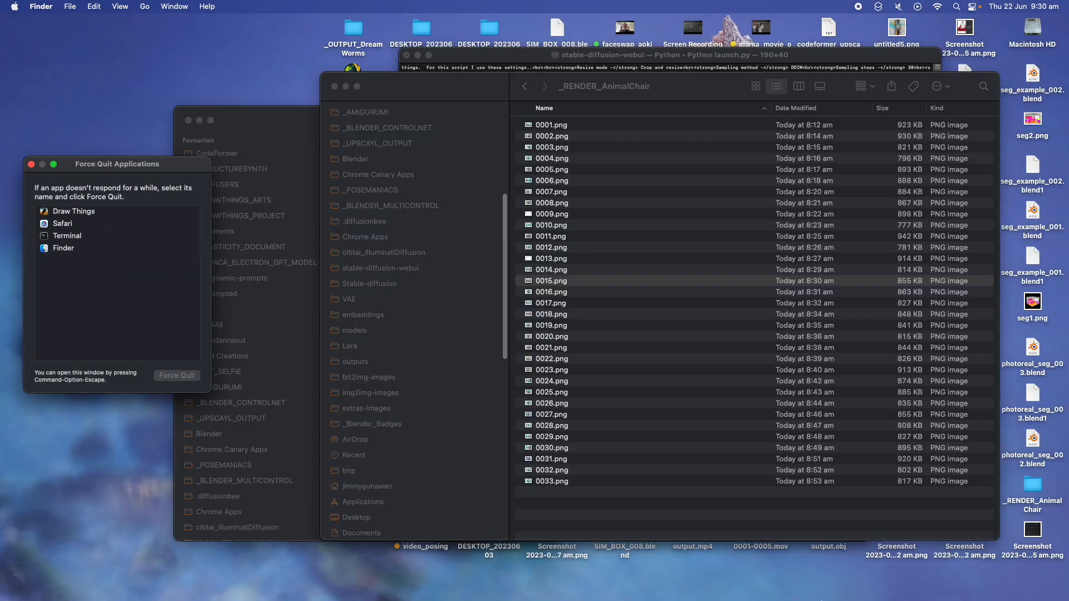
Relaunch Blender, reopen the recent file seg_example_002.blend, and make the window full screen
left_click(573, 583)
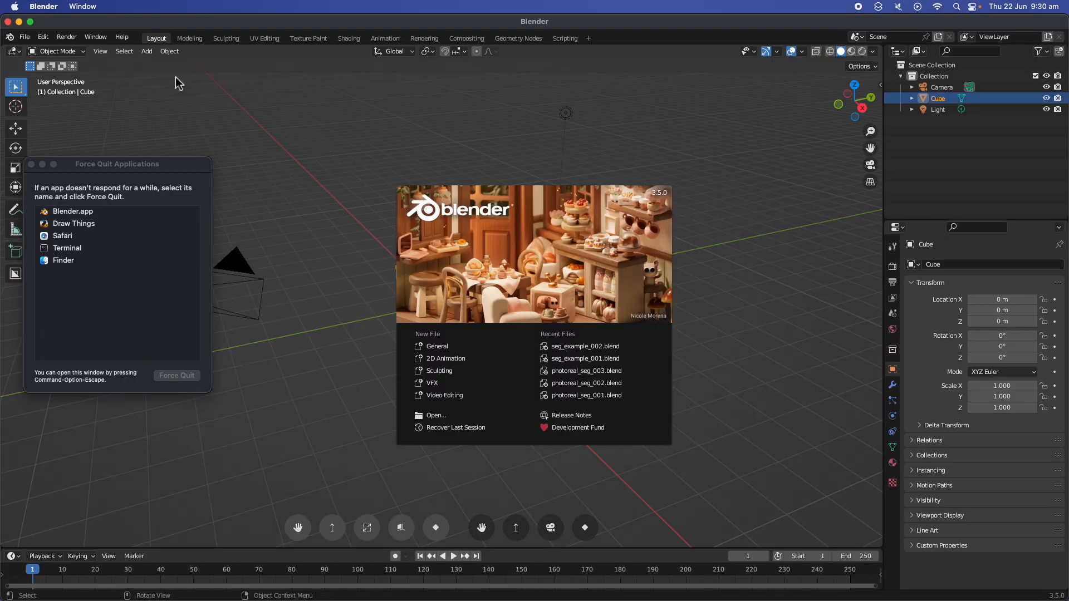
left_click(28, 38)
mouse_move(51, 71)
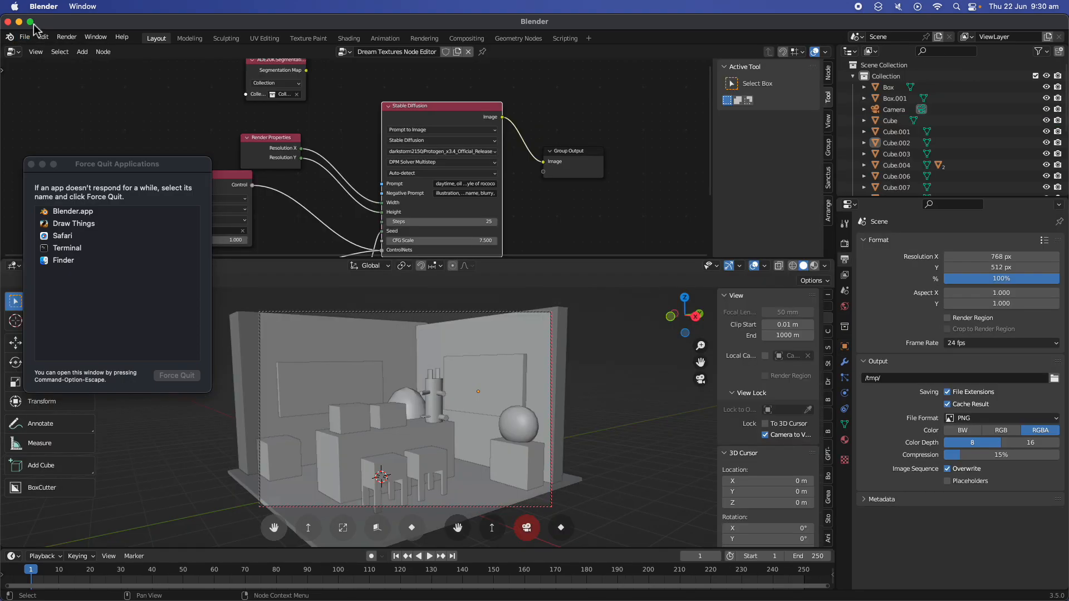
left_click(30, 23)
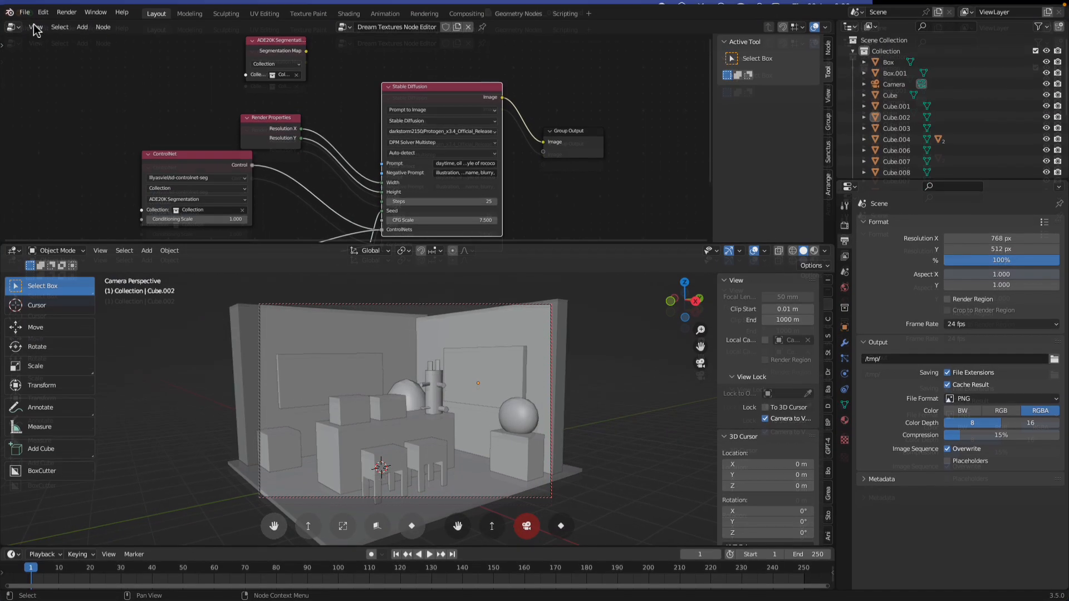
Set the depth ControlNet node's control image type to Depth and save the file
scroll(289, 175, "up", 5)
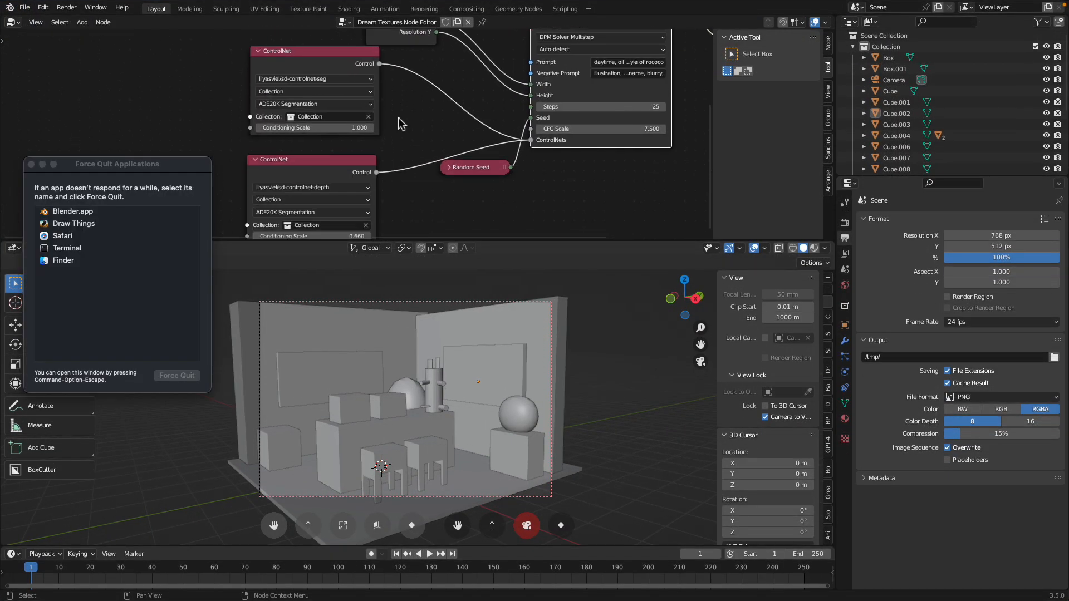
left_click(316, 176)
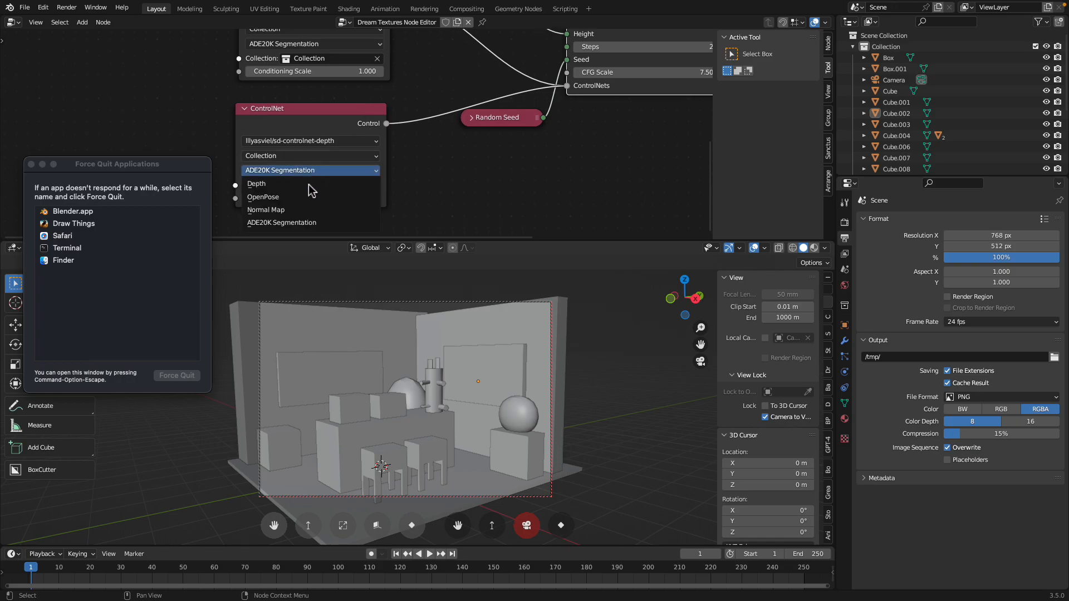
left_click(308, 192)
scroll(365, 164, "up", 2)
scroll(365, 164, "down", 3)
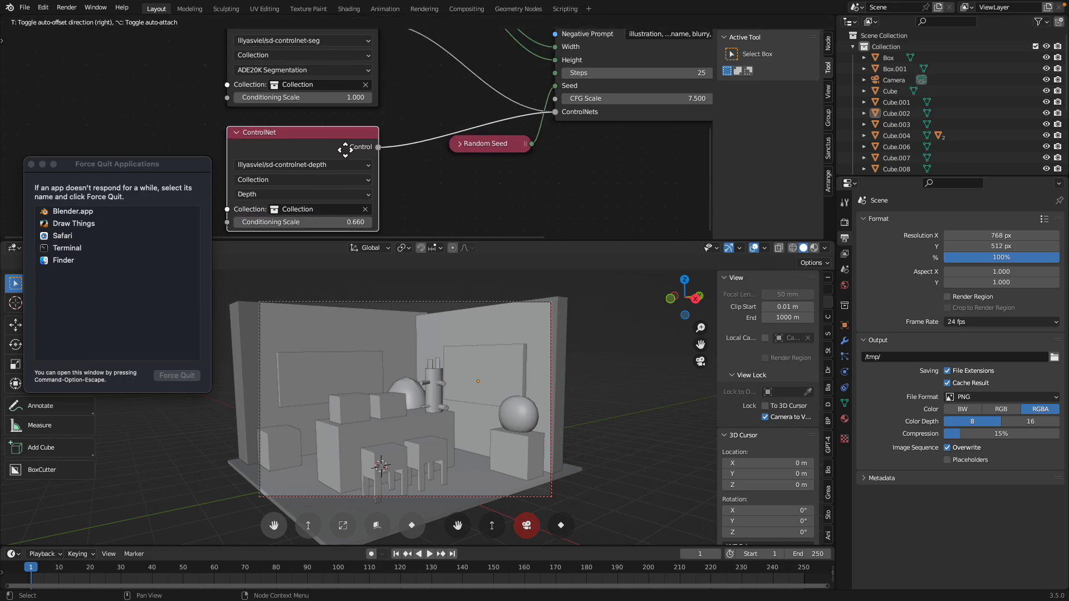
key("super+s")
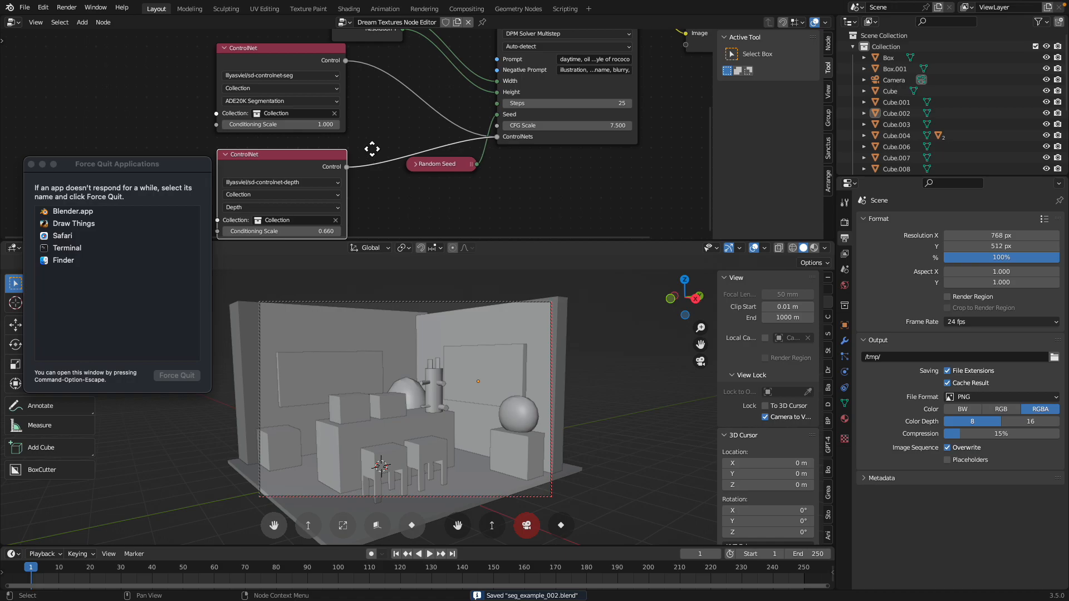
Add ", with panda on the table," after "living room" in the Stable Diffusion node's prompt
middle_click_drag(369, 146, 362, 148)
left_click_drag(419, 241, 419, 247)
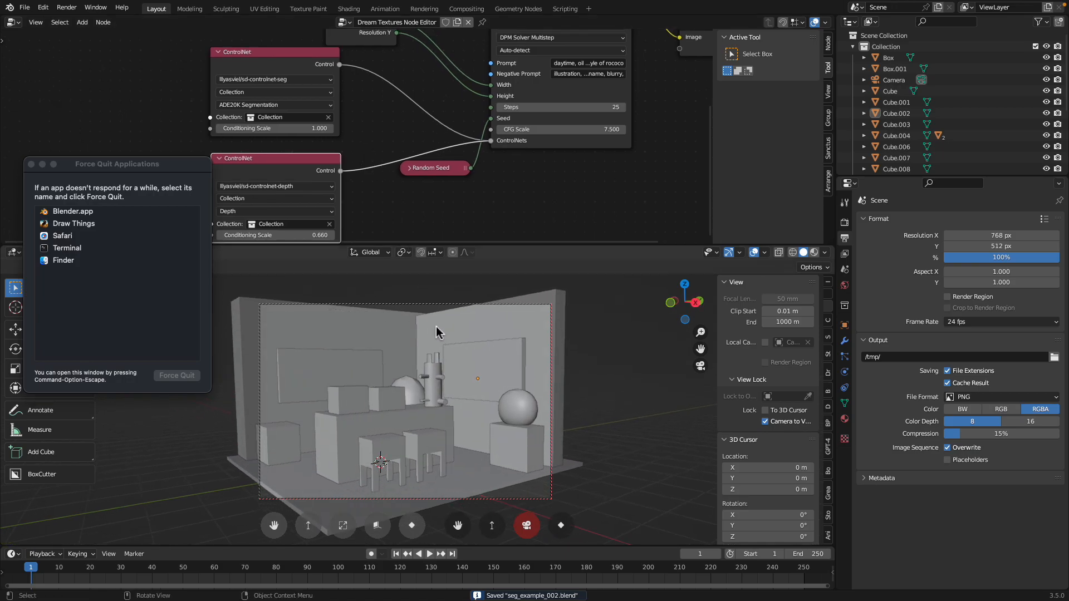
scroll(518, 125, "up", 4)
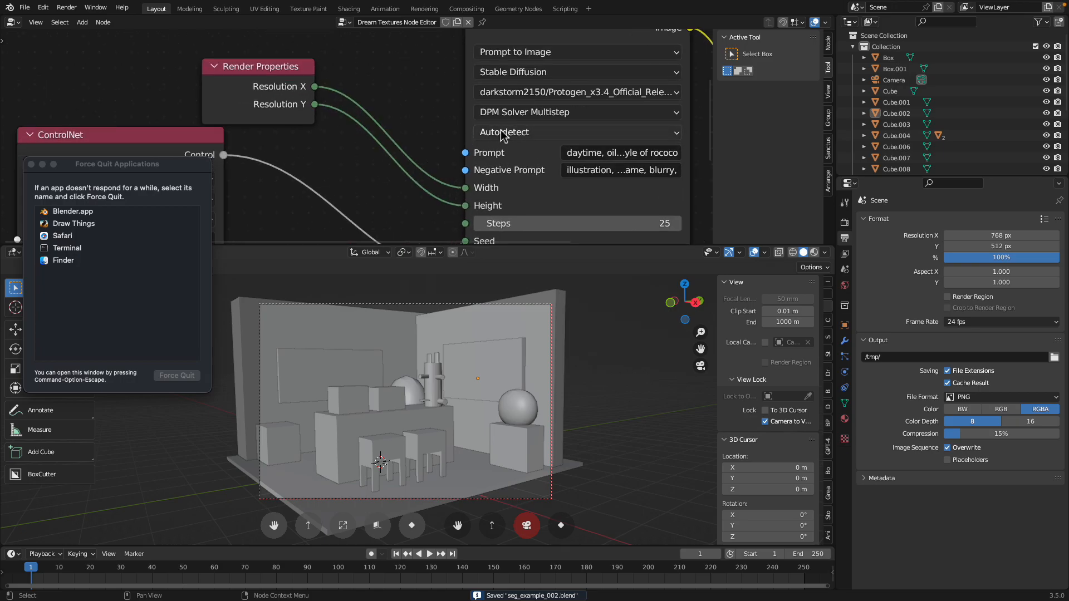
scroll(503, 136, "up", 1)
left_click(559, 163)
left_click(561, 163)
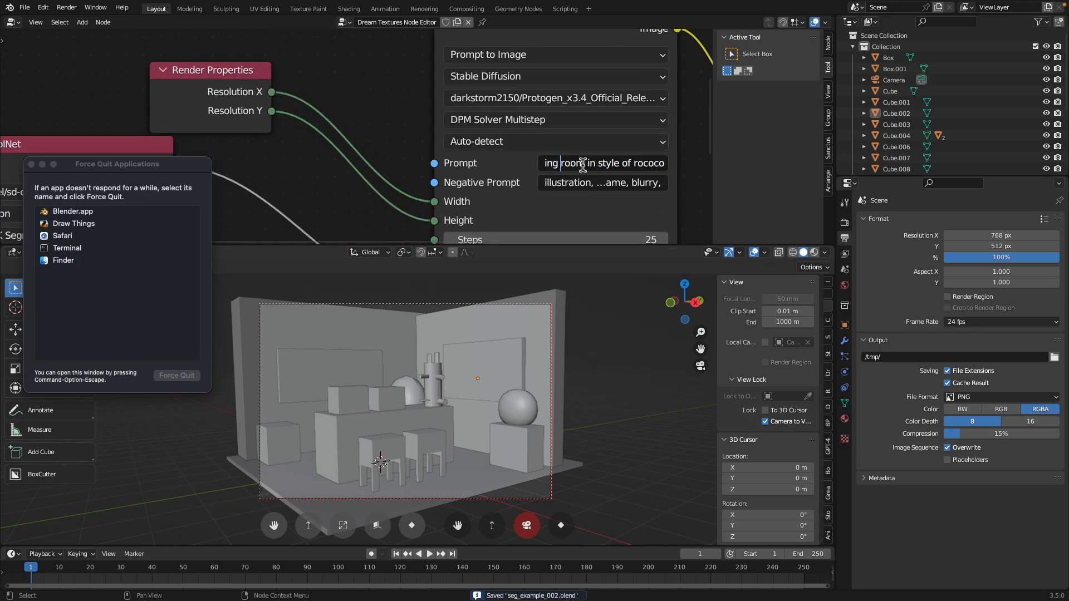
key("shift+Home")
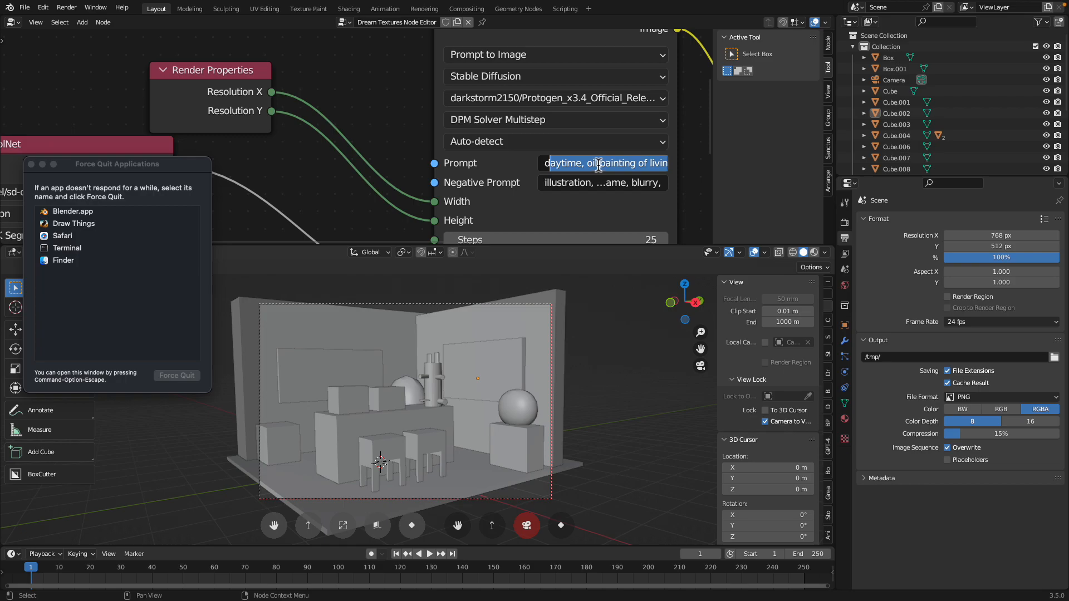
left_click(640, 163)
left_click_drag(652, 163, 676, 161)
left_click(595, 166)
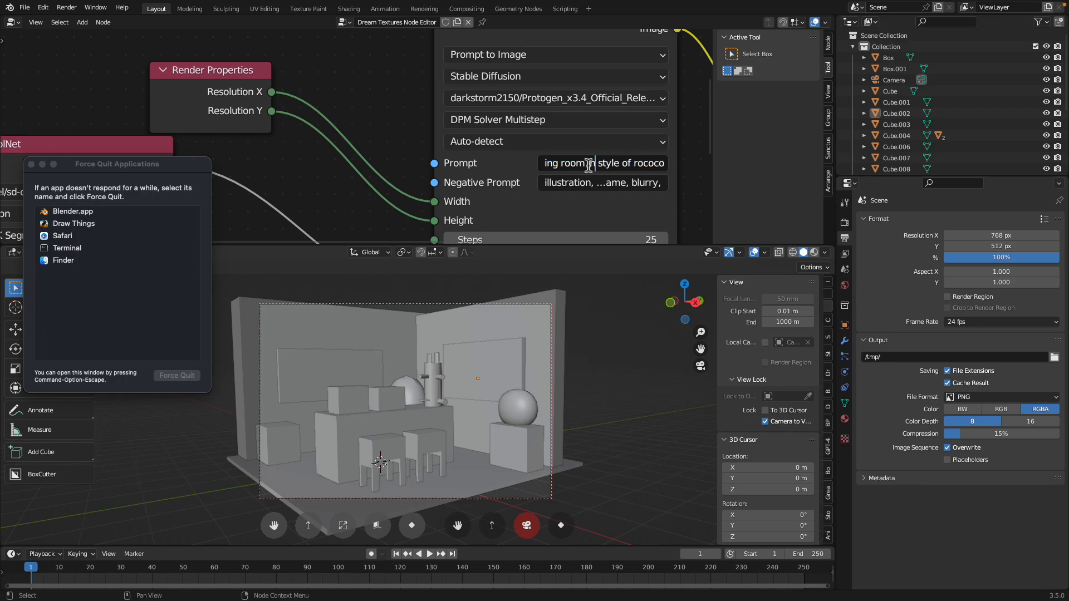
type(", with")
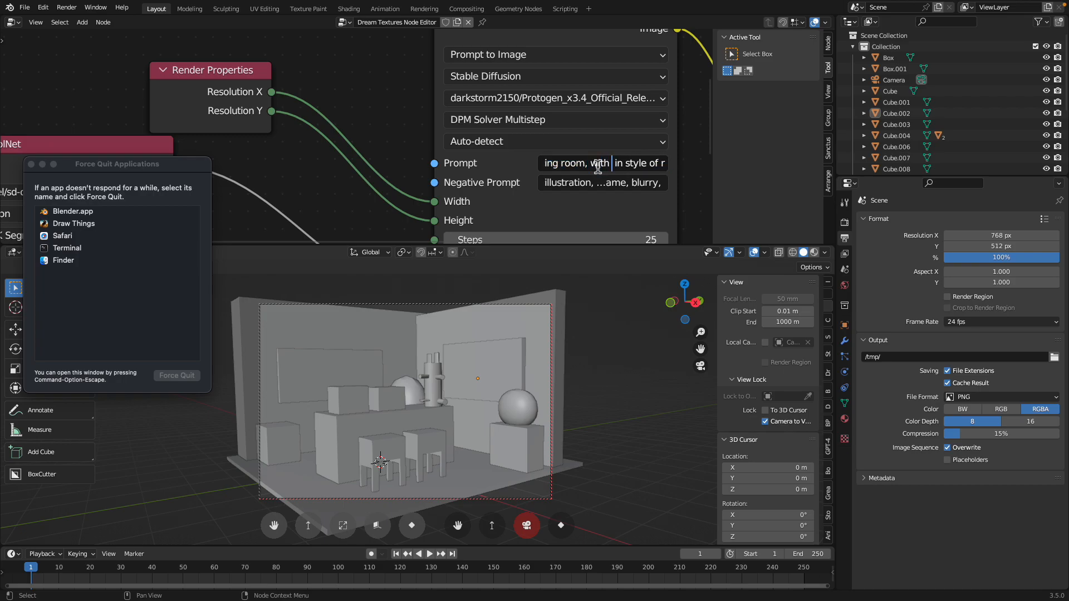
type(" panda on the ")
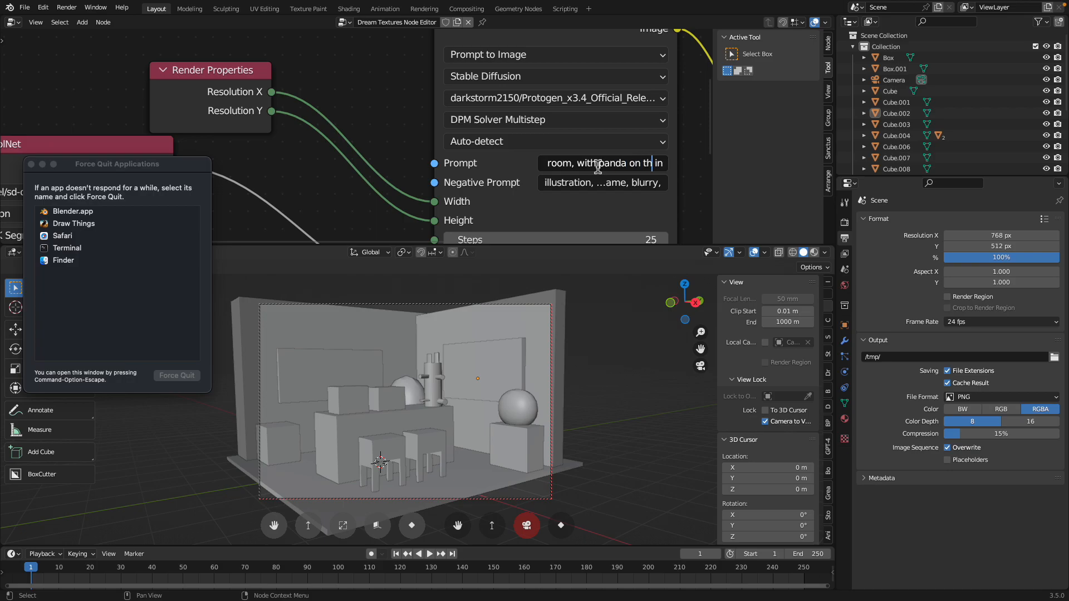
type("table,")
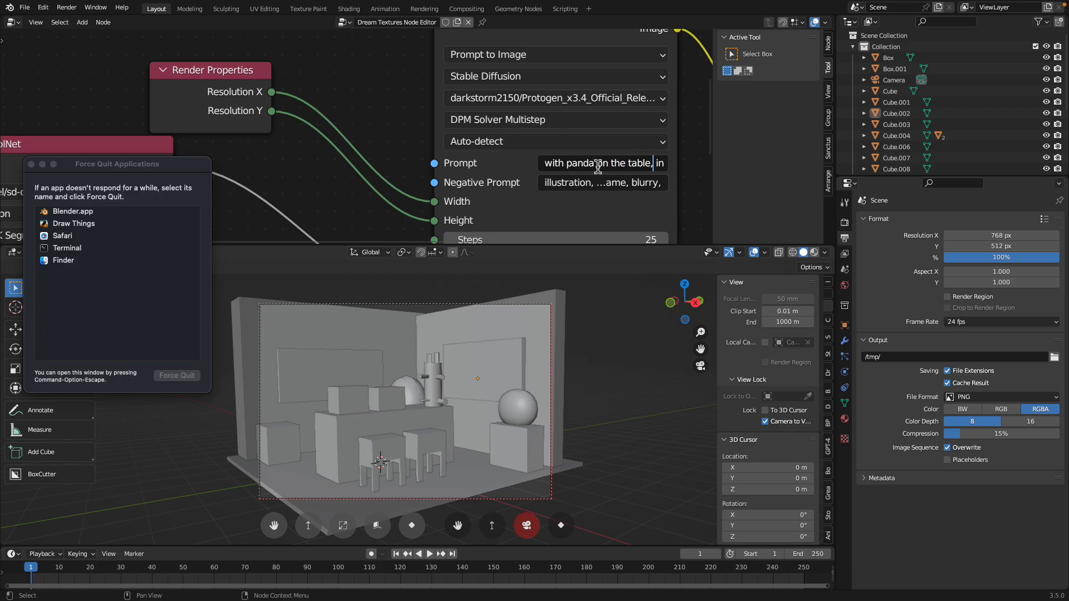
key("Return")
Insert "fat cute" before "panda" in the Stable Diffusion node's prompt
left_click(599, 166)
left_click_drag(582, 166, 535, 165)
left_click(588, 166)
left_click(639, 164)
type("f living room, with panda")
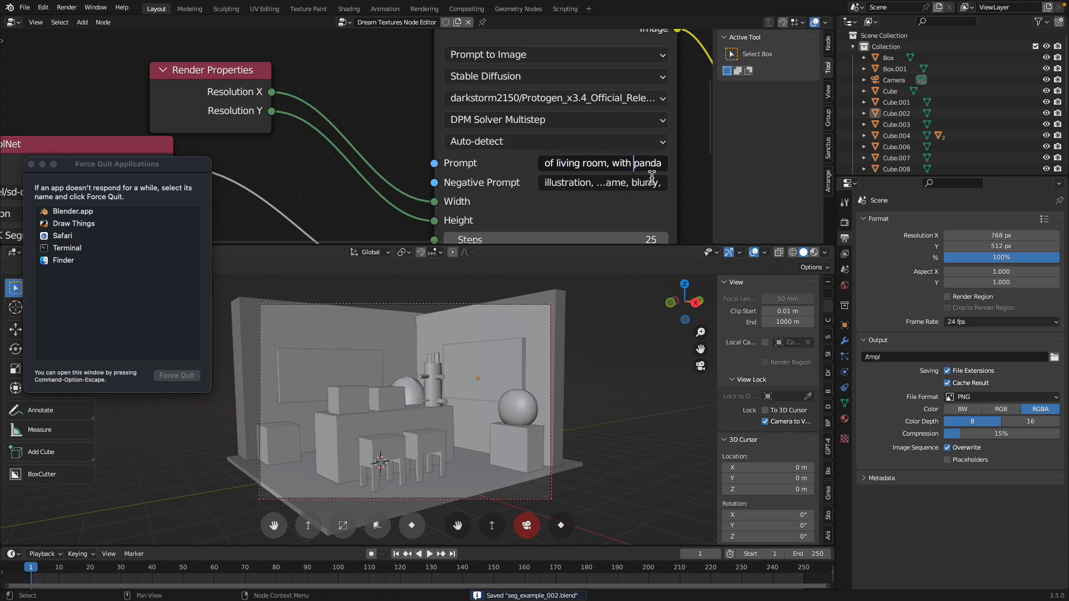
type("fat cute")
key("Return")
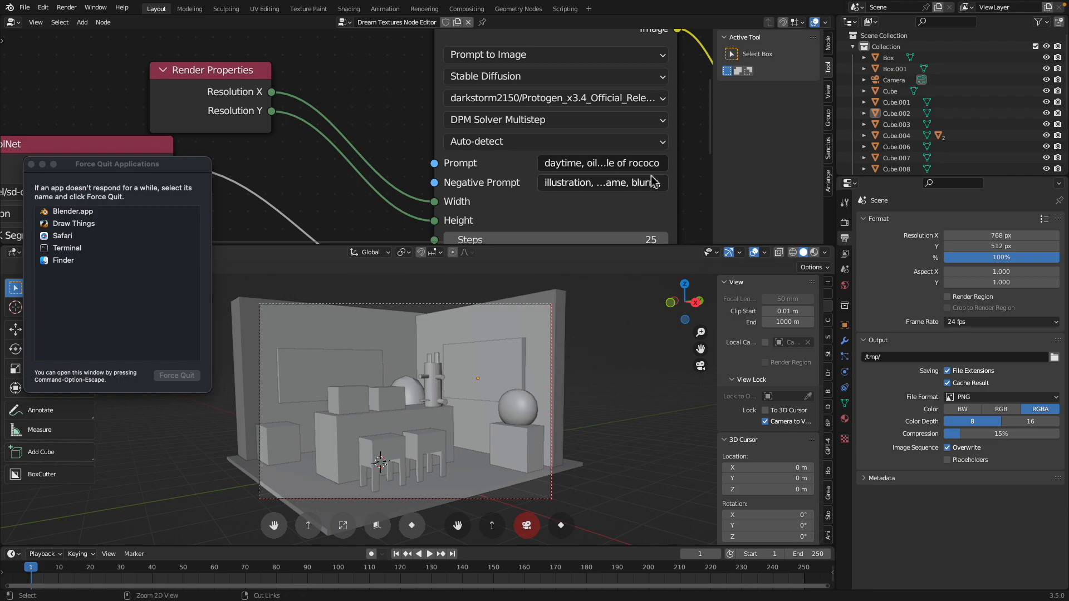
Save the Blender file and start rendering the image
key("ctrl+s")
left_click(77, 9)
left_click(82, 21)
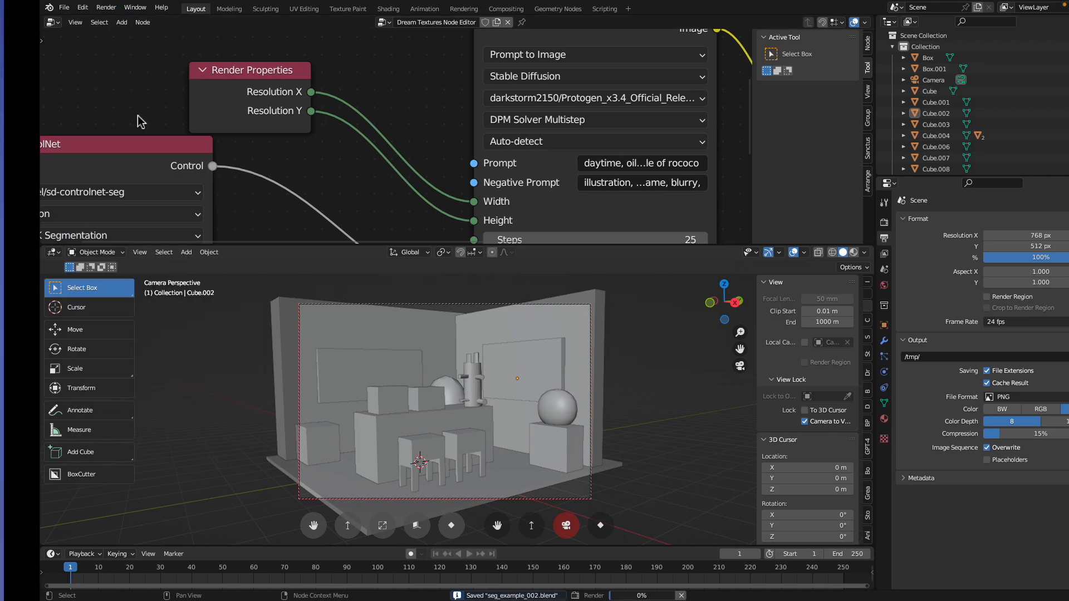
Take the main Blender window out of full screen and bring the Blender Render window to the front
key("ctrl+Right")
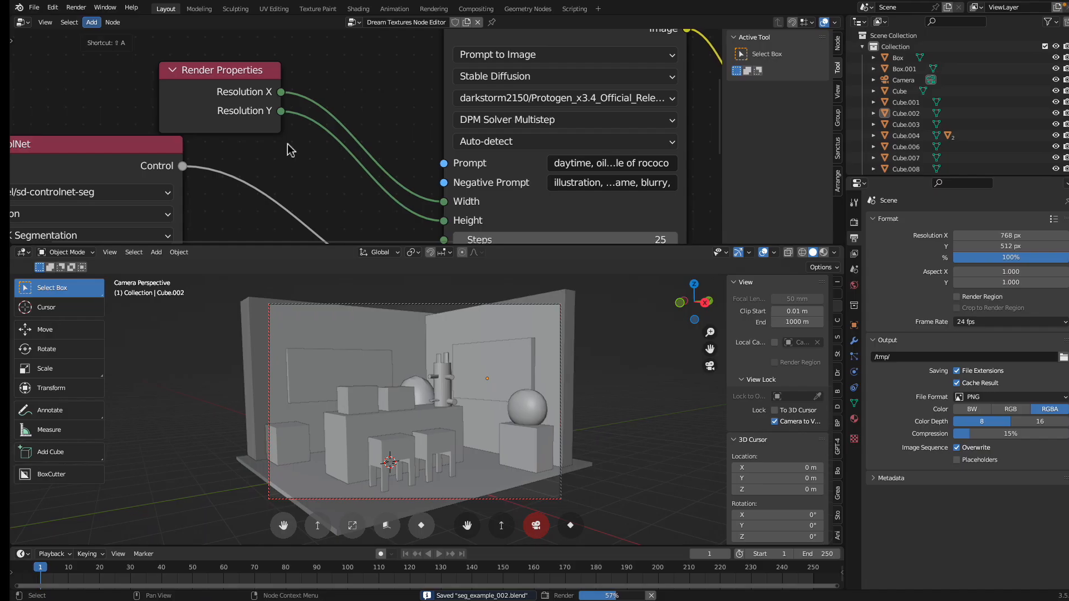
left_click(30, 21)
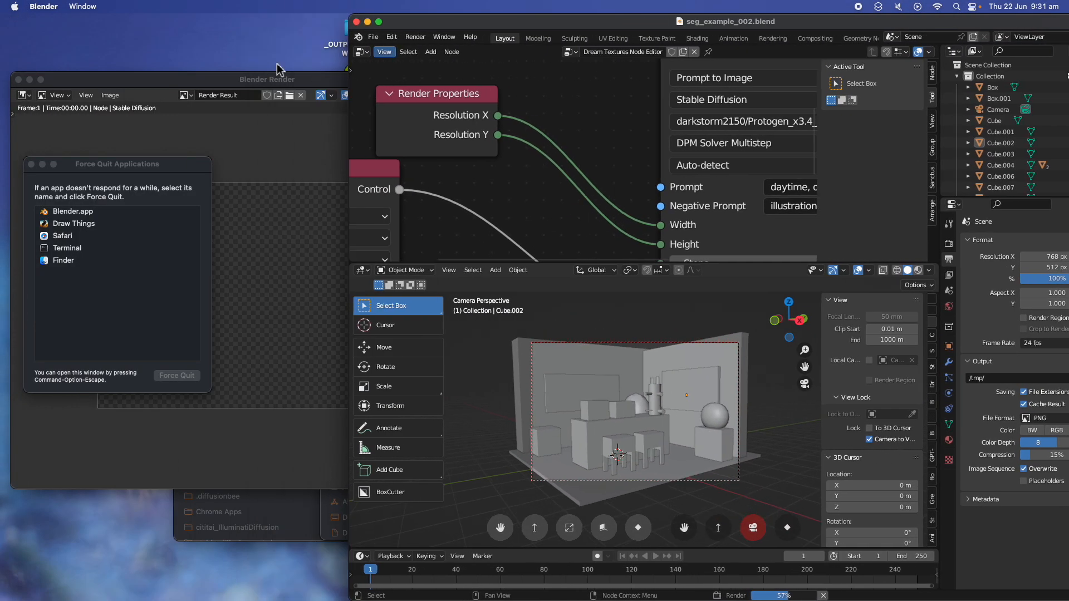
left_click(241, 78)
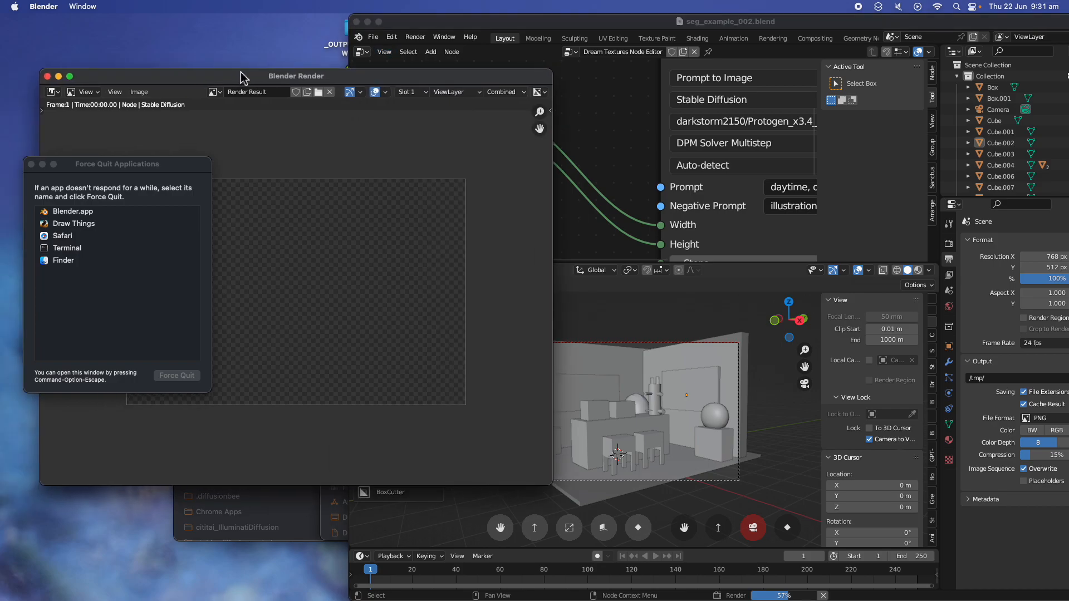
Switch to Draw Things and examine the finished living room images in the generation history
key("ctrl+Right")
key("ctrl+Right")
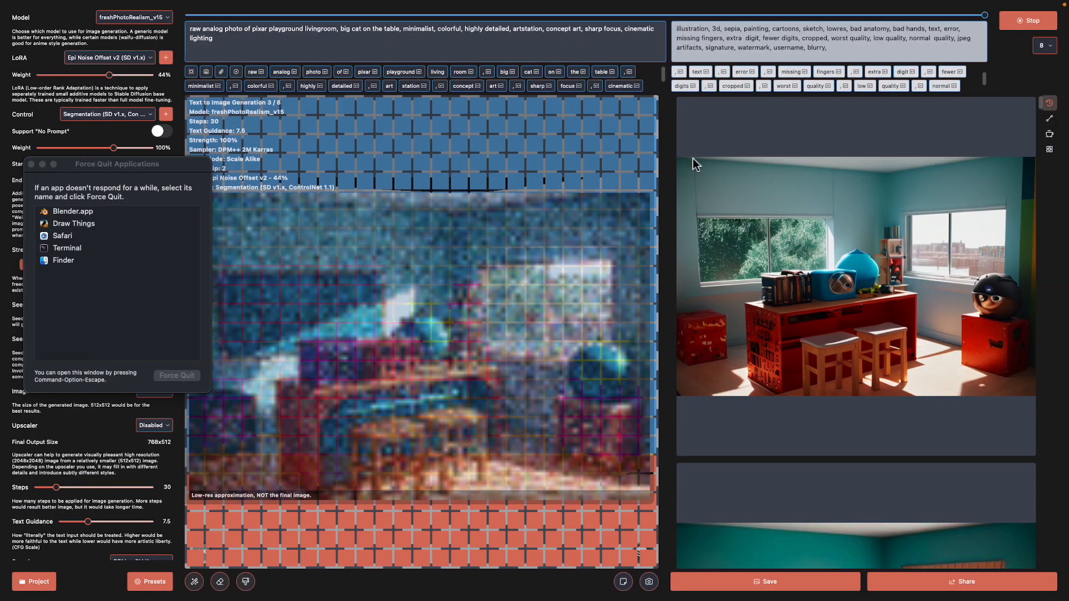
scroll(919, 279, "down", 5)
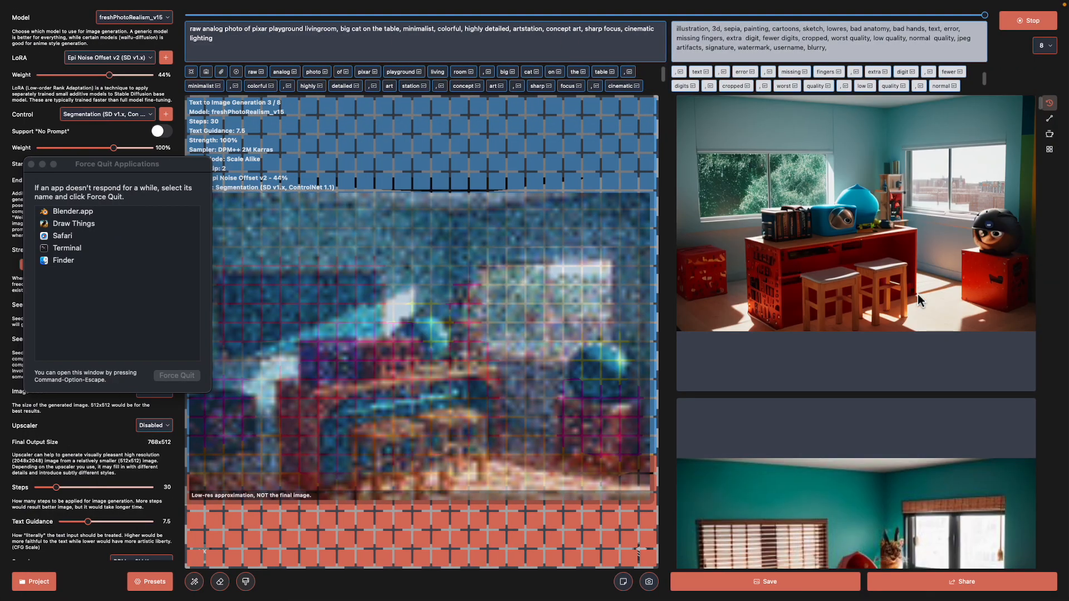
scroll(913, 312, "up", 4)
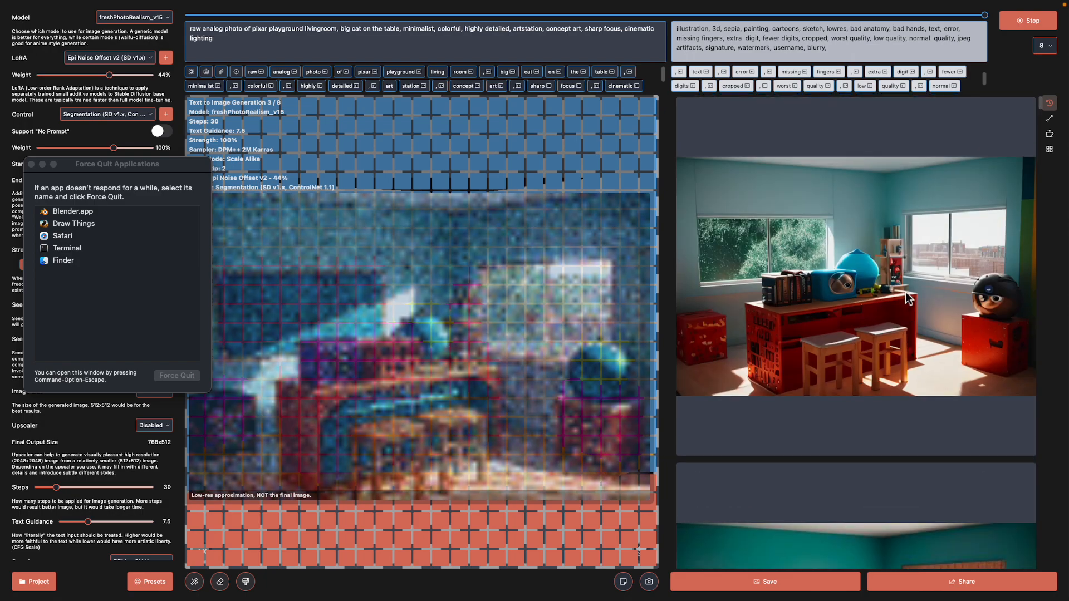